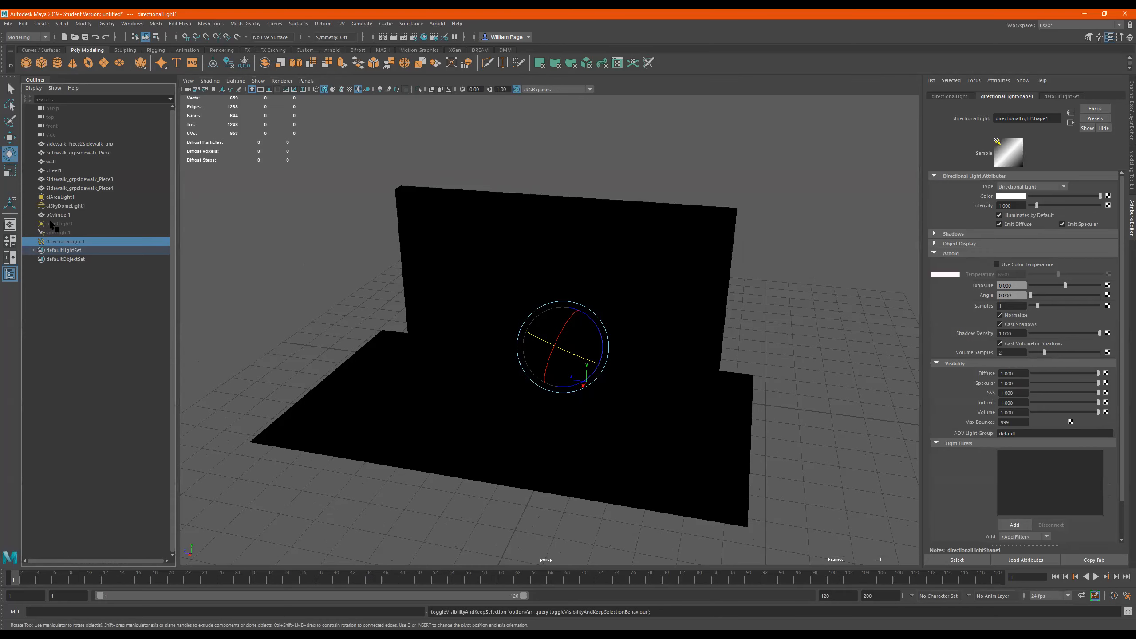
Step: Delete all existing lights and the cylinder, from aiAreaLight1 through directionalLight1, leaving the wall, street and sidewalk pieces
left_click(59, 206)
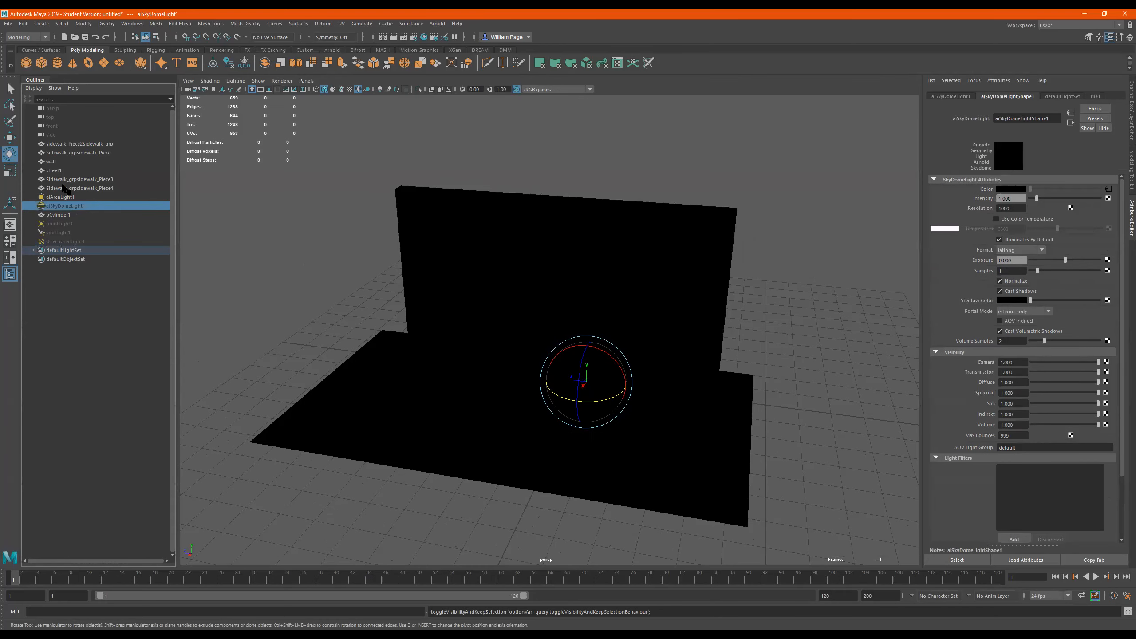
left_click(71, 197)
left_click_drag(569, 326, 526, 311, "alt")
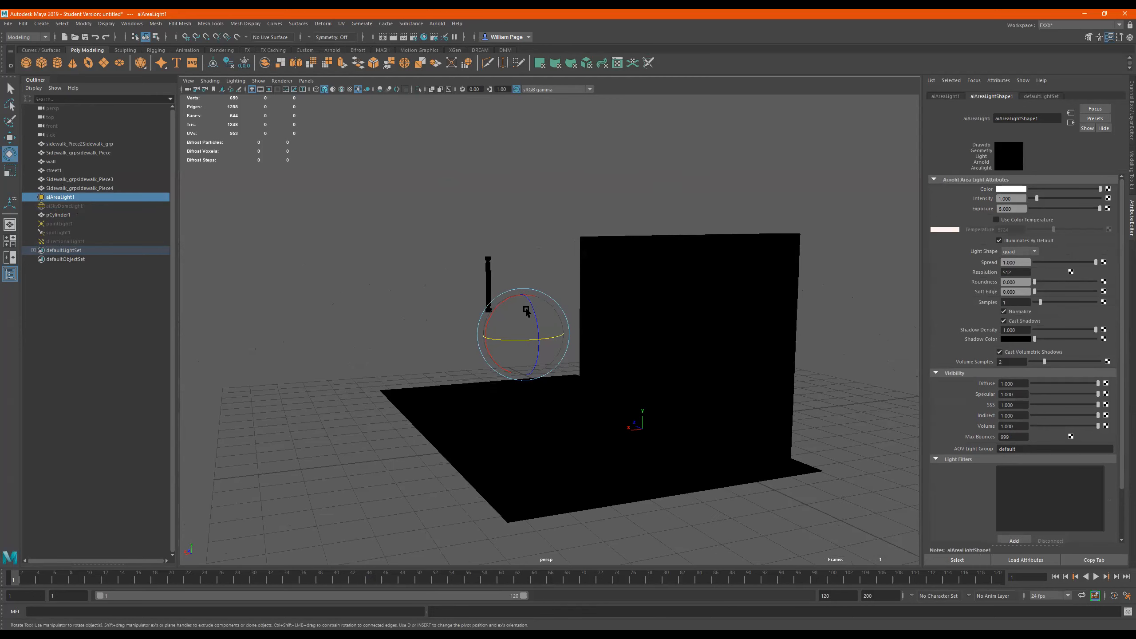
key("h")
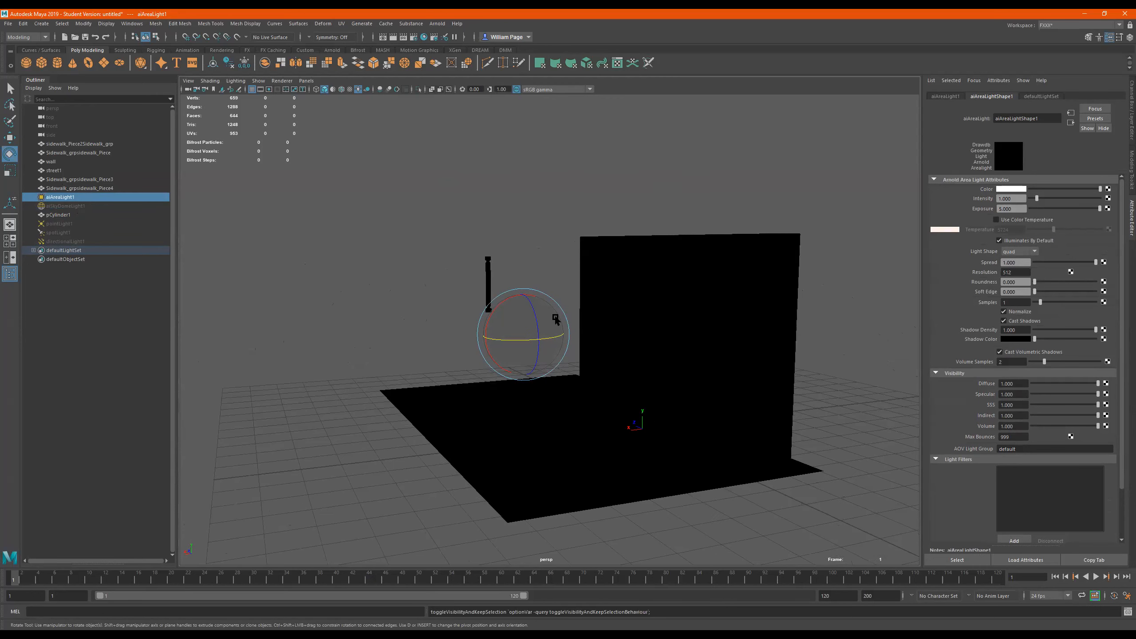
left_click_drag(451, 288, 84, 246, "alt")
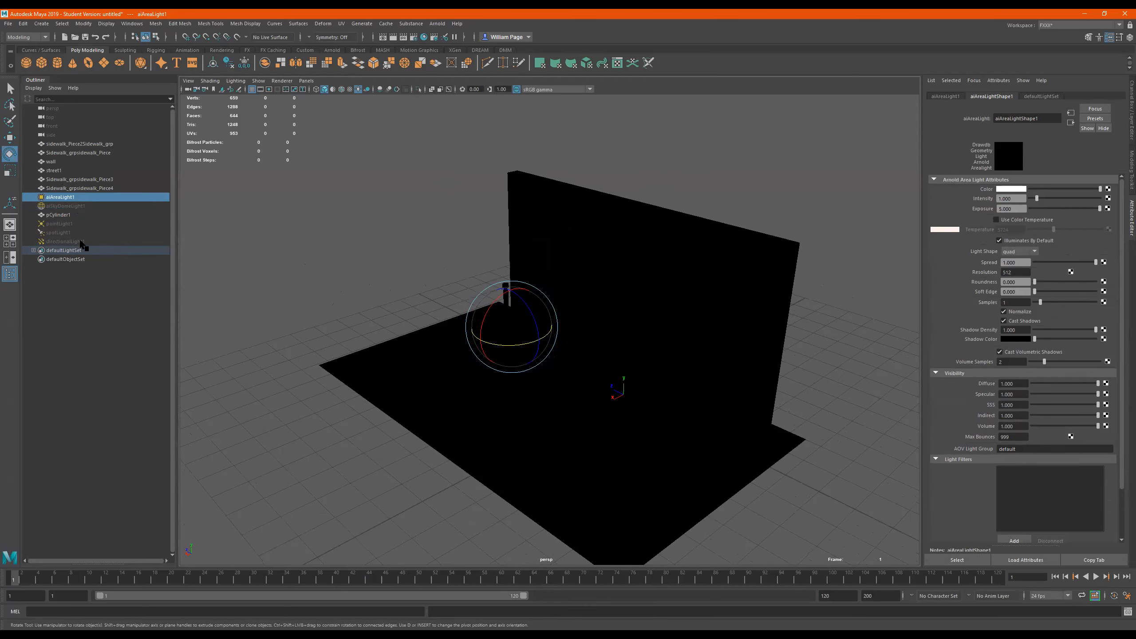
left_click(84, 241, "shift")
key("Delete")
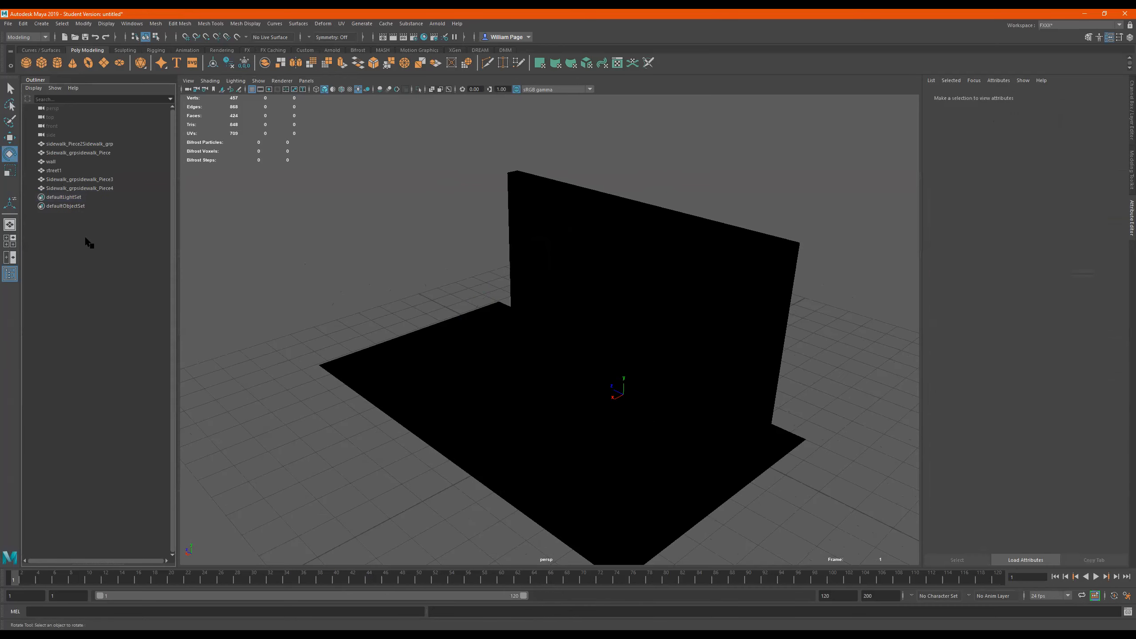
Step: Switch the viewport from all-lights display to shaded display with default lighting
left_click_drag(243, 189, 490, 252, "alt")
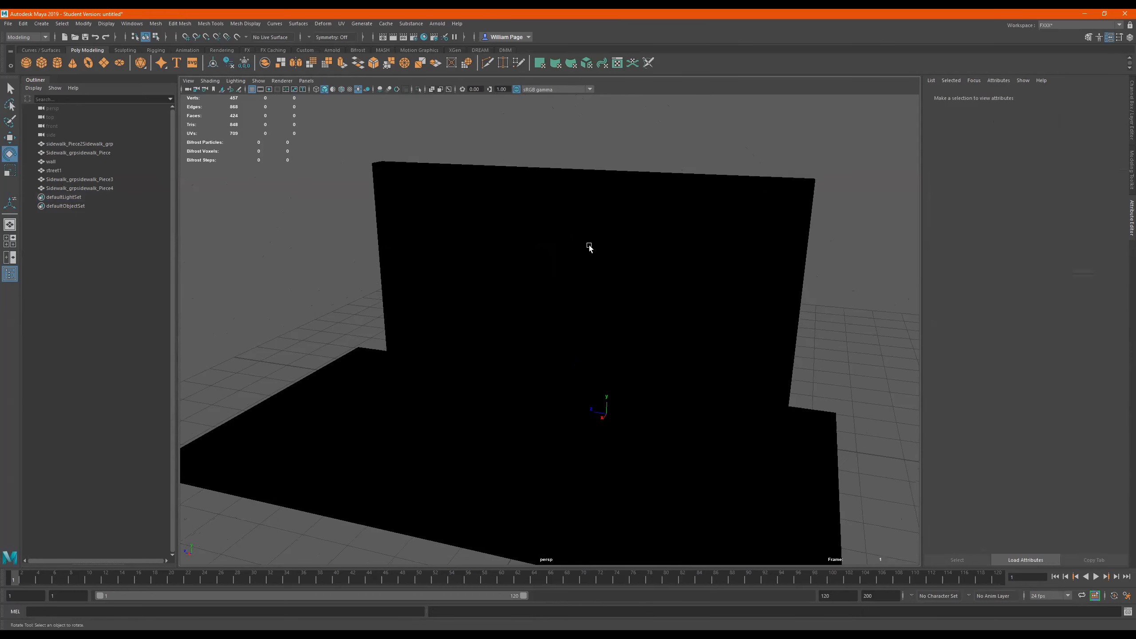
key("6")
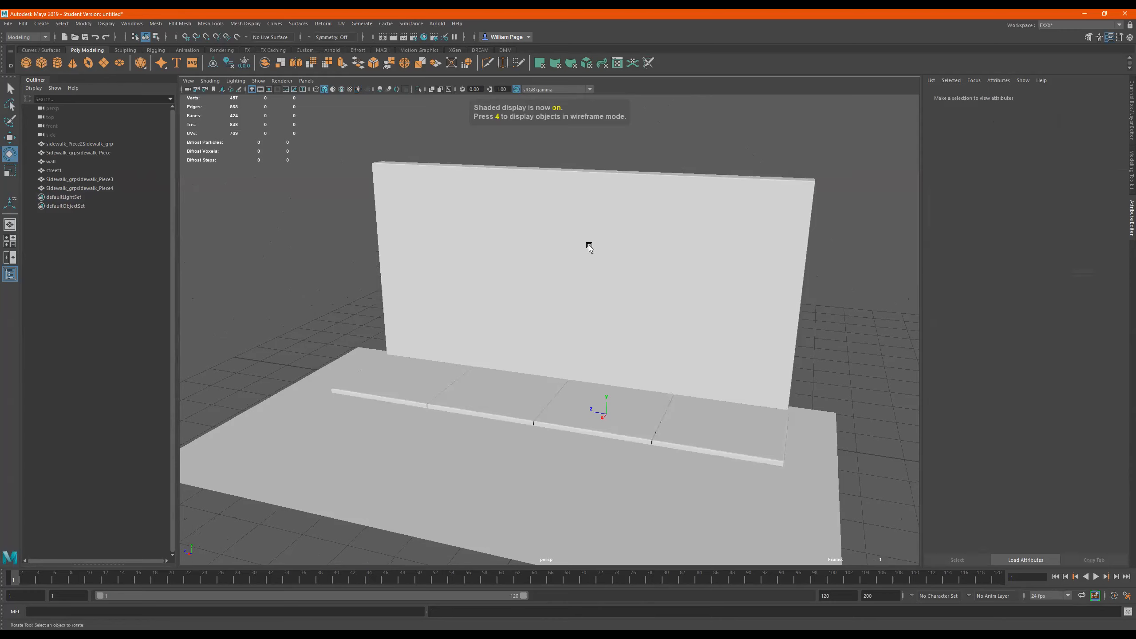
key("7")
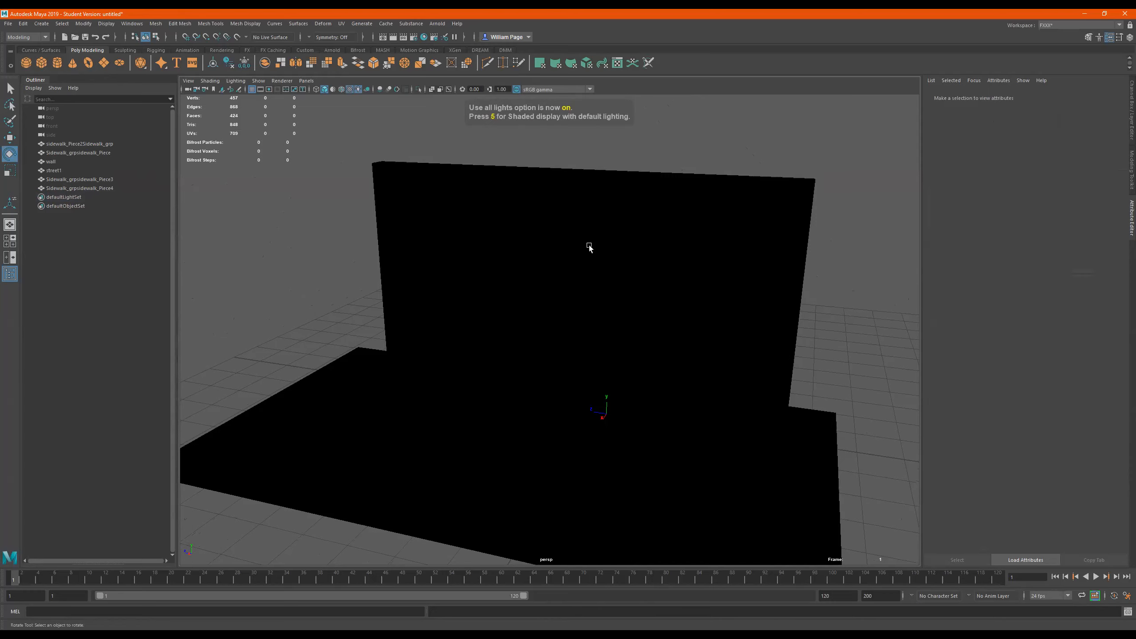
key("5")
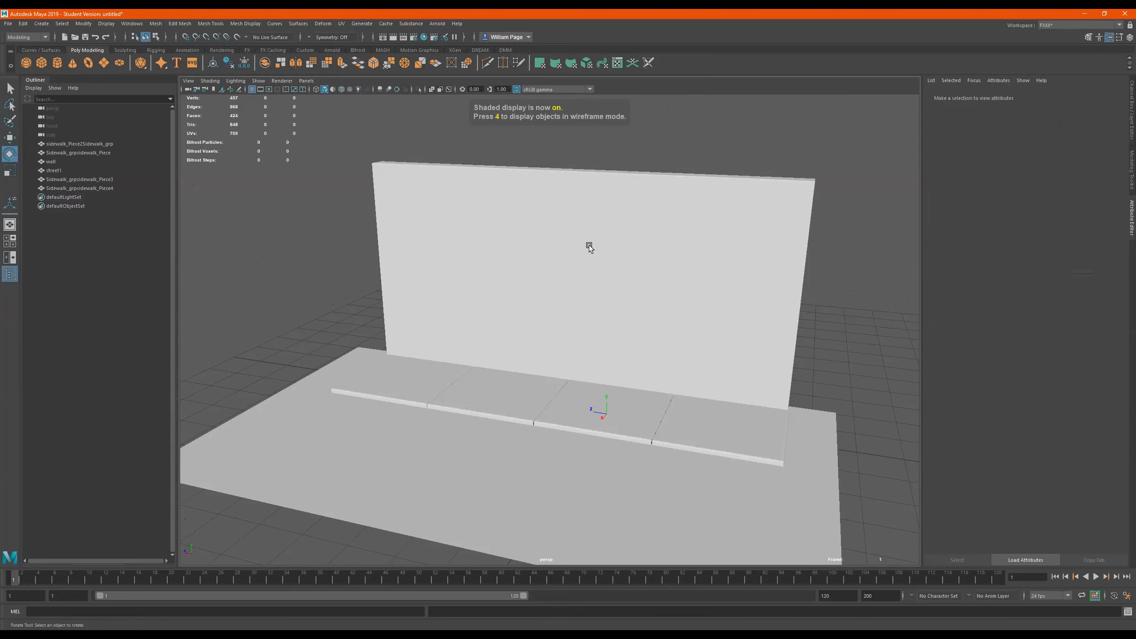
right_click_drag(589, 246, 623, 295, "alt")
middle_click_drag(623, 295, 624, 284, "alt")
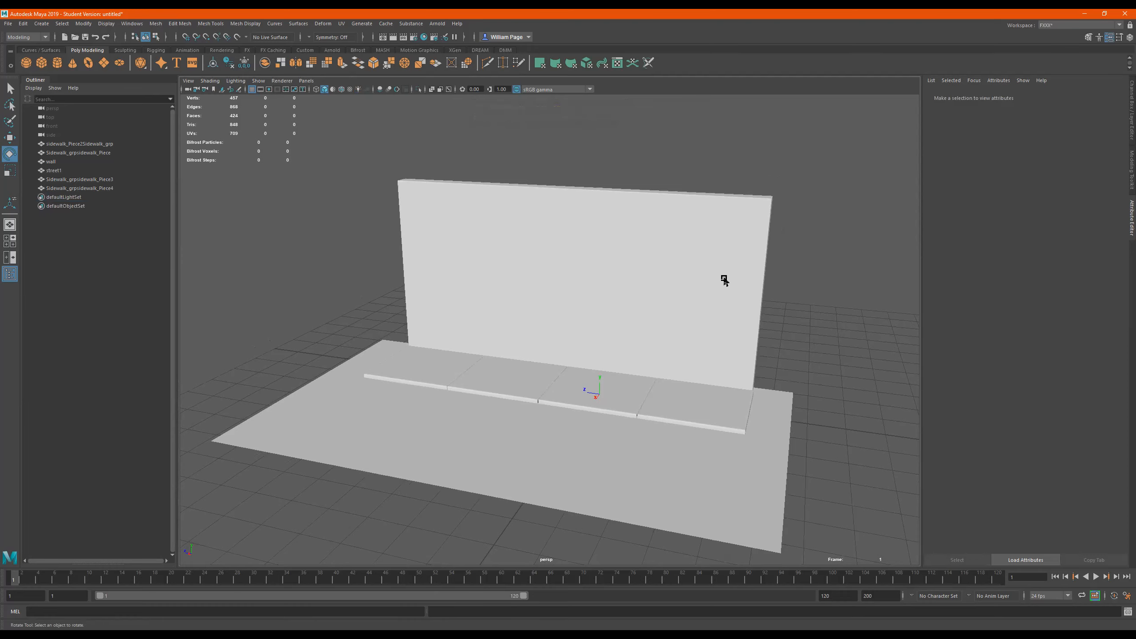
left_click_drag(550, 341, 571, 310, "alt")
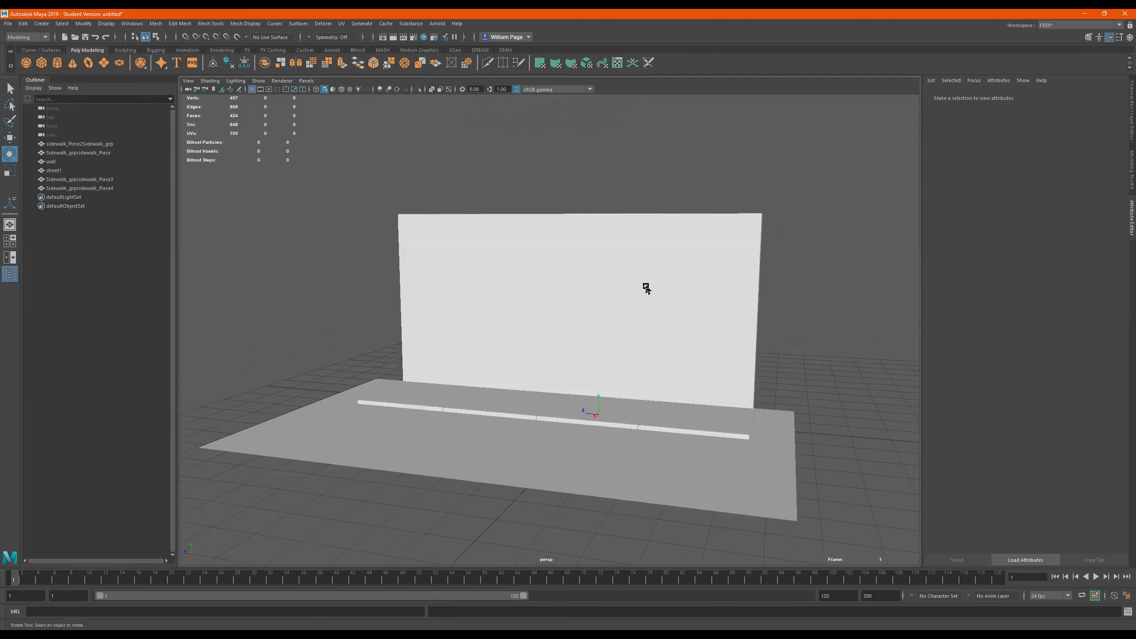
Step: Compare the viewport with Use All Lights on and off, finishing with default lighting
key("7")
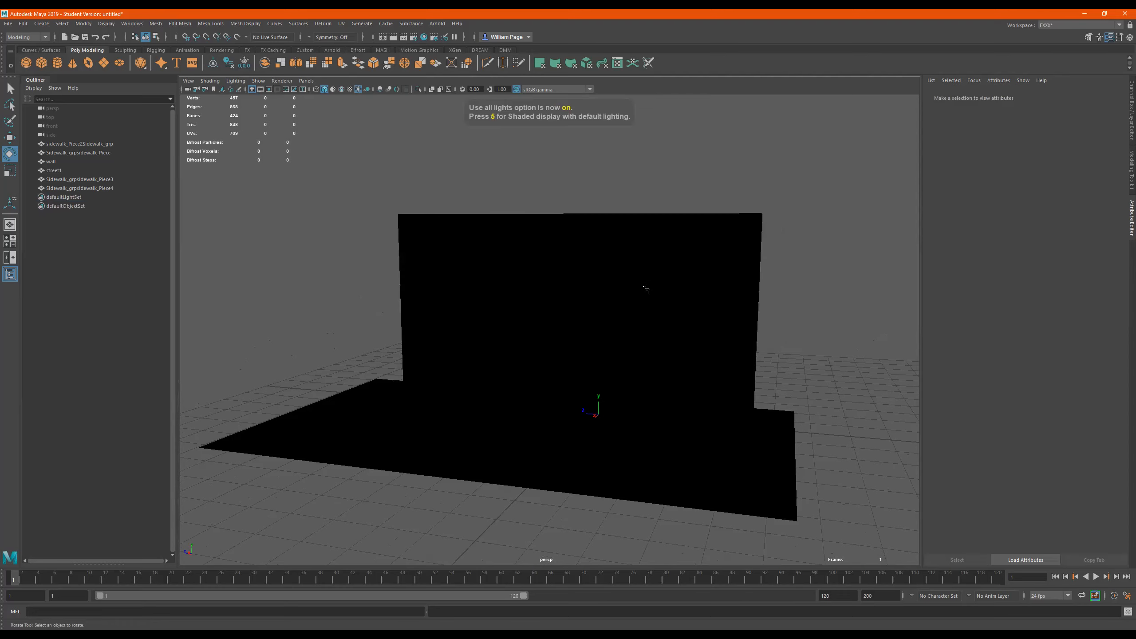
left_click(358, 89)
left_click(358, 89)
left_click(359, 90)
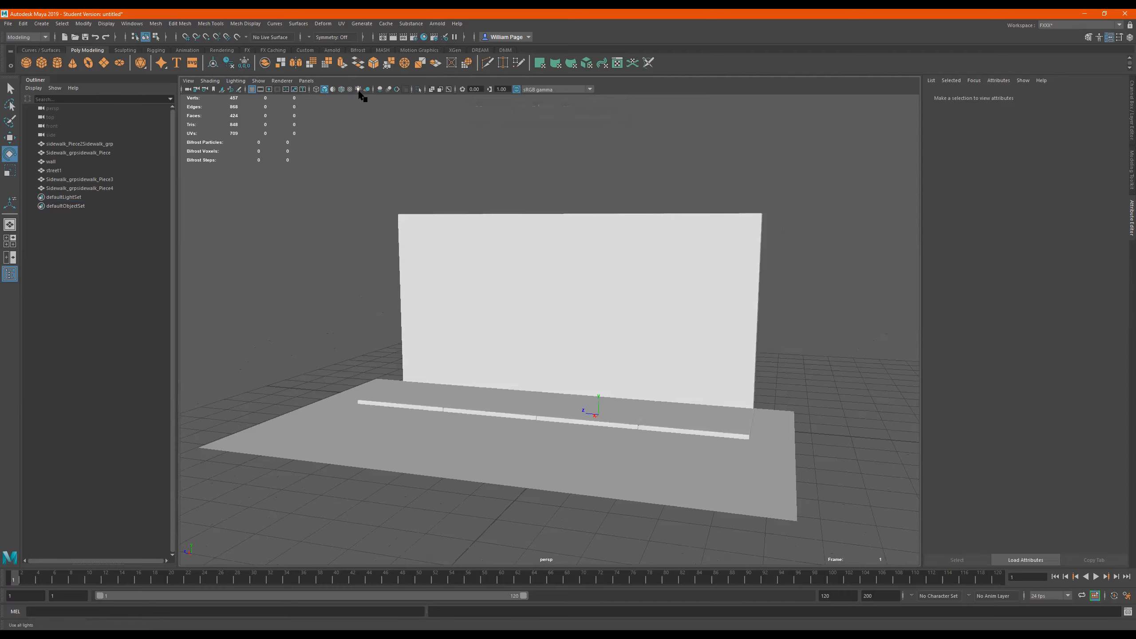
left_click(358, 90)
left_click(358, 90)
left_click(358, 89)
left_click(360, 91)
left_click_drag(493, 154, 510, 192, "alt")
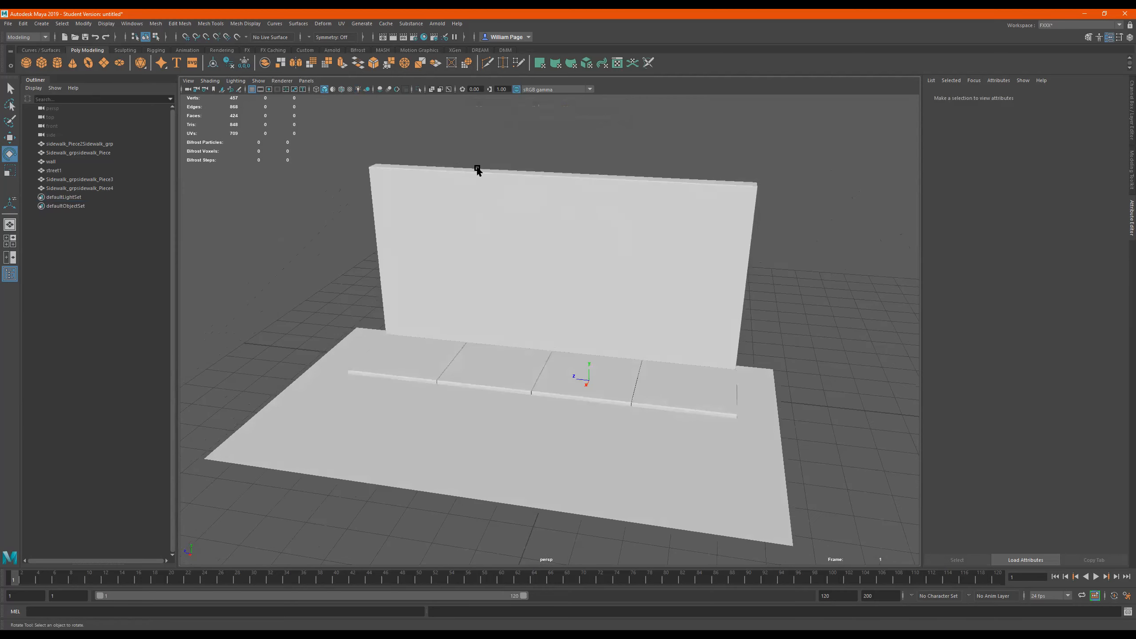
left_click_drag(630, 253, 637, 249, "alt")
middle_click_drag(637, 249, 667, 244, "alt")
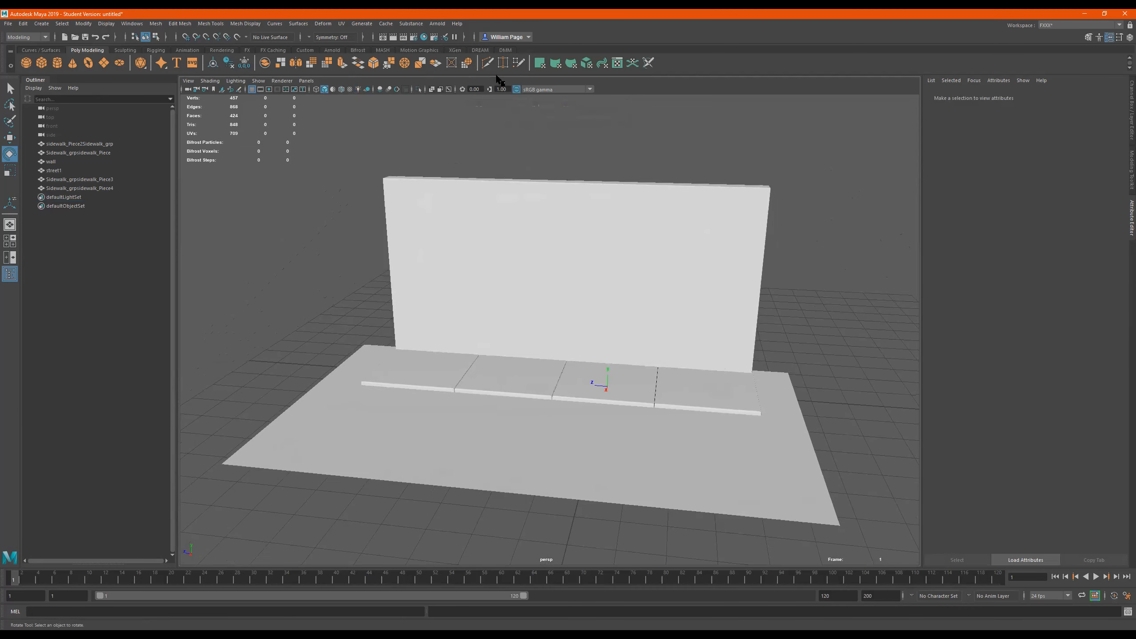
Step: Render the unlit scene through the perspective camera in the Arnold RenderView, check its camera choices, and close it
left_click(437, 25)
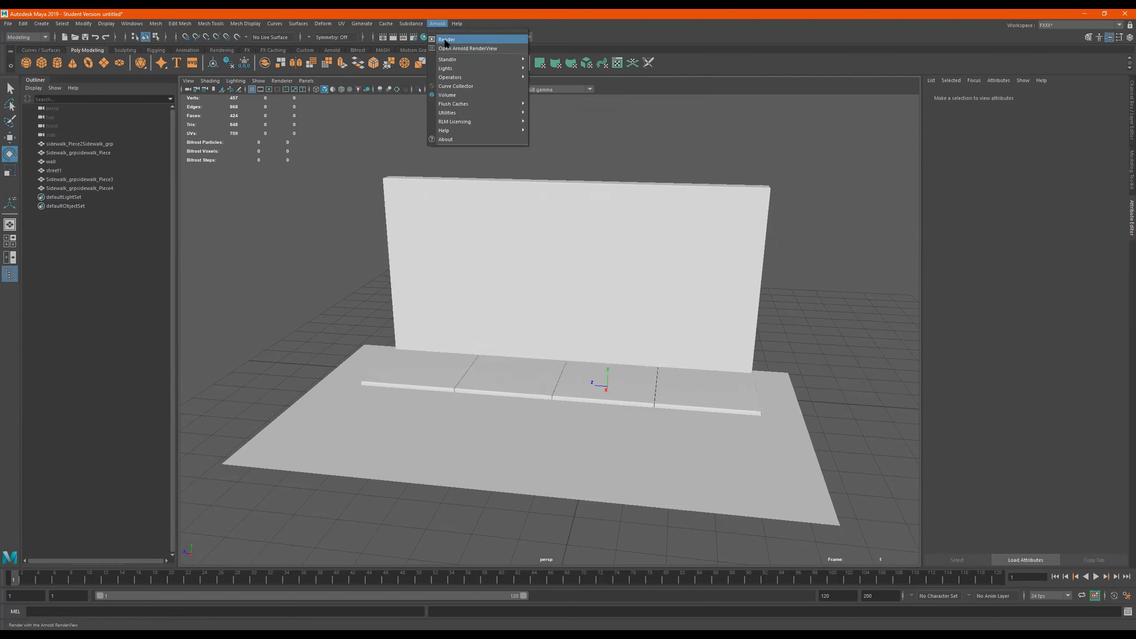
left_click(446, 40)
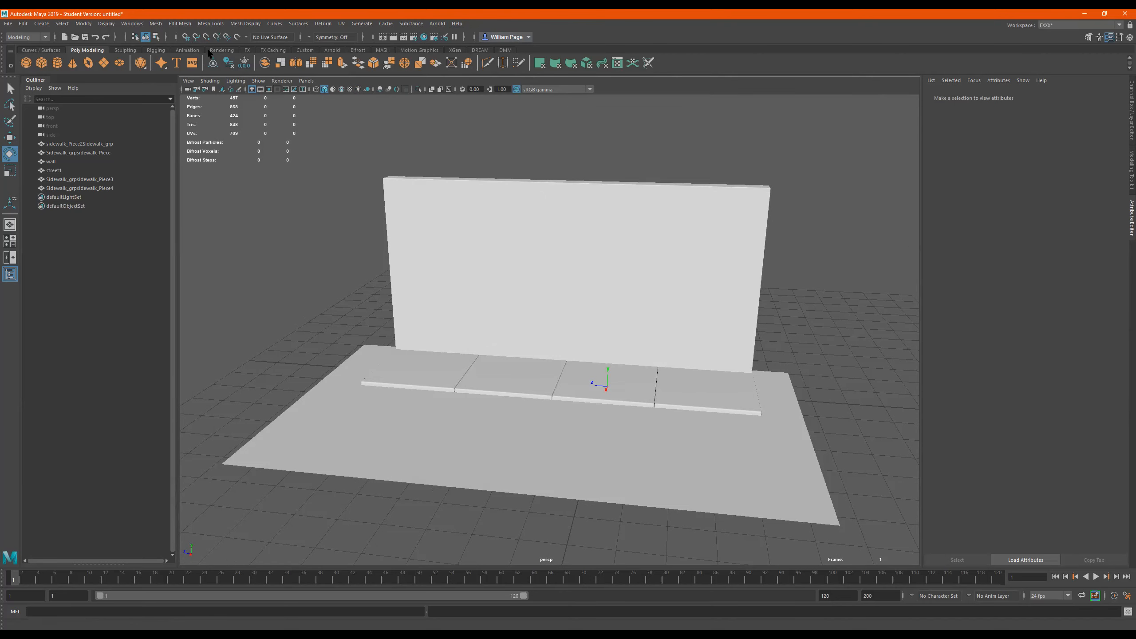
left_click(335, 50)
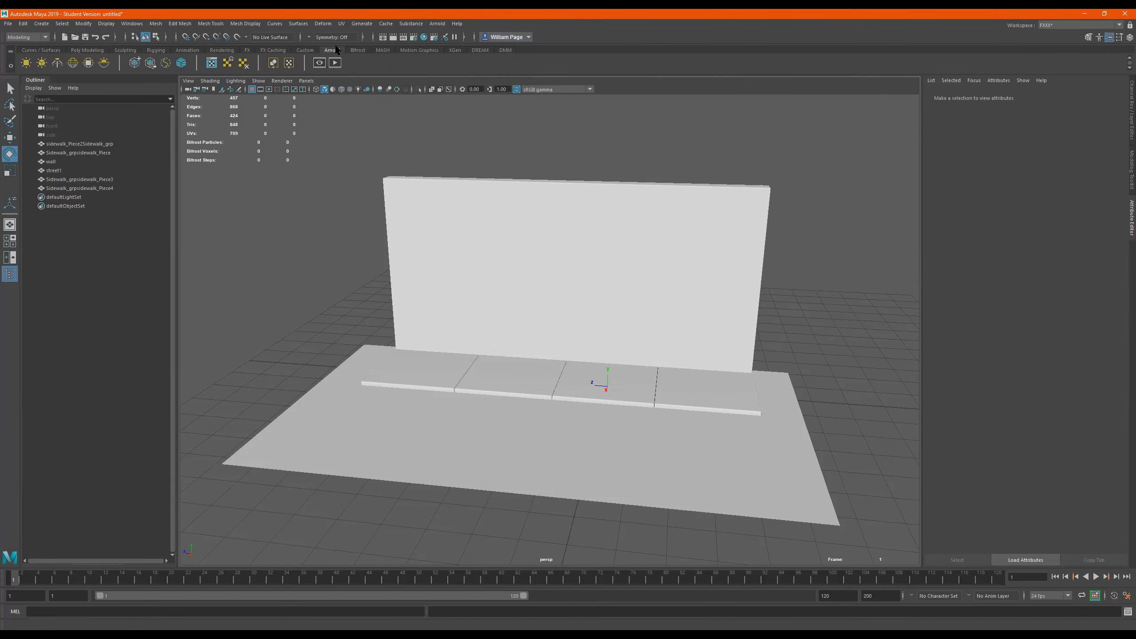
left_click(437, 23)
left_click(649, 52)
left_click(335, 63)
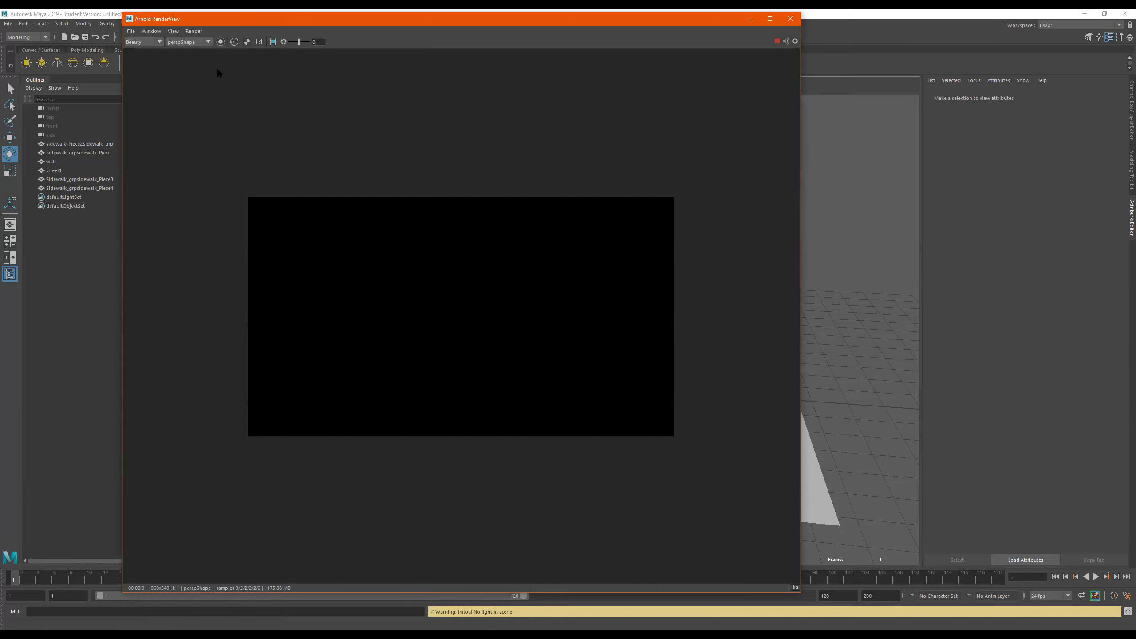
left_click(202, 43)
left_click(196, 45)
left_click(790, 18)
Step: Create a basic camera in the scene
left_click_drag(636, 274, 614, 266, "alt")
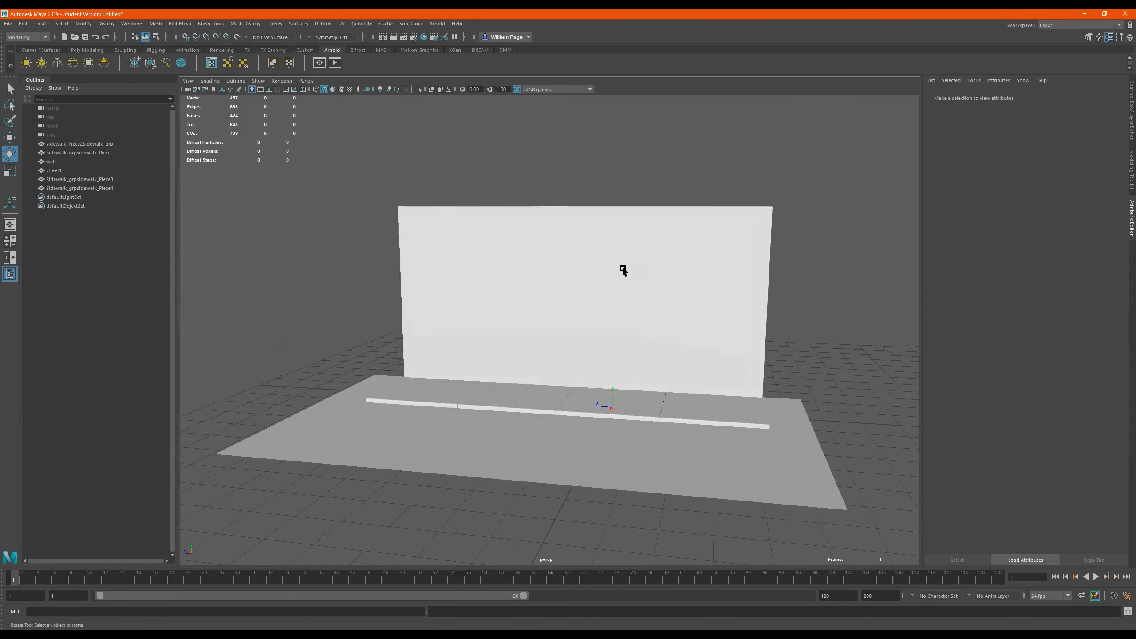
left_click_drag(534, 172, 494, 182, "alt")
left_click(48, 23)
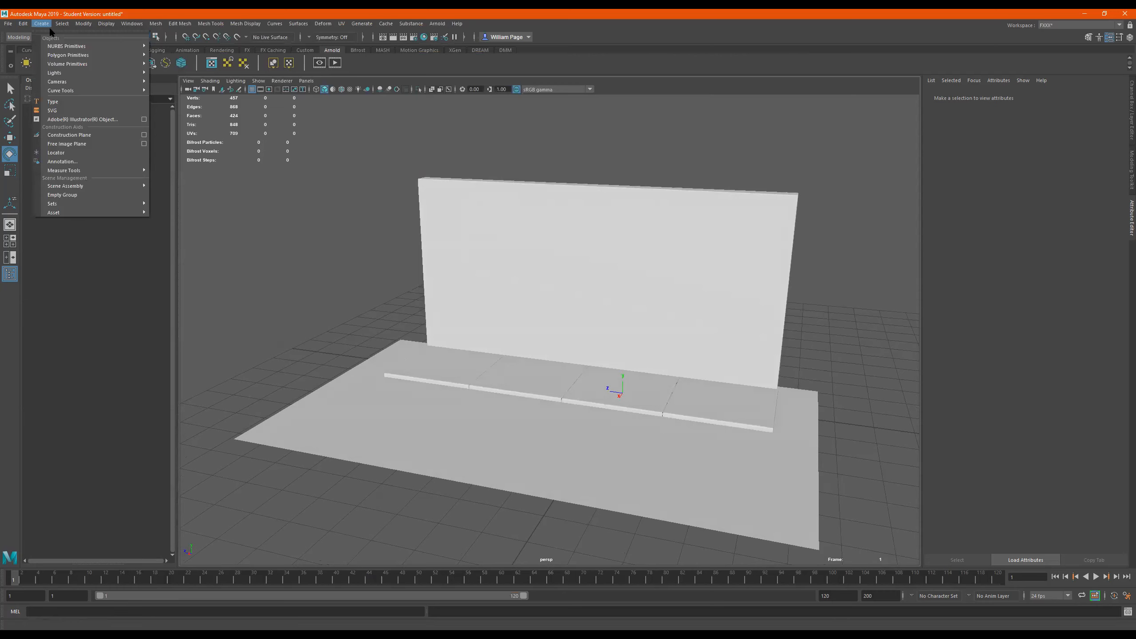
mouse_move(72, 82)
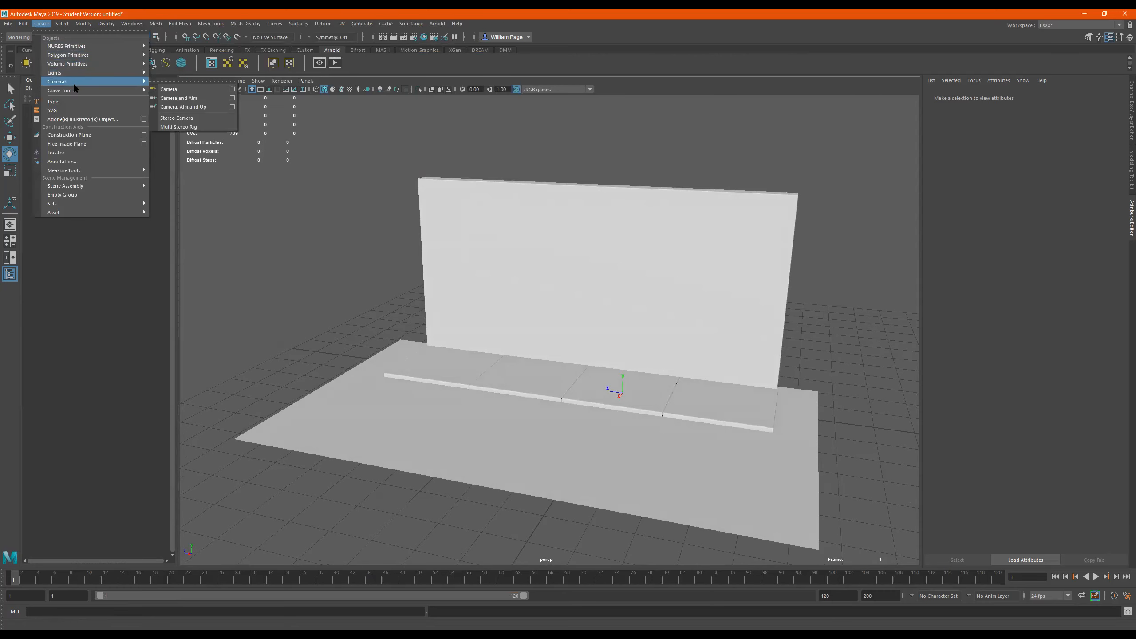
left_click(178, 88)
Step: Move the new camera out in front of the wall and rotate it to face the wall
scroll(587, 333, "down", 2)
left_click_drag(587, 334, 543, 330, "alt")
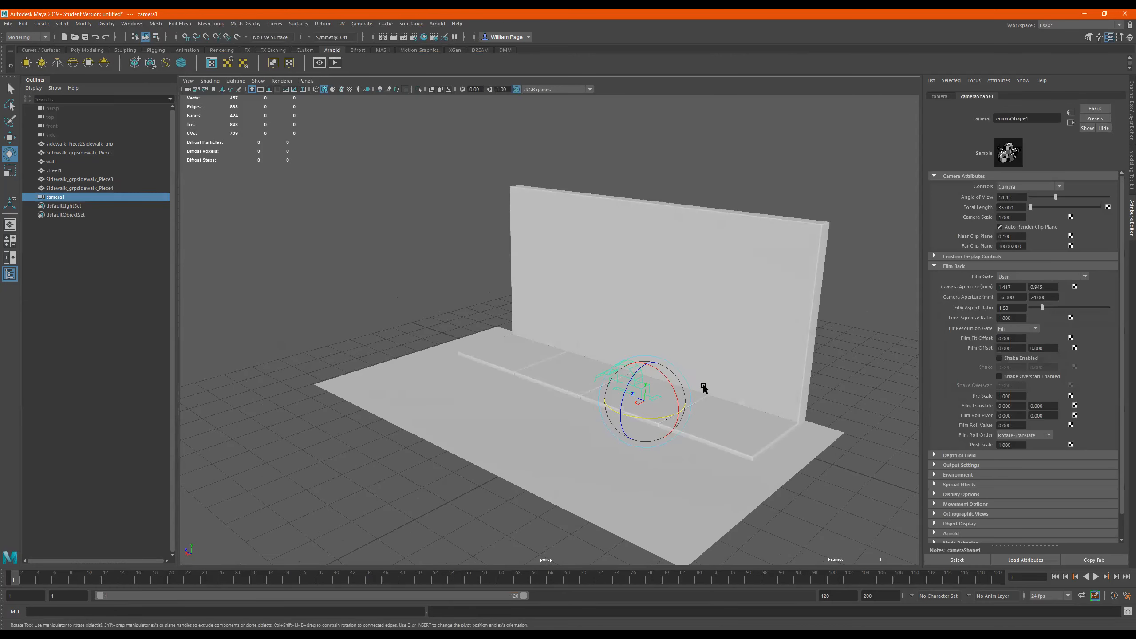
key("w")
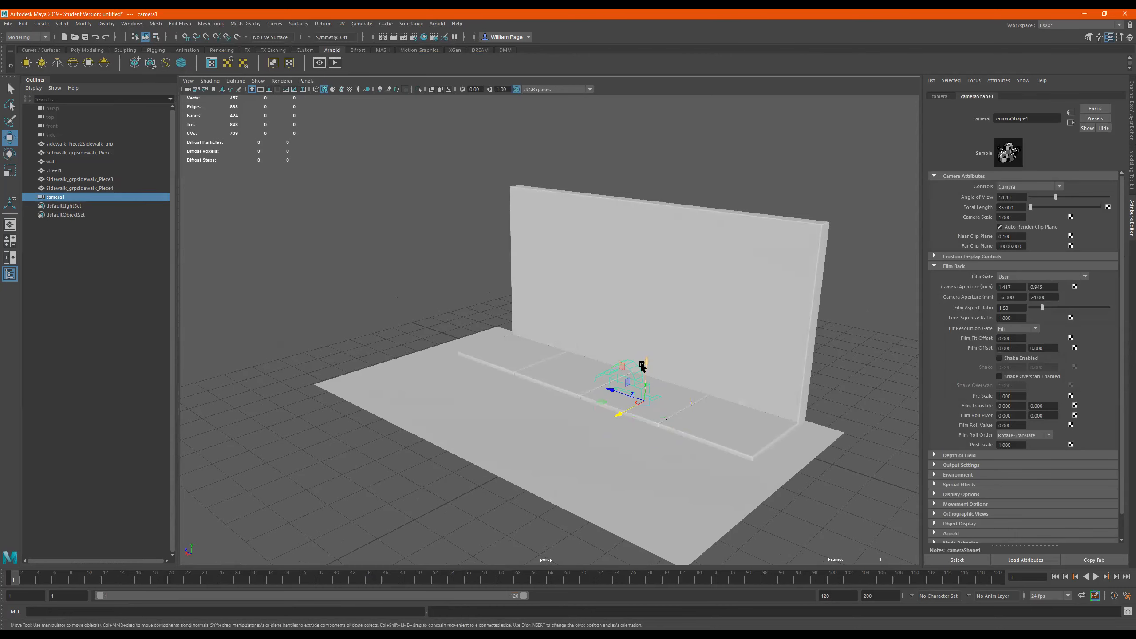
left_click_drag(647, 365, 377, 337)
key("e")
left_click_drag(424, 393, 517, 340)
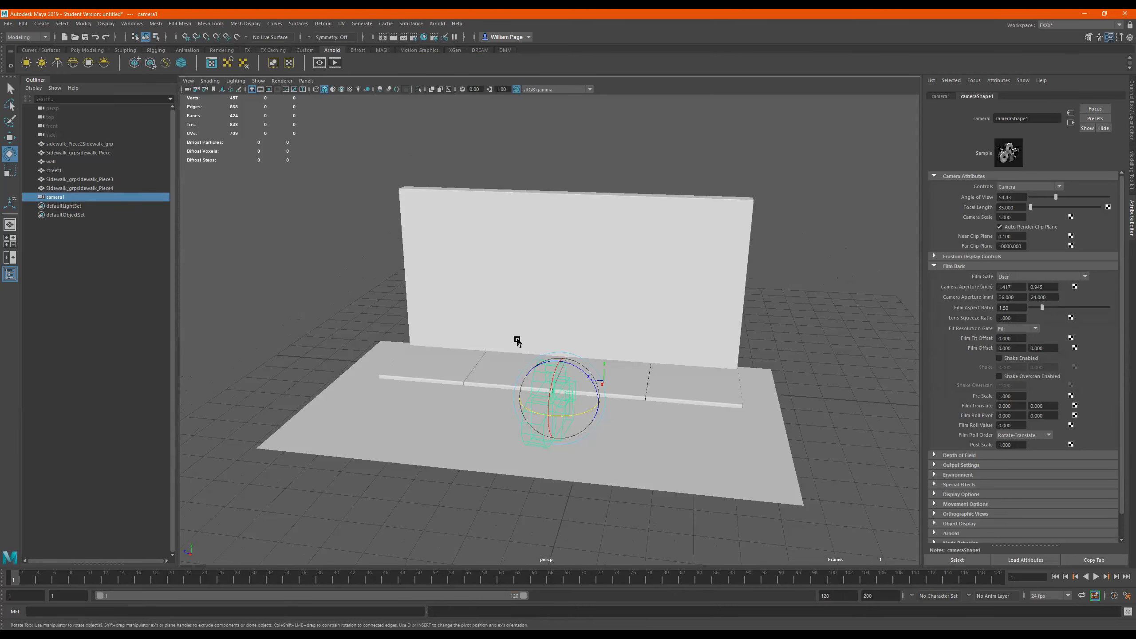
left_click(306, 81)
mouse_move(342, 91)
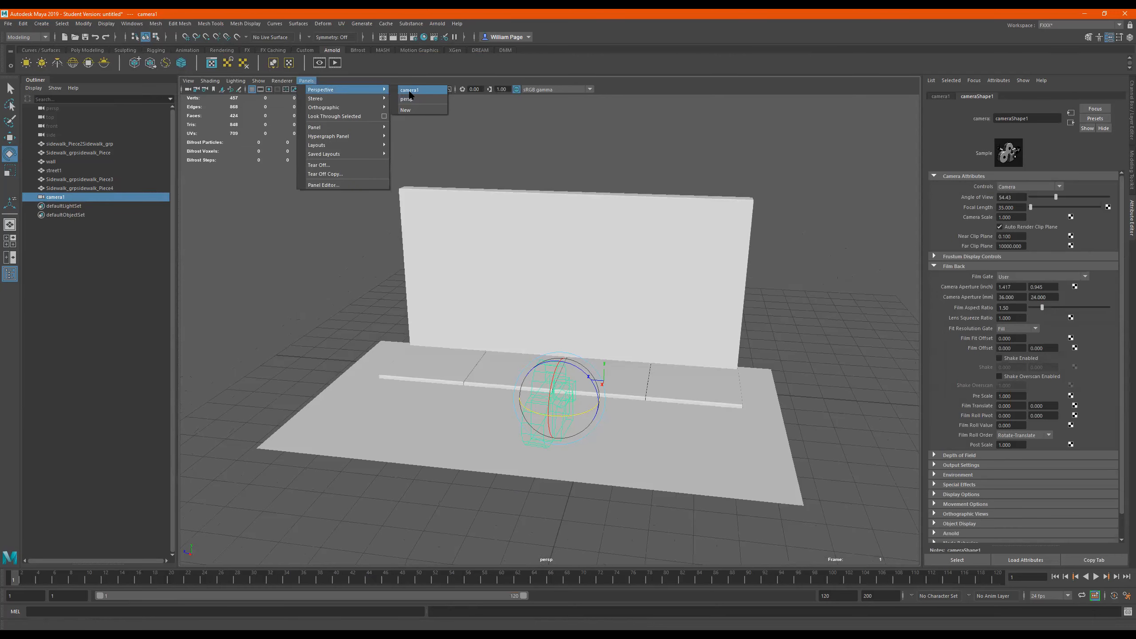
left_click(432, 71)
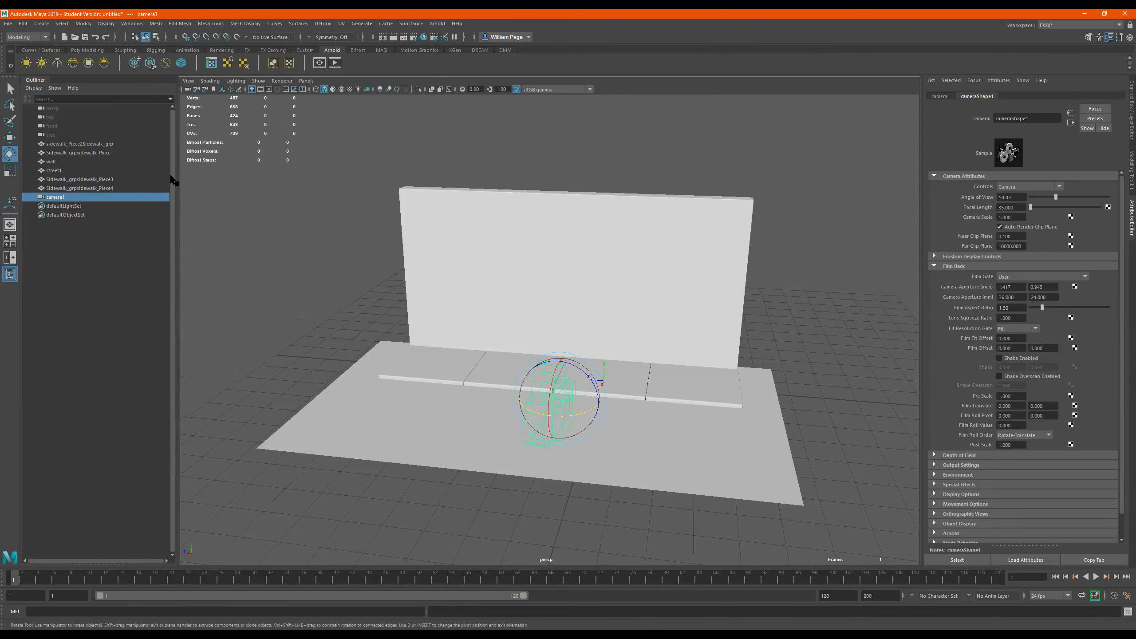
Step: Rename camera1 to Rendercamera1
double_click(56, 197)
left_click(67, 197)
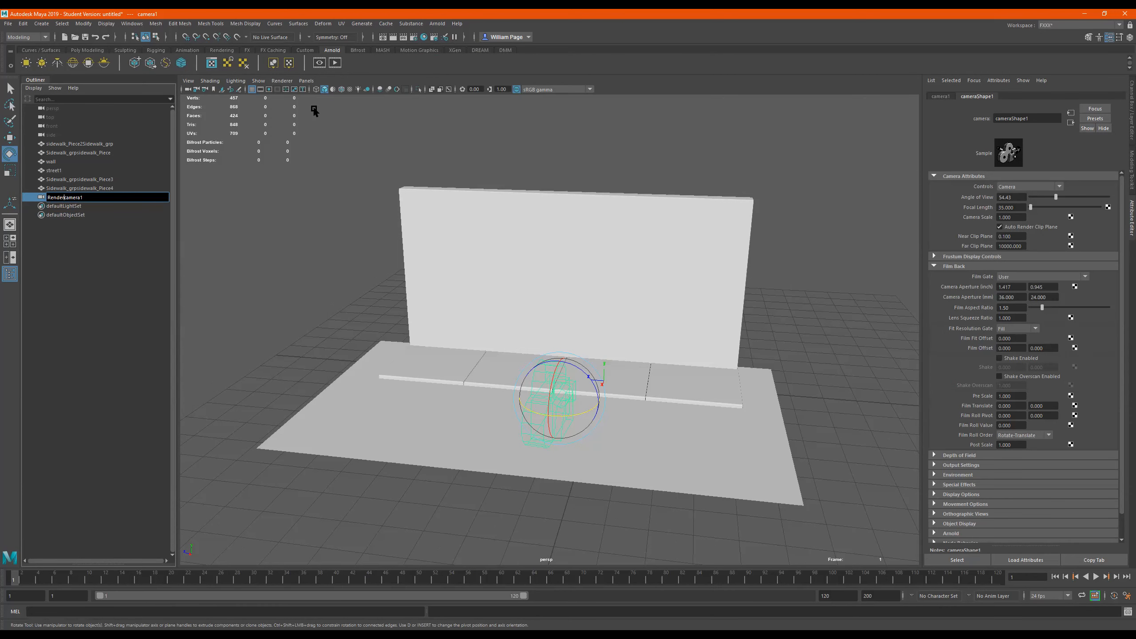
left_click(565, 334)
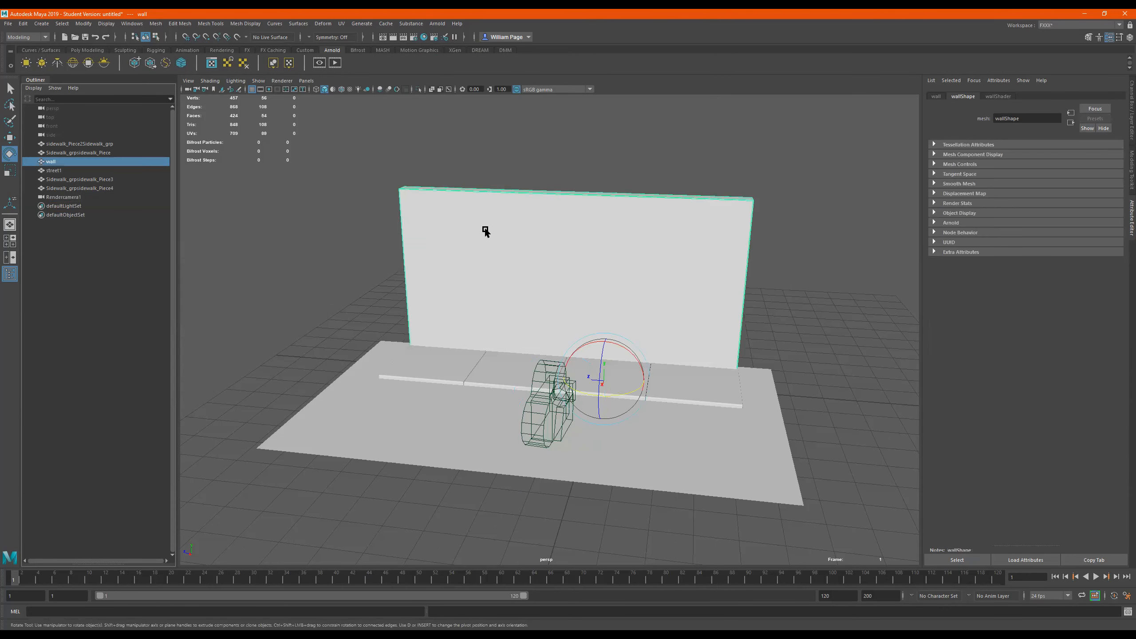
Step: Select Rendercamera1 and look through it in the viewport
left_click(66, 200)
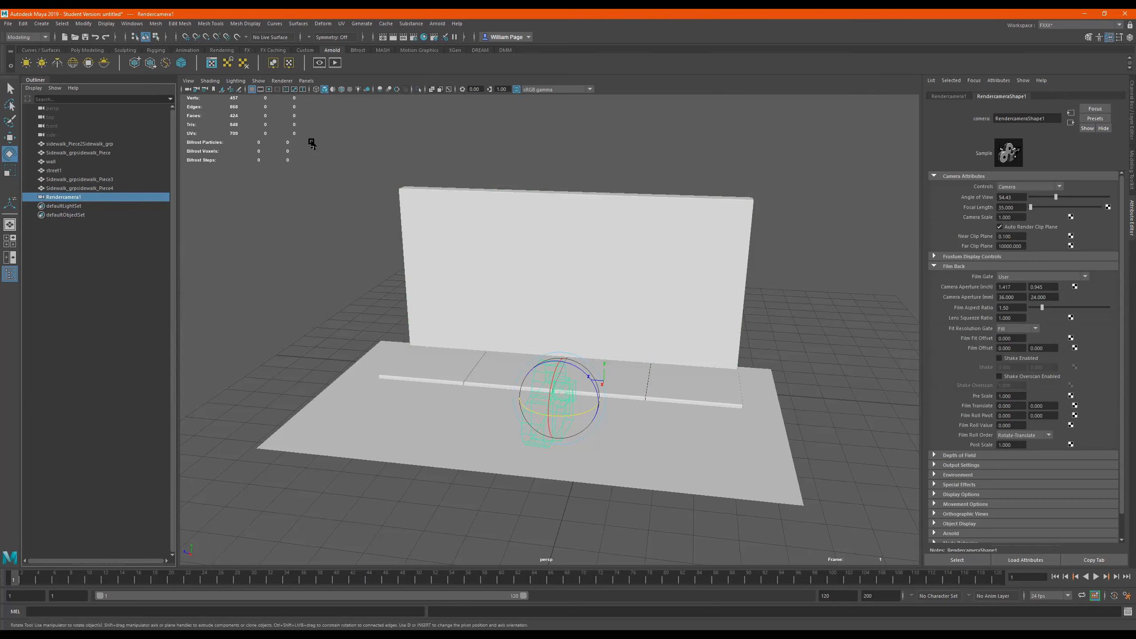
left_click(314, 84)
mouse_move(363, 91)
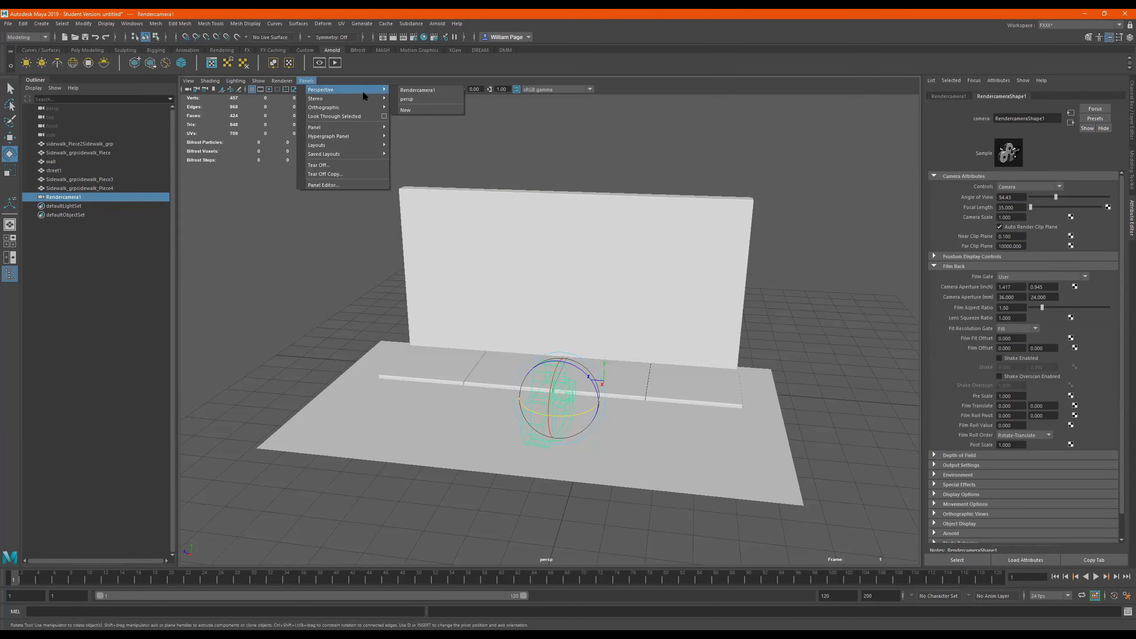
left_click(414, 90)
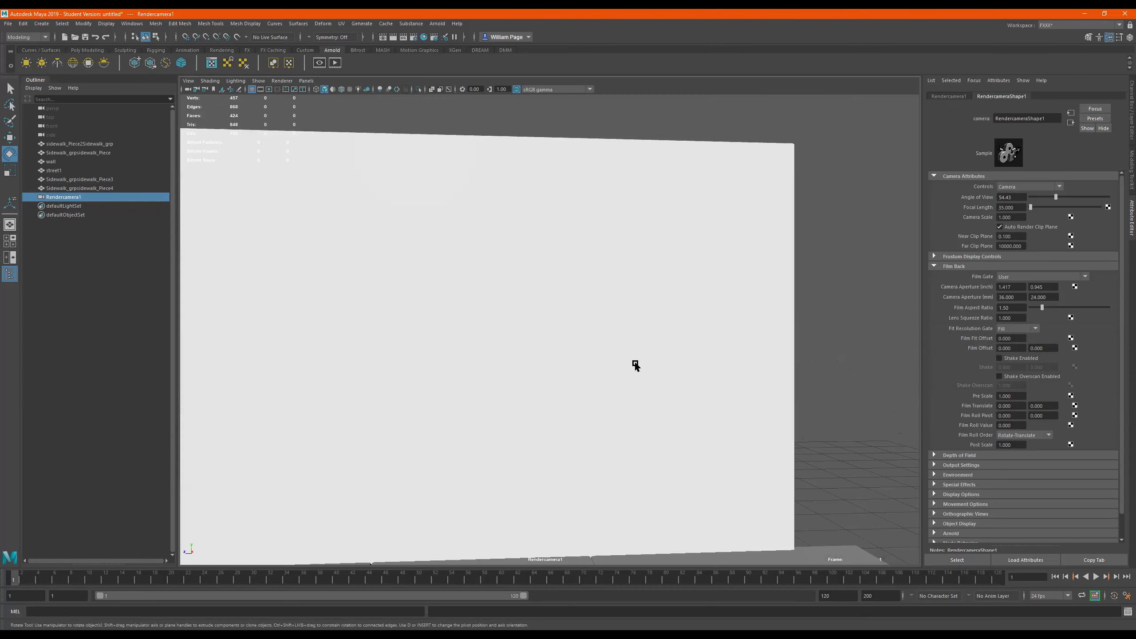
Step: Reposition Rendercamera1 farther back at a low angle so the whole wall and sidewalk are framed
right_click_drag(664, 404, 192, 422, "alt")
left_click_drag(583, 421, 548, 425, "alt")
middle_click_drag(555, 421, 599, 404, "alt")
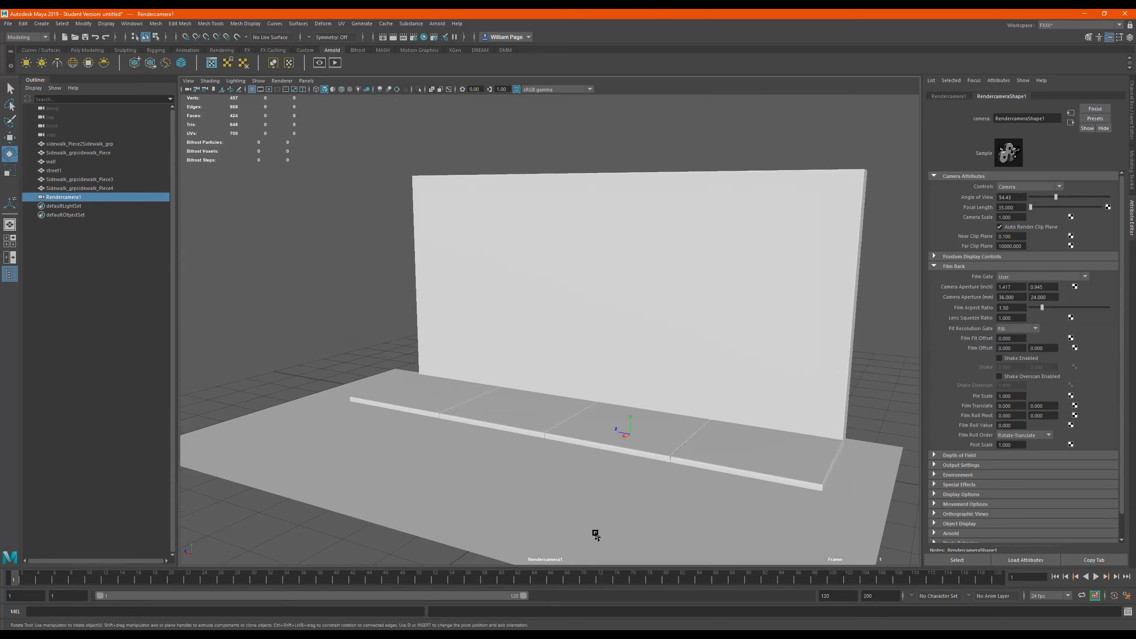
left_click_drag(595, 398, 582, 445, "alt")
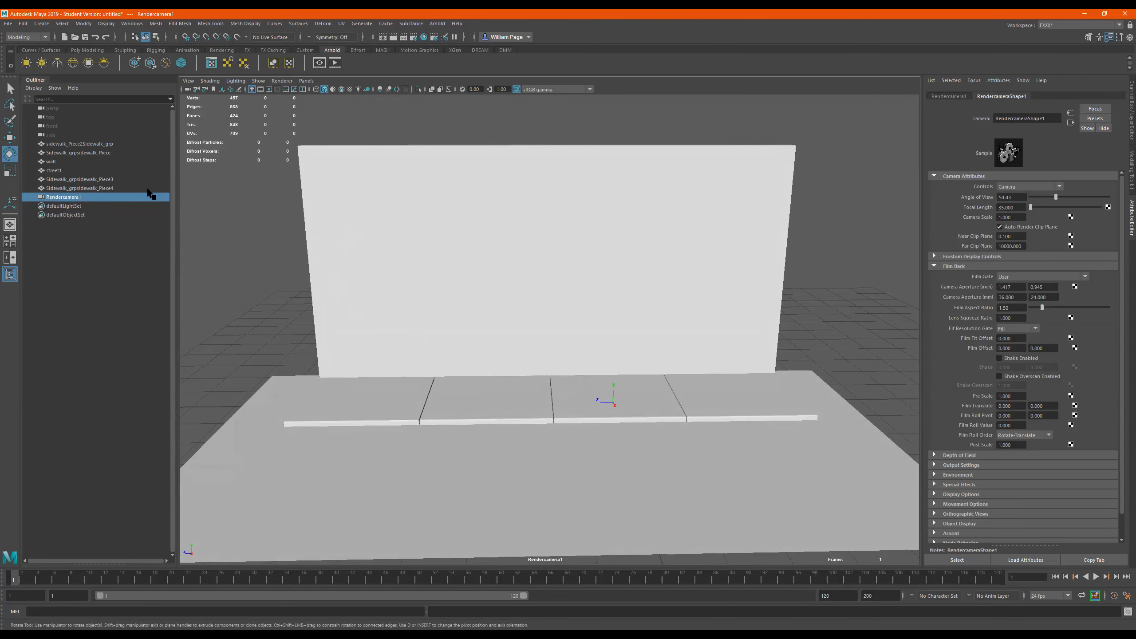
mouse_move(662, 317)
left_mouse_down("alt")
mouse_move(648, 308)
mouse_move(672, 318)
left_mouse_up("alt")
left_click_drag(748, 335, 601, 353, "alt")
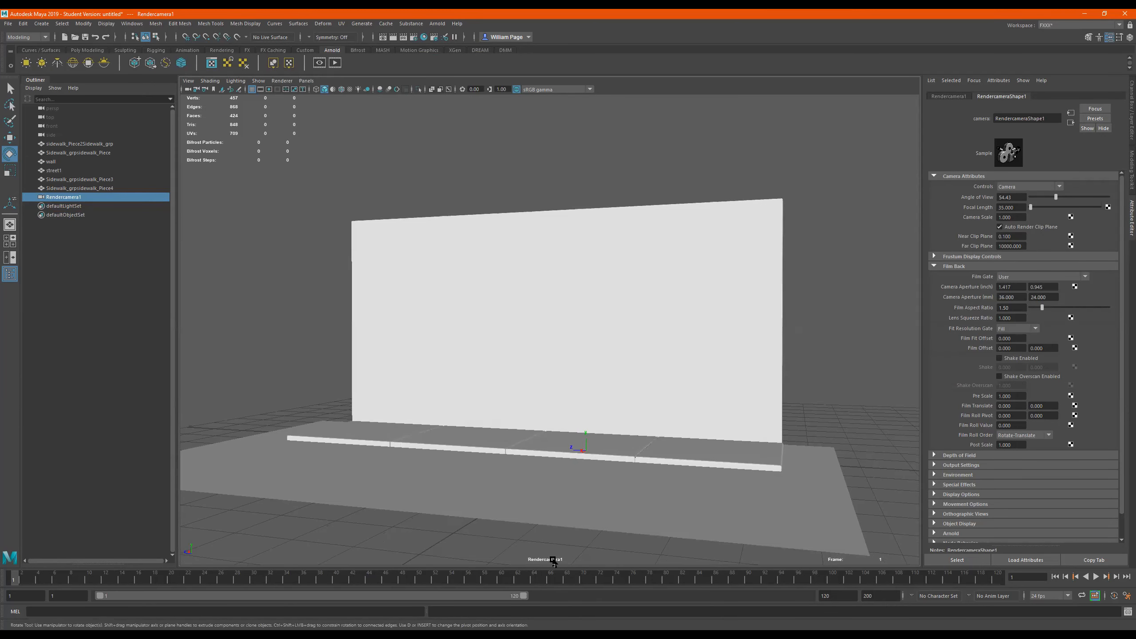
Step: Switch the viewport to the persp view and orbit out to examine where Rendercamera1 stands relative to the wall
left_click(307, 82)
left_click(306, 81)
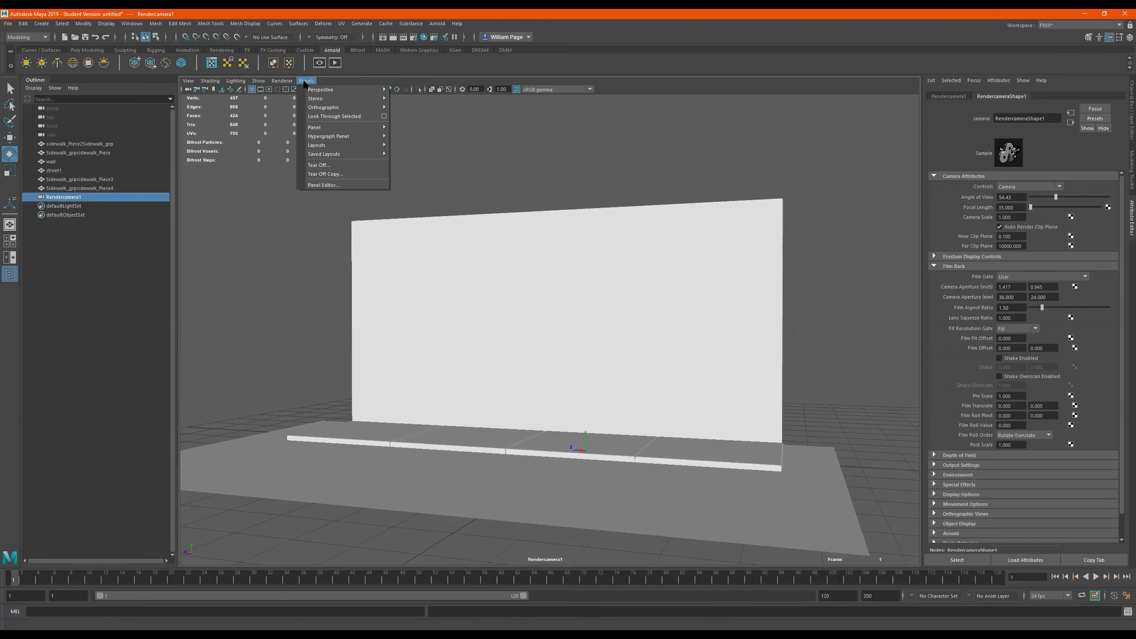
mouse_move(321, 87)
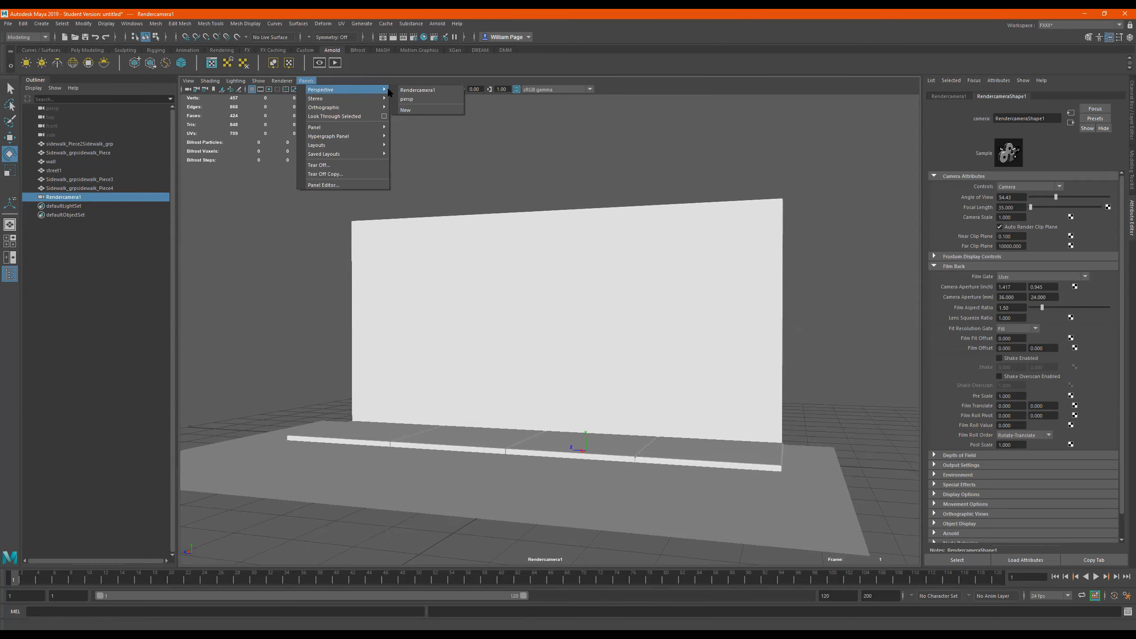
left_click(418, 98)
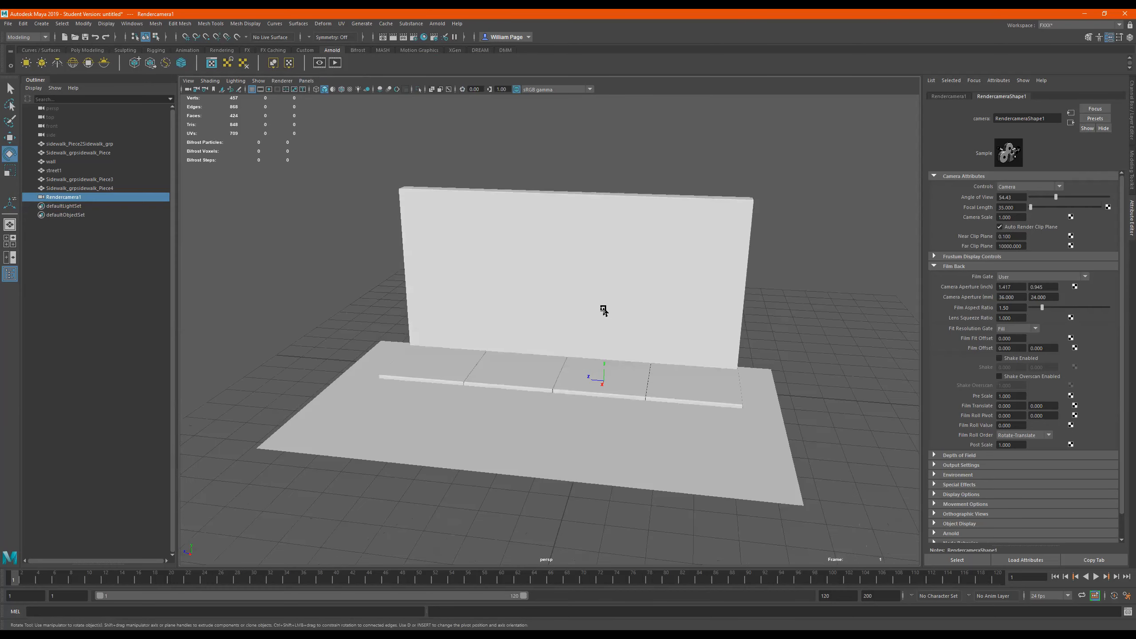
scroll(553, 316, "down", 4)
left_click_drag(599, 372, 363, 347, "alt")
mouse_move(555, 397)
left_mouse_down("alt")
mouse_move(716, 402)
mouse_move(573, 376)
mouse_move(616, 353)
mouse_move(647, 358)
mouse_move(580, 356)
left_mouse_up("alt")
Step: Look through Rendercamera1 again and reframe it at a low angle on the wall and sidewalk
left_click(307, 80)
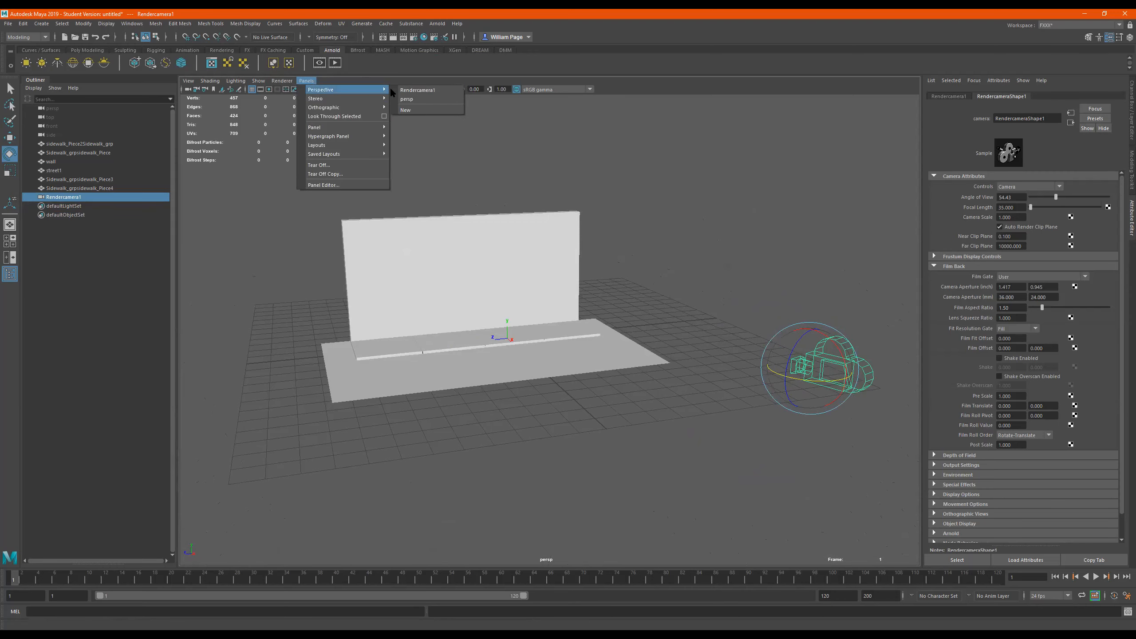
left_click(402, 97)
left_click_drag(590, 389, 506, 391, "alt")
right_click_drag(506, 391, 614, 357, "alt")
left_click_drag(614, 358, 554, 317, "alt")
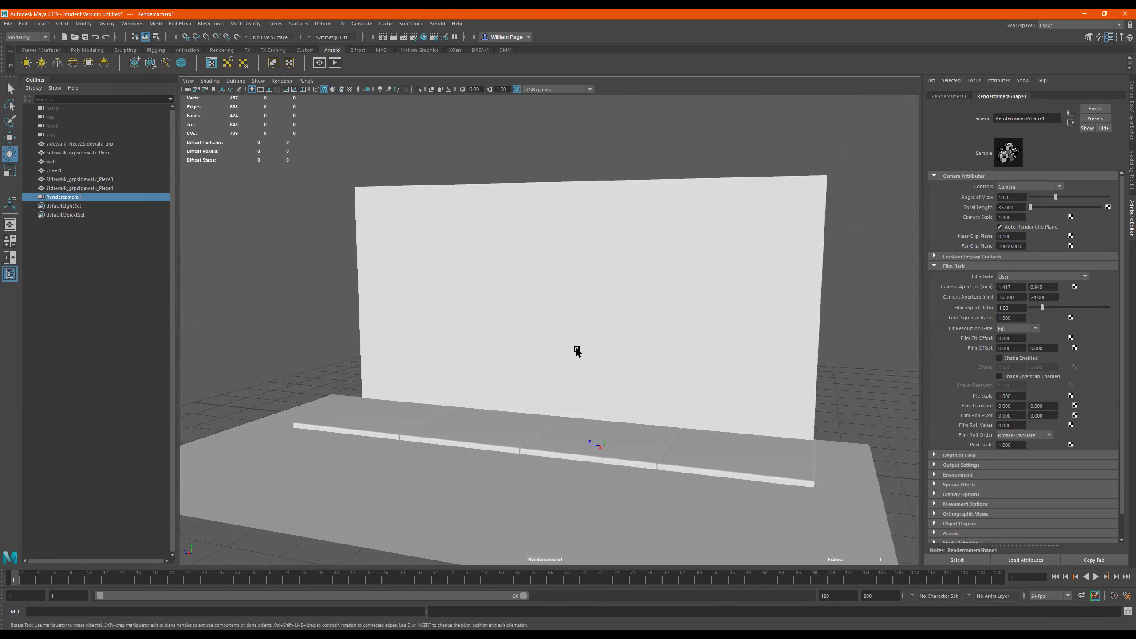
left_click_drag(625, 409, 629, 383, "alt")
middle_click_drag(629, 383, 581, 356, "alt")
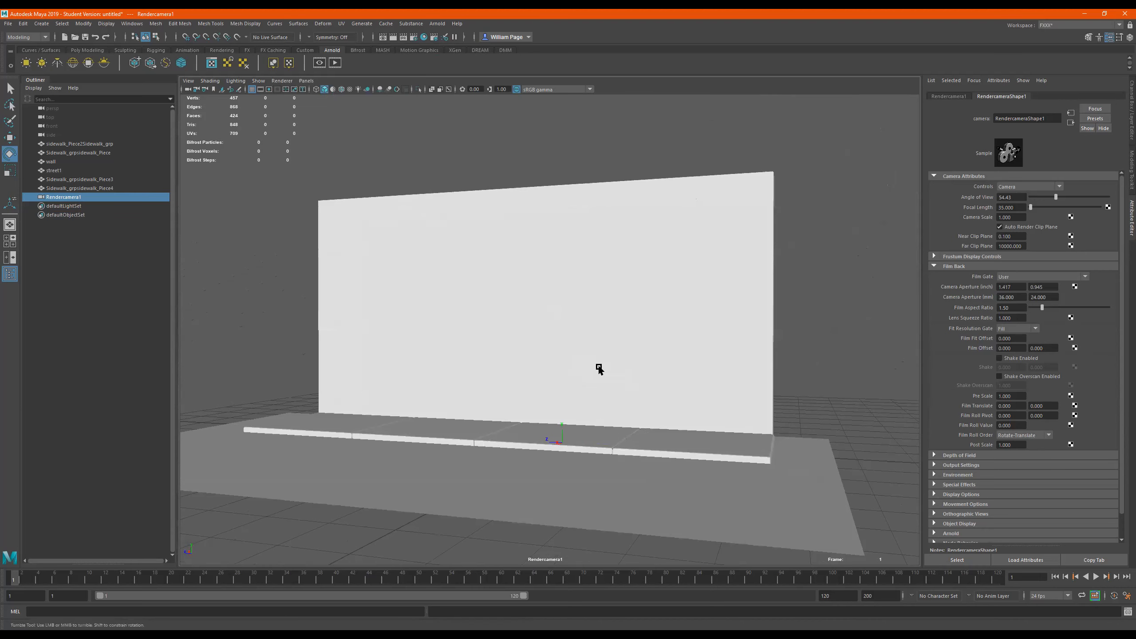
left_click_drag(600, 367, 596, 367, "alt")
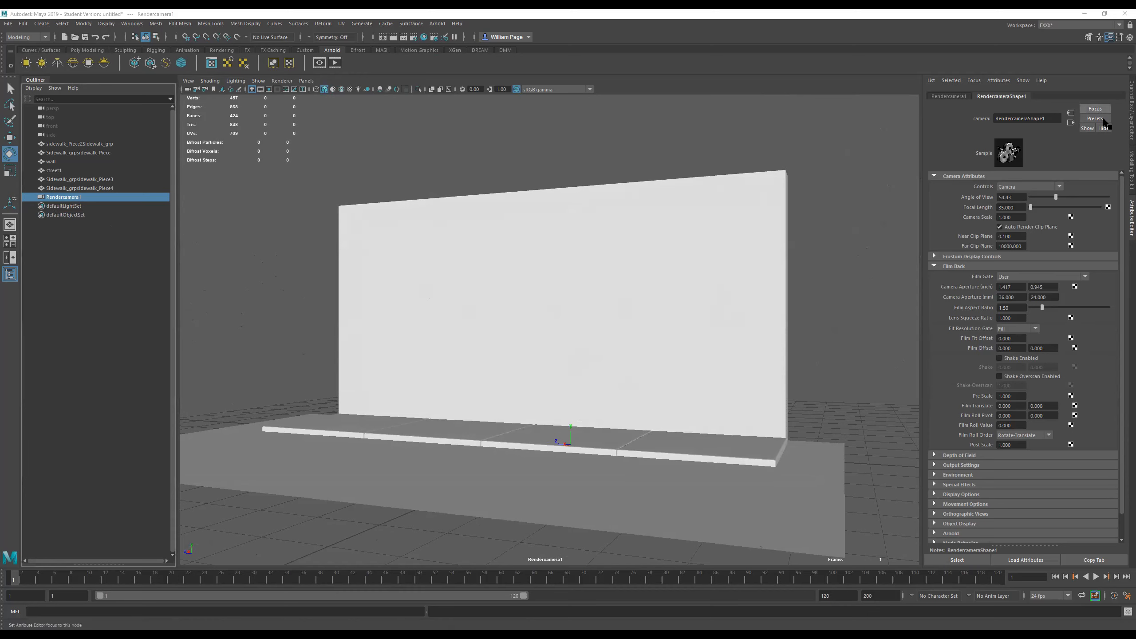
Step: Show Rendercamera1's transform channels and adjust its framing to a slightly higher, more angled view of the wall
left_click(1129, 112)
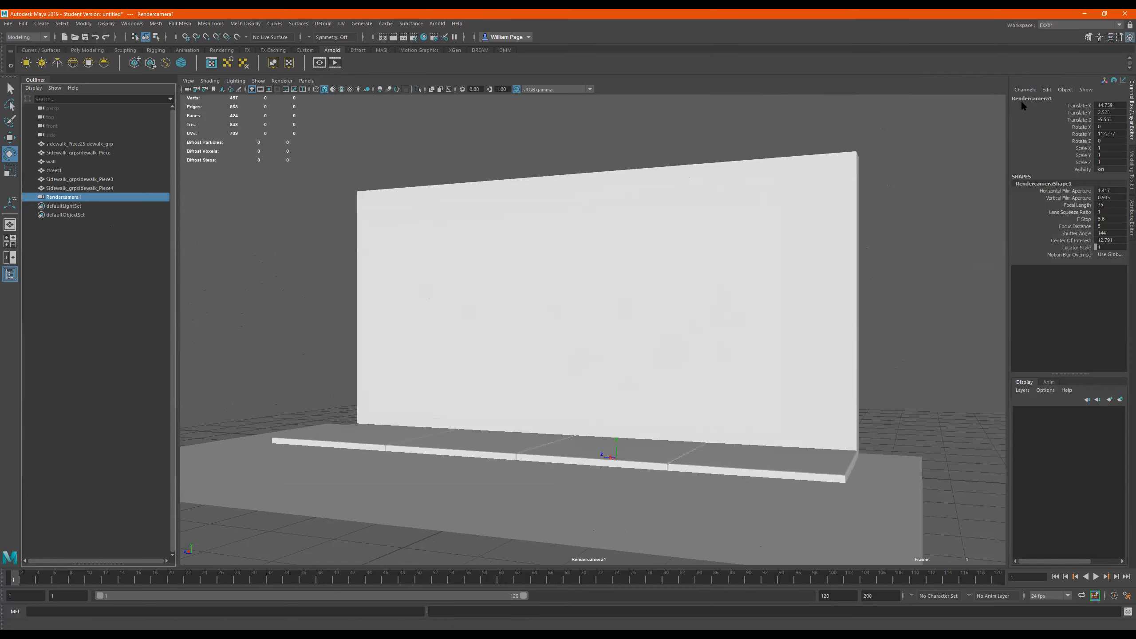
middle_click_drag(671, 305, 701, 319, "alt")
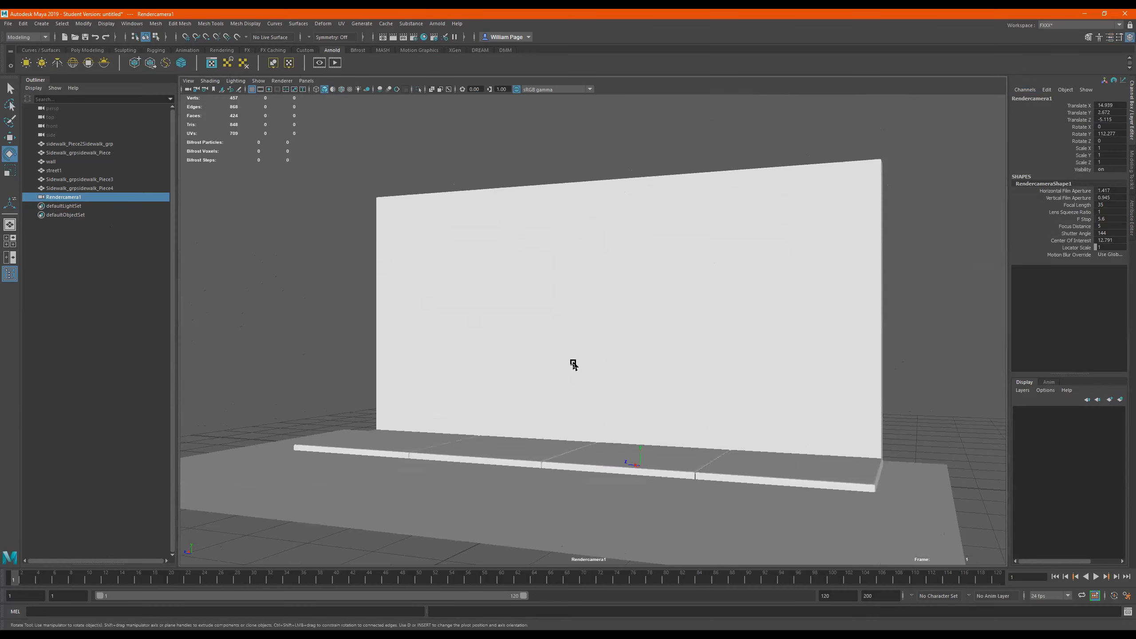
left_click_drag(579, 363, 602, 363, "alt")
middle_click_drag(608, 362, 672, 349, "alt")
left_click_drag(672, 351, 532, 370, "alt")
middle_click_drag(590, 395, 563, 401, "alt")
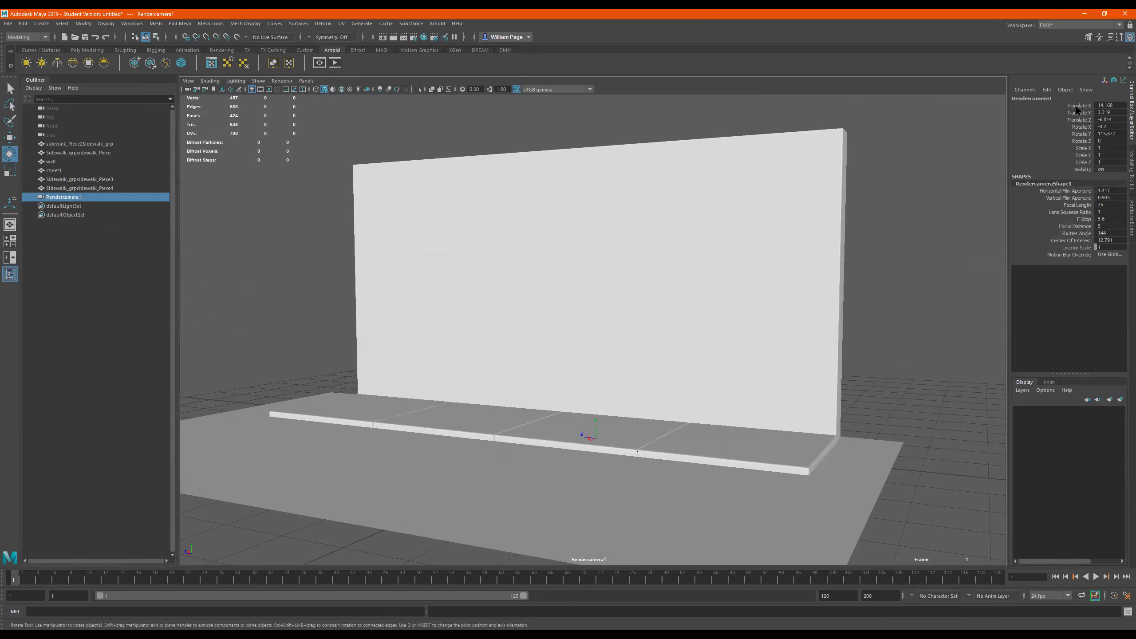
Step: Lock Rendercamera1's Translate and Rotate channels and unlock them again
left_click_drag(1078, 109, 1077, 140)
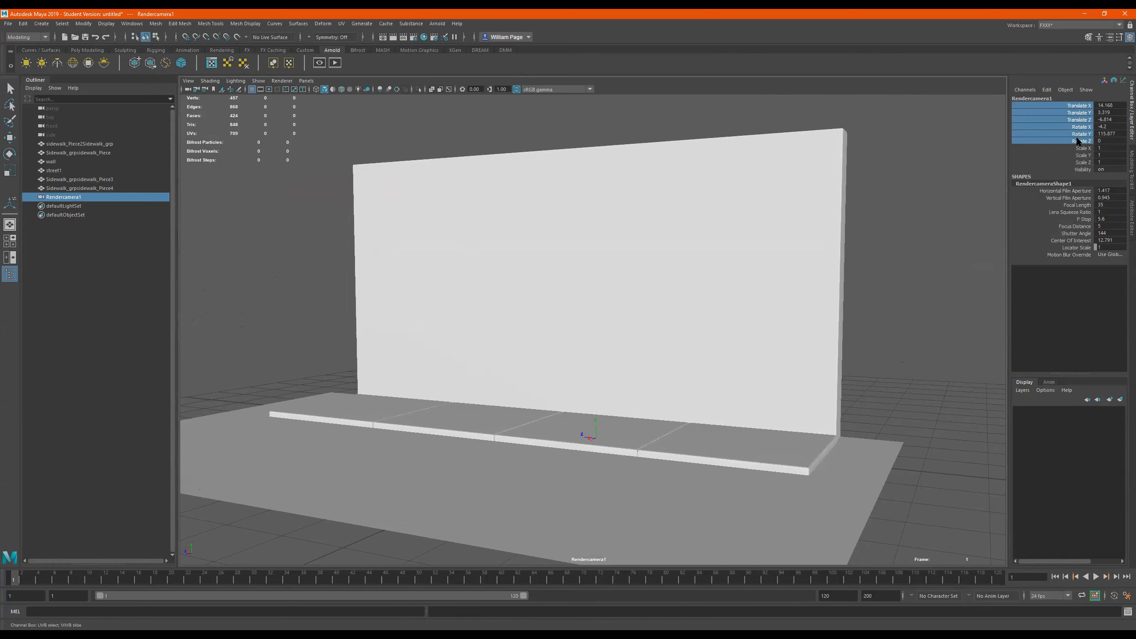
right_click(1077, 109)
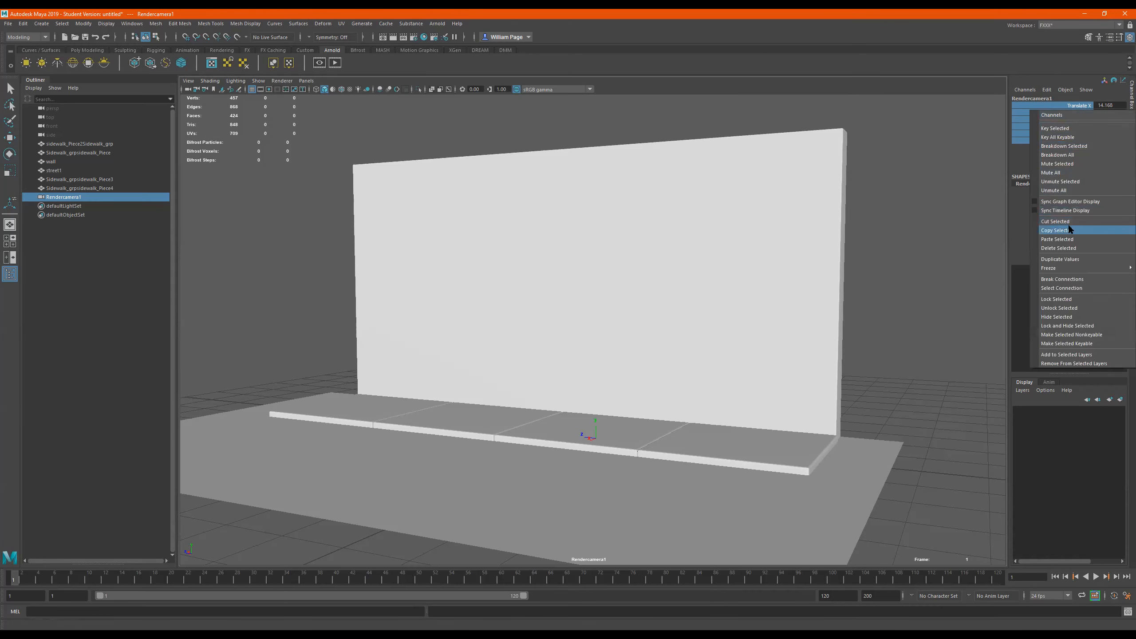
left_click(1080, 297)
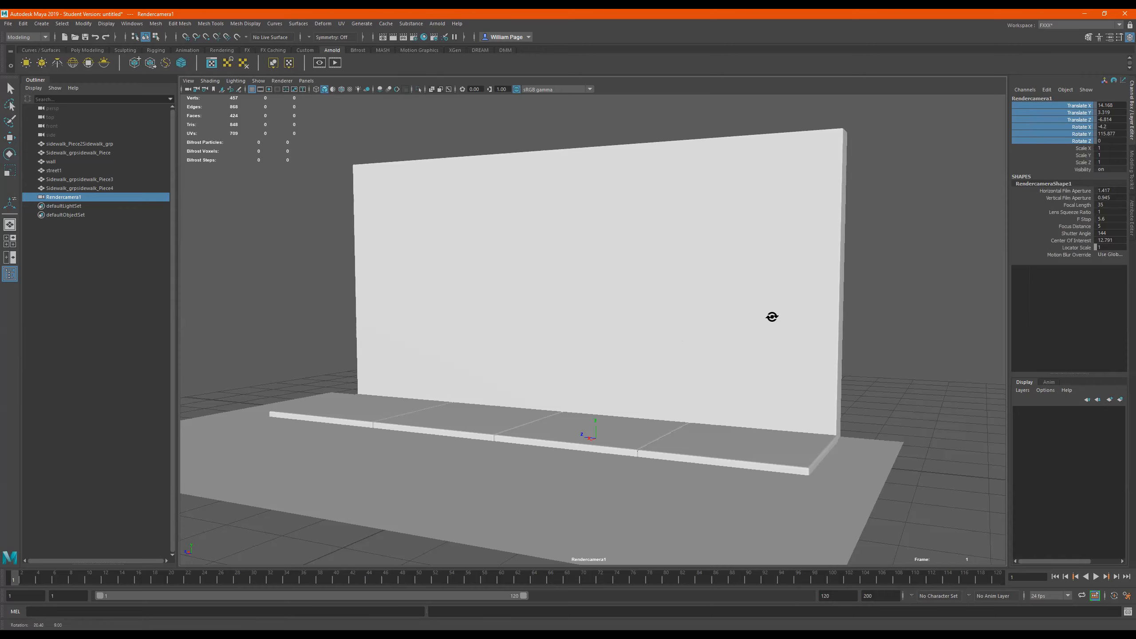
right_click(1082, 118)
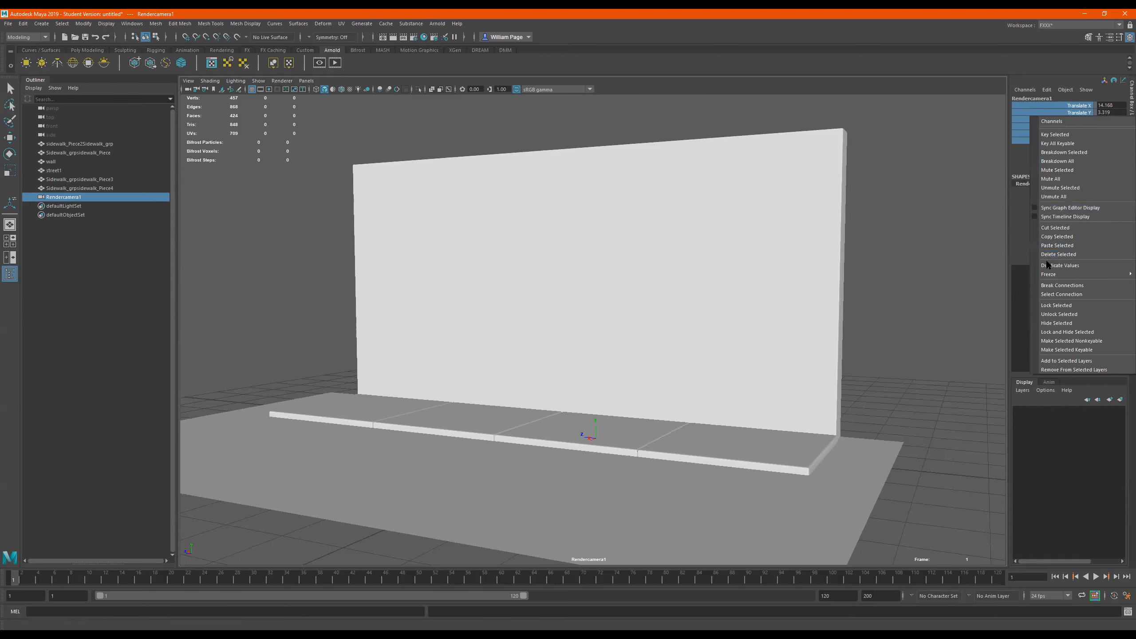
left_click(1066, 309)
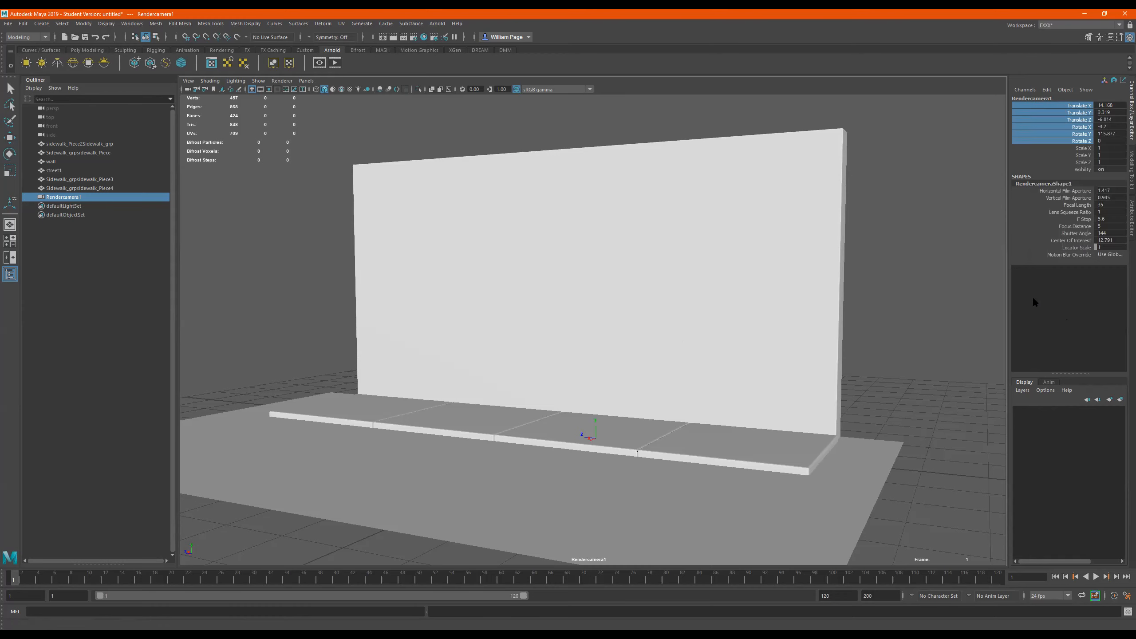
Step: Pan Rendercamera1 slightly so the wall sits a little higher and farther left in the frame
middle_click_drag(698, 267, 659, 262, "alt")
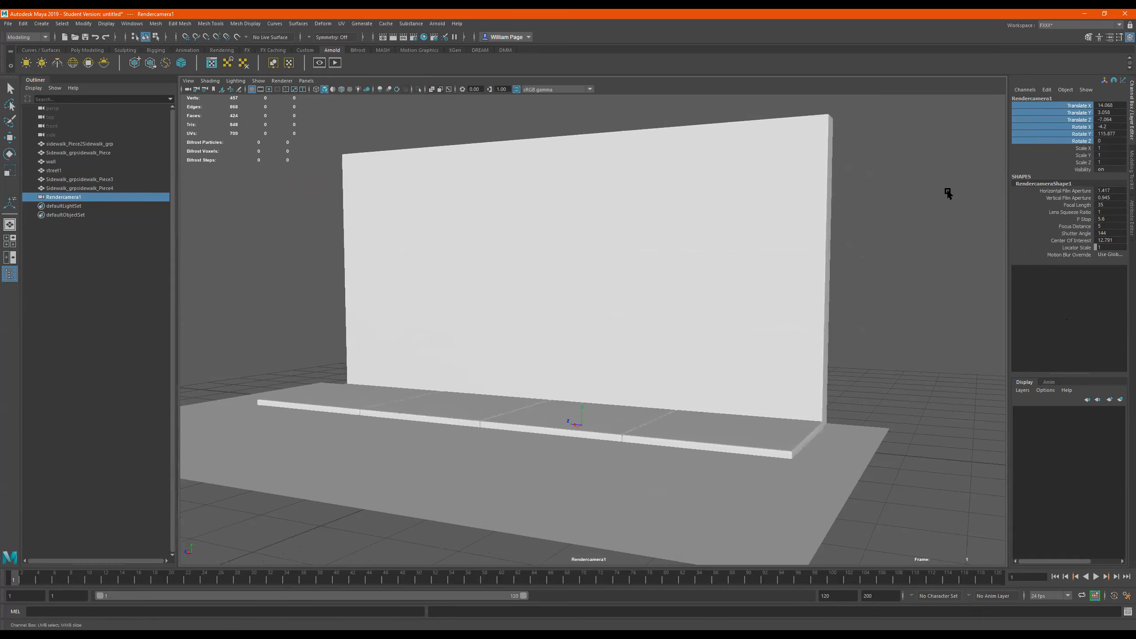
key("ctrl+z")
middle_click_drag(565, 298, 675, 311, "alt")
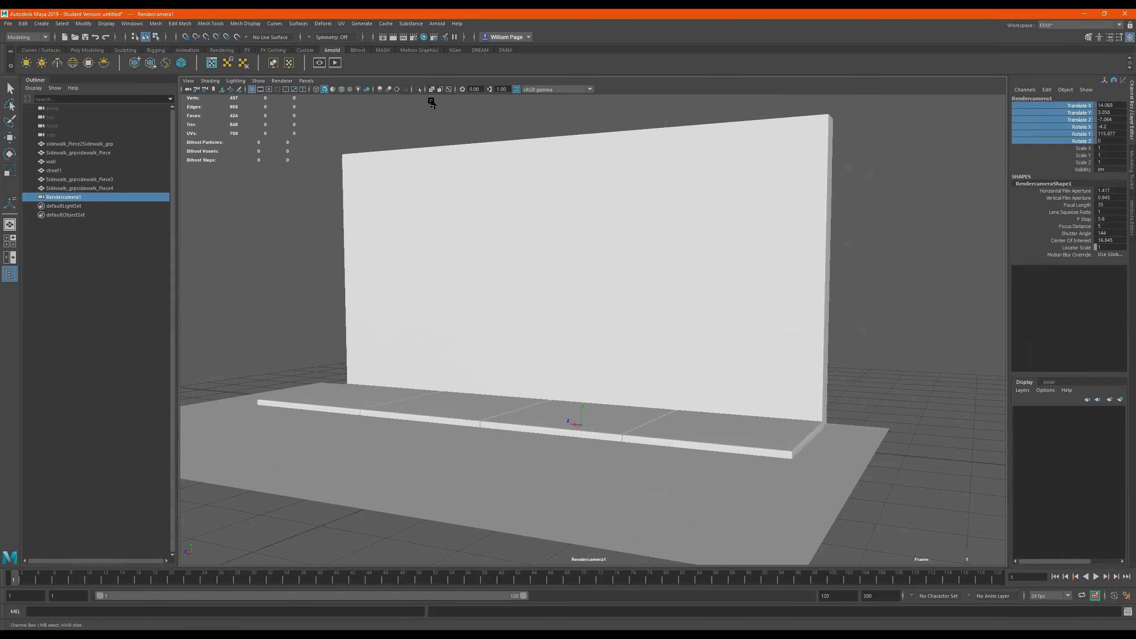
Step: Switch the viewport to the persp view and orbit until both Rendercamera1 and the wall can be examined
left_click(306, 81)
mouse_move(362, 91)
left_click(406, 100)
scroll(664, 253, "down", 3)
left_click_drag(664, 254, 737, 270, "alt")
left_click(776, 269)
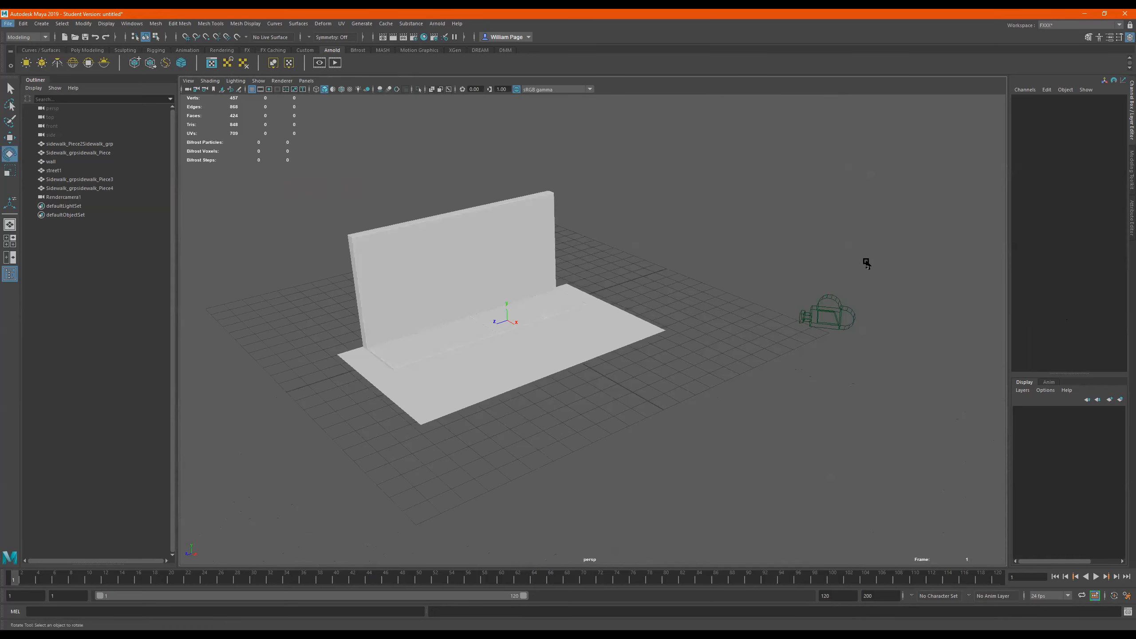
Step: Select Rendercamera1 with the Move tool active and inspect its manipulator from several angles
left_click_drag(878, 256, 780, 362)
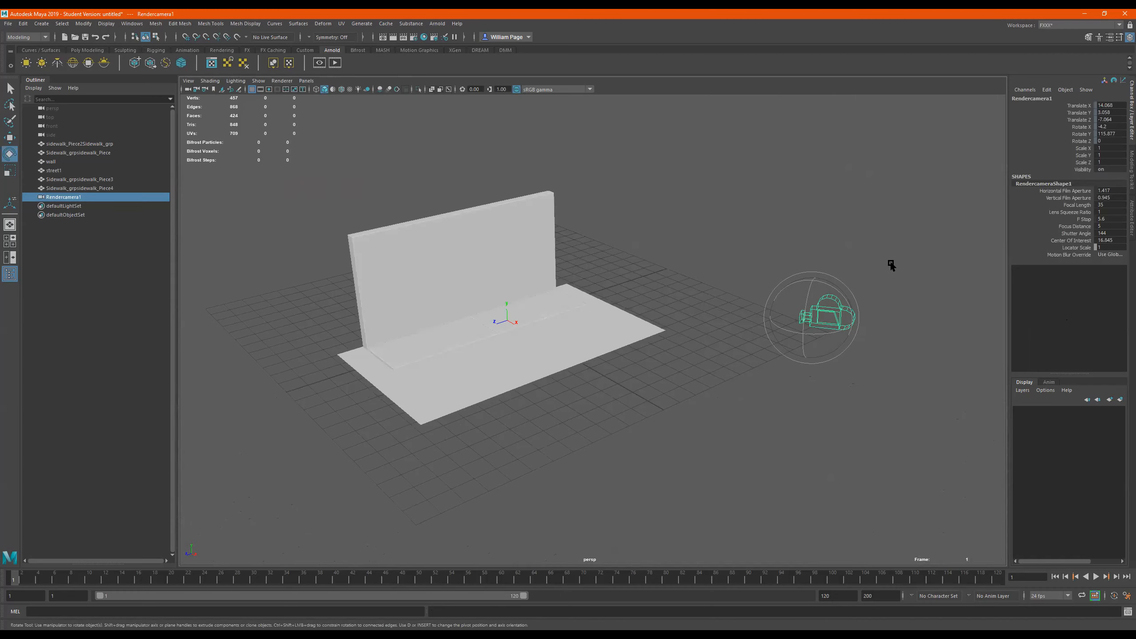
key("w")
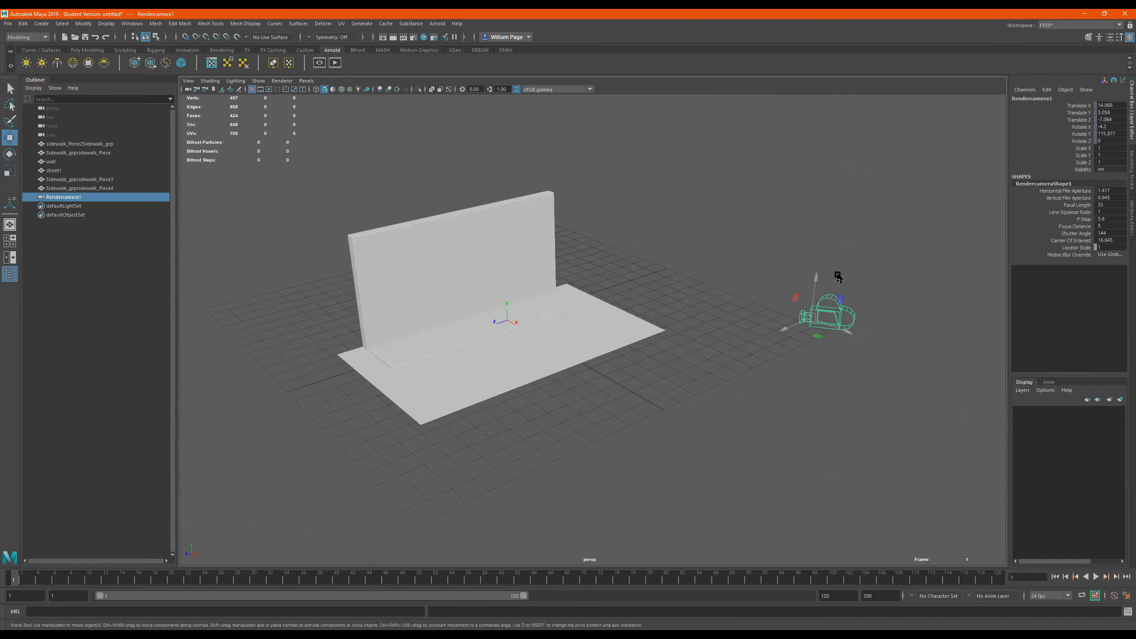
left_click(817, 268)
left_click_drag(859, 247, 759, 373)
left_click_drag(828, 331, 850, 279, "alt")
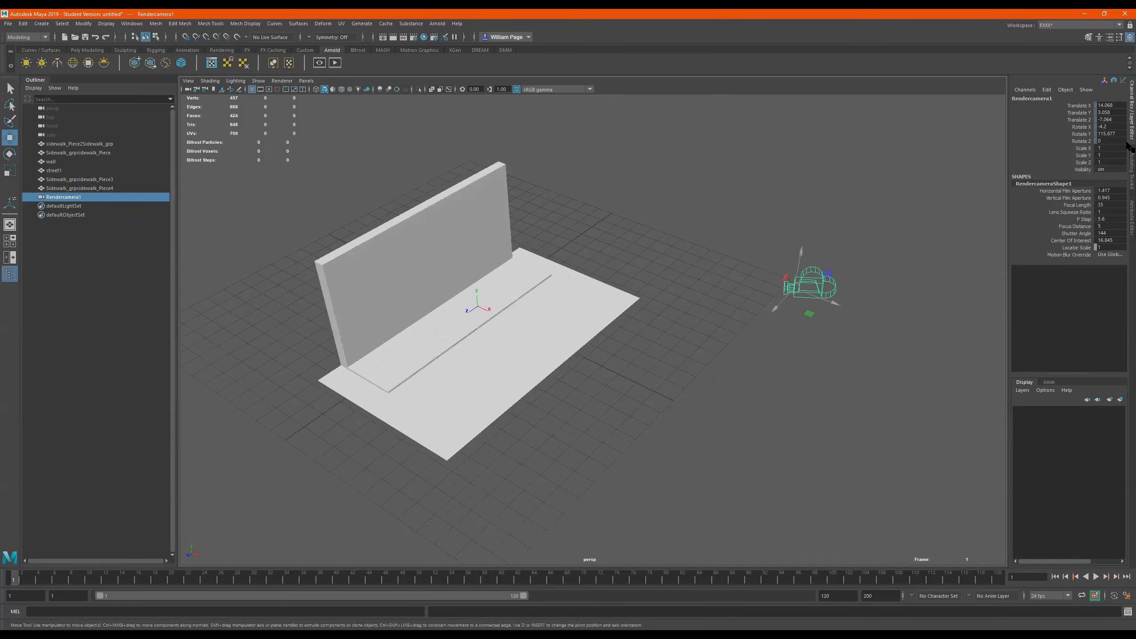
left_click_drag(832, 181, 912, 248, "alt")
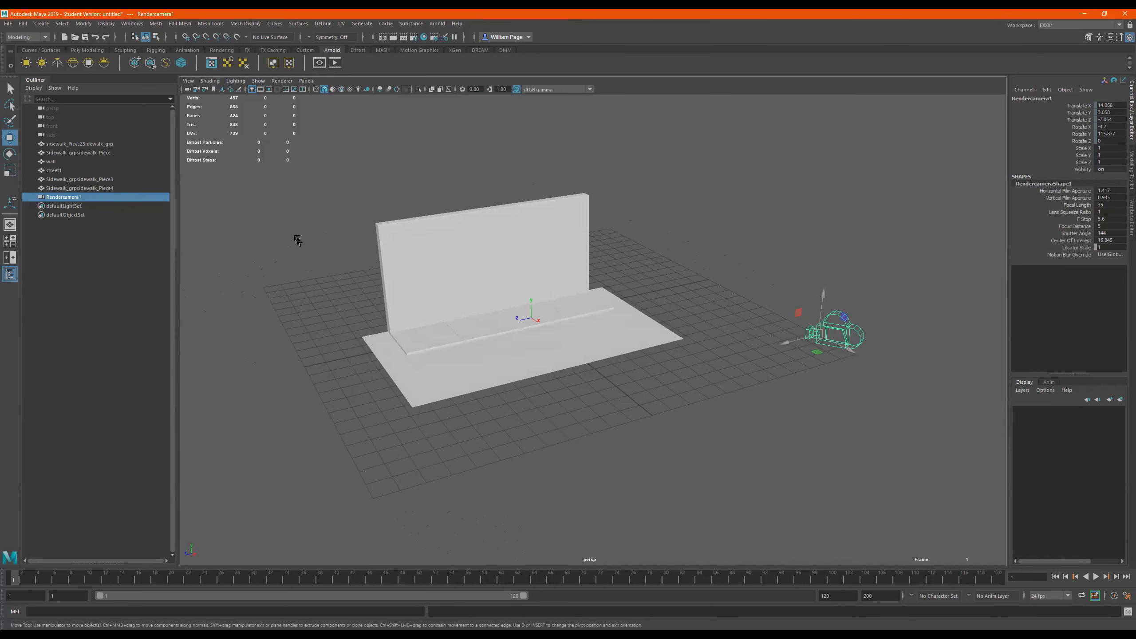
Step: Unlock all Translate and Rotate channels of Rendercamera1
left_click_drag(1086, 106, 1080, 138)
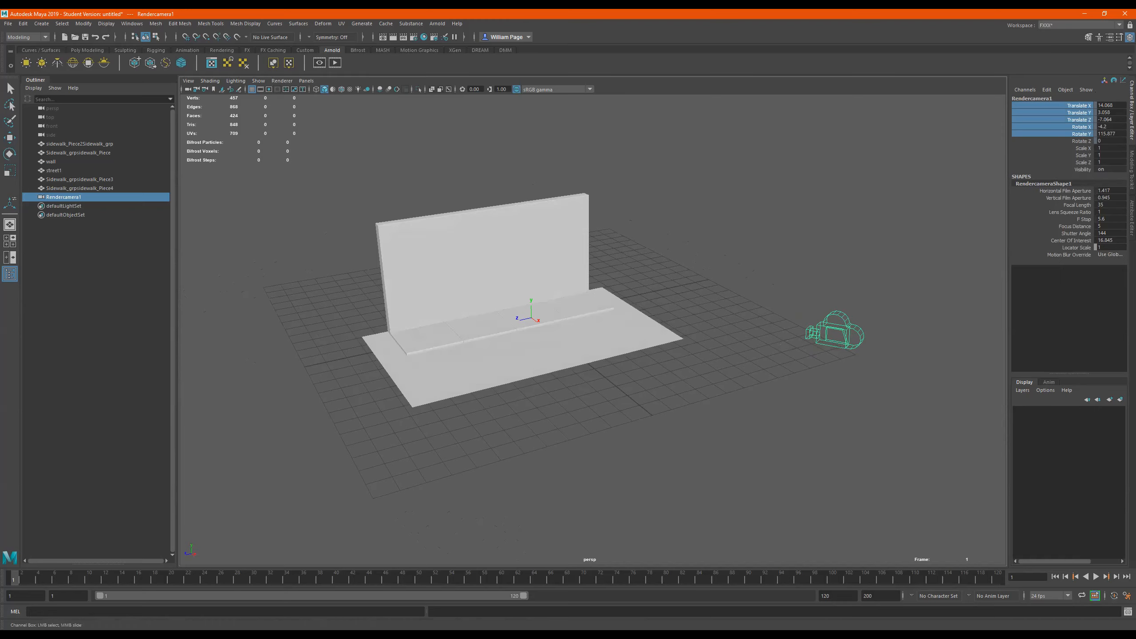
left_click_drag(1074, 143, 1070, 108)
right_click(1077, 117)
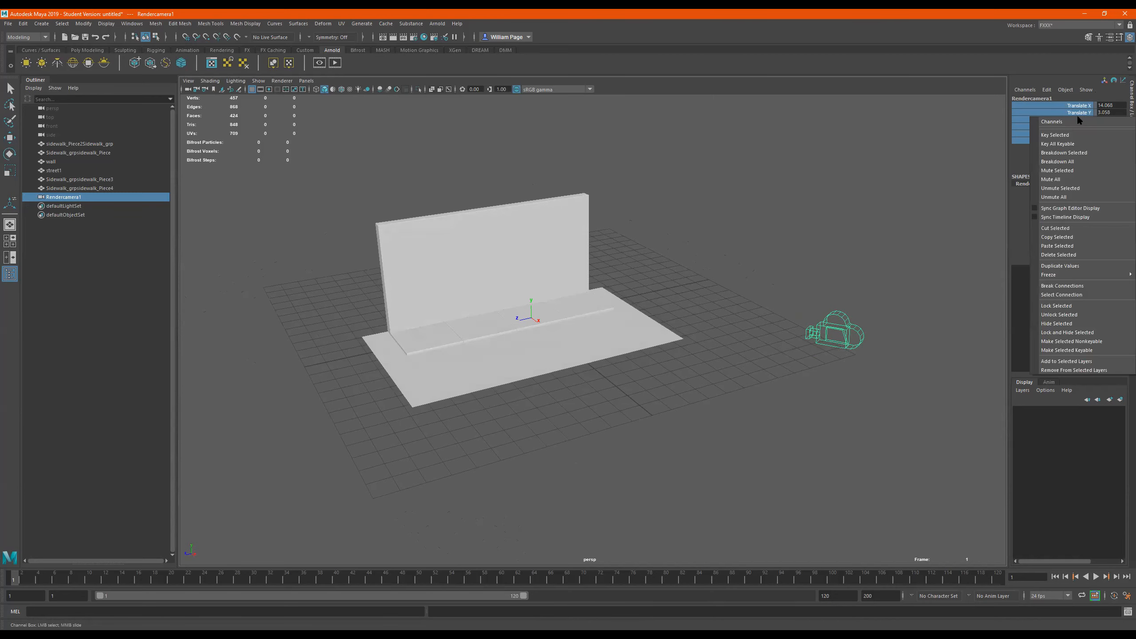
left_click(1077, 313)
left_click_drag(853, 252, 483, 118, "alt")
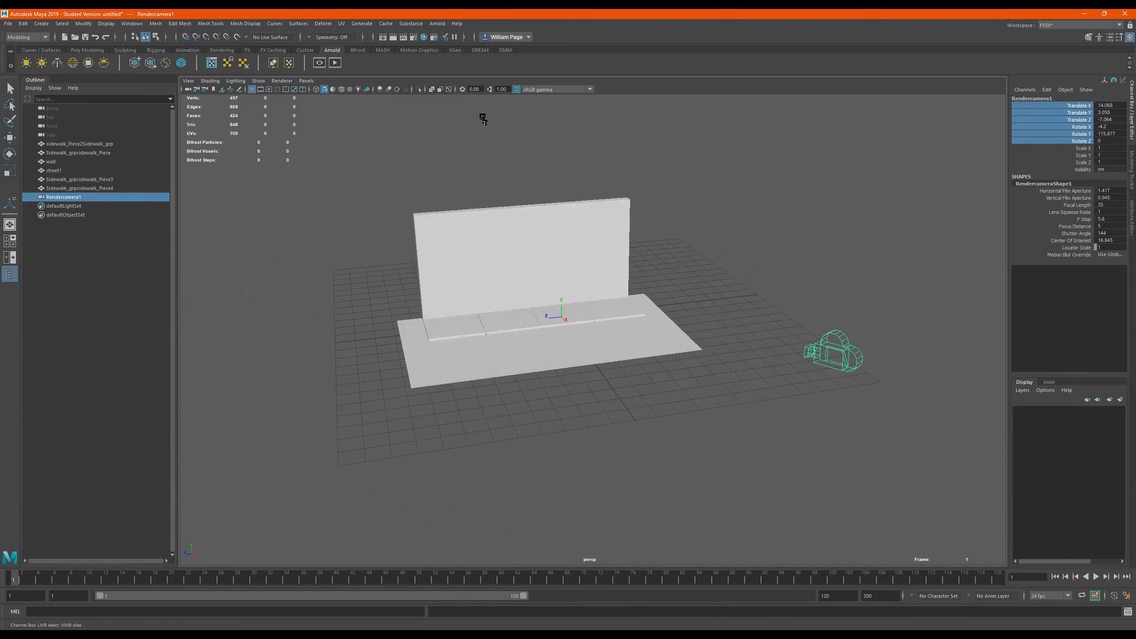
left_click_drag(609, 175, 370, 97, "alt")
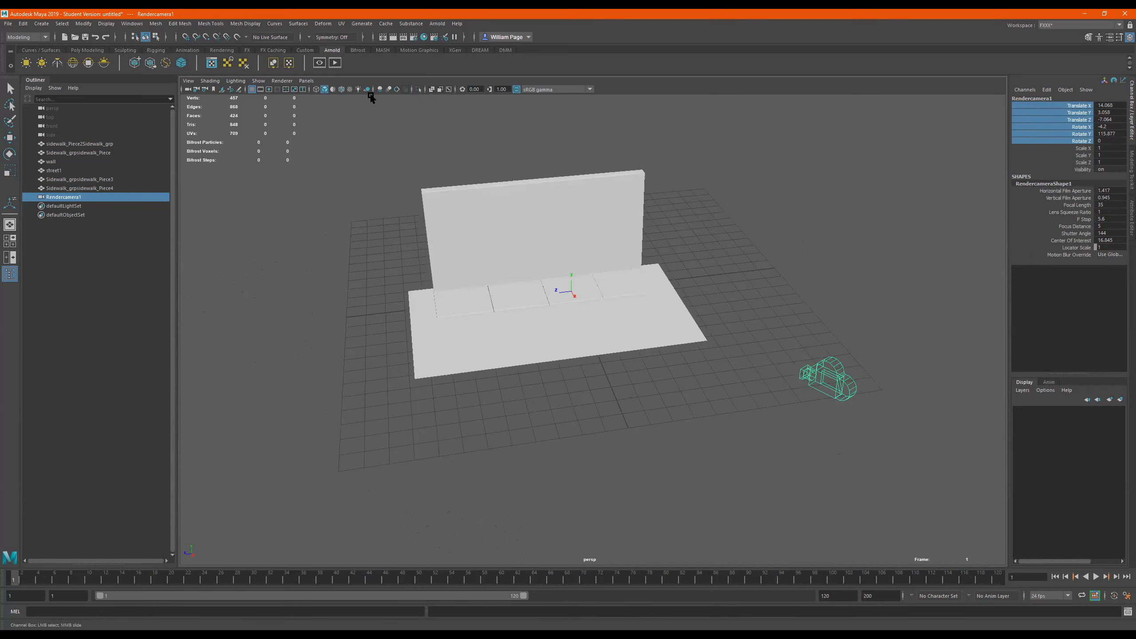
Step: Look through Rendercamera1 and tumble it to a slightly higher angle over the wall and sidewalk
left_click(307, 81)
mouse_move(380, 90)
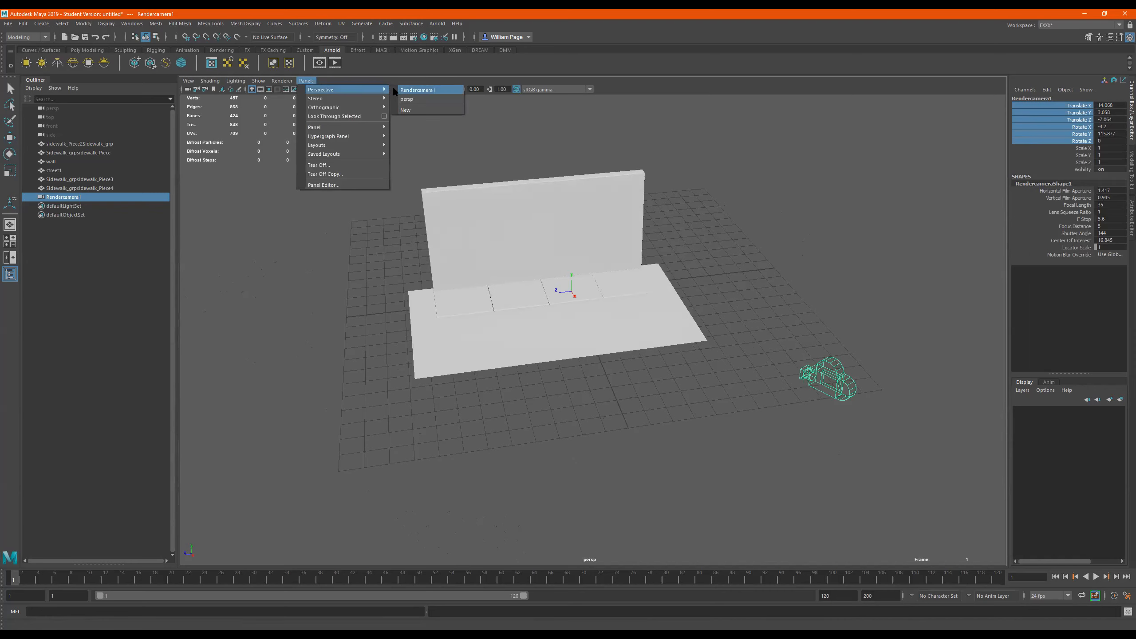
left_click(418, 91)
left_click_drag(599, 280, 590, 284, "alt")
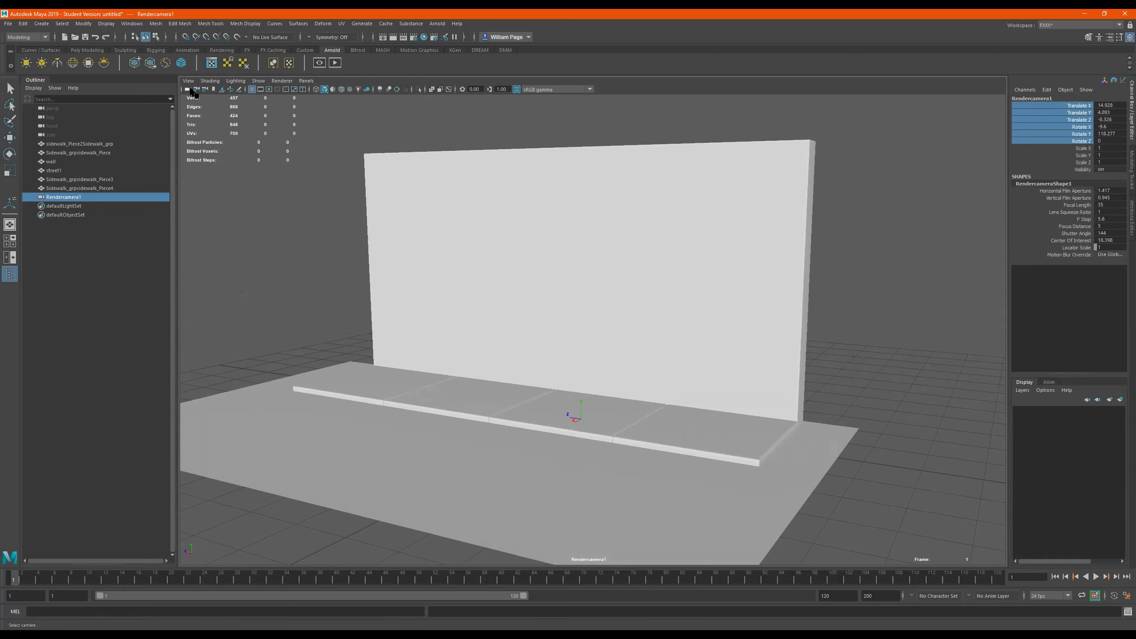
key("alt")
Step: Switch to the persp view and frame the wall closely at a low angle from the side opposite Rendercamera1
left_click(306, 81)
mouse_move(364, 89)
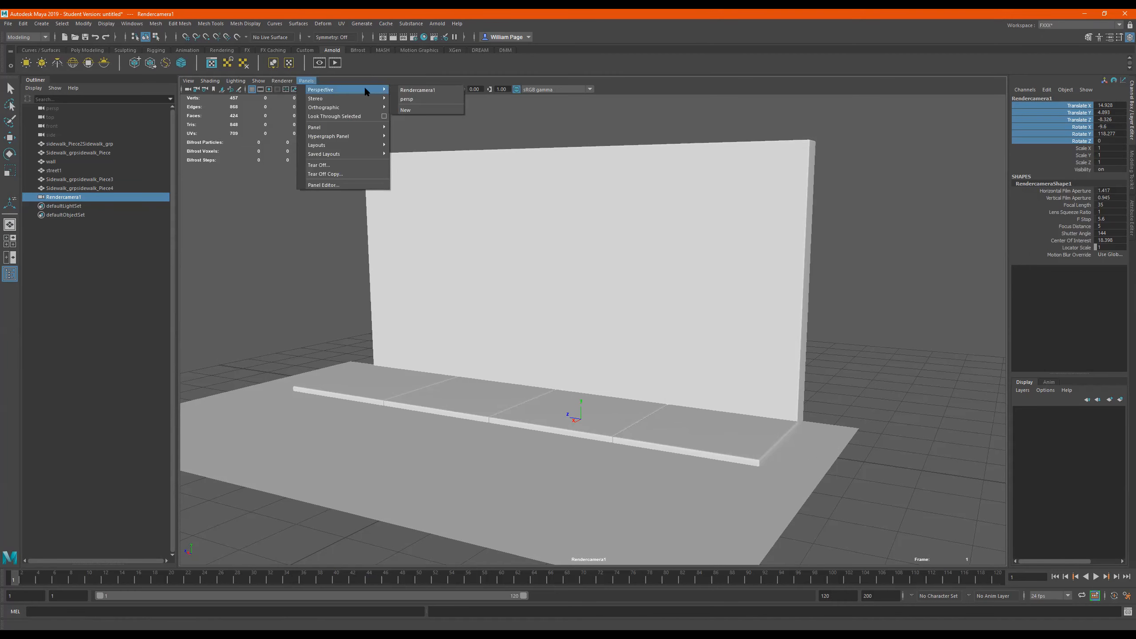
left_click(410, 99)
left_click_drag(431, 111, 664, 236, "alt")
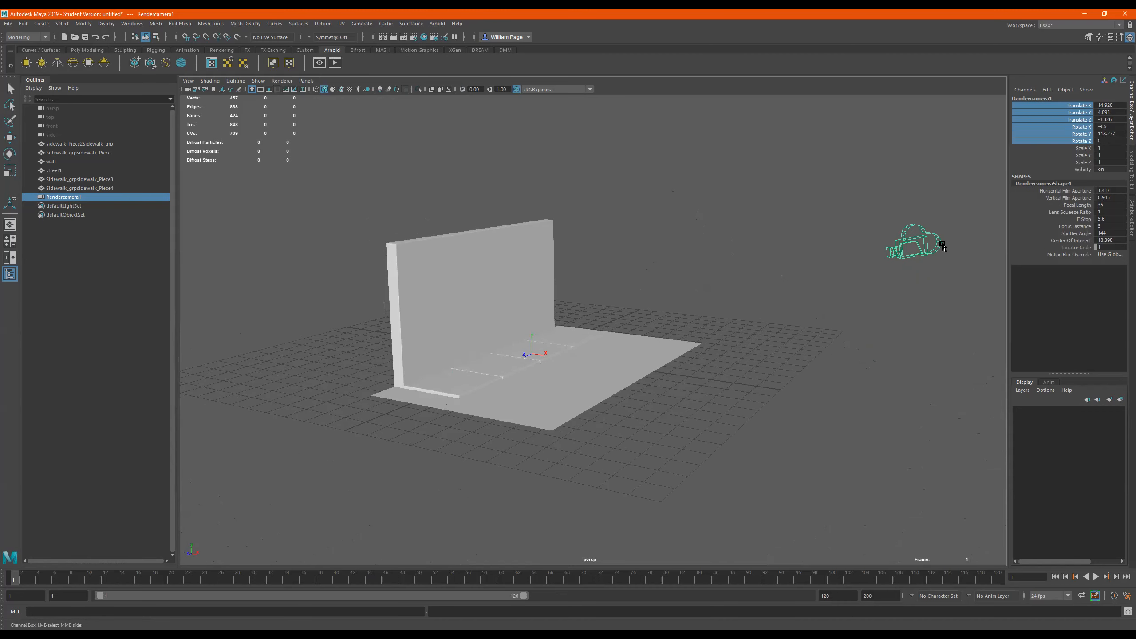
left_click_drag(413, 365, 482, 306, "alt")
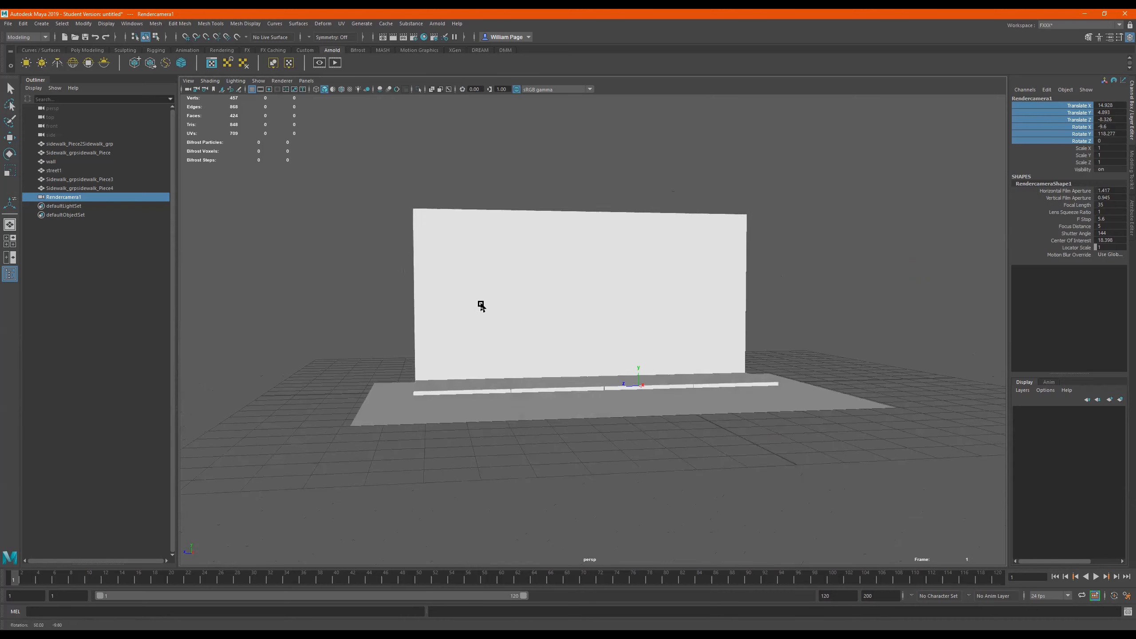
right_click_drag(481, 306, 609, 312, "alt")
left_click_drag(609, 312, 579, 307, "alt")
middle_click_drag(560, 308, 524, 266, "alt")
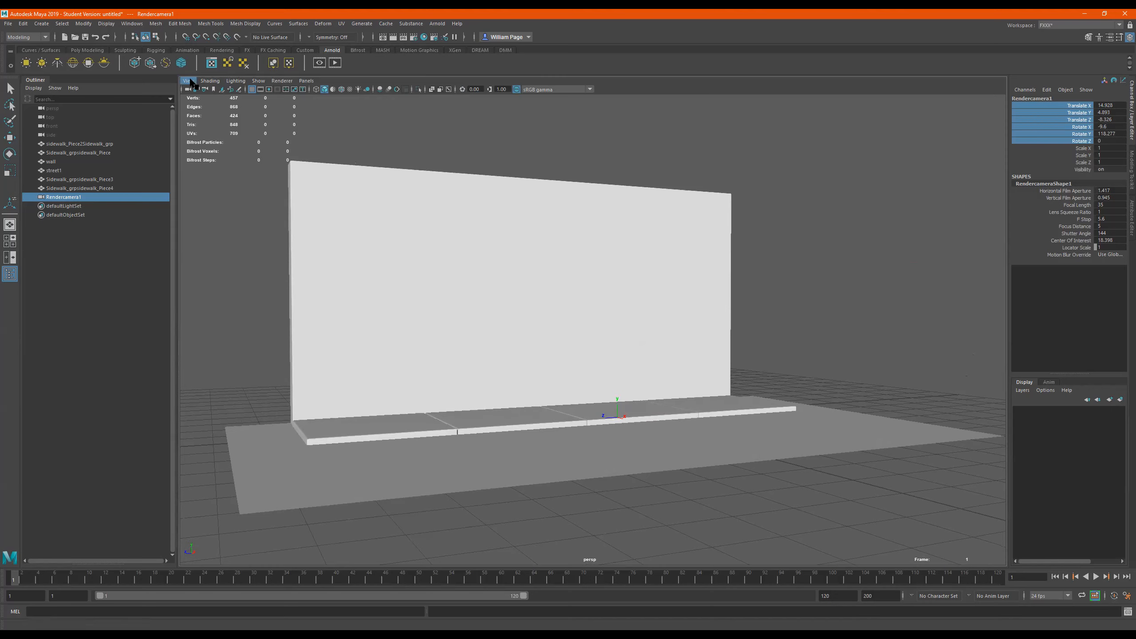
Step: Create a new camera from the current persp view and select it in the Outliner
left_click(190, 82)
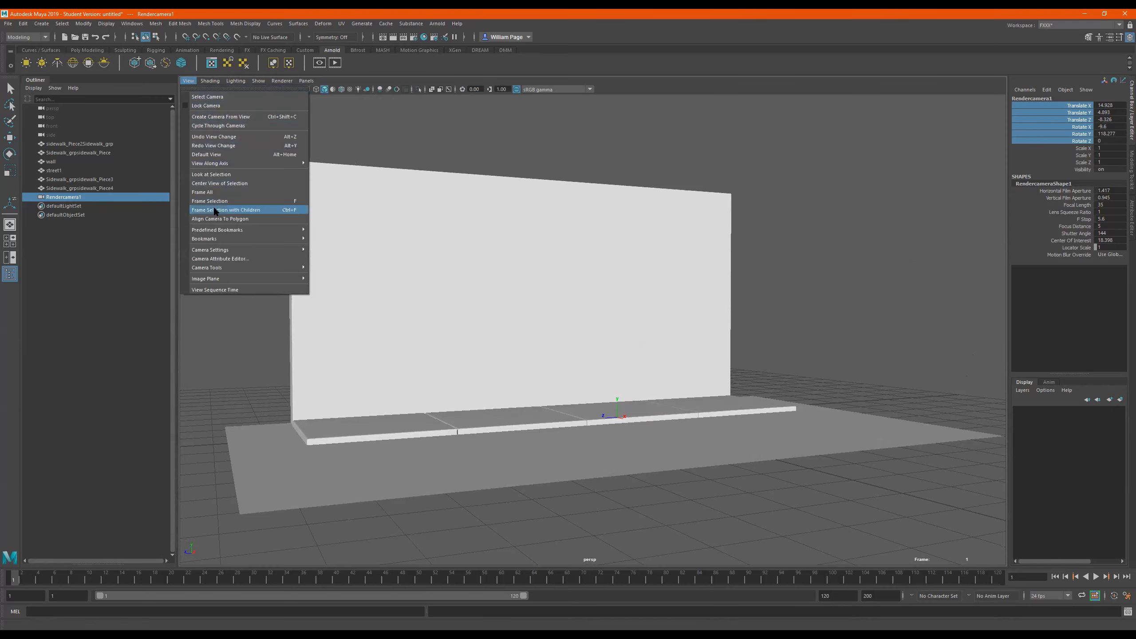
left_click(266, 116)
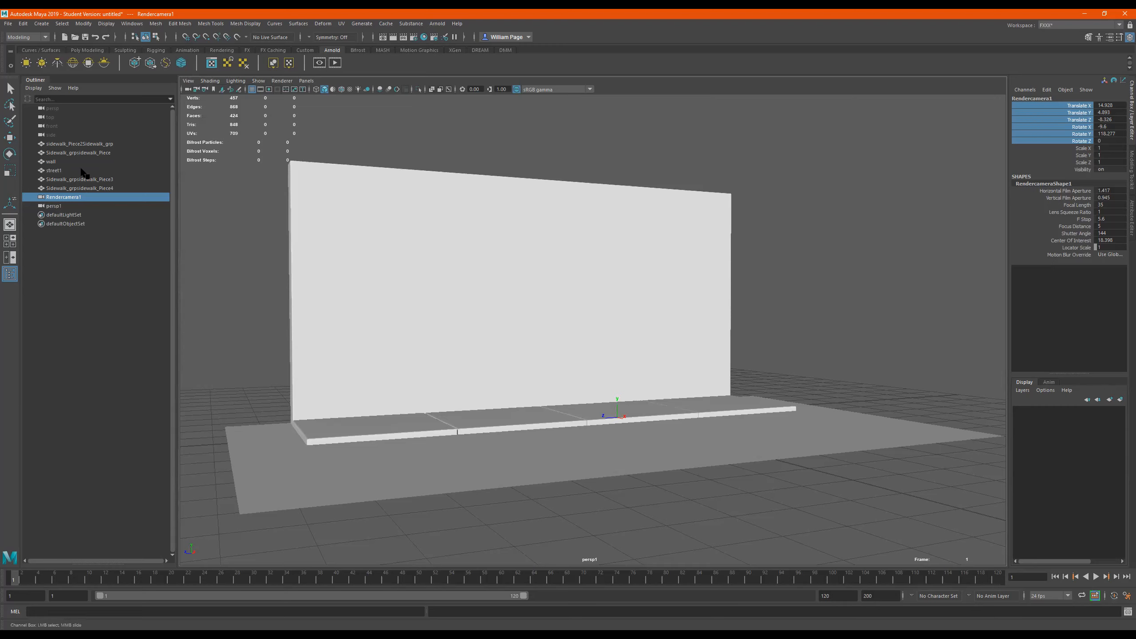
left_click(54, 206)
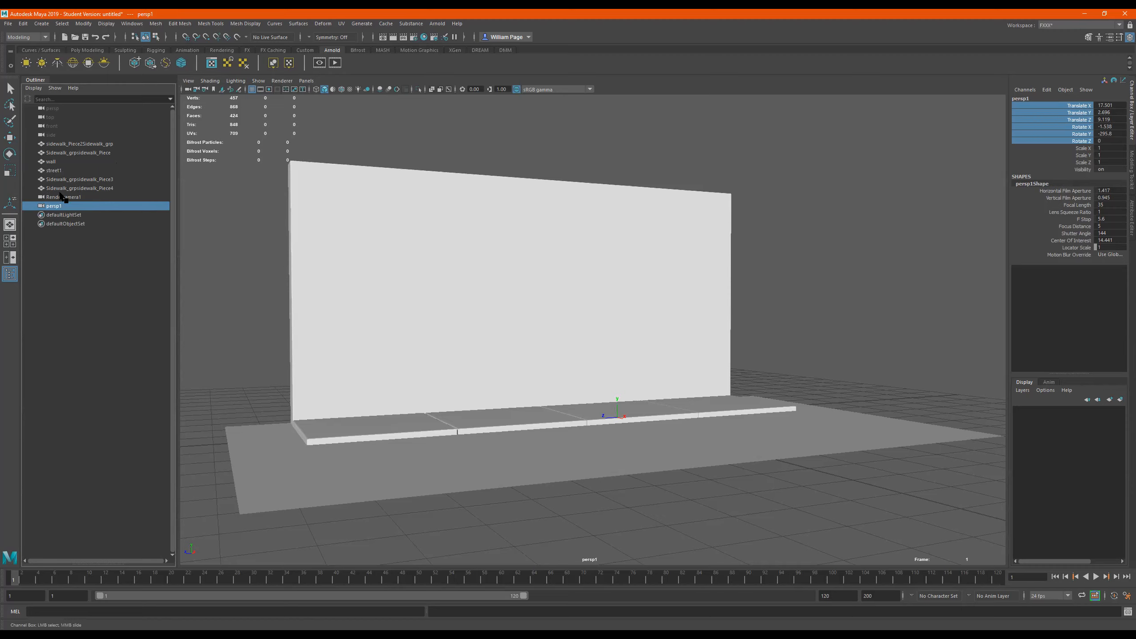
Step: Rename the new camera renderCam2, and return to the persp view with the wall and sidewalk framed from the front
double_click(58, 208)
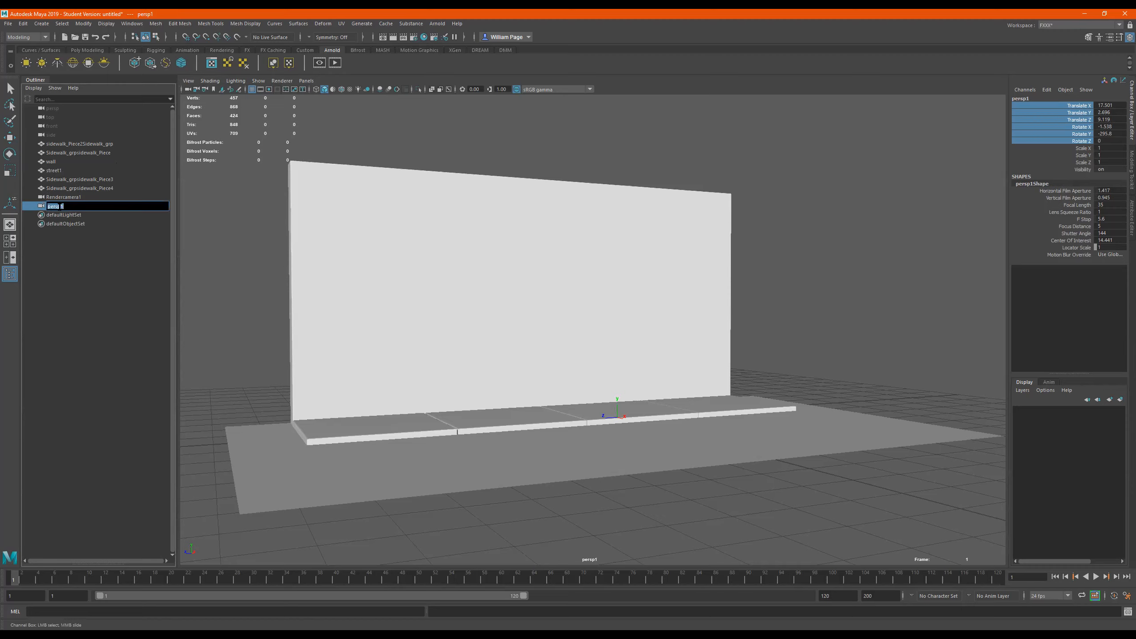
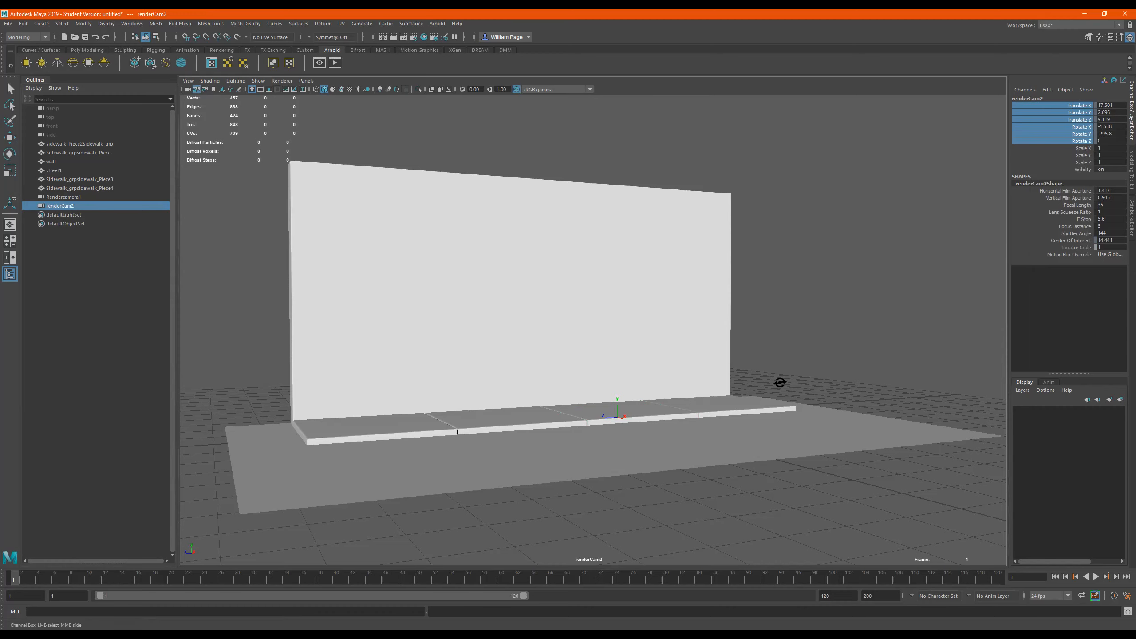
left_click(301, 84)
mouse_move(359, 90)
left_click(408, 99)
right_click_drag(539, 300, 568, 325, "alt")
left_click_drag(568, 325, 464, 295, "alt")
right_click_drag(465, 295, 617, 291, "alt")
left_click_drag(618, 290, 548, 333, "alt")
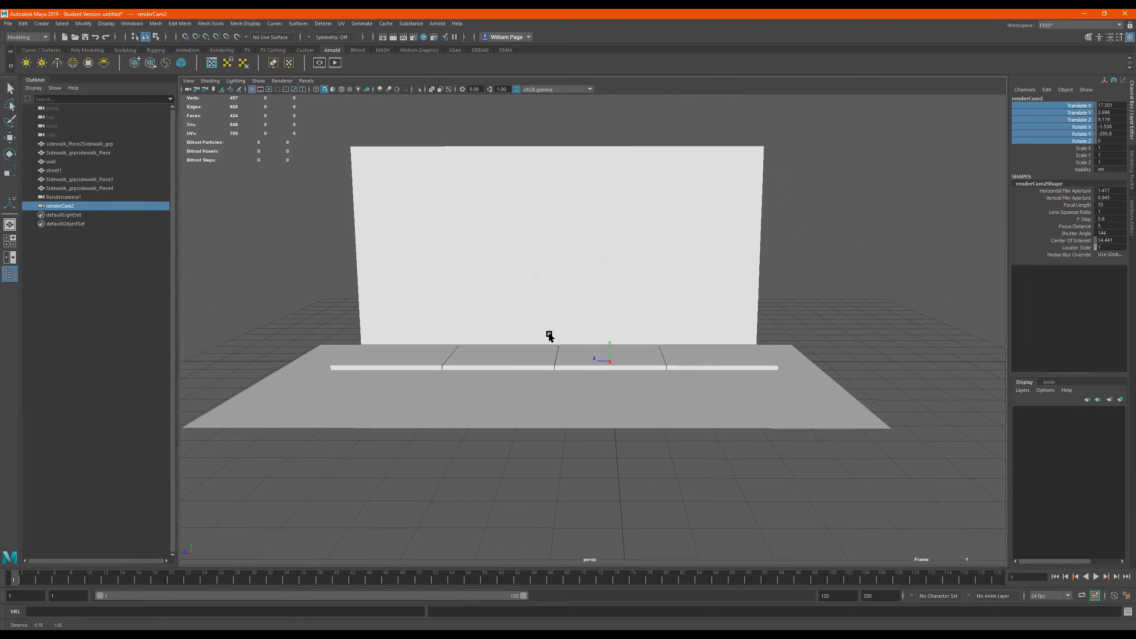
Step: Open the Arnold RenderView, check renderCam2Shape, RendercameraShape1 and perspShape as selectable render cameras, and close the window
left_click(335, 63)
left_click(184, 42)
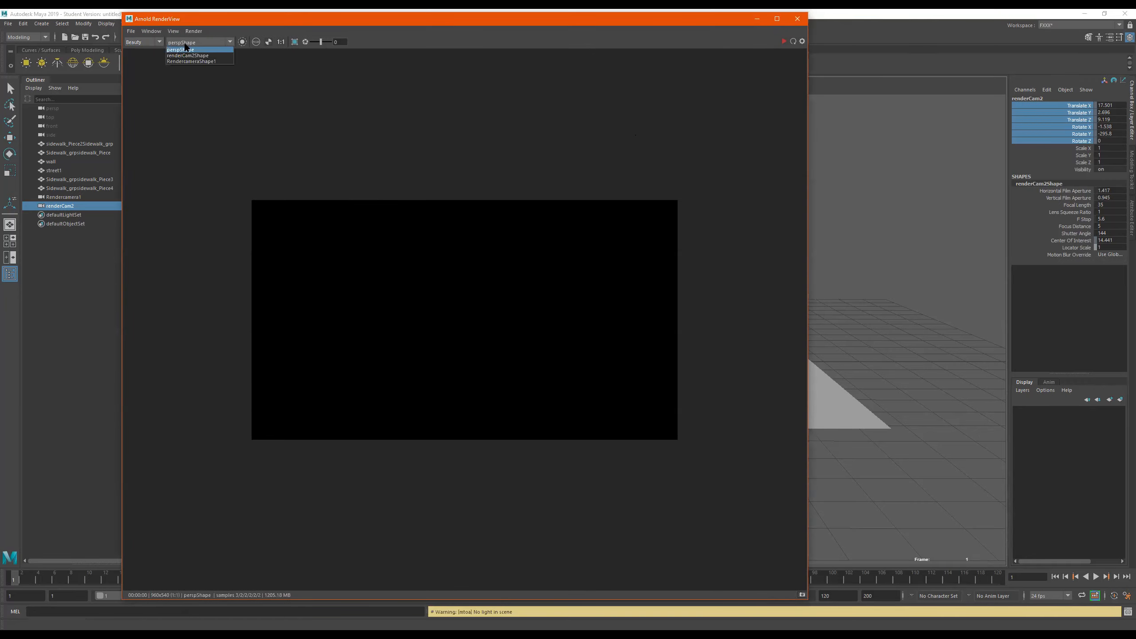
left_click(188, 56)
left_click(193, 42)
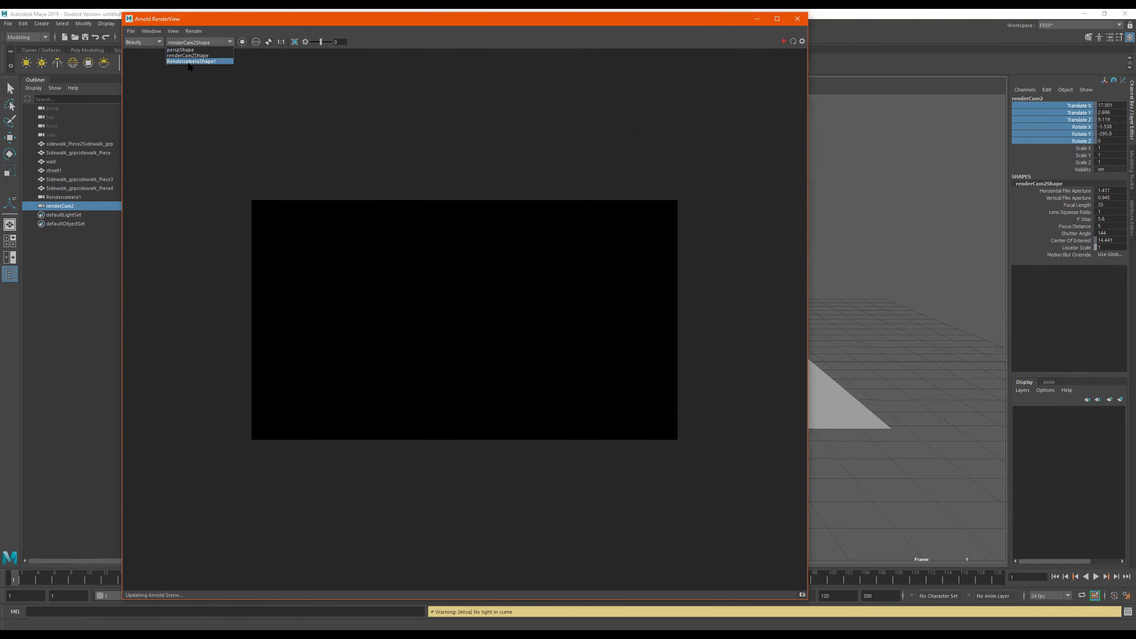
left_click(189, 61)
left_click(191, 42)
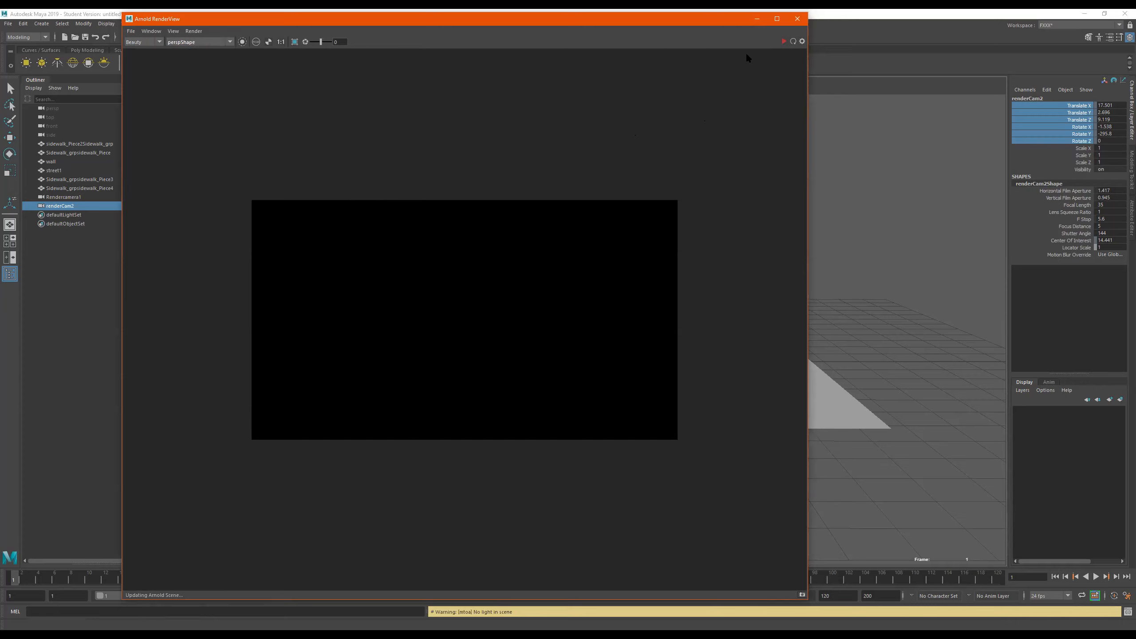
left_click(204, 44)
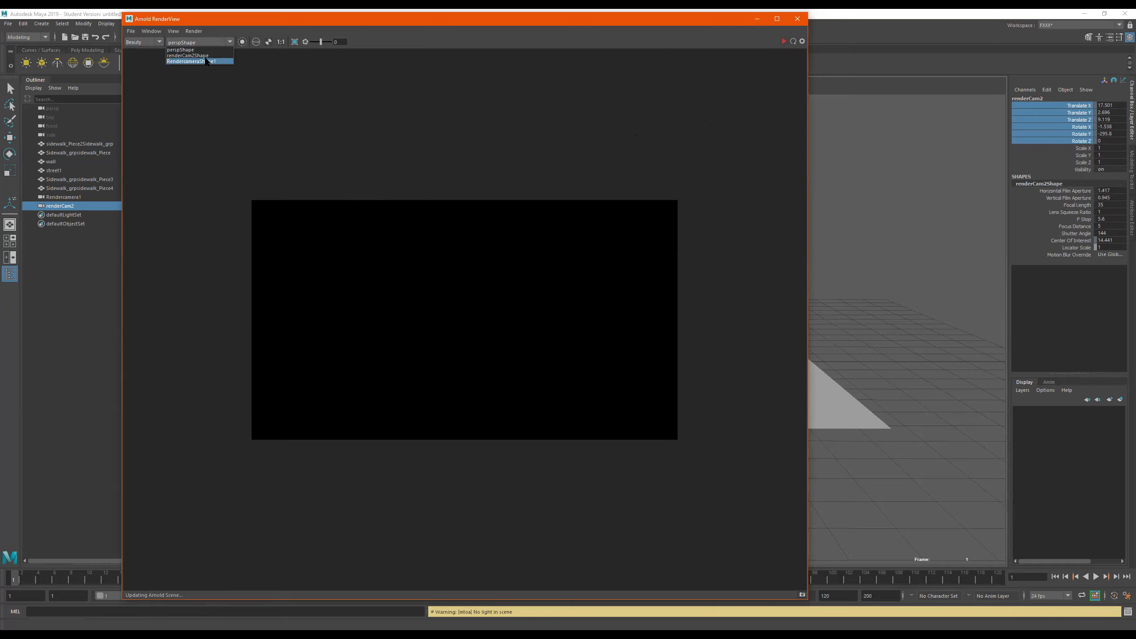
left_click(797, 19)
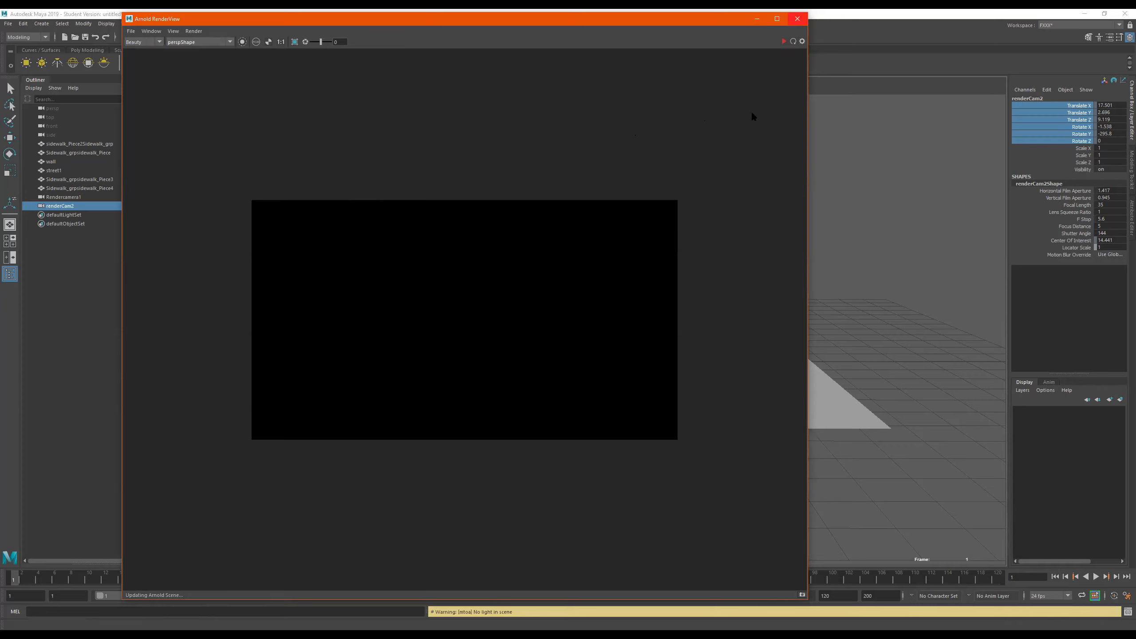
left_click(801, 24)
Step: Create an Arnold area light in the scene
left_click_drag(647, 203, 421, 12, "alt")
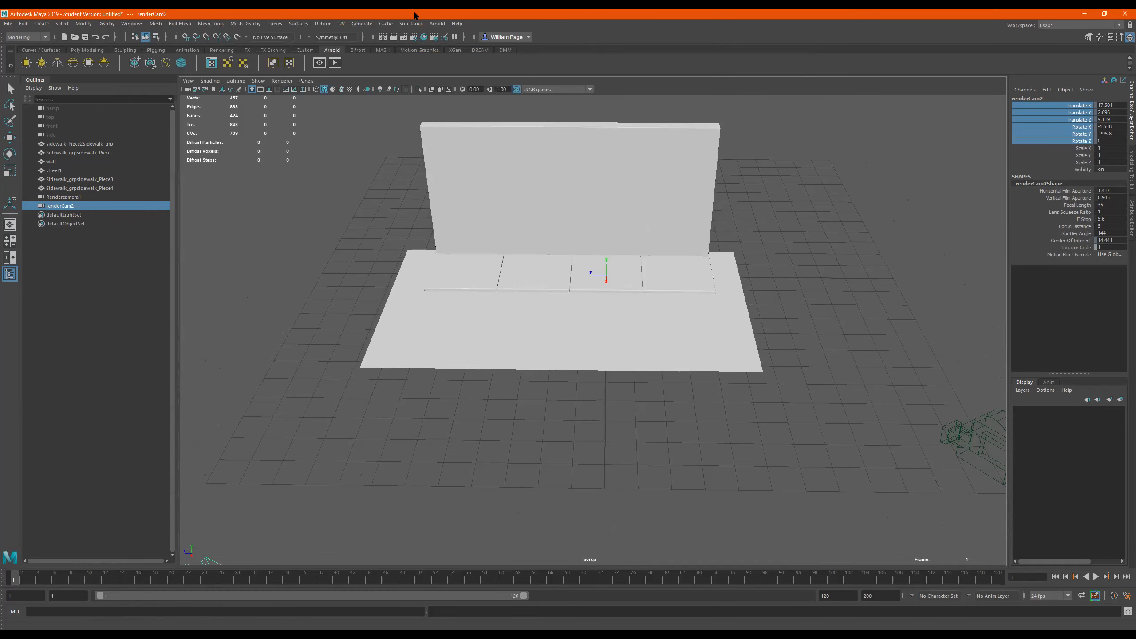
left_click(456, 24)
mouse_move(436, 23)
mouse_move(470, 67)
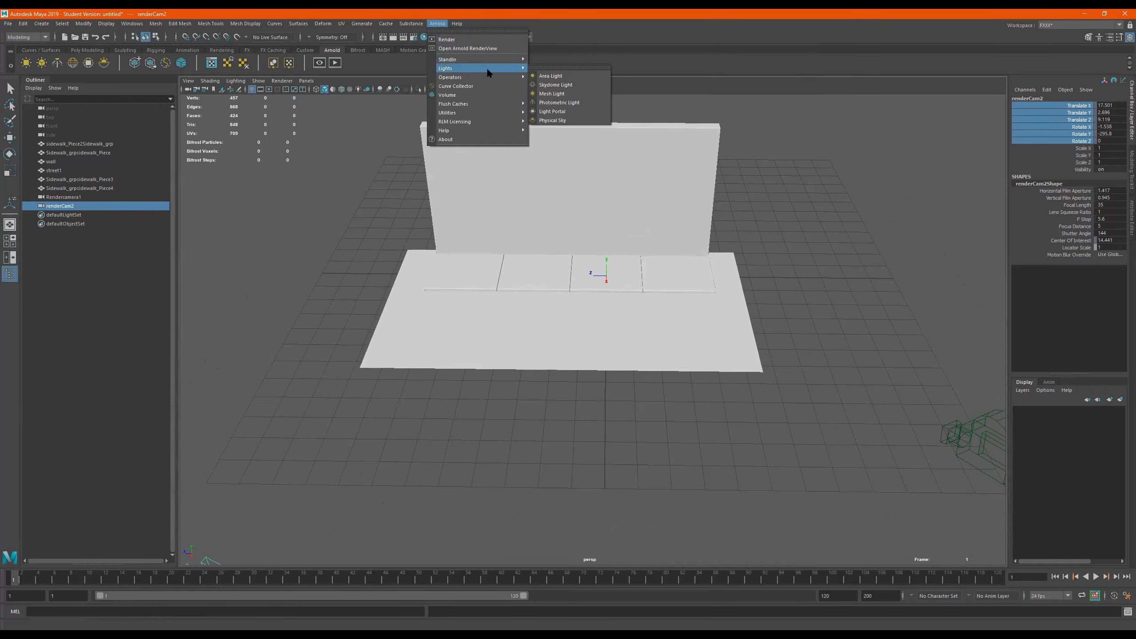
left_click(554, 76)
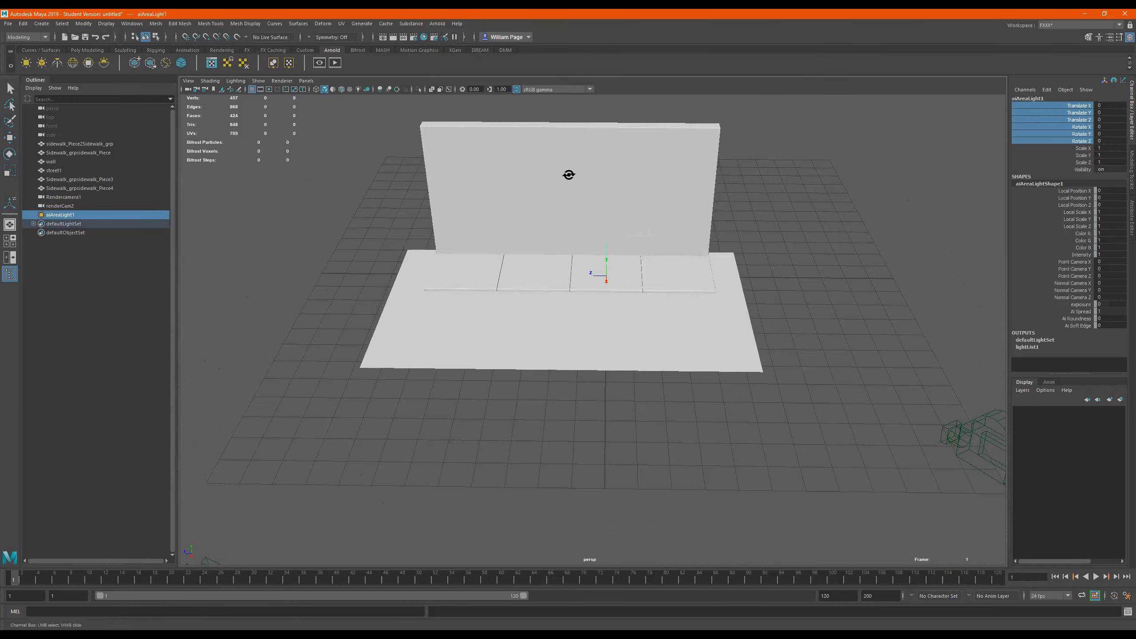
Step: Move the area light up and out in front of the wall, to about Translate X 7.37 and Translate Y 2.8
left_click_drag(595, 190, 645, 233, "alt")
key("e")
key("w")
left_click_drag(695, 313, 602, 303)
Step: Try rotating the area light freely, and undo the rotations
key("r")
key("e")
key("ctrl+z")
key("ctrl+z")
key("ctrl+z")
key("ctrl+z")
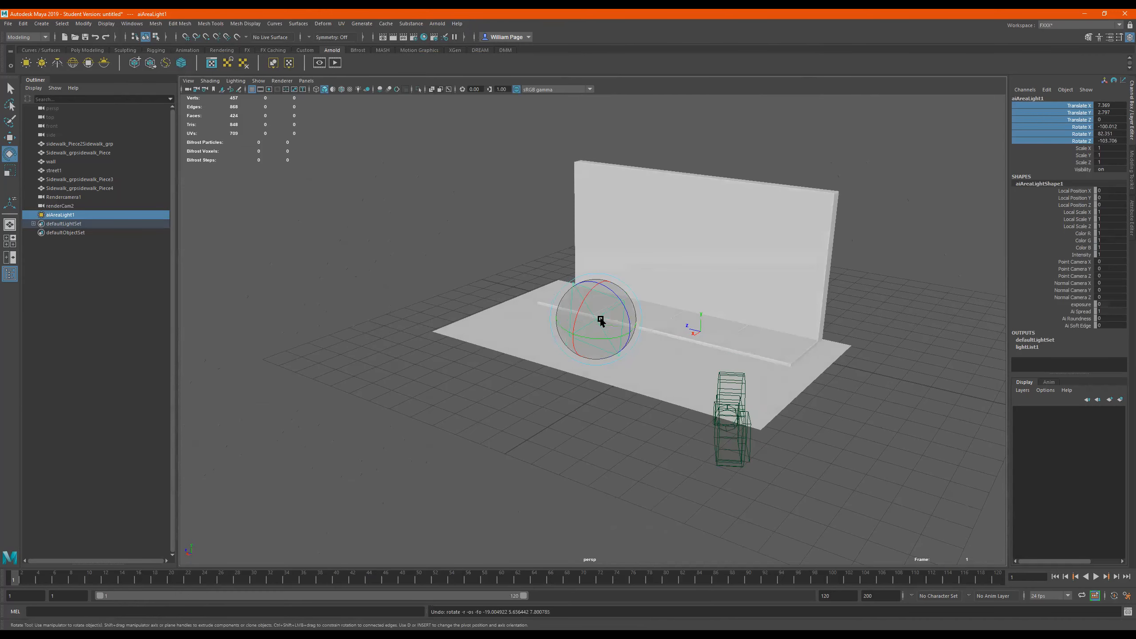
Step: Move the area light to about 6.57, 4.03, 0.64 and rotate it to about -9.3, 113, 12.3 so it faces the wall
key("w")
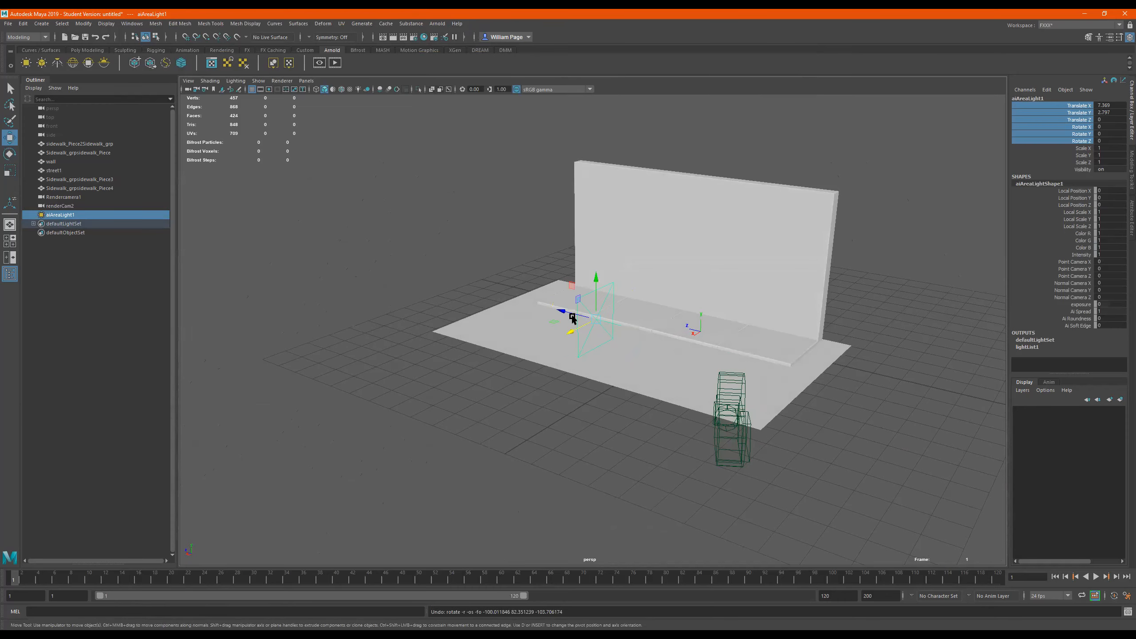
left_click_drag(575, 322, 595, 309, "alt")
left_click_drag(594, 309, 600, 282, "alt")
key("e")
key("w")
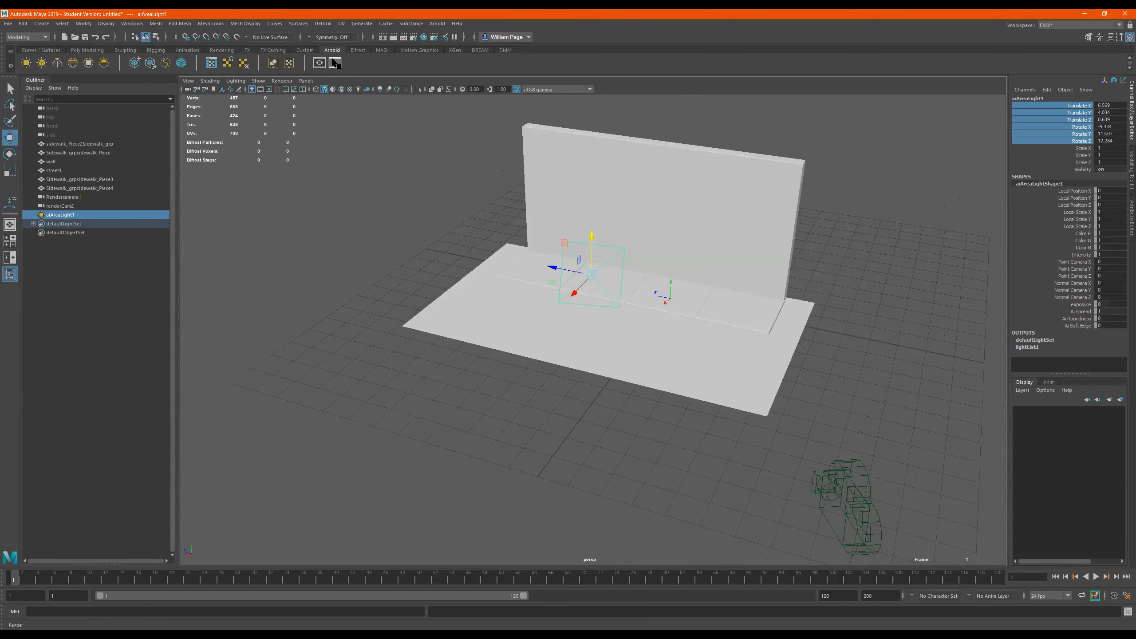
Step: Open the Arnold RenderView, set its camera to RendercameraShape1 and start the live render
left_click(334, 63)
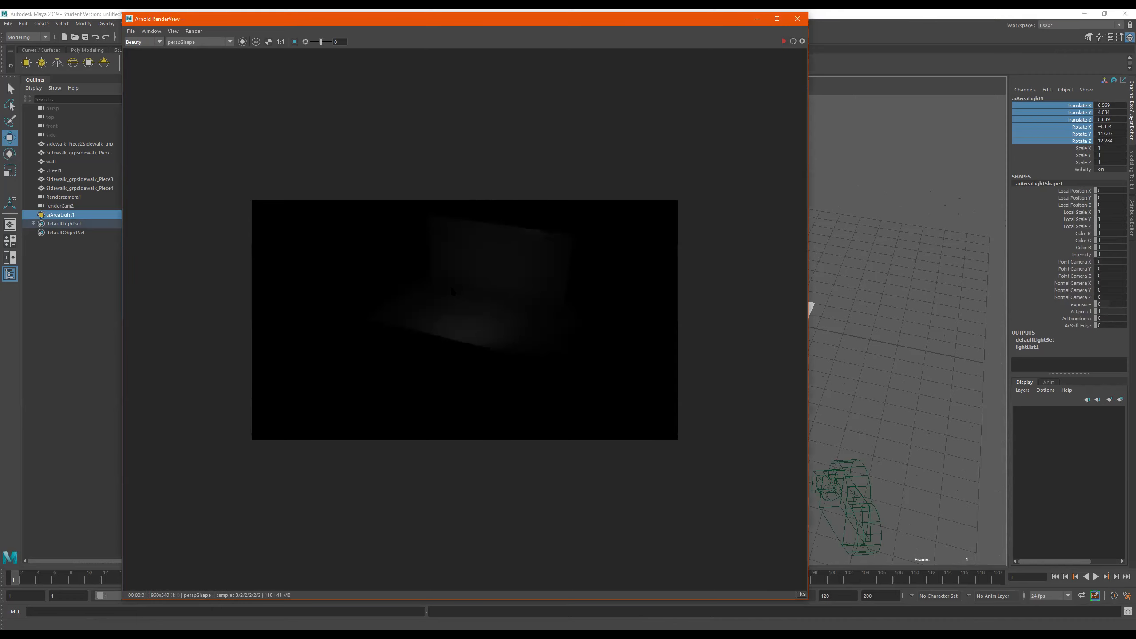
left_click(196, 42)
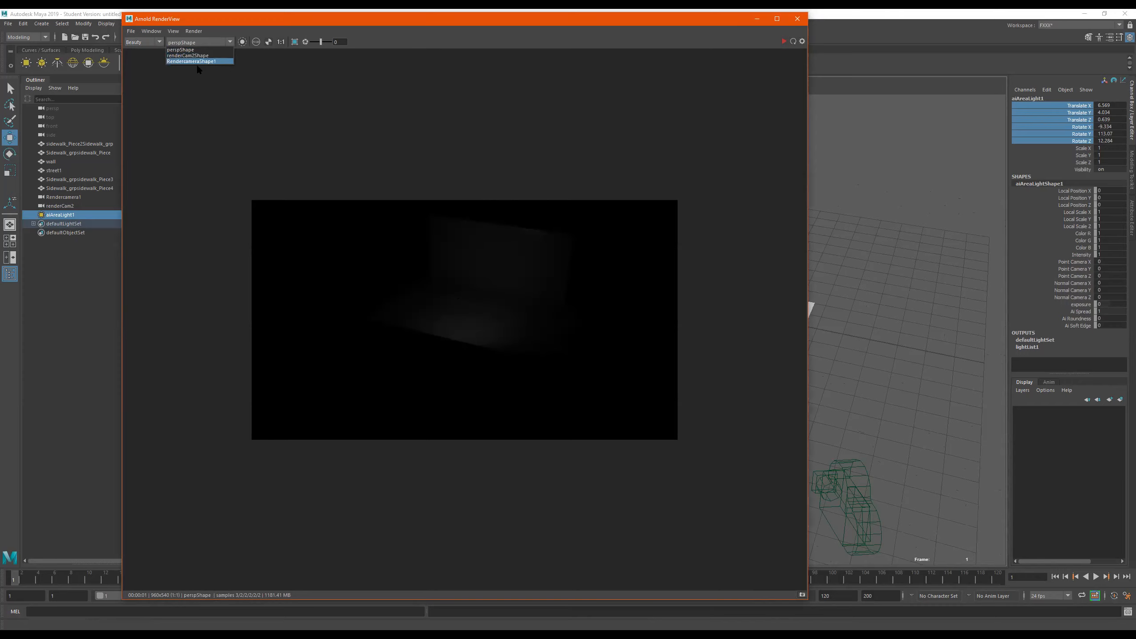
left_click(199, 62)
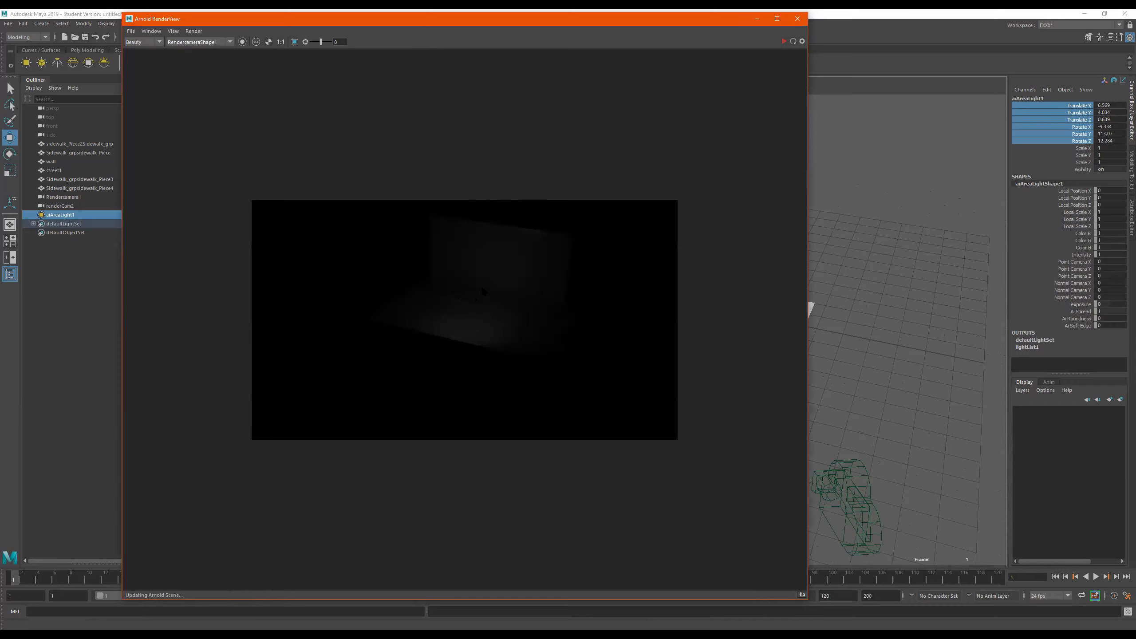
left_click(784, 41)
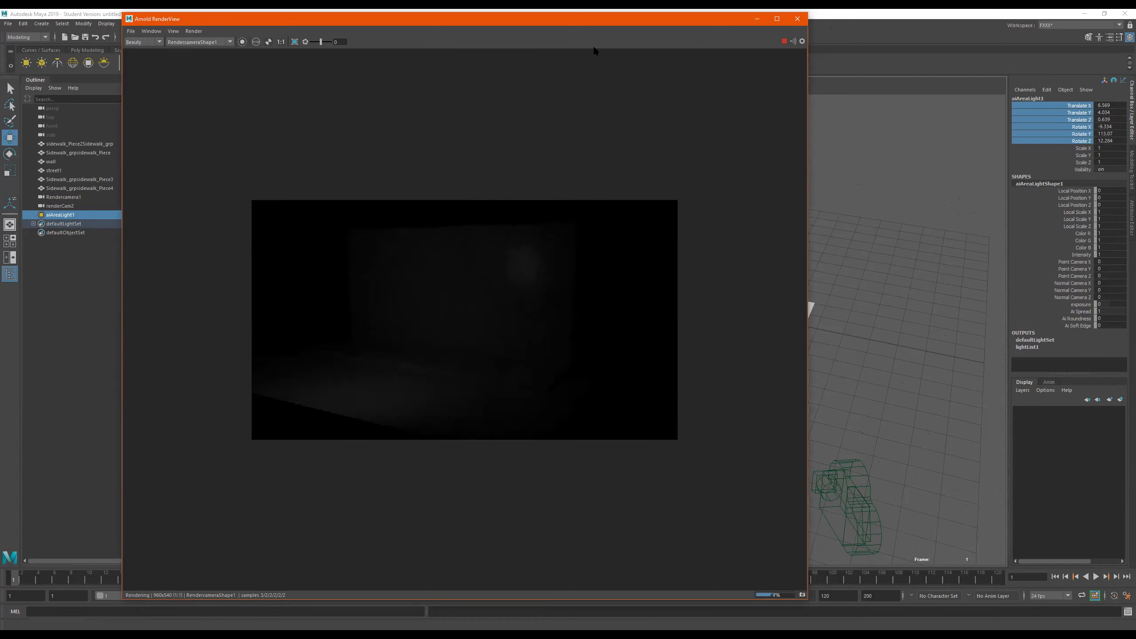
Step: Frame the area light beside the RenderView, lower it to a Translate Y of about 3.47, and restart the live render
left_click_drag(593, 20, 500, 79)
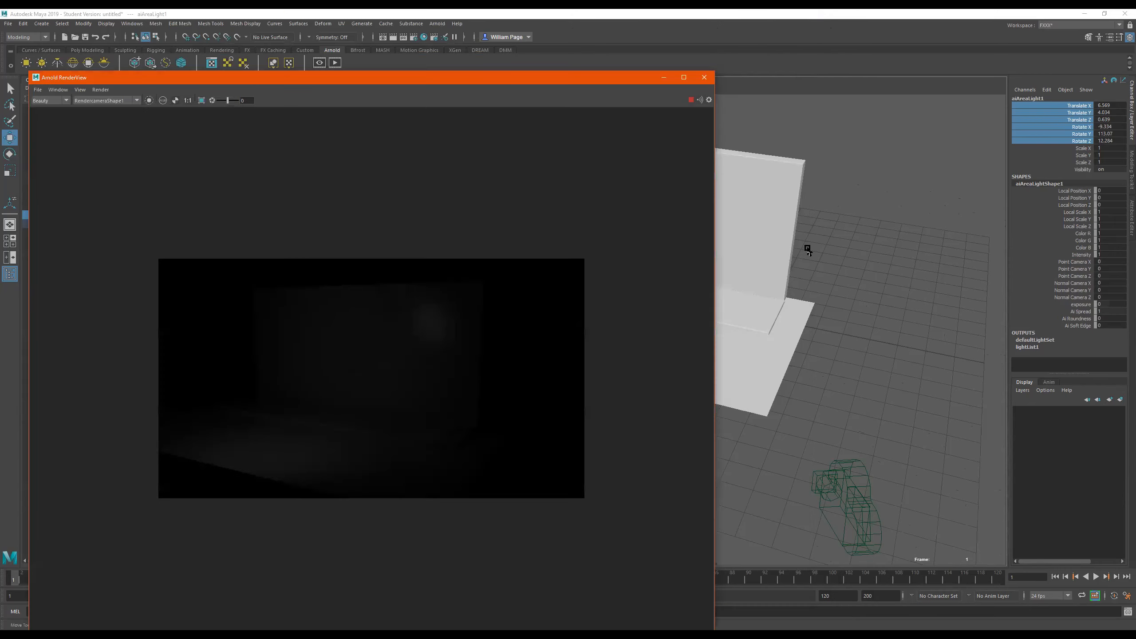
left_click_drag(986, 313, 902, 313, "alt")
middle_click_drag(902, 314, 874, 296, "alt")
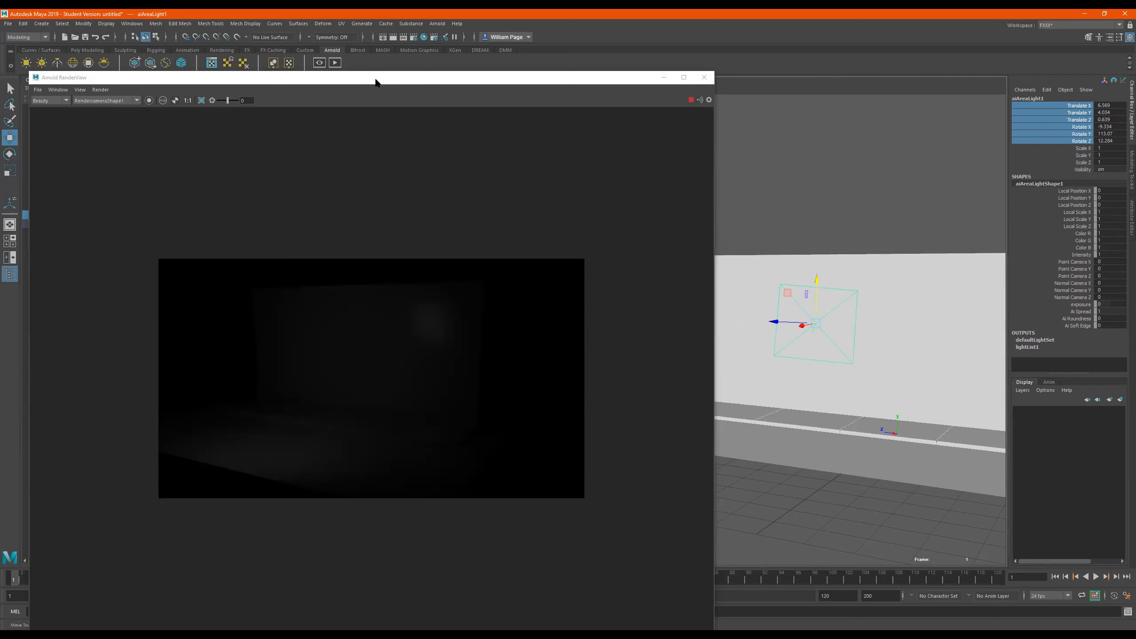
left_click_drag(376, 79, 394, 43)
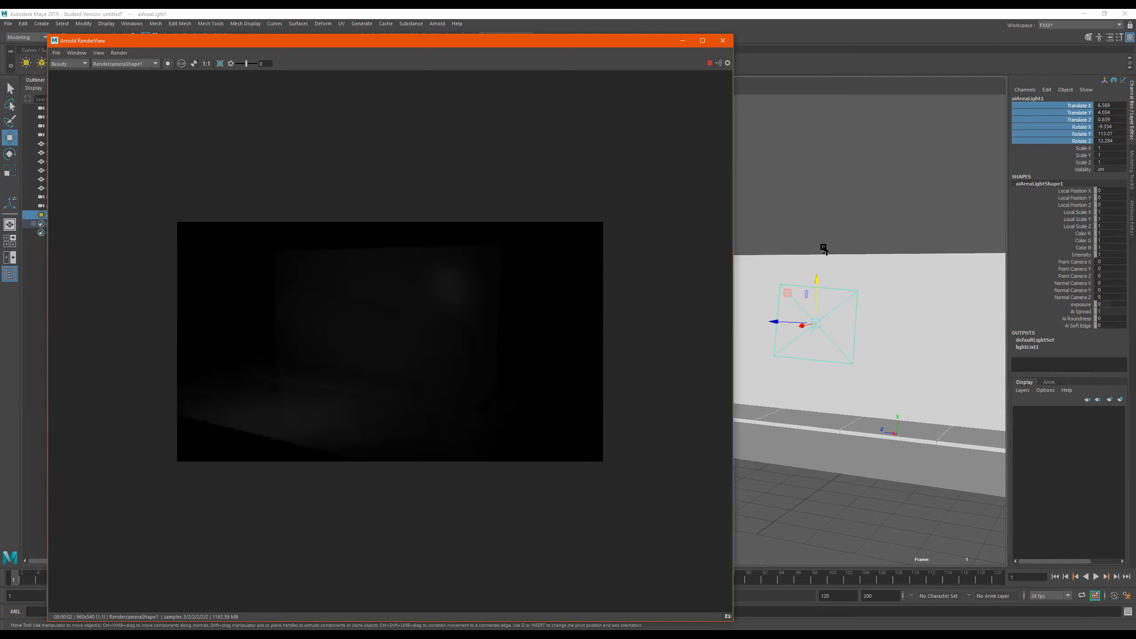
left_click_drag(818, 280, 817, 310)
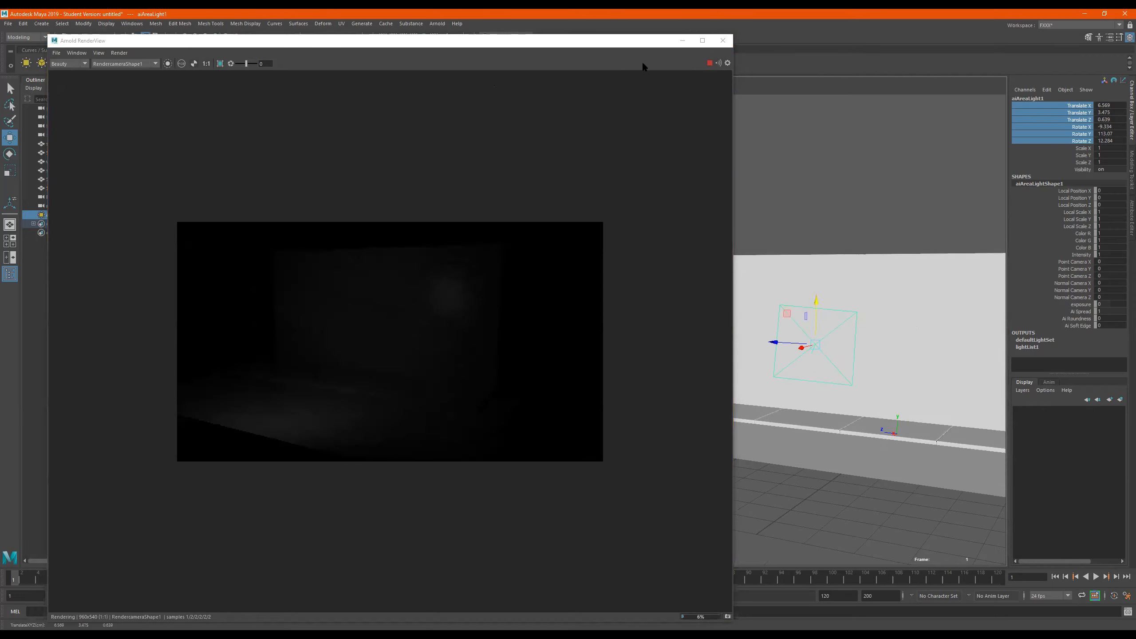
left_click(709, 63)
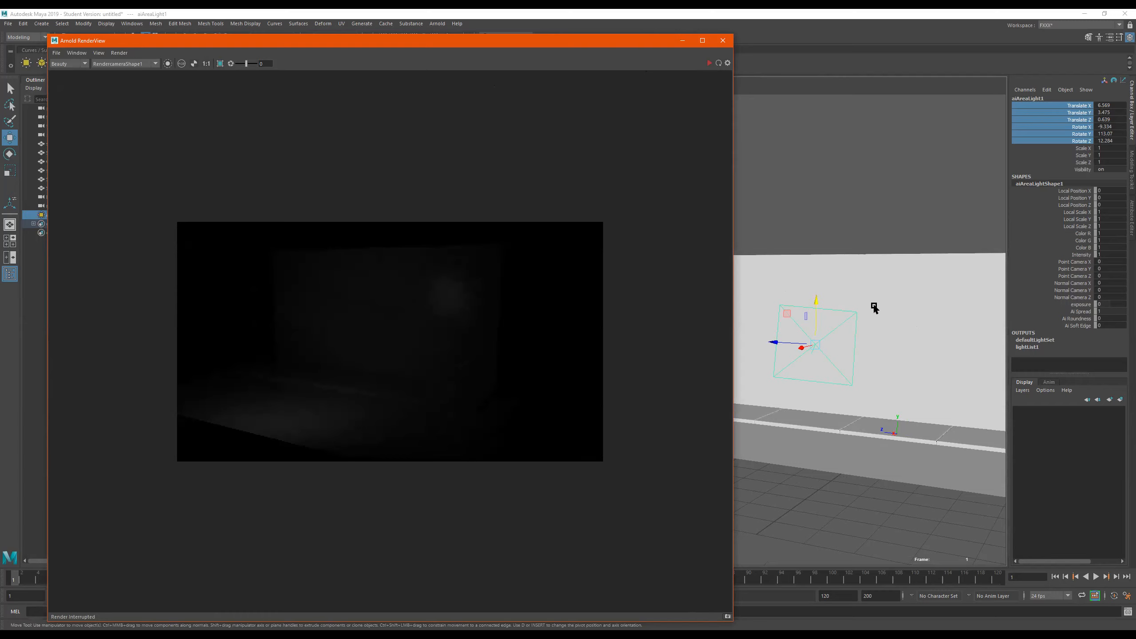
left_click(710, 63)
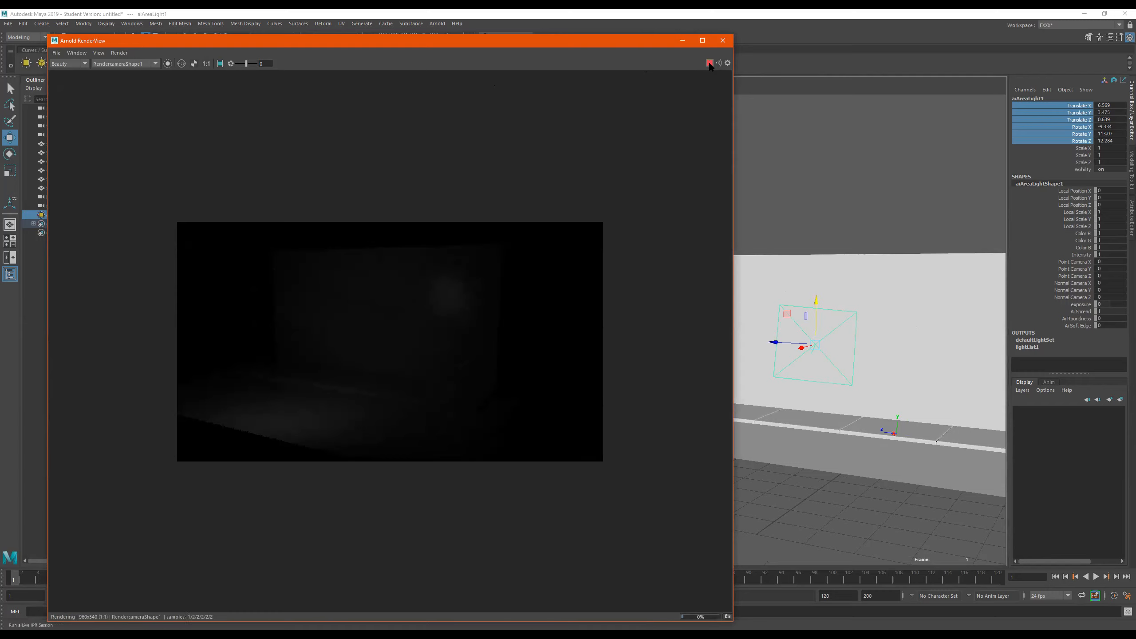
Step: Test Exposure values of 5 and 15 on the area light in its attributes, and settle on about 5.9
left_click(1128, 208)
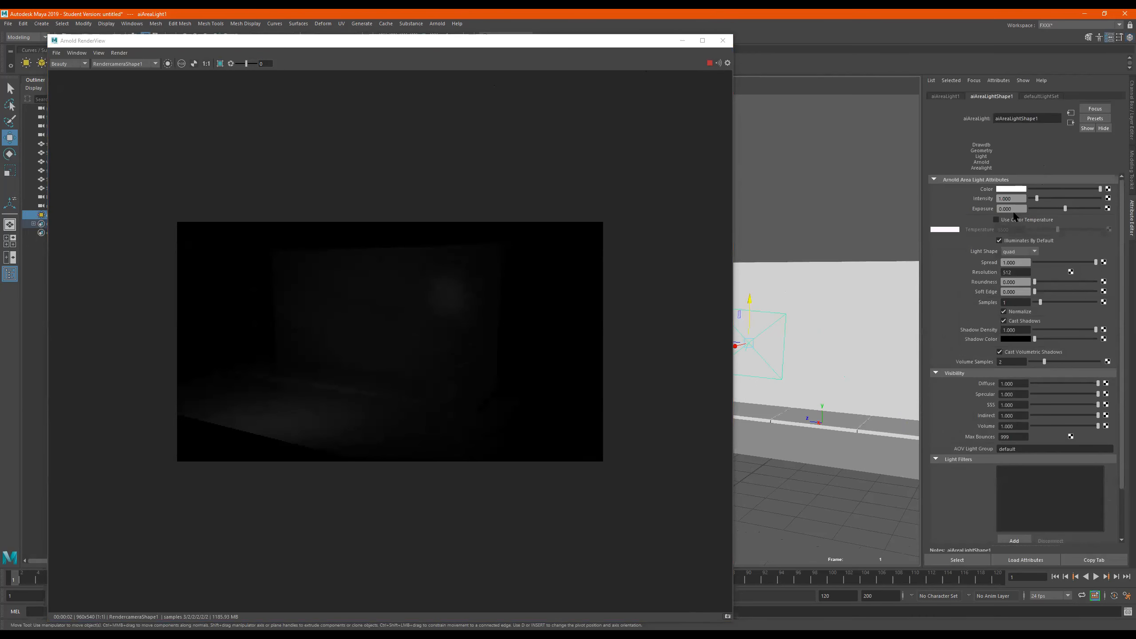
left_click_drag(1067, 208, 1126, 209)
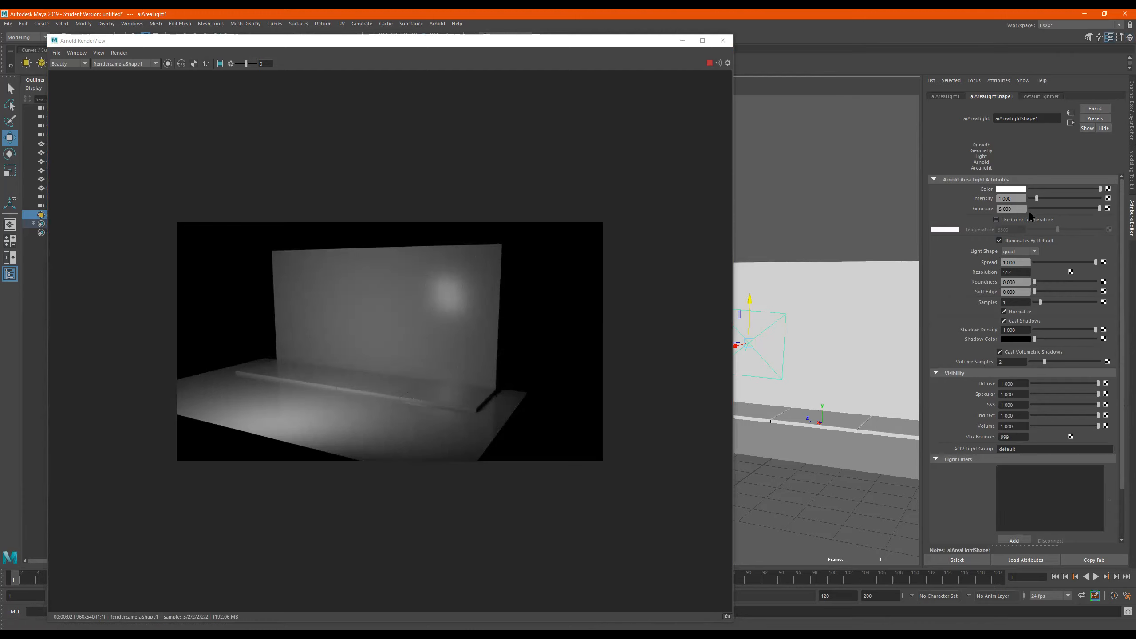
left_click_drag(1012, 207, 981, 202)
type("15")
key("Return")
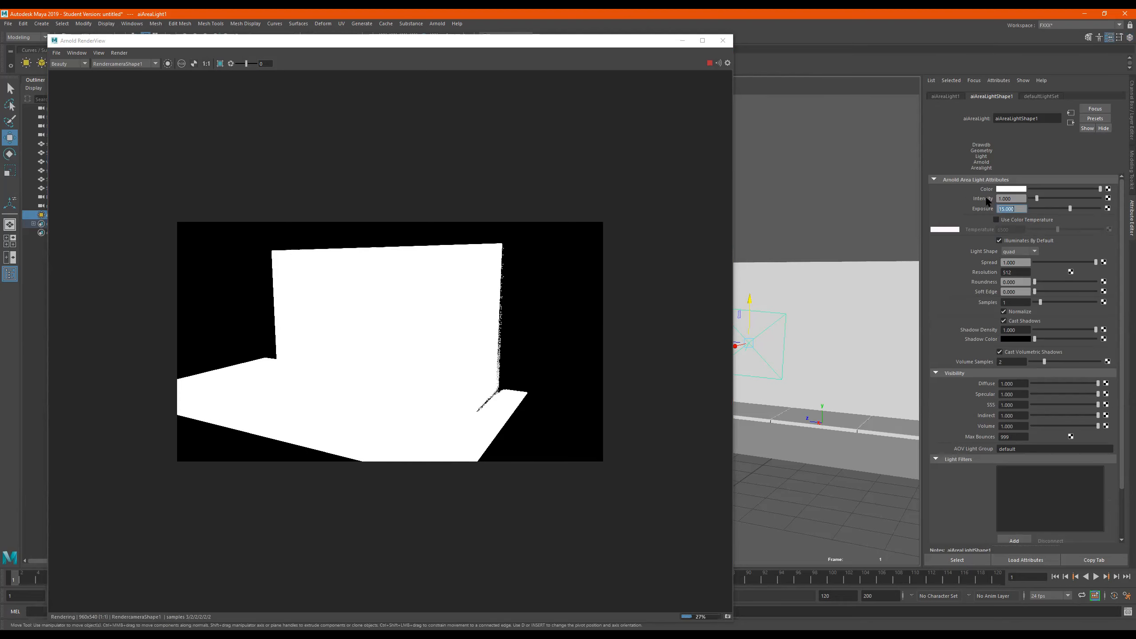
left_click_drag(1069, 209, 1052, 209)
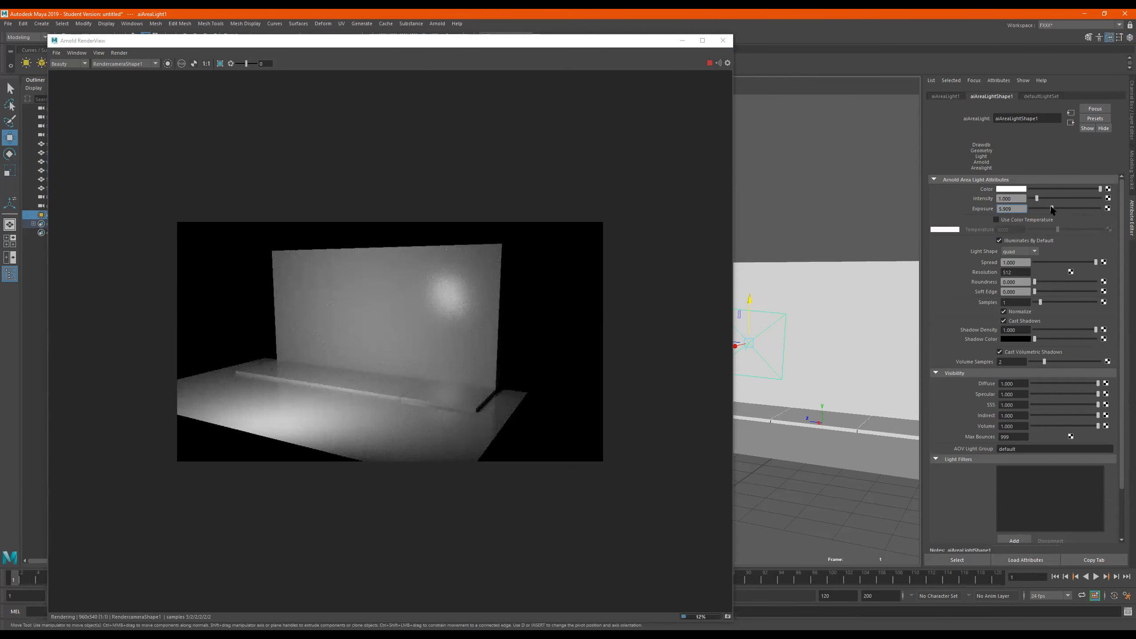
Step: Enable color temperature on the area light, try 15000 and settle on about 7700, with Exposure at about 6.1
left_click(1018, 221)
left_click_drag(1051, 229, 1096, 233)
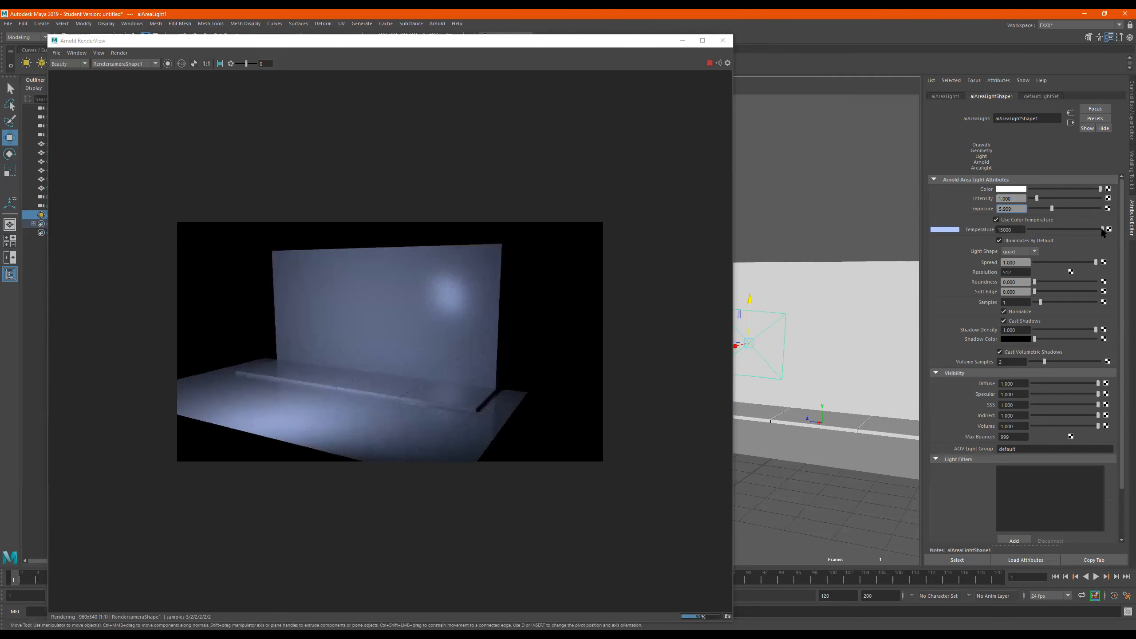
left_click_drag(1102, 230, 1051, 211)
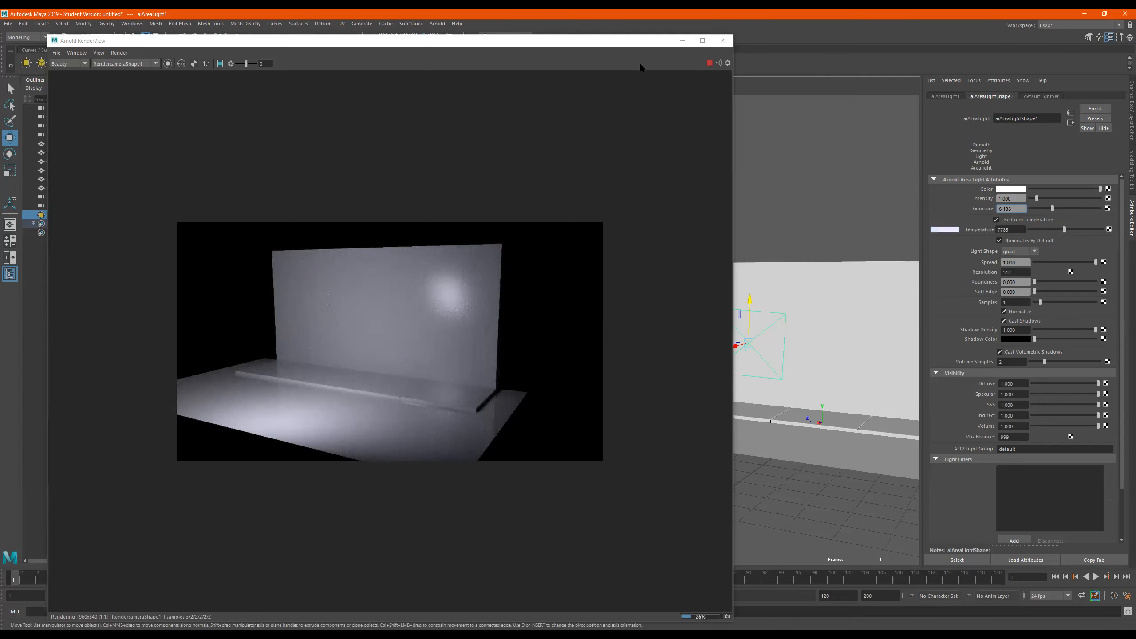
Step: Move the RenderView aside, change the area light's shape to cylinder and raise its Exposure to about 8.6
left_click_drag(638, 45, 510, 72)
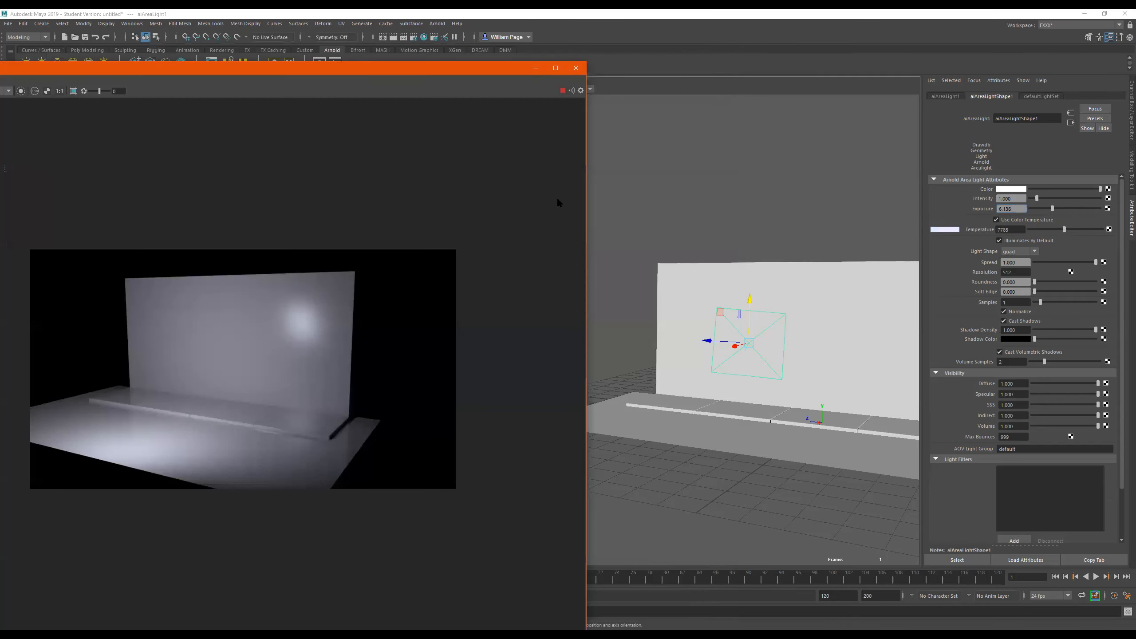
left_click(1019, 252)
left_click(1020, 268)
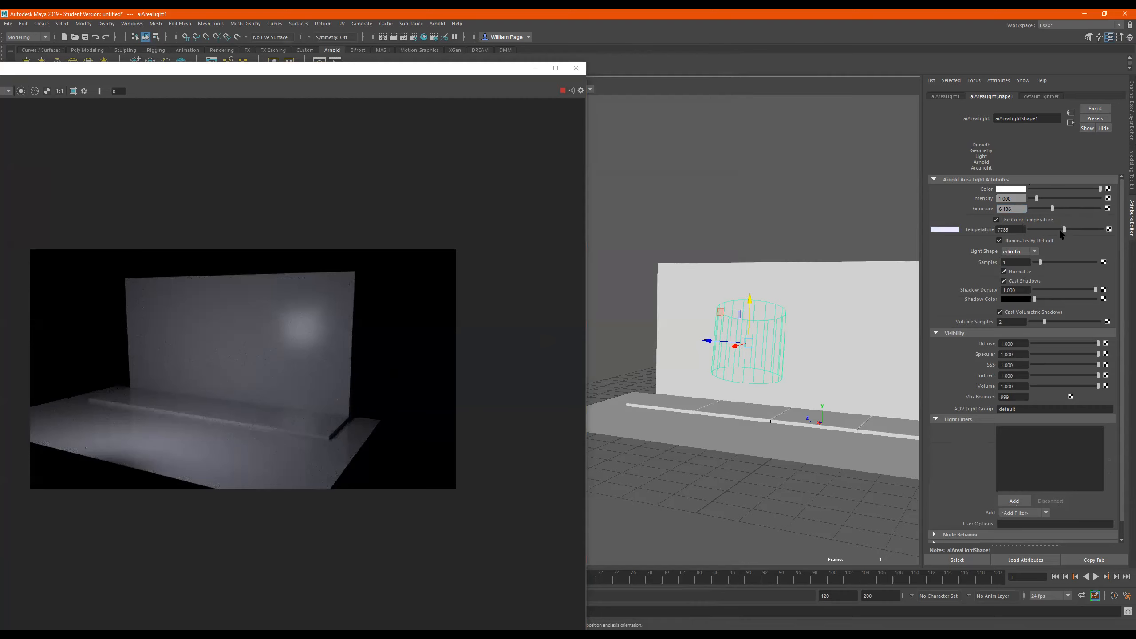
left_click_drag(1053, 209, 1060, 210)
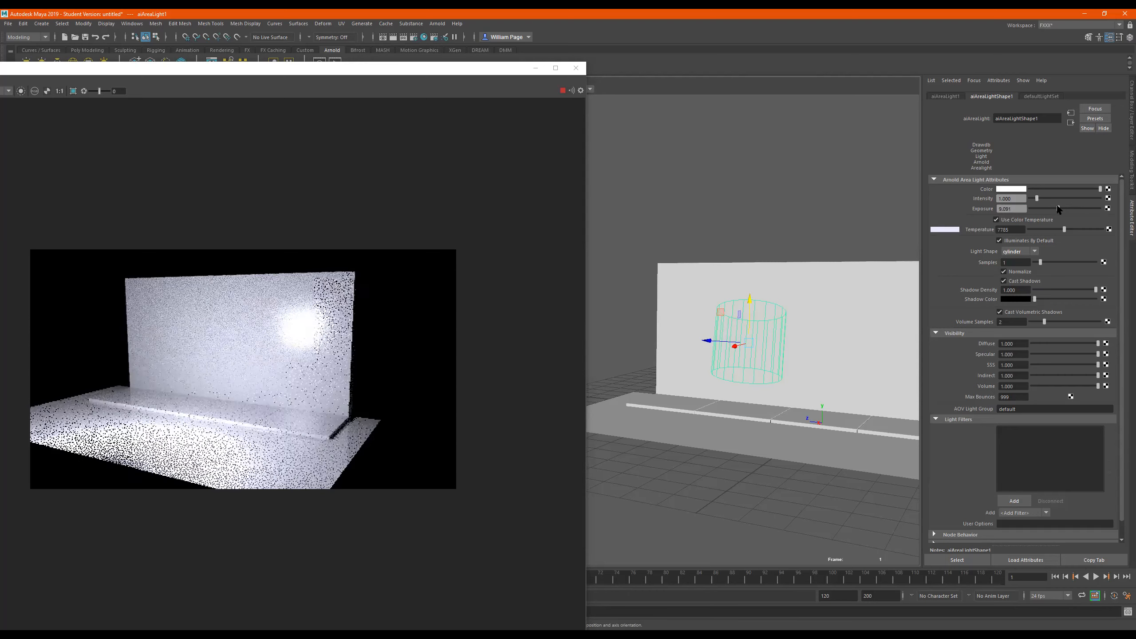
left_click_drag(1058, 209, 1057, 209)
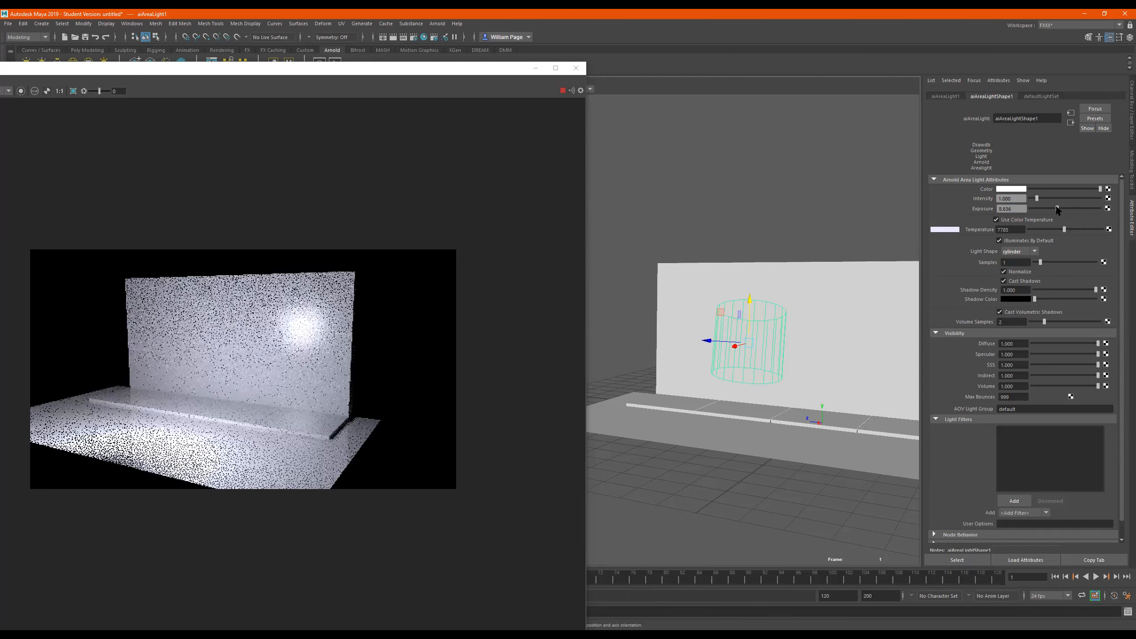
Step: Try the quad shape on the area light with its Exposure lowered to about 5.9
left_click(1018, 250)
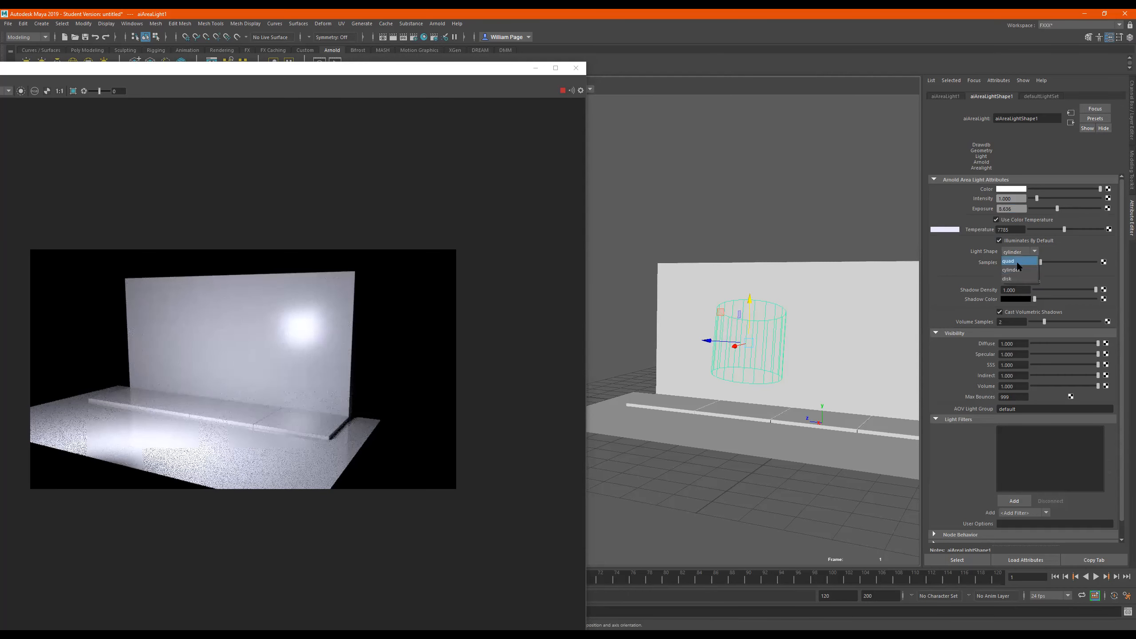
left_click(1016, 261)
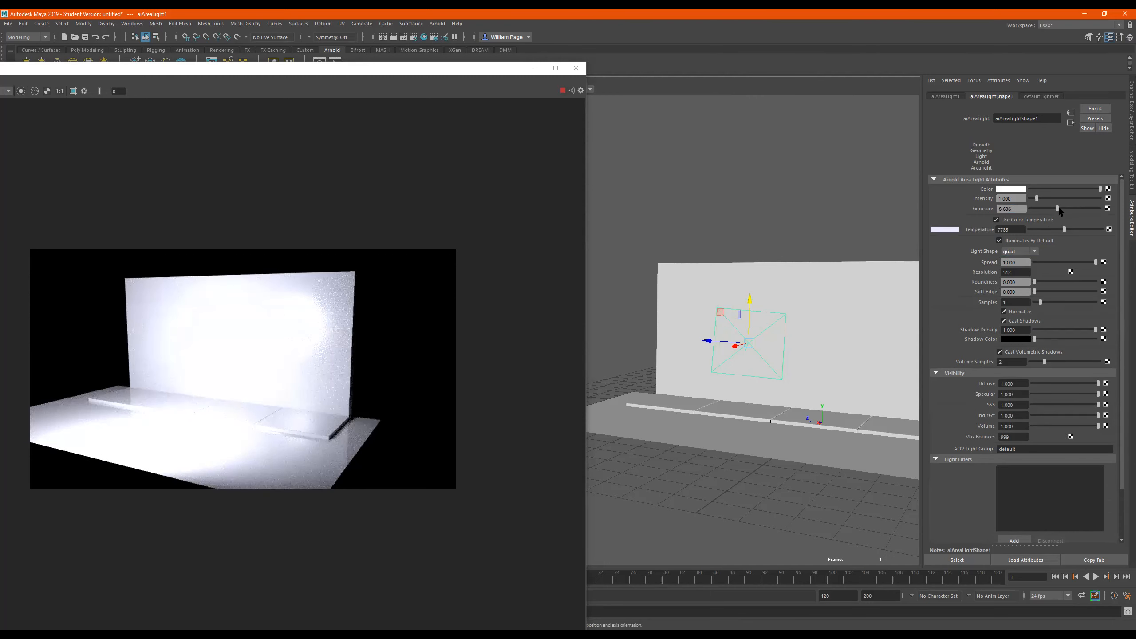
left_click_drag(1055, 210, 1050, 213)
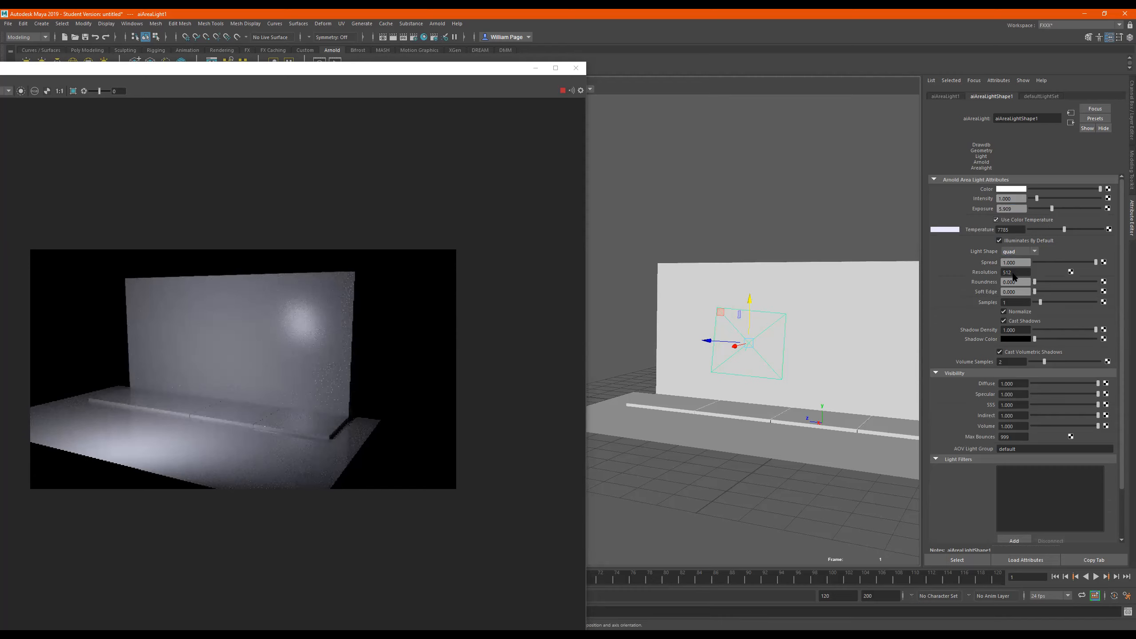
Step: Change the area light's shape to disk and lower its Exposure to about 3.6
left_click(1017, 251)
left_click(1018, 261)
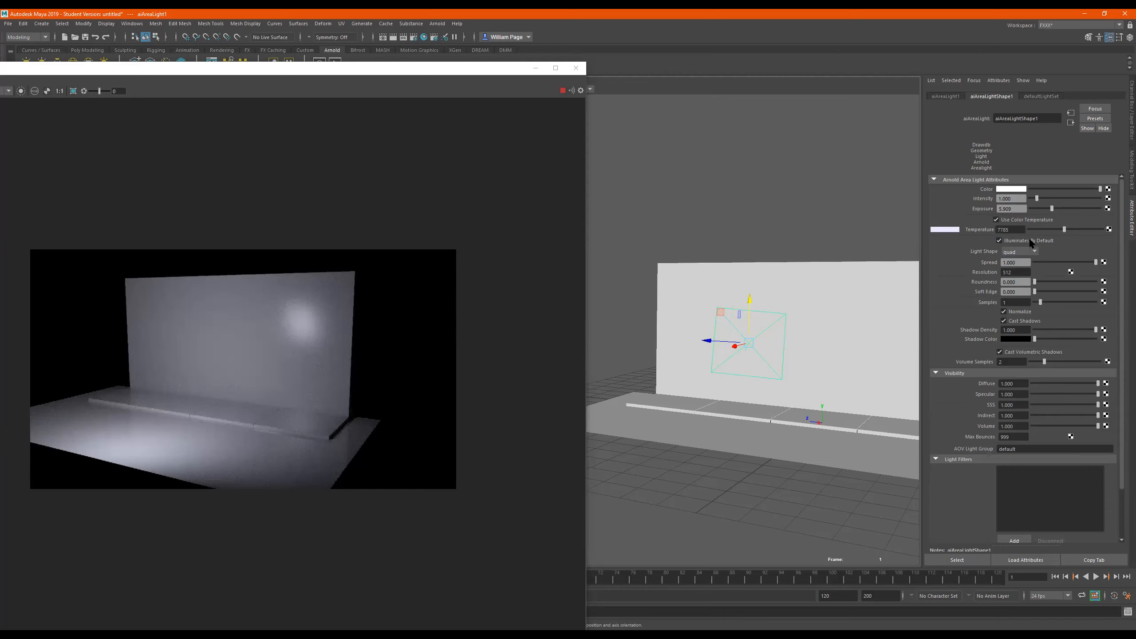
left_click(1045, 208)
left_click_drag(1046, 206, 1044, 206)
left_click(1048, 208)
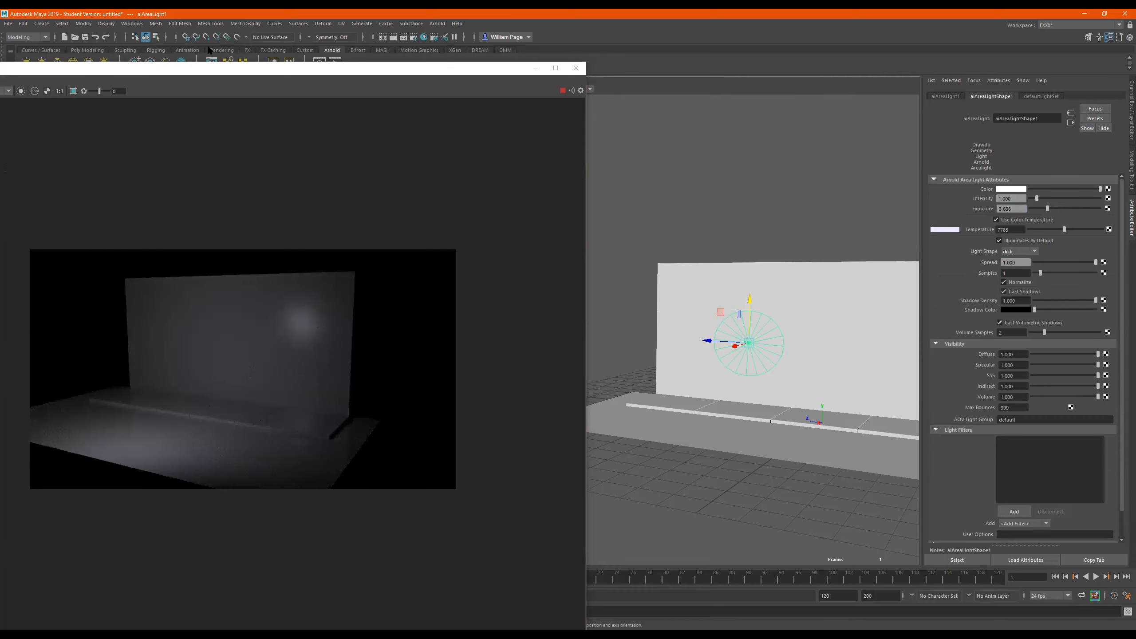
Step: Bring the RenderView fully into sight and compare the render through renderCam2Shape, RendercameraShape1 and perspShape
left_click_drag(427, 69, 622, 41)
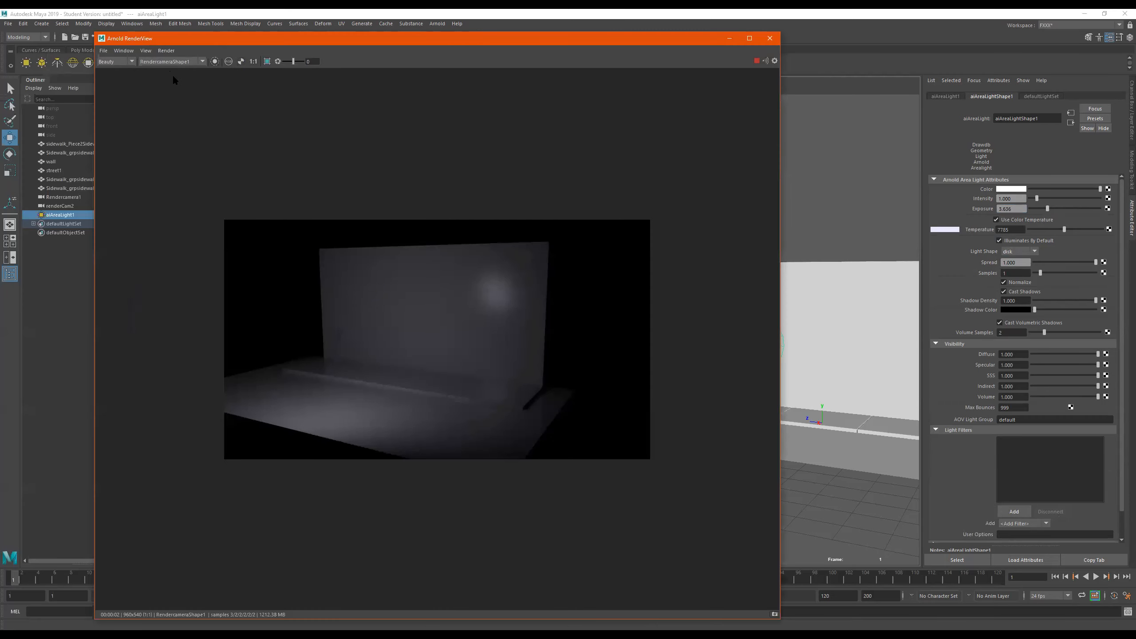
left_click(171, 62)
key("Return")
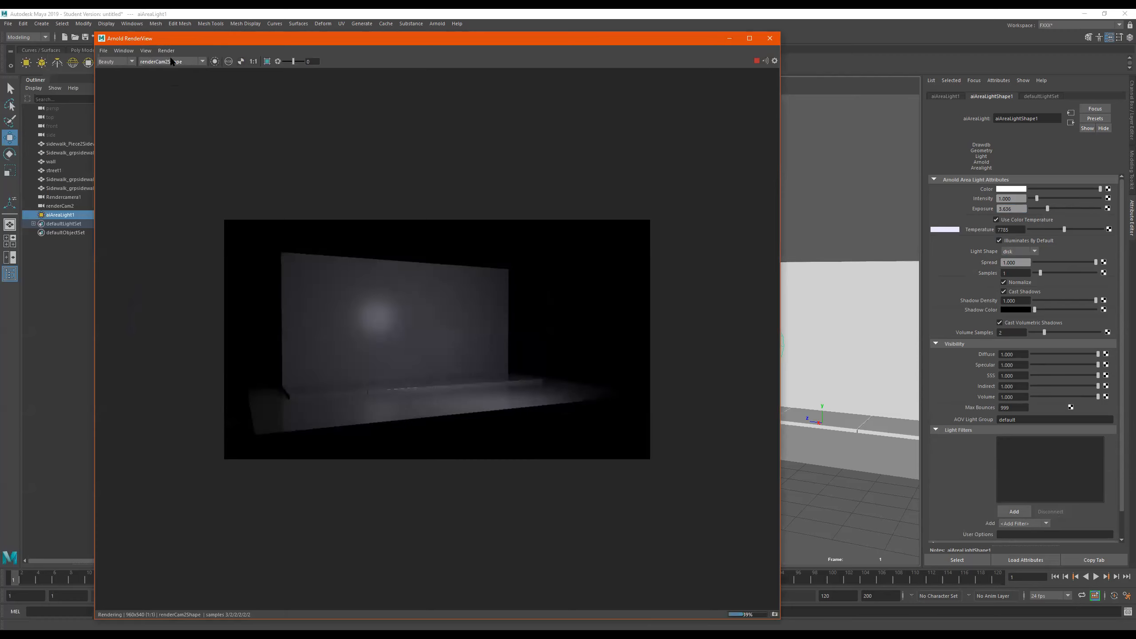
scroll(175, 65, "down", 1)
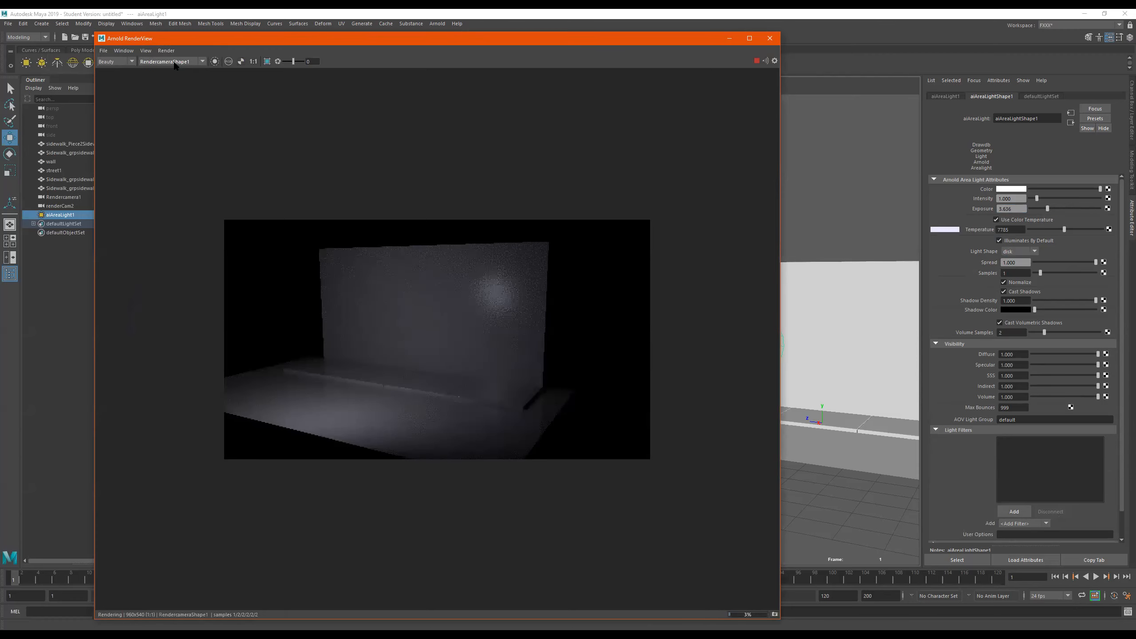
left_click(175, 65)
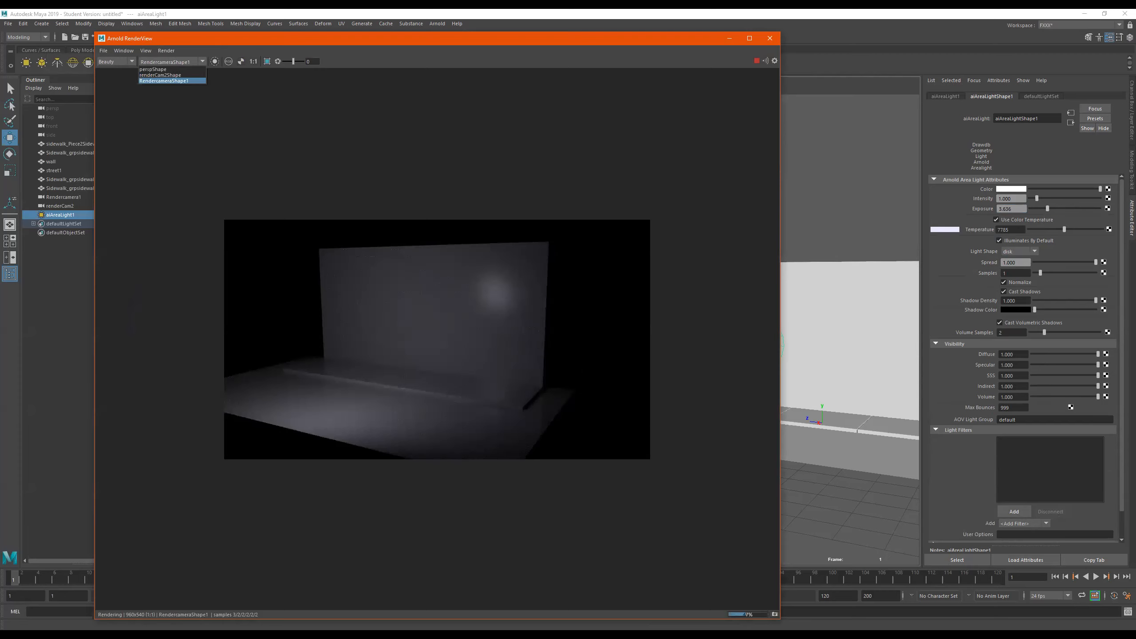
left_click(153, 69)
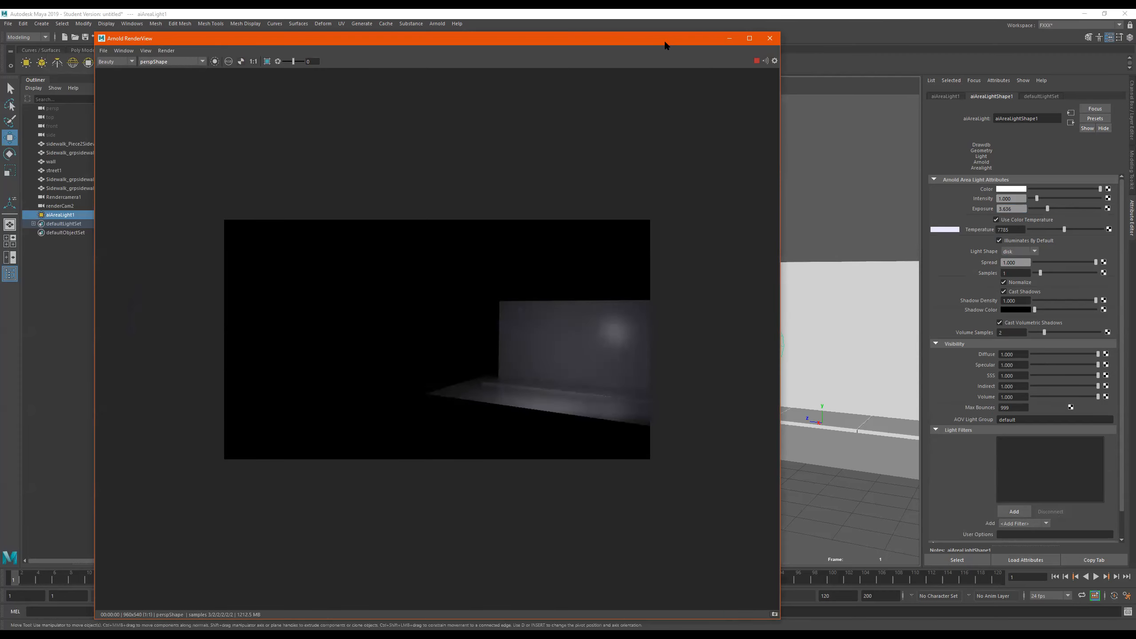
left_click_drag(664, 39, 653, 11)
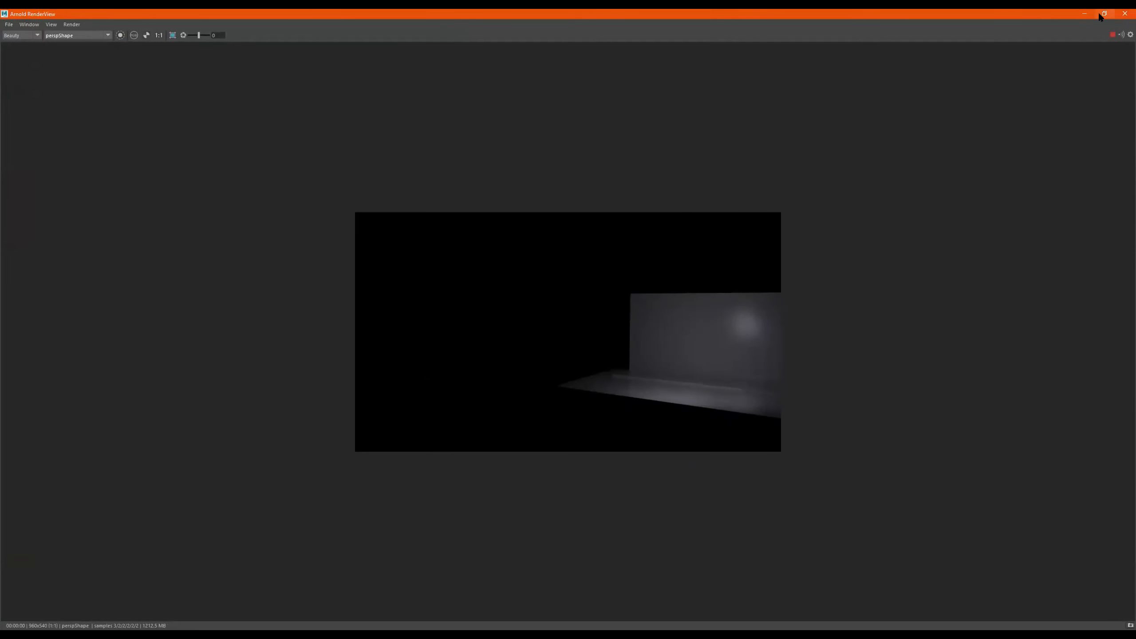
left_click(1100, 13)
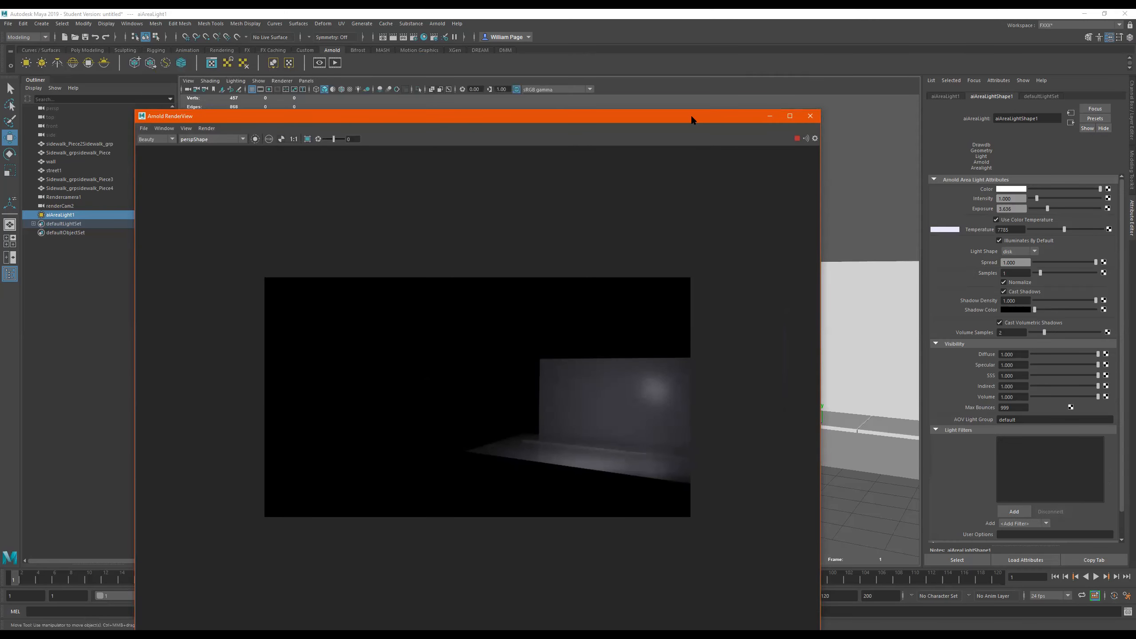
left_click_drag(691, 113, 625, 46)
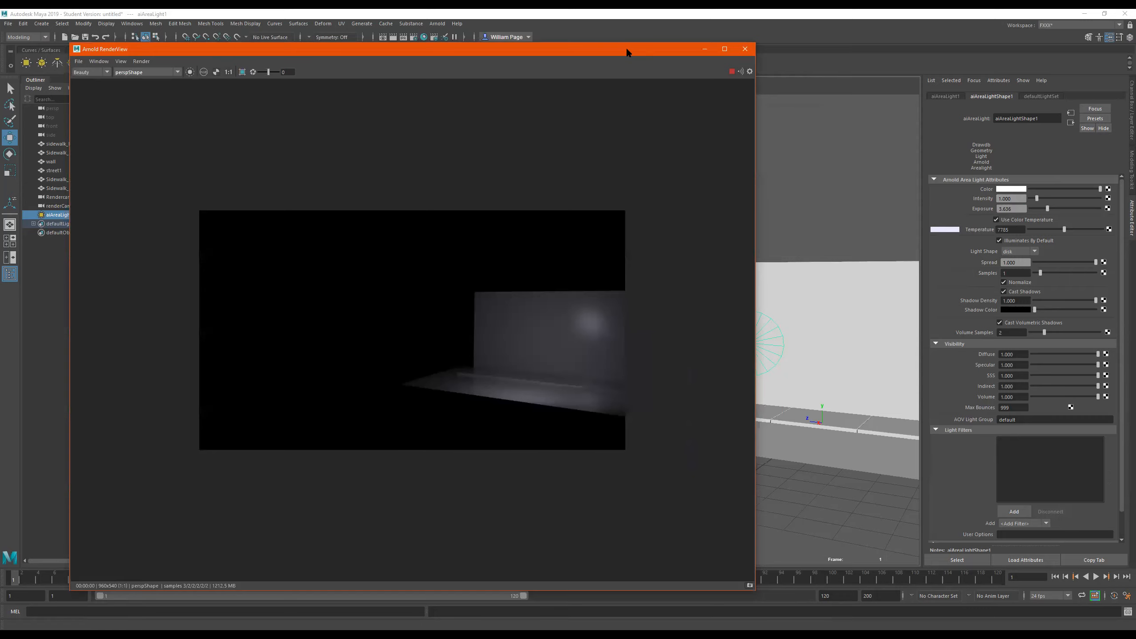
left_click_drag(627, 50, 677, 62)
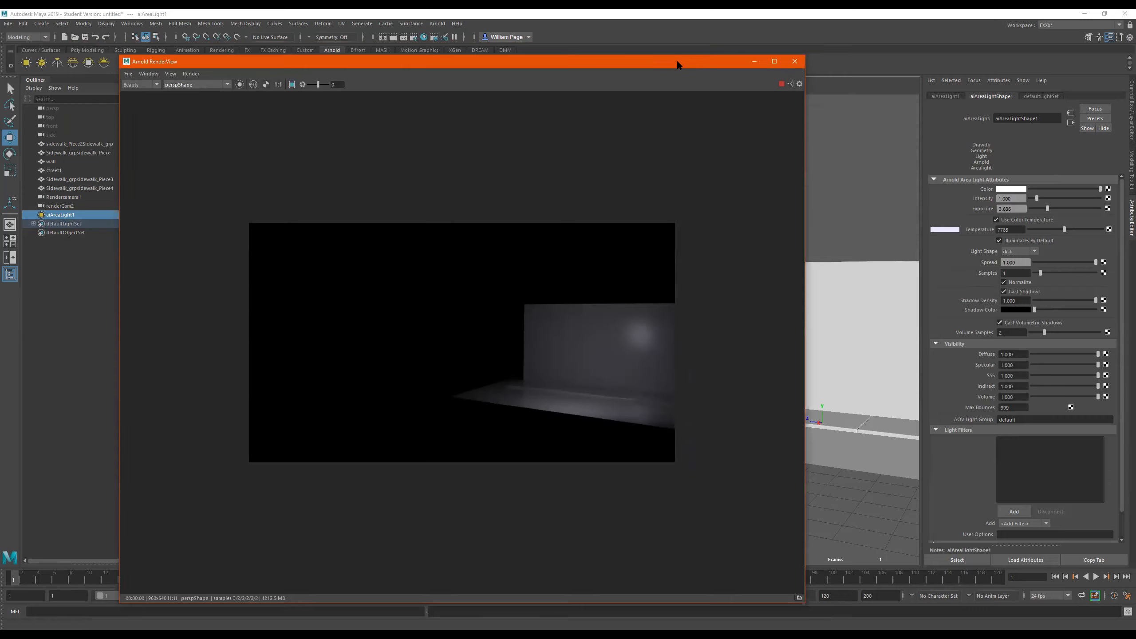
left_click_drag(660, 143, 657, 149)
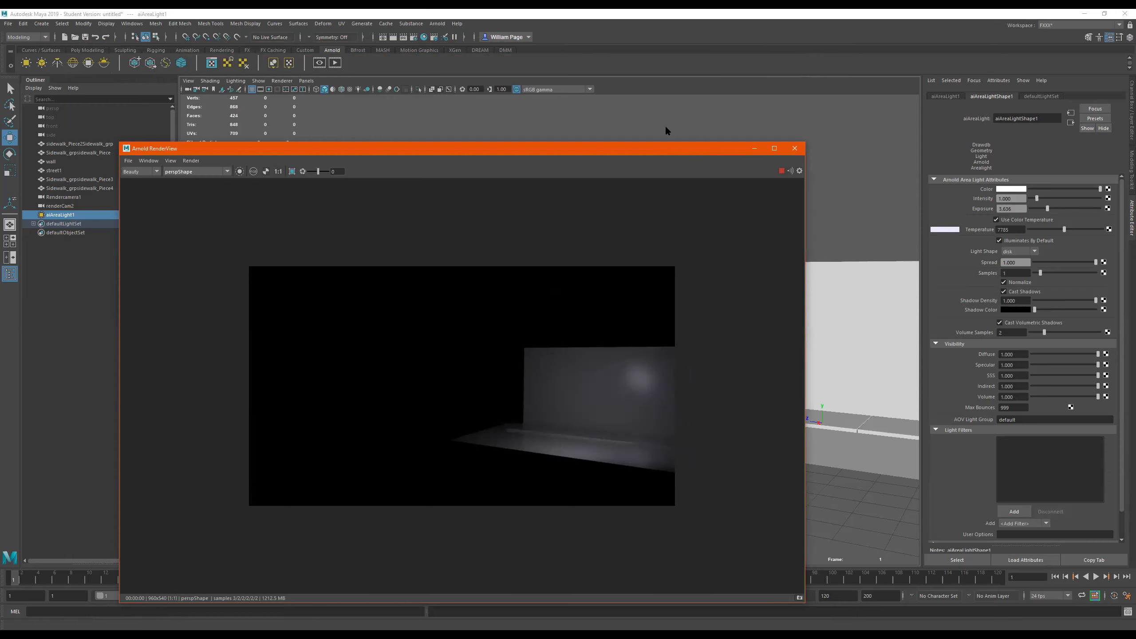
left_click_drag(666, 149, 642, 99)
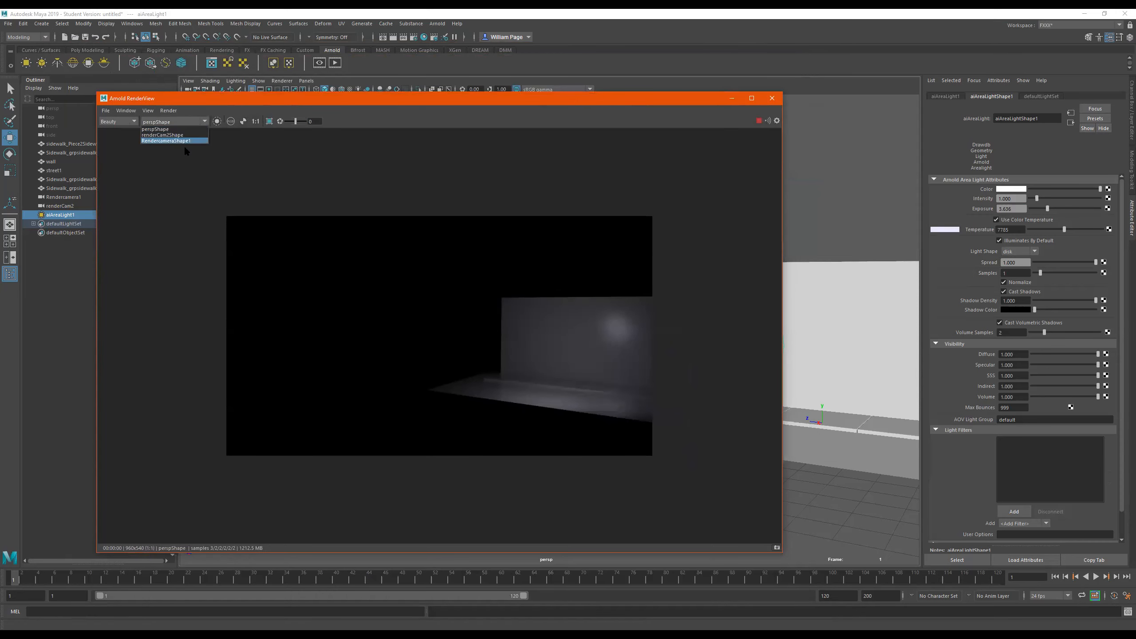
Step: Set the RenderView camera back to RendercameraShape1 and close the RenderView
left_click(184, 122)
left_click(166, 137)
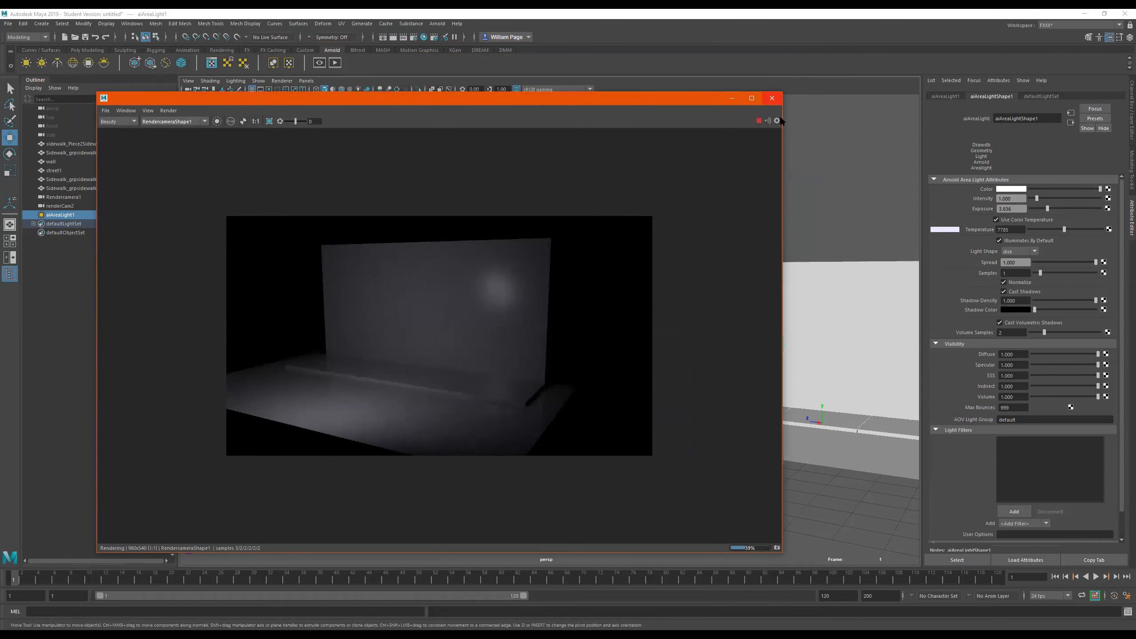
left_click(772, 98)
Step: Create a polygon sphere on the sidewalk and duplicate it three times to form a row of four along the wall
left_click_drag(706, 369, 751, 390, "alt")
middle_click_drag(725, 376, 532, 375, "alt")
right_click_drag(465, 335, 694, 326, "alt")
left_click_drag(643, 366, 447, 378, "alt")
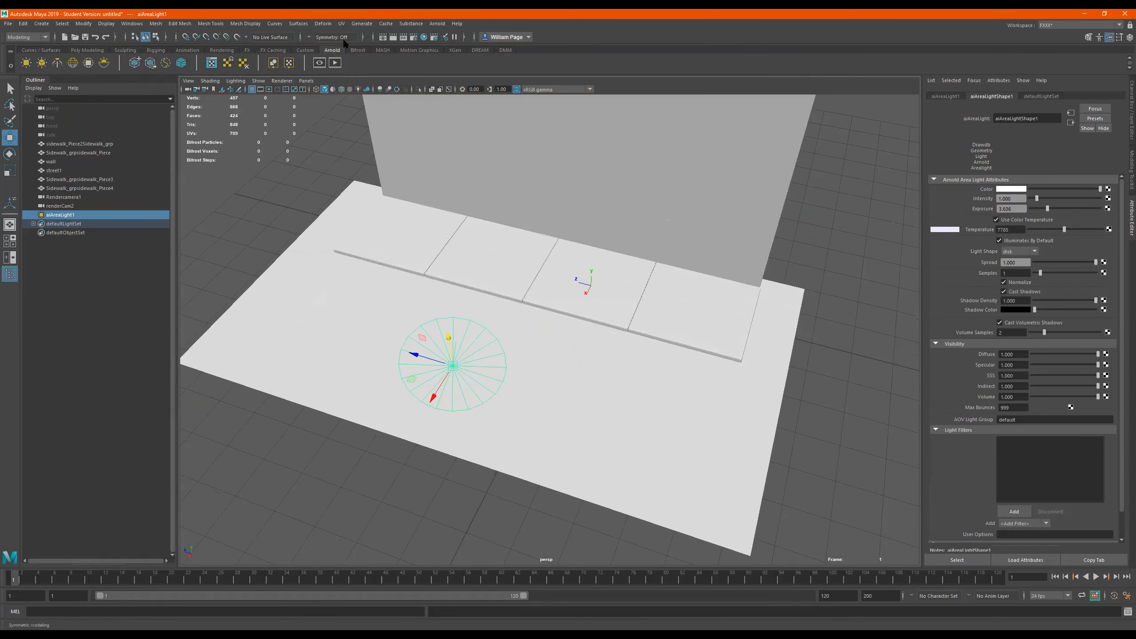
left_click(88, 50)
left_click(25, 63)
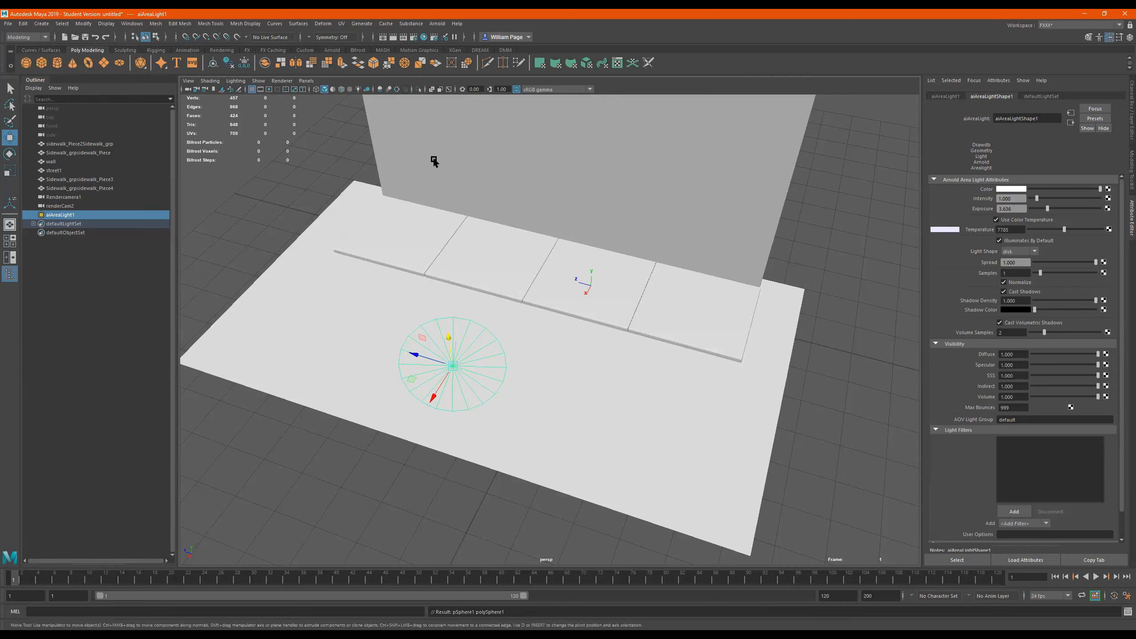
left_click_drag(591, 244, 509, 231)
key("ctrl+d")
key("ctrl+d")
key("ctrl+d")
Step: Assign a new aiStandardSurface material to the first sphere, pSphere1, and name it ball1
left_click(432, 246)
right_click(432, 242)
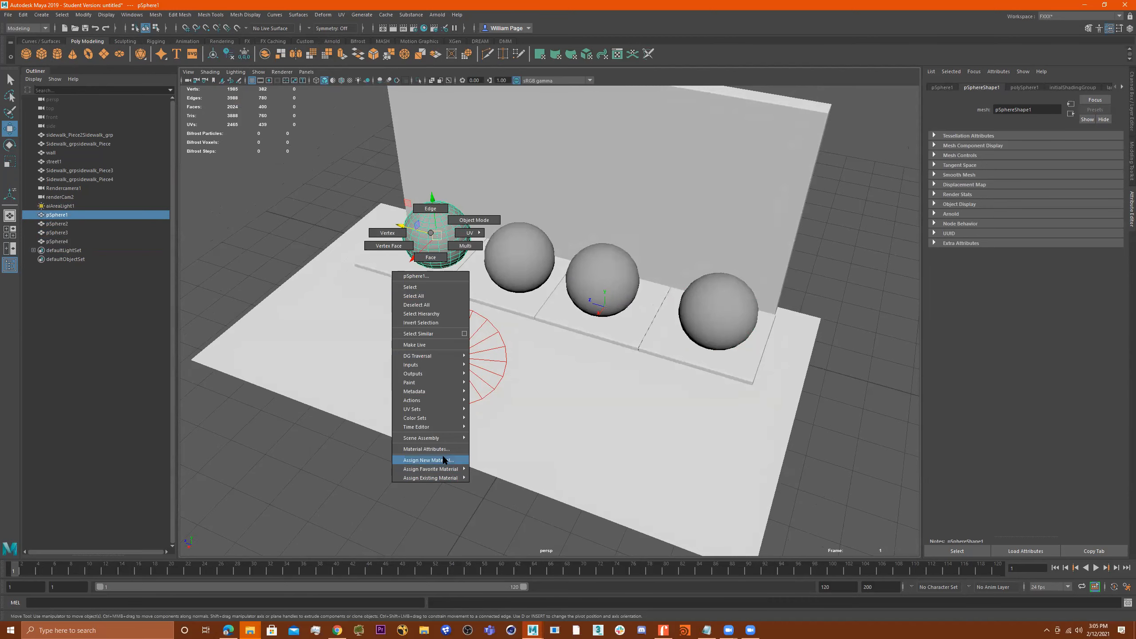
left_click(443, 458)
left_click(319, 229)
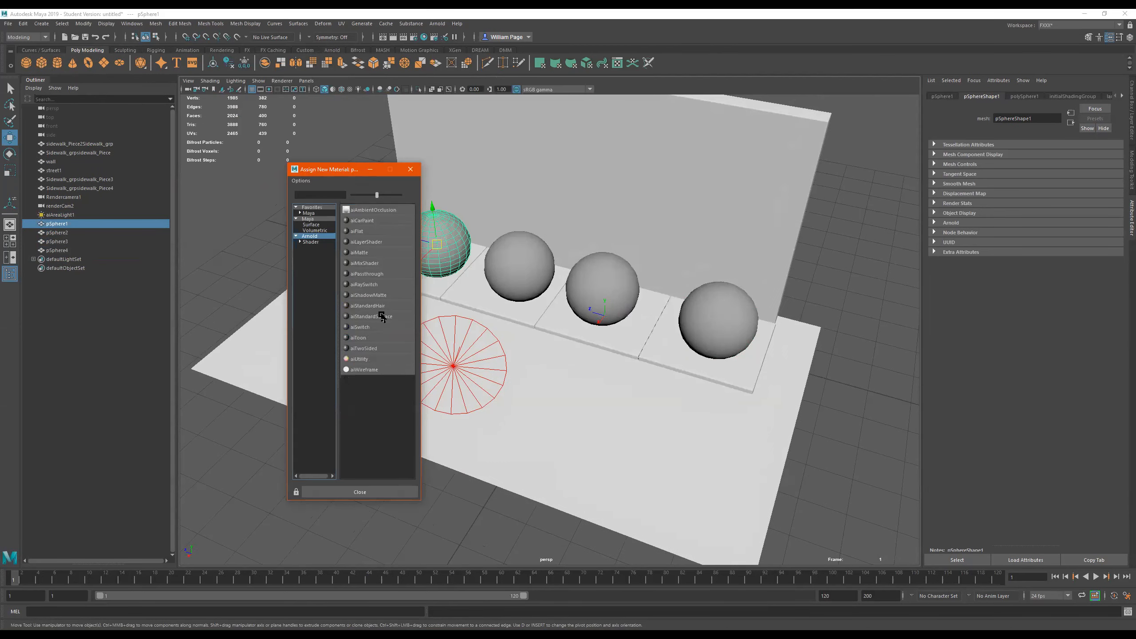
left_click(382, 316)
left_click_drag(1048, 117, 931, 120)
type("ball1")
key("Return")
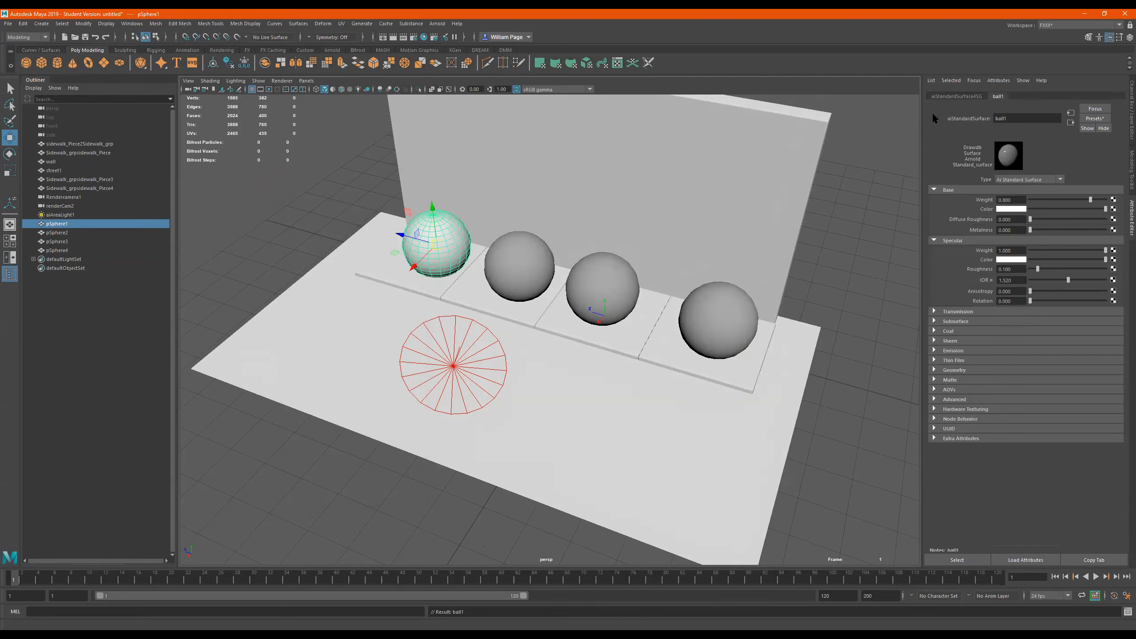
Step: Replace the ball1 material's settings with the Blood preset
left_click(1095, 118)
mouse_move(1059, 155)
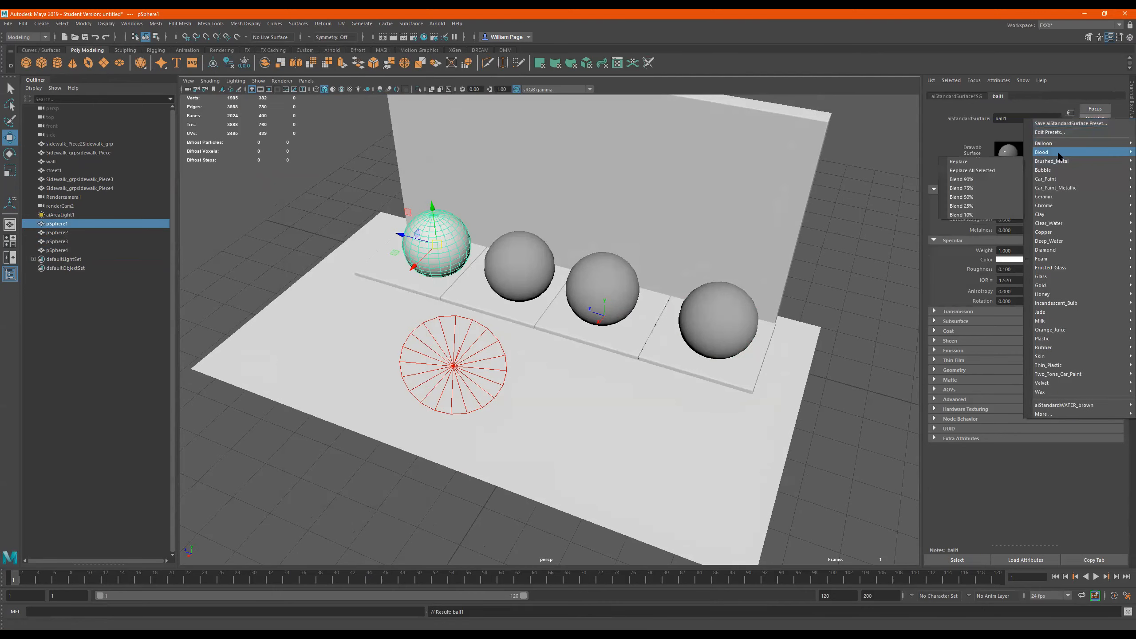
left_click(959, 161)
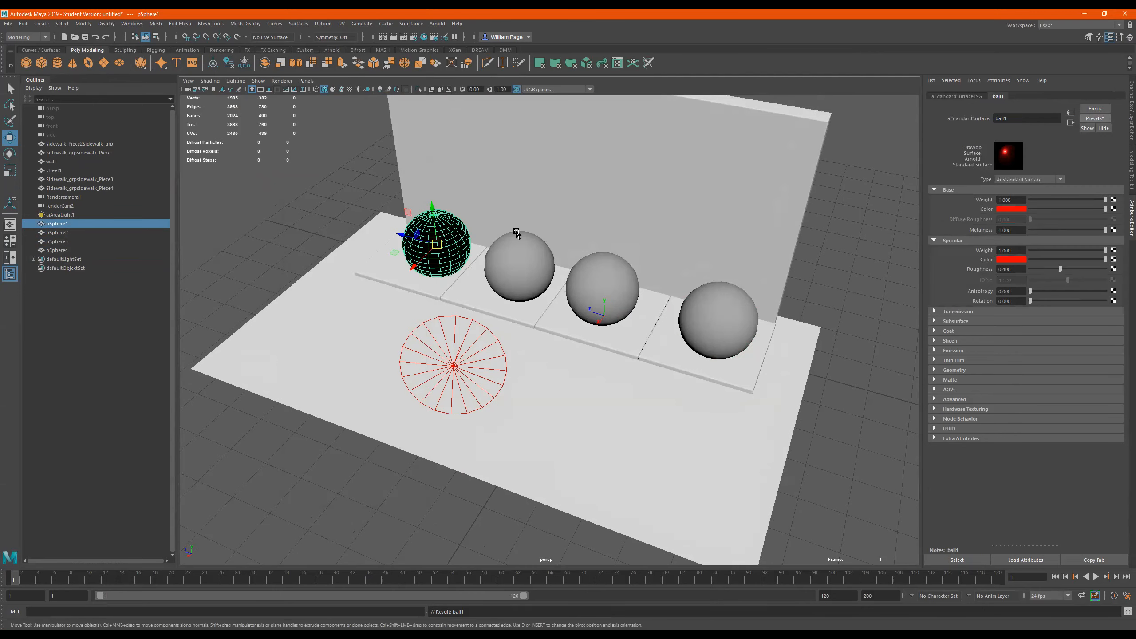
Step: Assign a new aiStandardSurface material to the second sphere, pSphere2, and name it Ball2
left_click(513, 264)
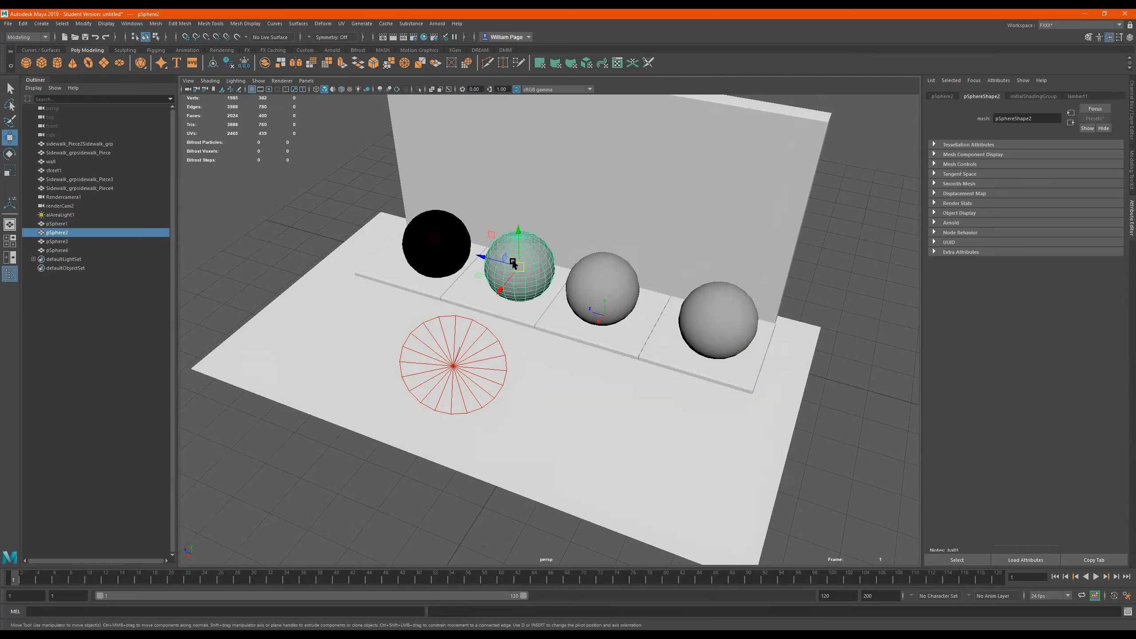
right_click_drag(514, 264, 502, 487)
left_click(322, 227)
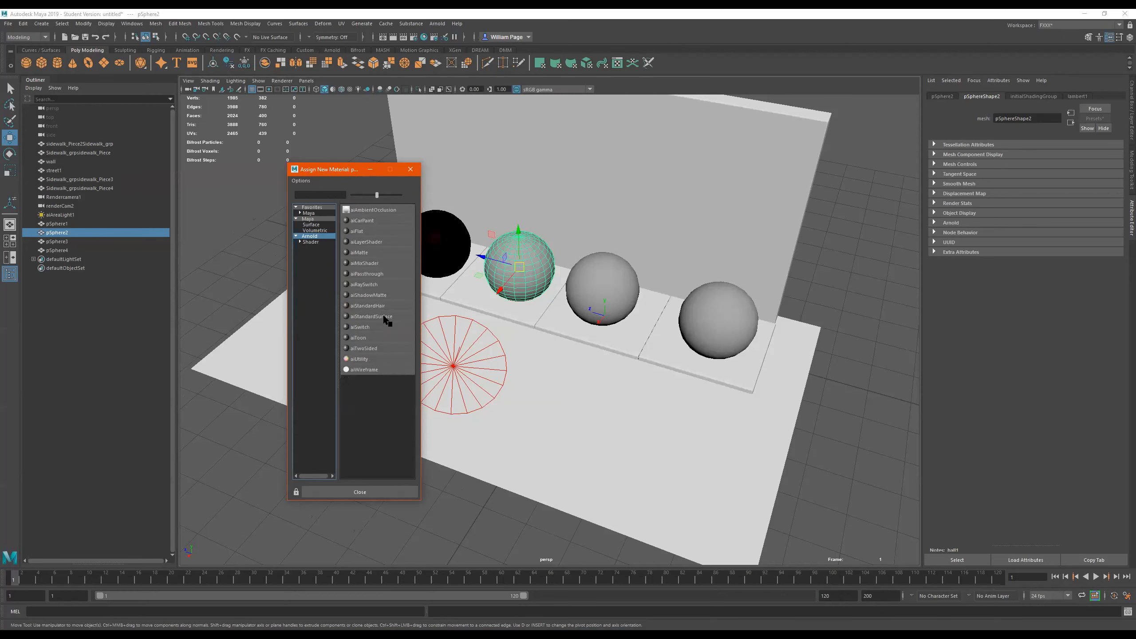
left_click(371, 317)
double_click(1050, 119)
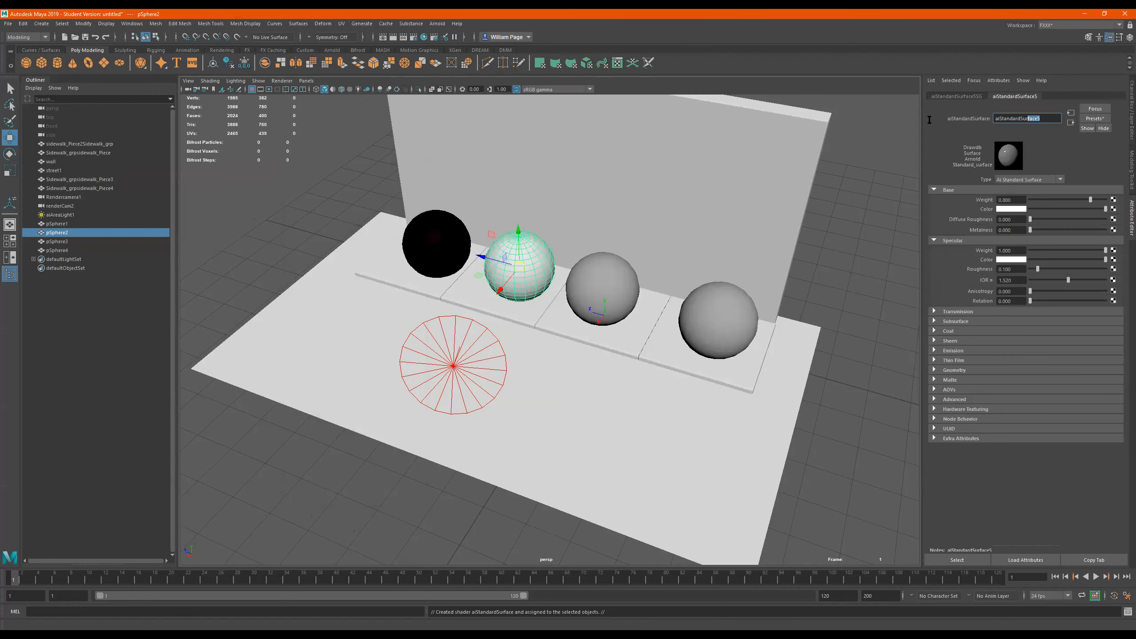
type("Ball2")
key("Return")
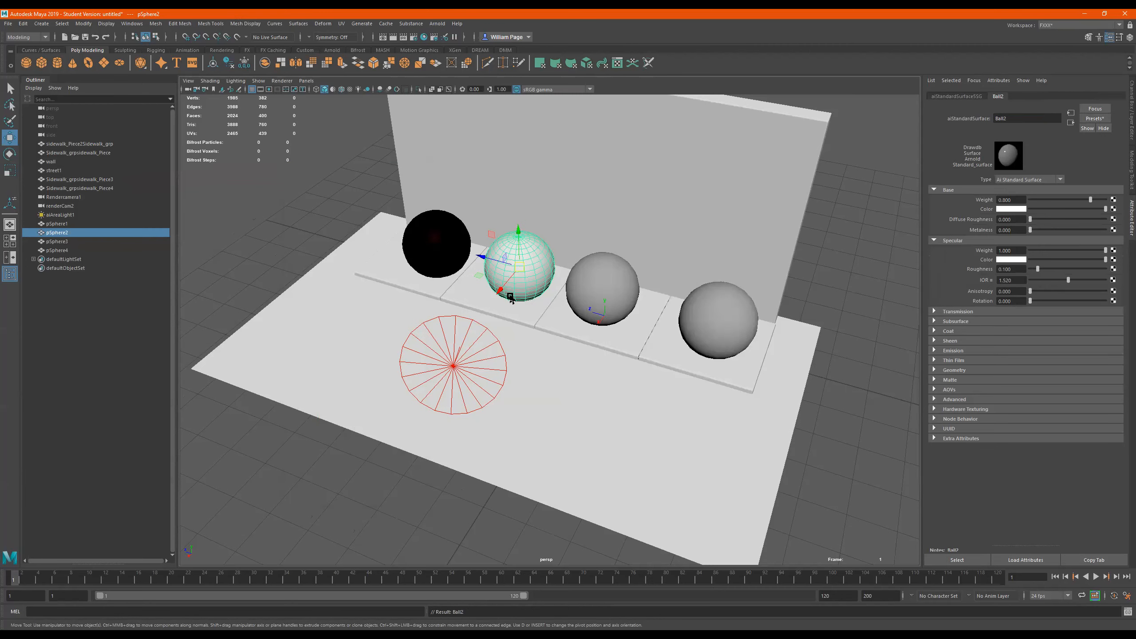
Step: Replace the Ball2 material's settings with the Bubble preset
left_click(1098, 119)
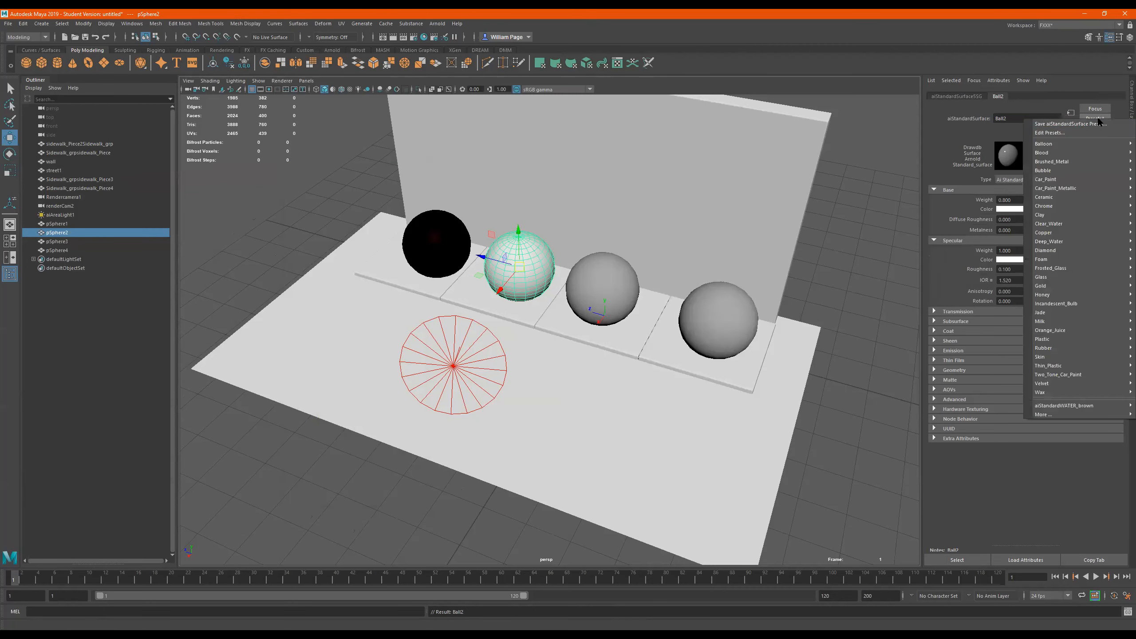
mouse_move(1070, 180)
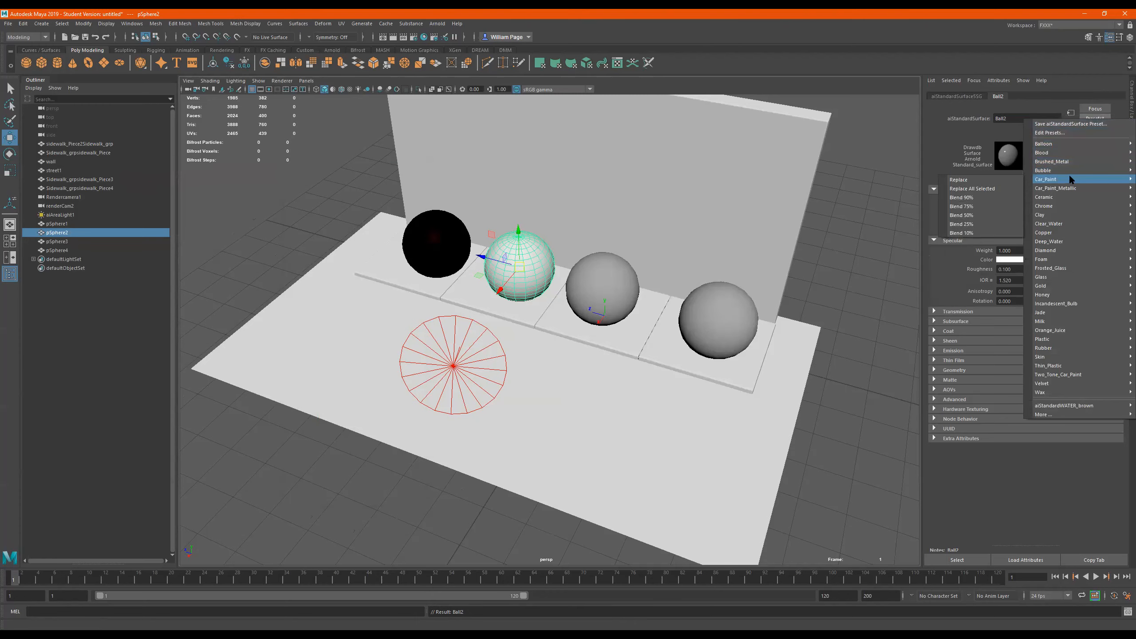
left_click(1007, 170)
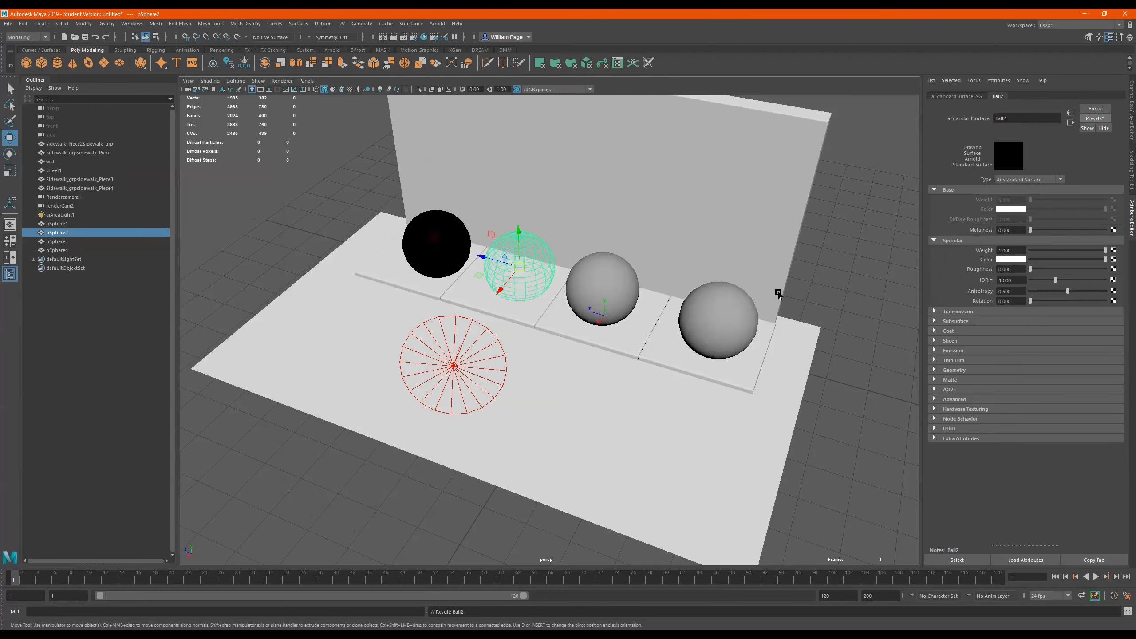
Step: Assign a new aiStandardSurface material to the third sphere, pSphere3, and name it ball3
left_click(610, 262)
right_click(598, 277)
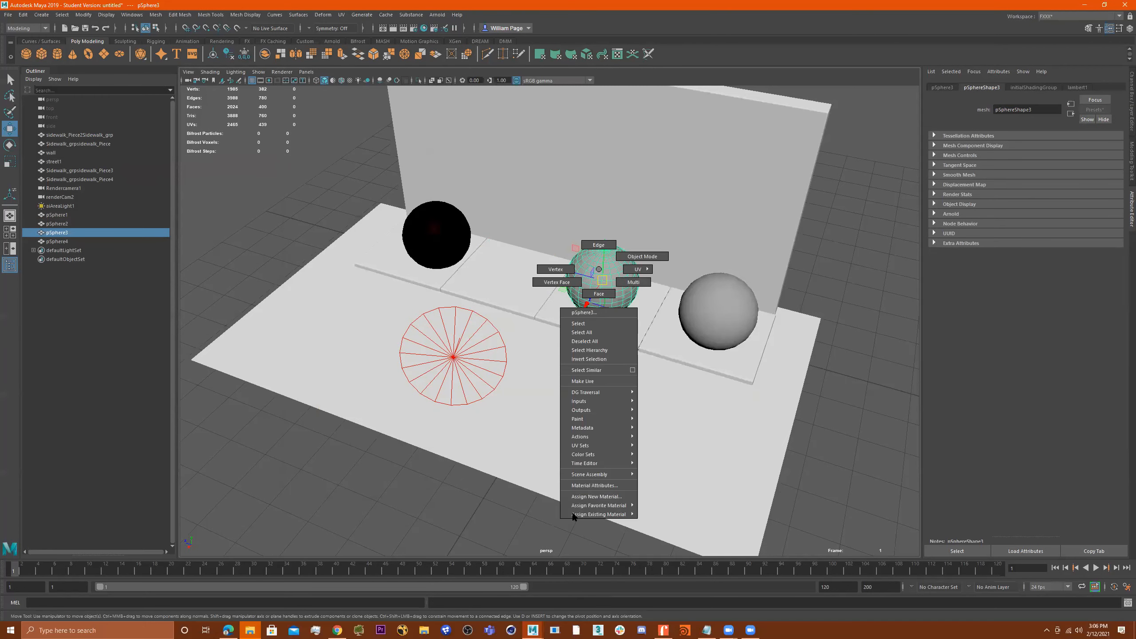
left_click(588, 496)
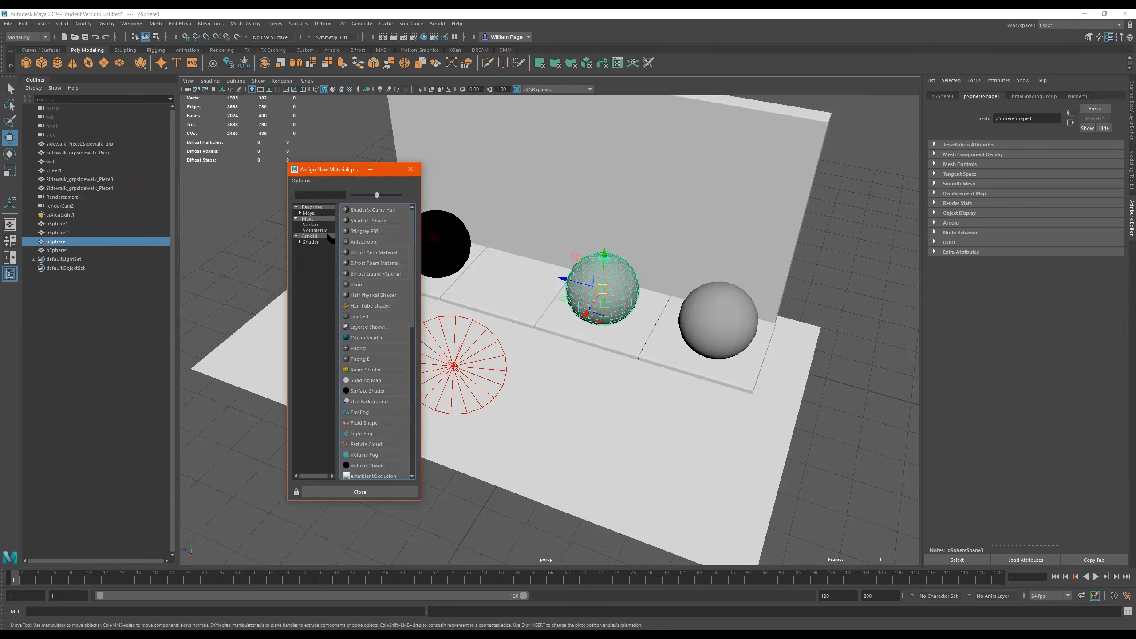
left_click(372, 317)
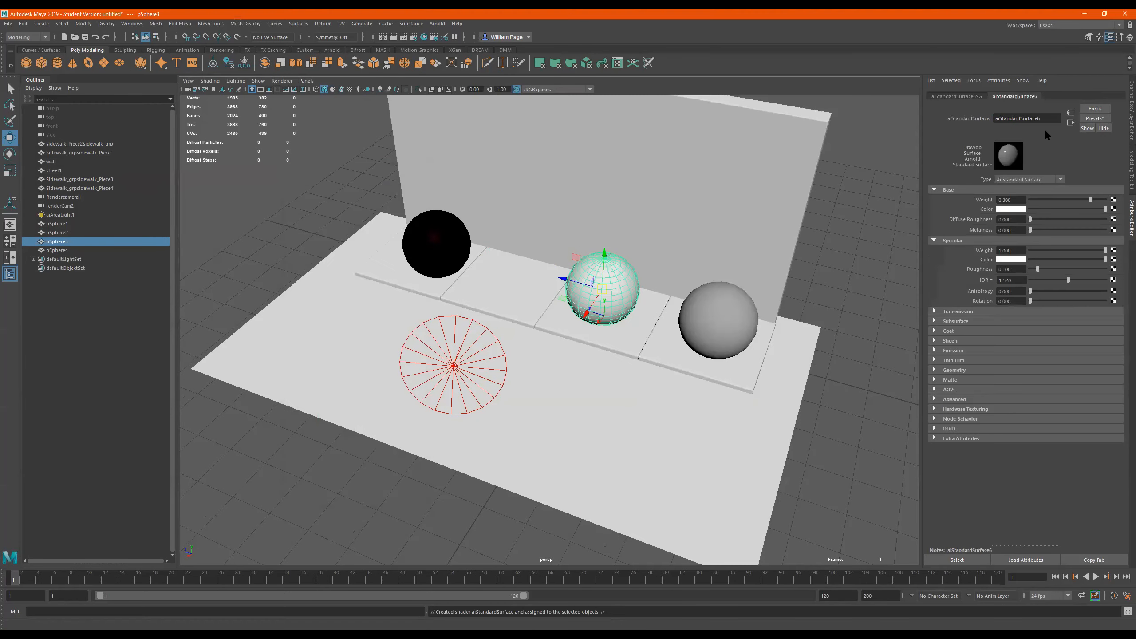
type("ball3")
key("Return")
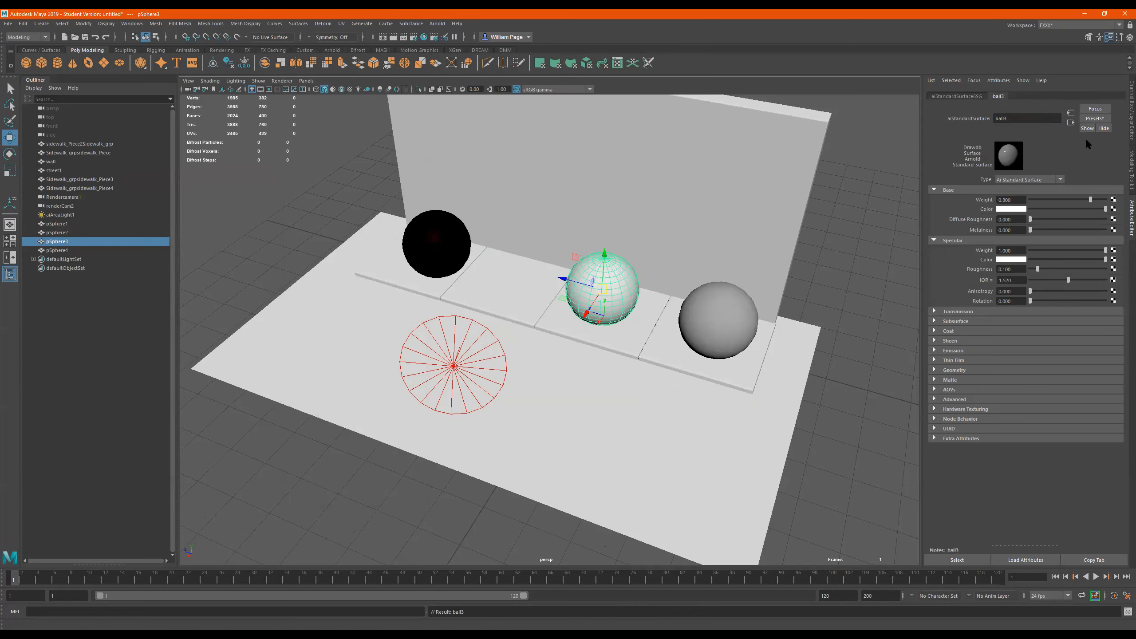
Step: Replace the ball3 material's settings with the Plastic preset
left_click(1094, 119)
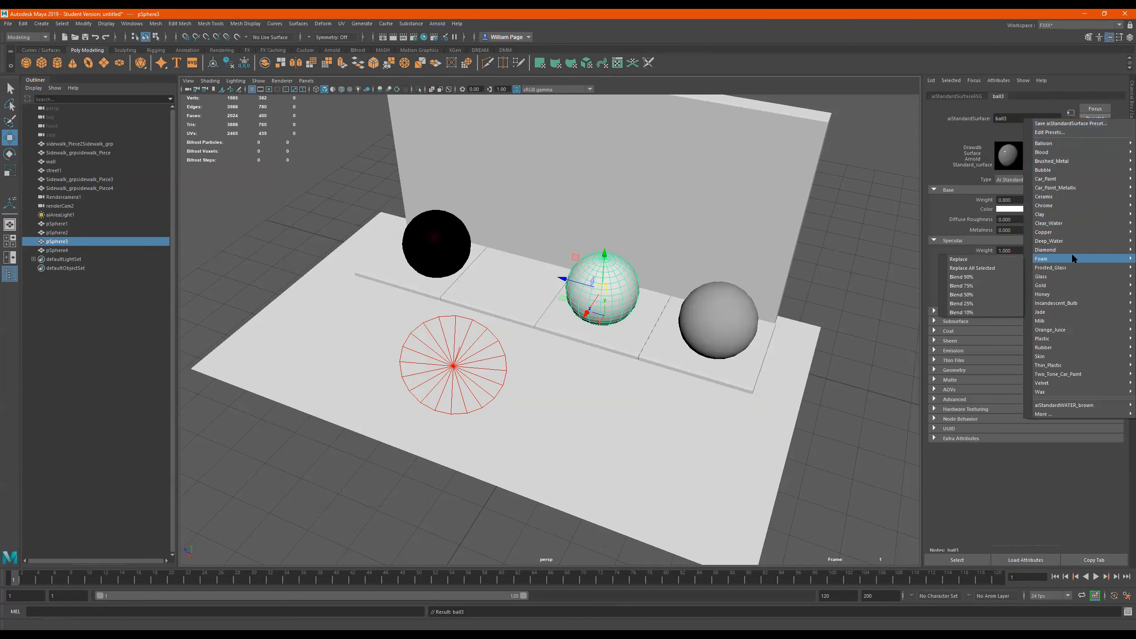
mouse_move(1068, 229)
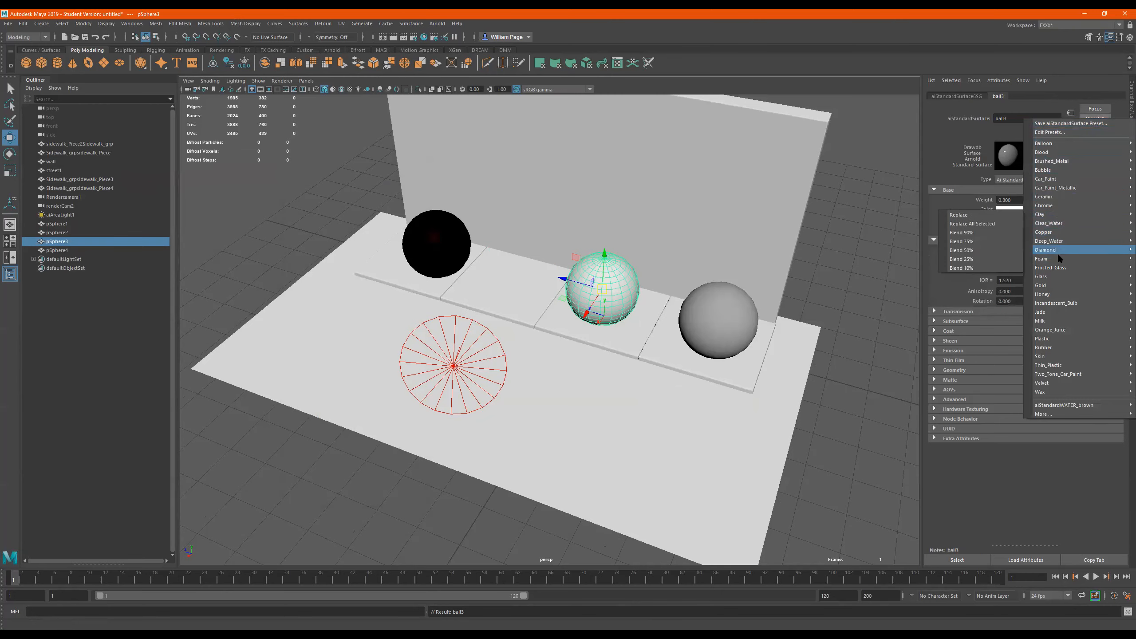
mouse_move(1054, 267)
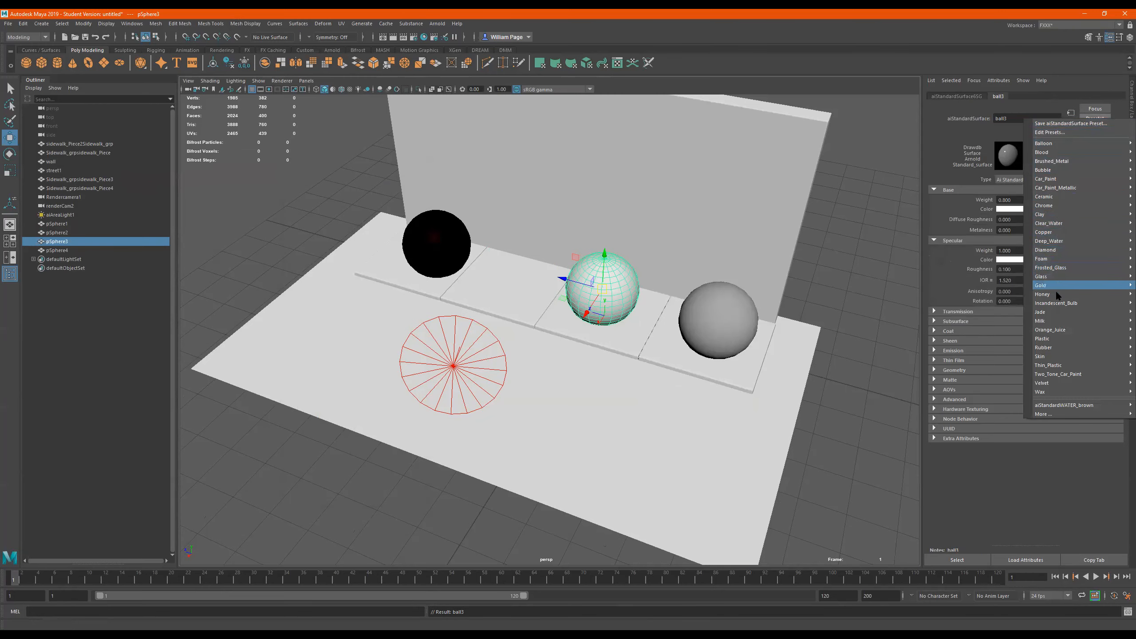
mouse_move(1057, 305)
mouse_move(1055, 334)
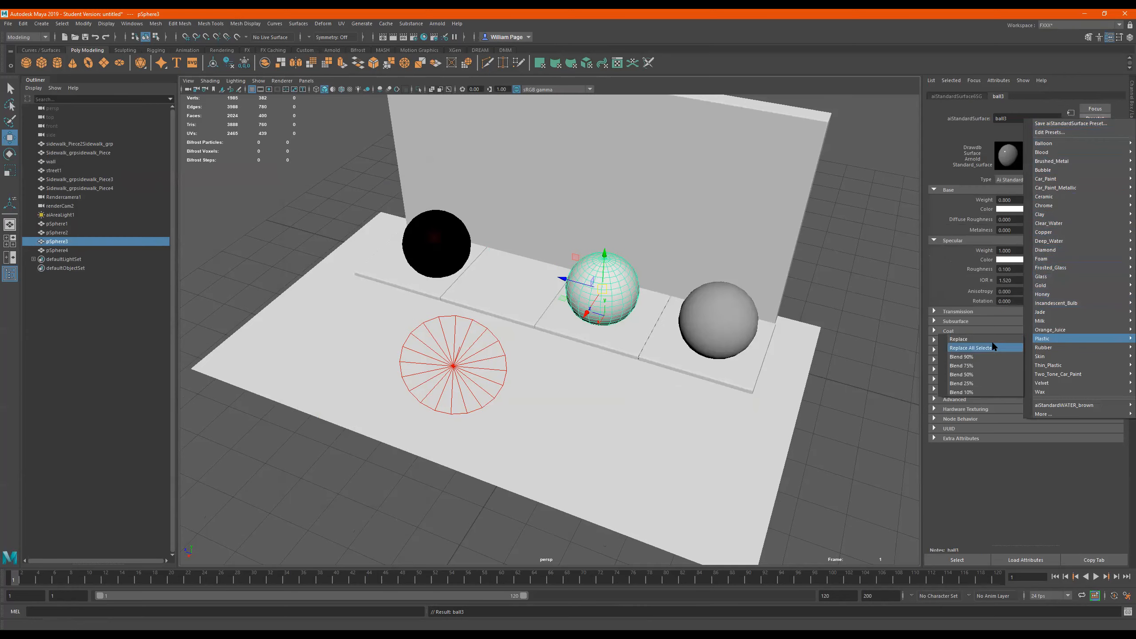
left_click(991, 337)
Step: Assign a new aiStandardSurface material to the fourth sphere, pSphere4, and replace its settings with the Chrome preset
left_click(708, 299)
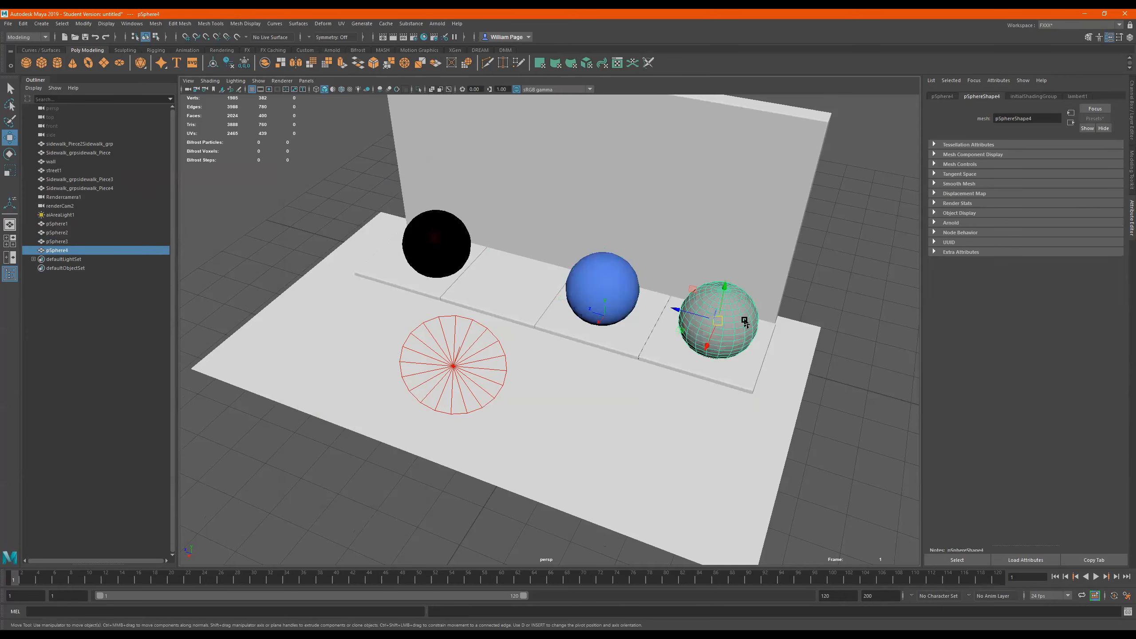
right_click_drag(734, 311, 711, 532)
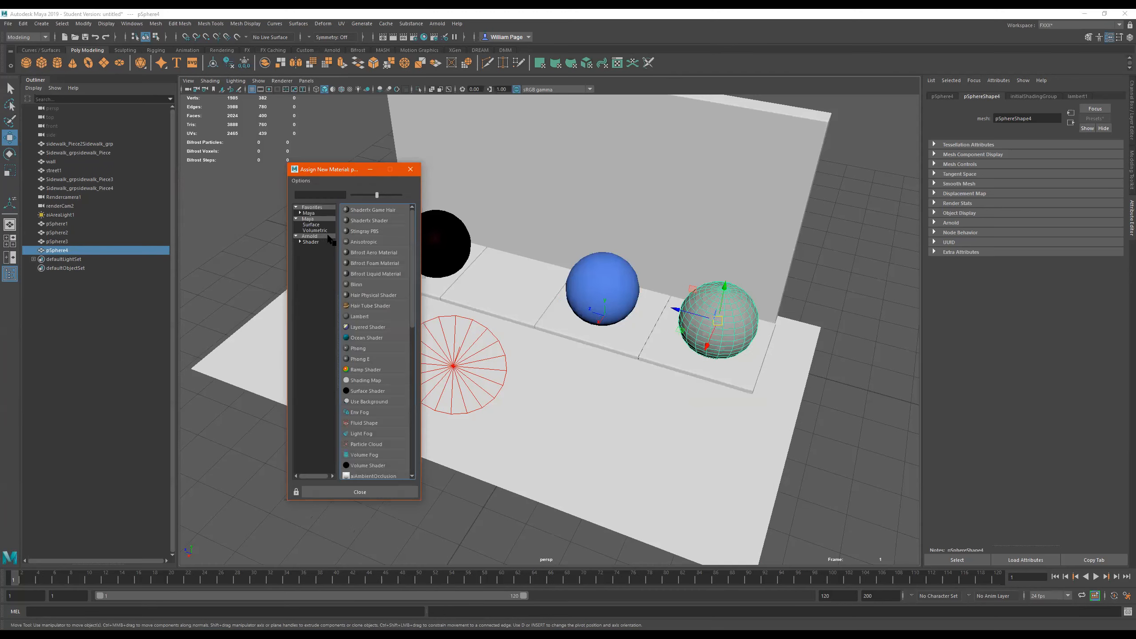
left_click(329, 227)
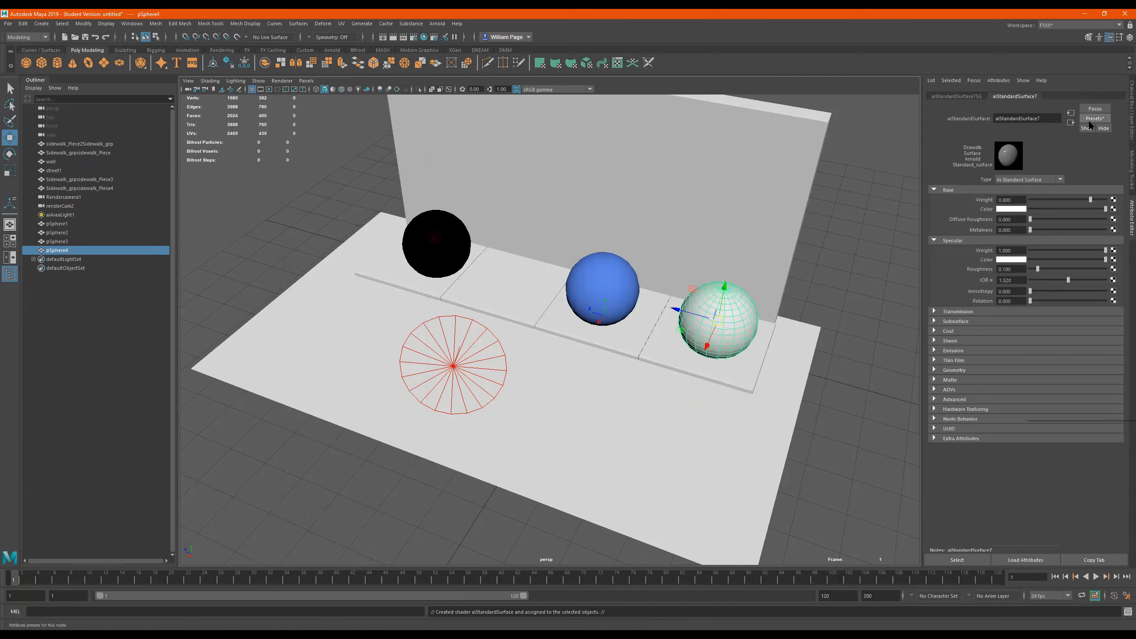
left_click(1090, 119)
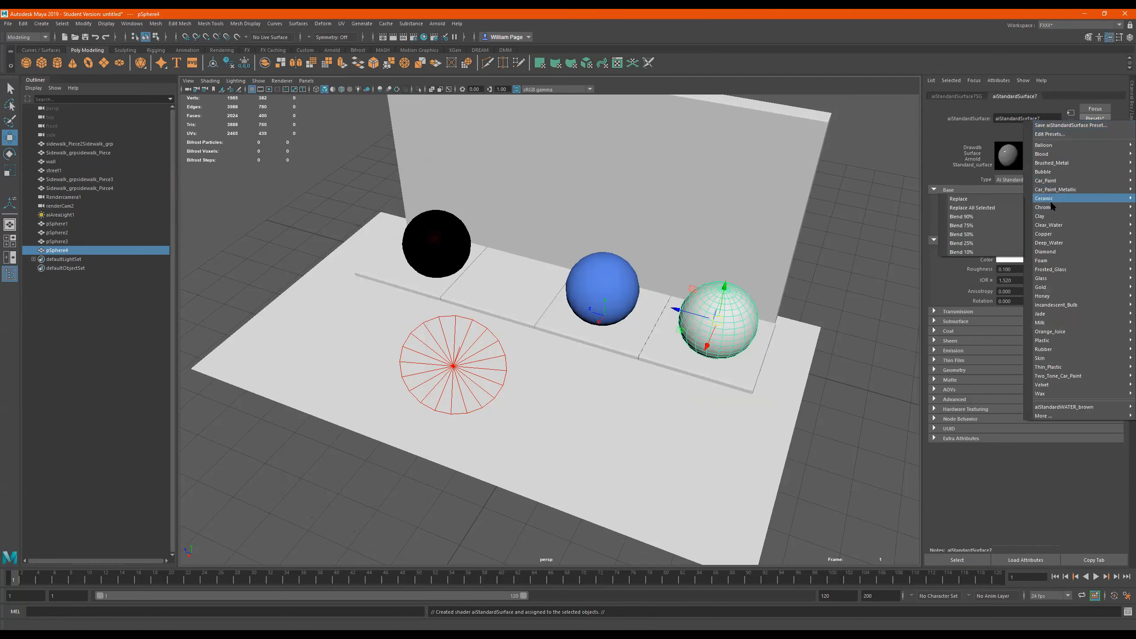
left_click(1016, 207)
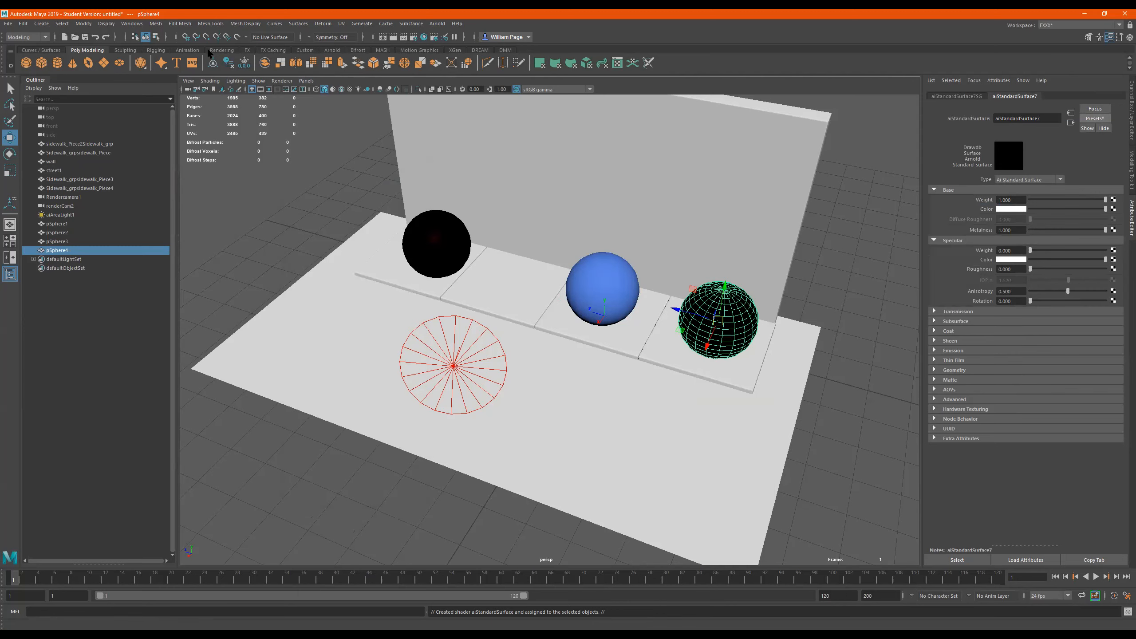
Step: Render the scene in Arnold RenderView and raise the exposure of aiAreaLight1 to 5
left_click(332, 50)
left_click(335, 63)
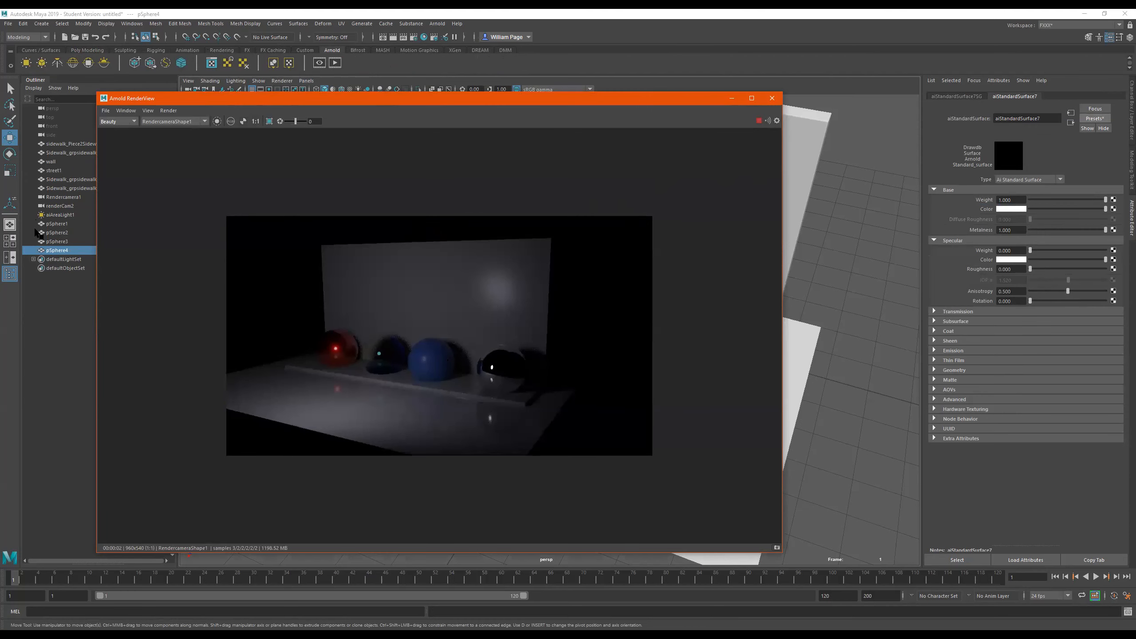
left_click(60, 215)
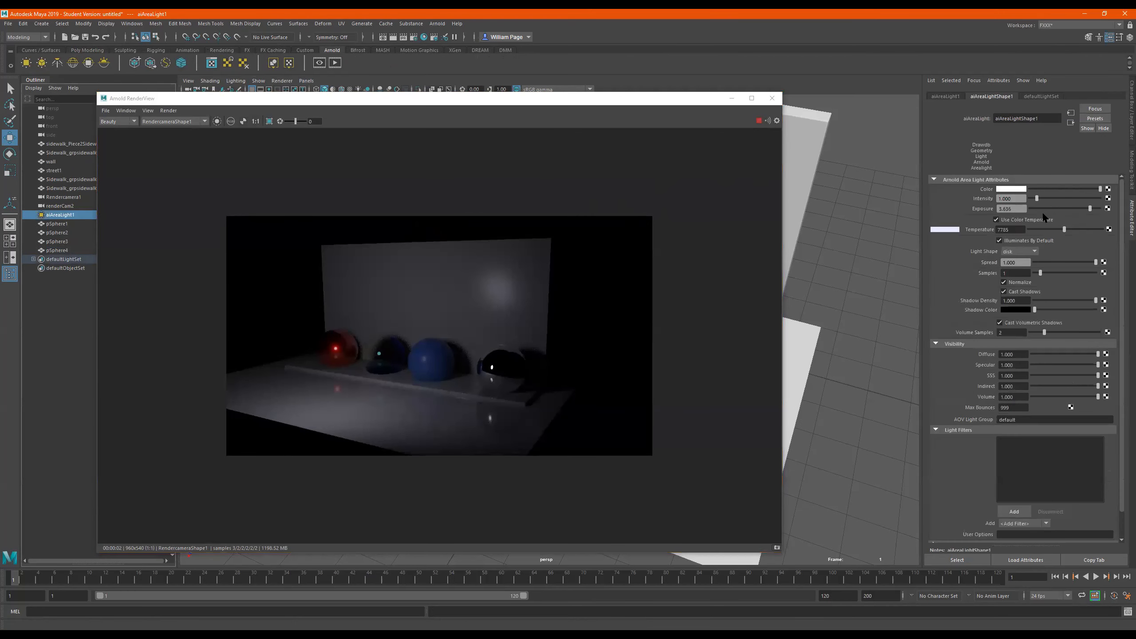
left_click_drag(1090, 208, 1114, 210)
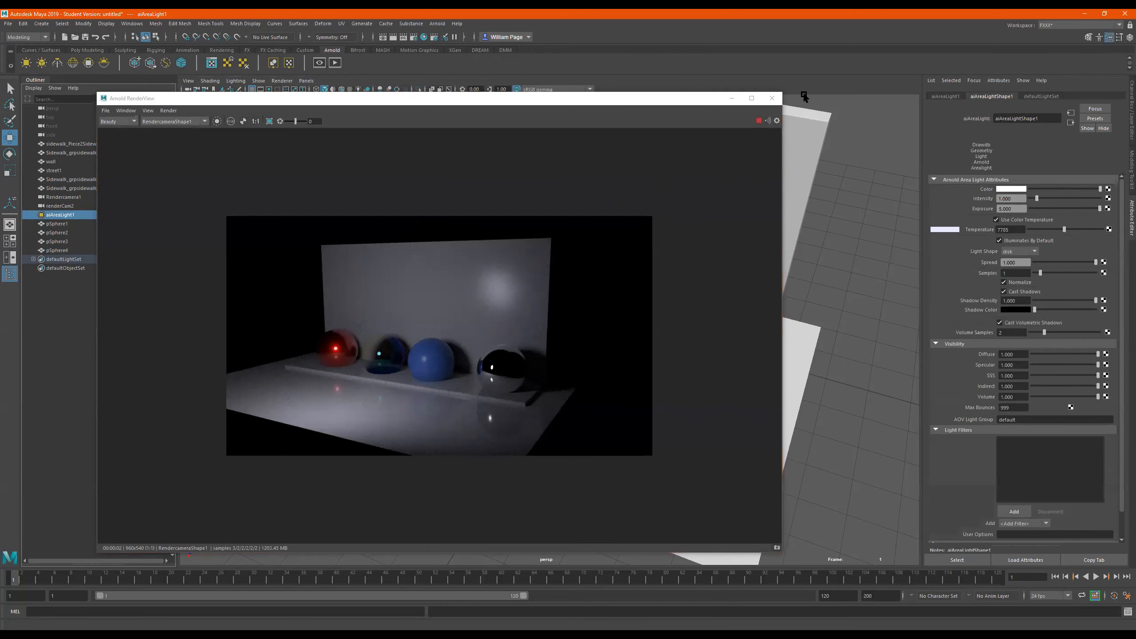
Step: Close the render window and add an Arnold Skydome Light to the scene
left_click(776, 102)
left_click_drag(680, 254, 635, 246, "alt")
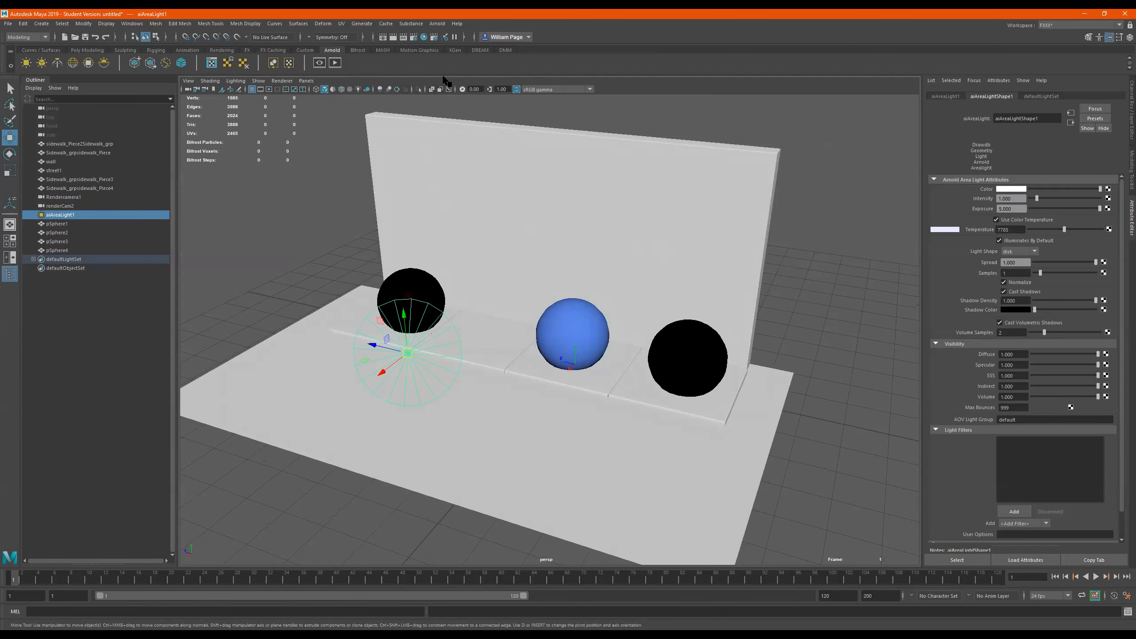
left_click(438, 23)
mouse_move(492, 68)
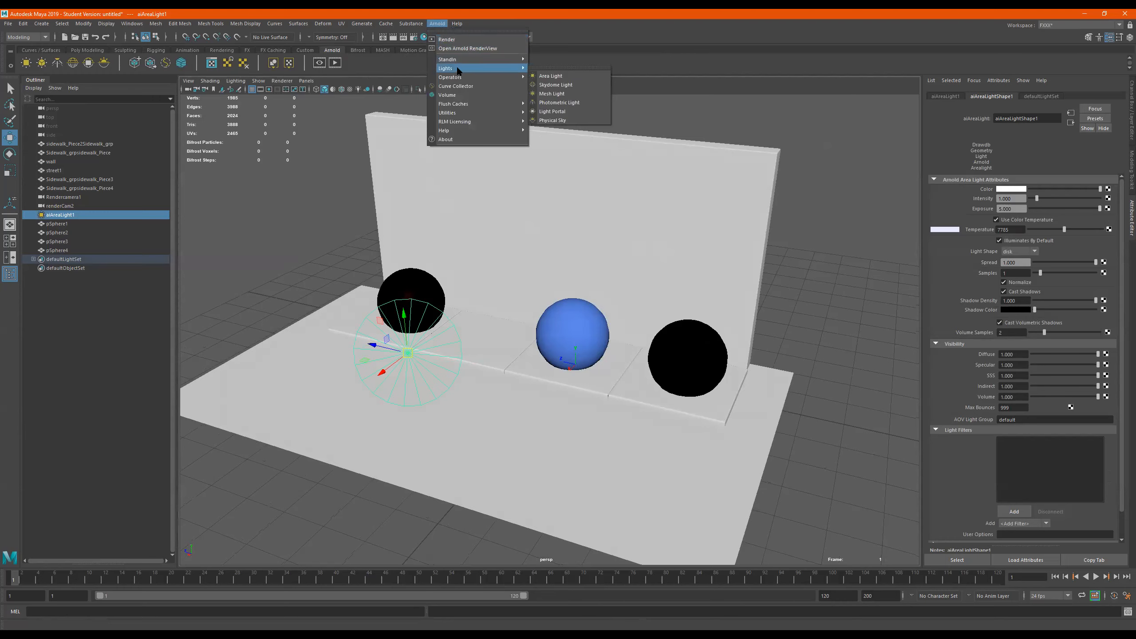
left_click(553, 88)
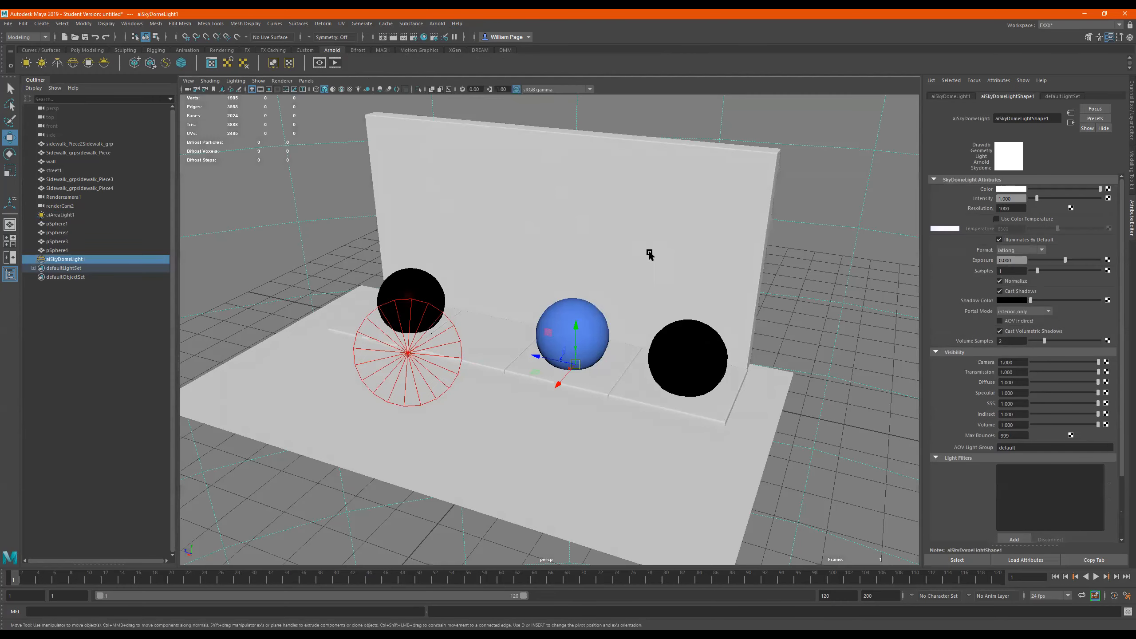
left_click_drag(571, 299, 619, 272, "alt")
middle_click_drag(619, 273, 592, 250, "alt")
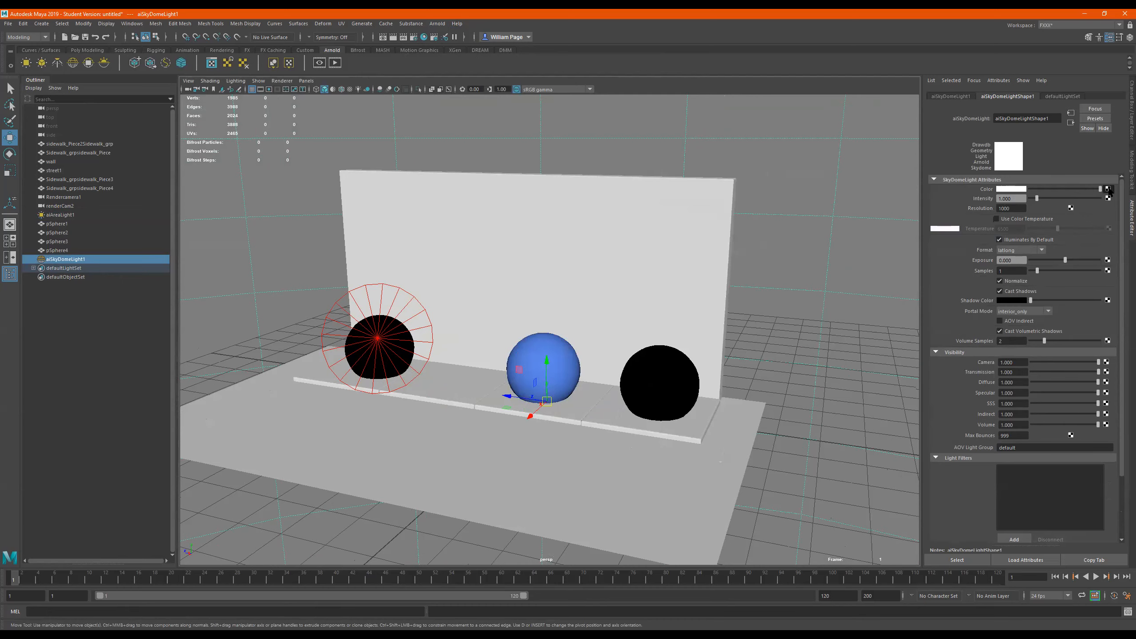
Step: Connect a file texture to the skydome light's color and load the image LA_Downtown_Helipad_Night_A_3k.tx
left_click(1108, 189)
left_click(385, 240)
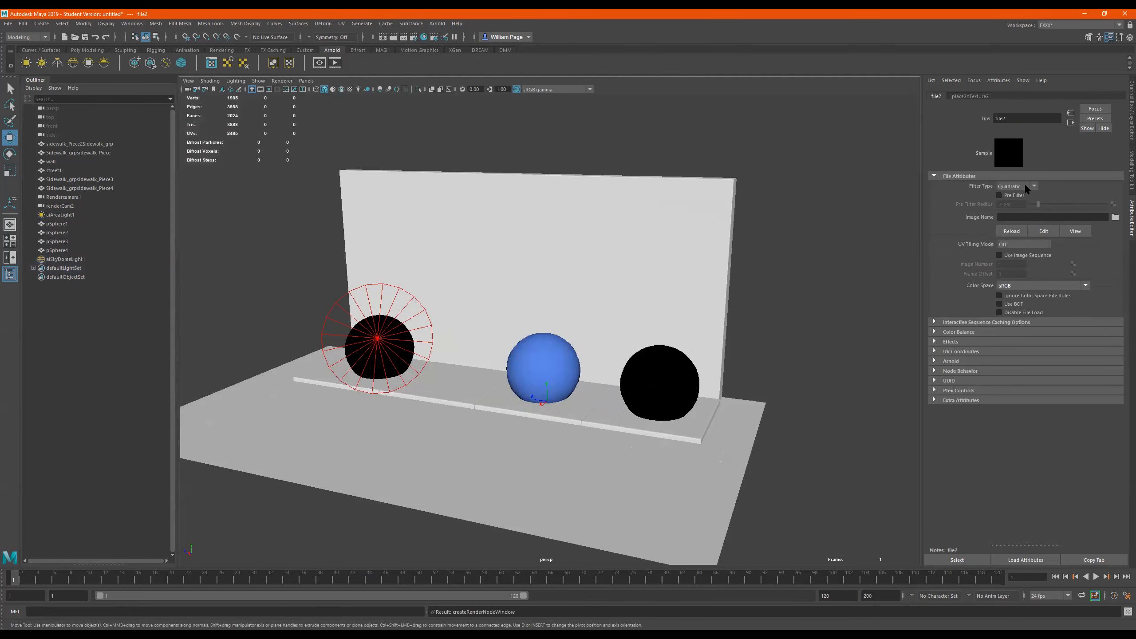
left_click(1116, 218)
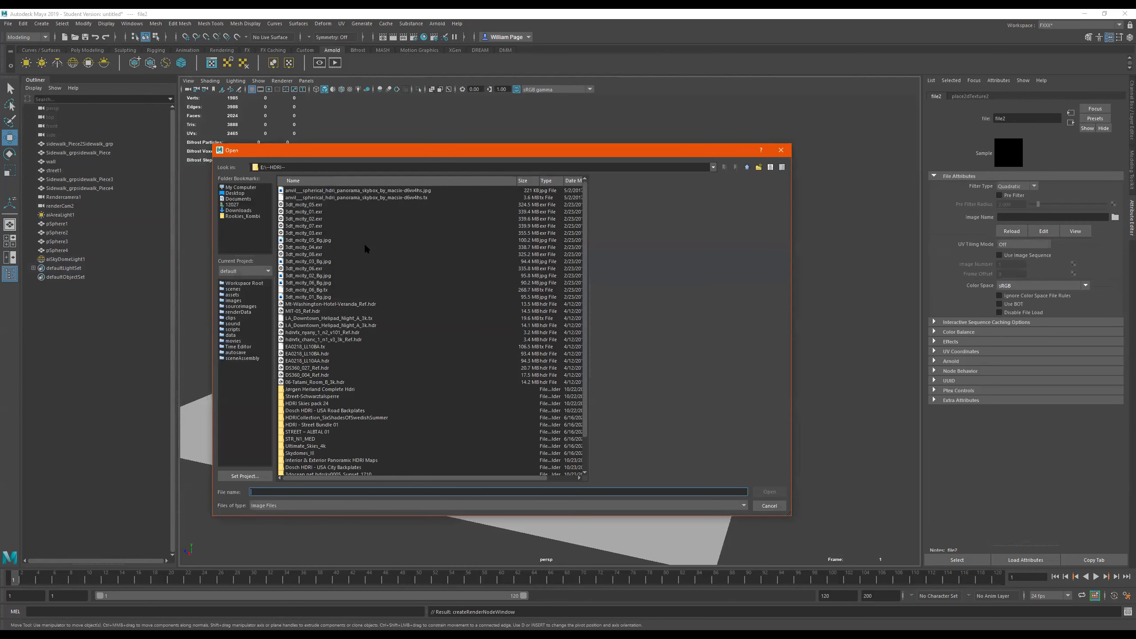
left_click(348, 321)
double_click(349, 321)
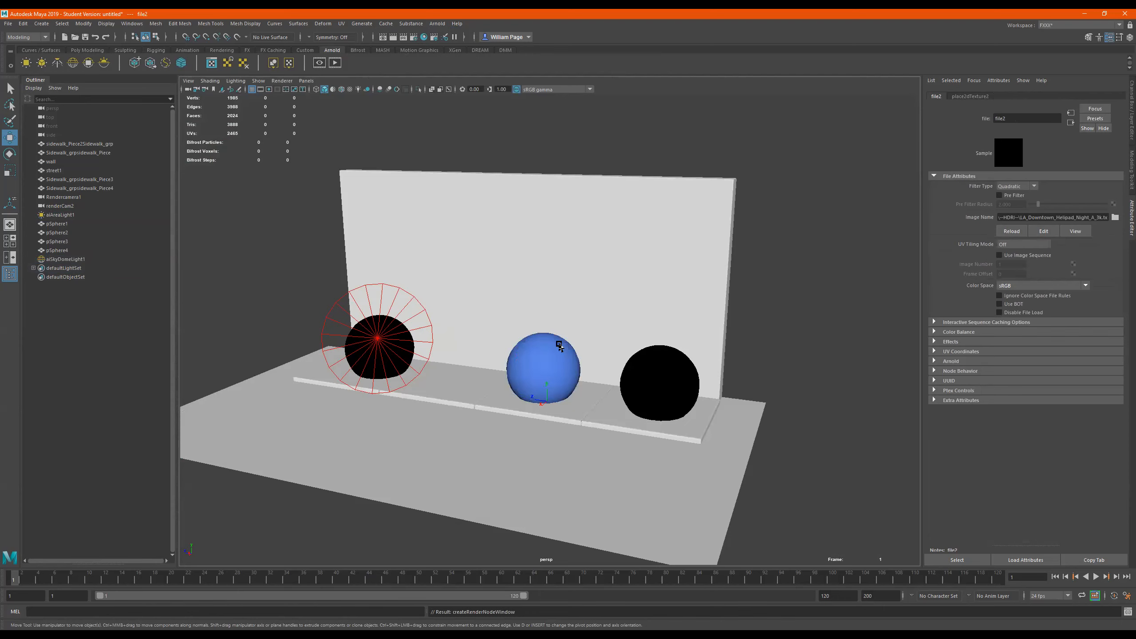
Step: Select the textured skydome light and render the scene again in Arnold RenderView
left_click_drag(359, 310, 426, 326, "alt")
left_click(426, 325)
right_click_drag(427, 326, 778, 315, "alt")
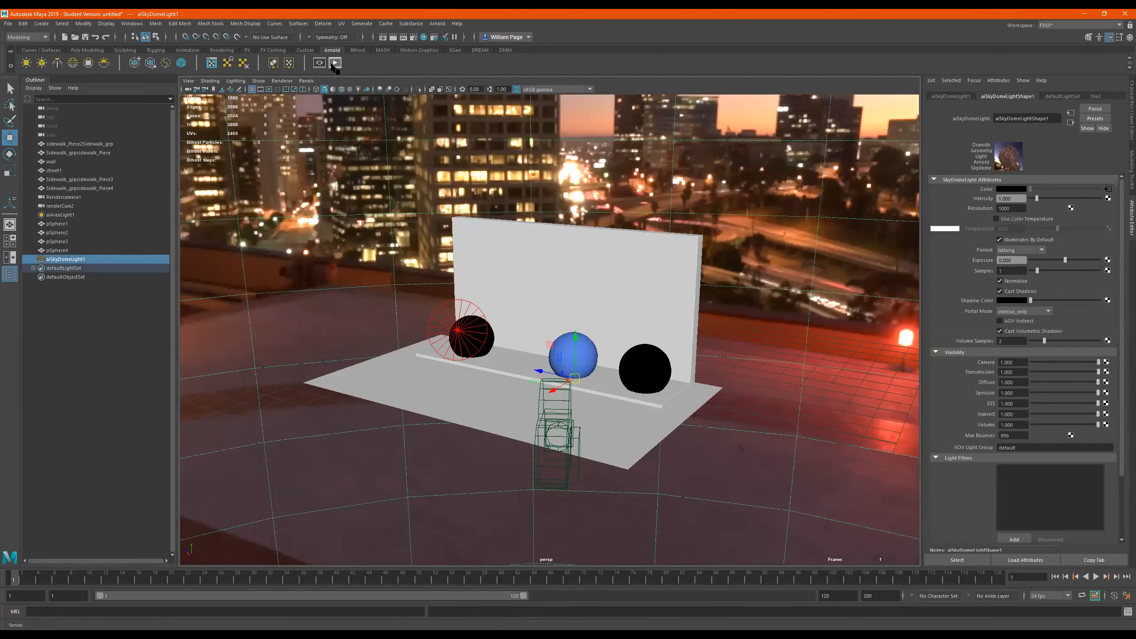
left_click(335, 63)
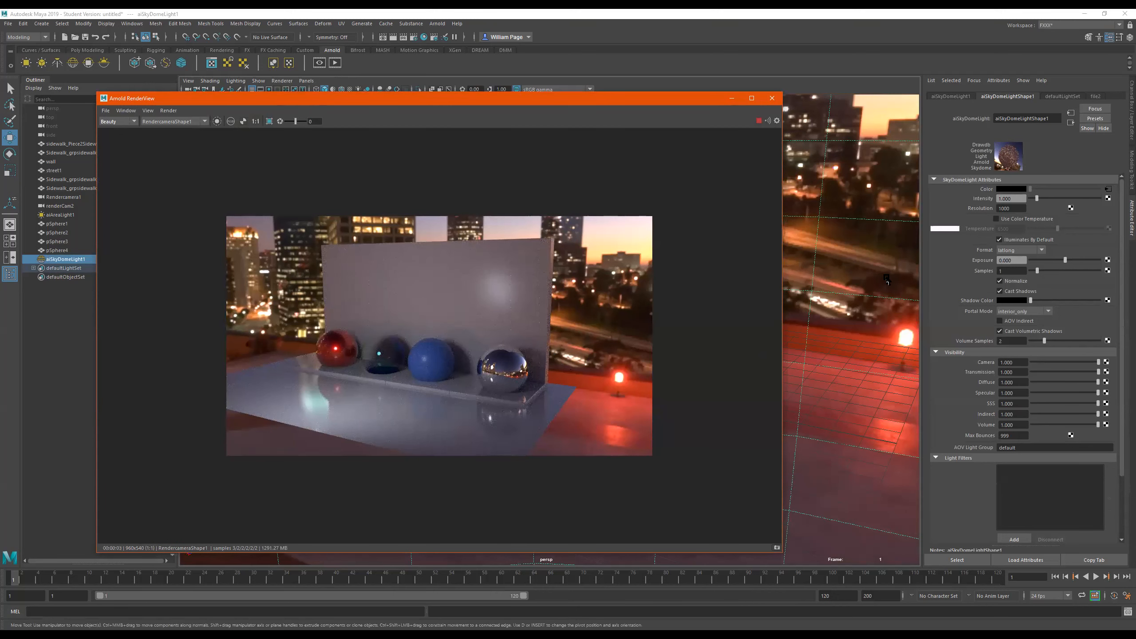
Step: Store two render snapshots, one with aiSkyDomeLight1 hidden and one with it shown again
left_click(51, 260)
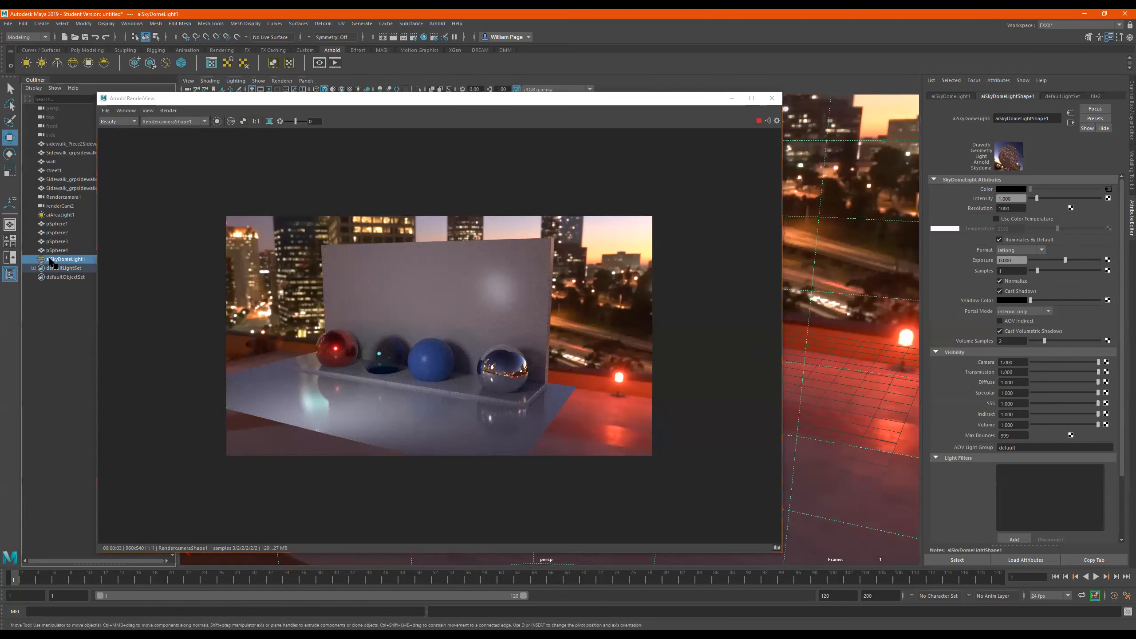
key("h")
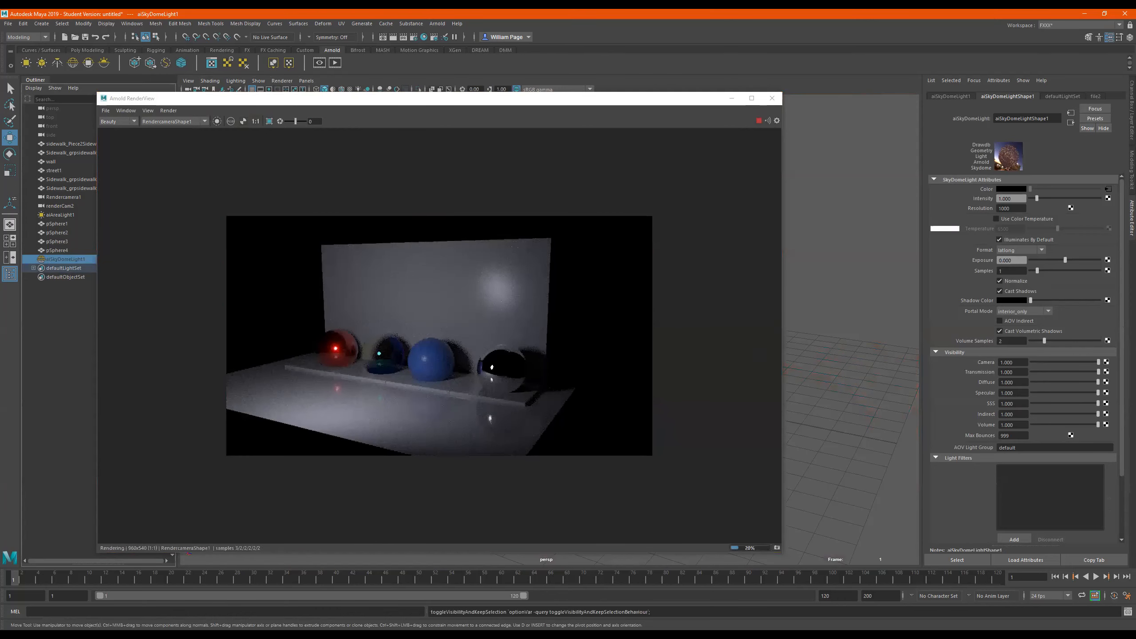
left_click(776, 547)
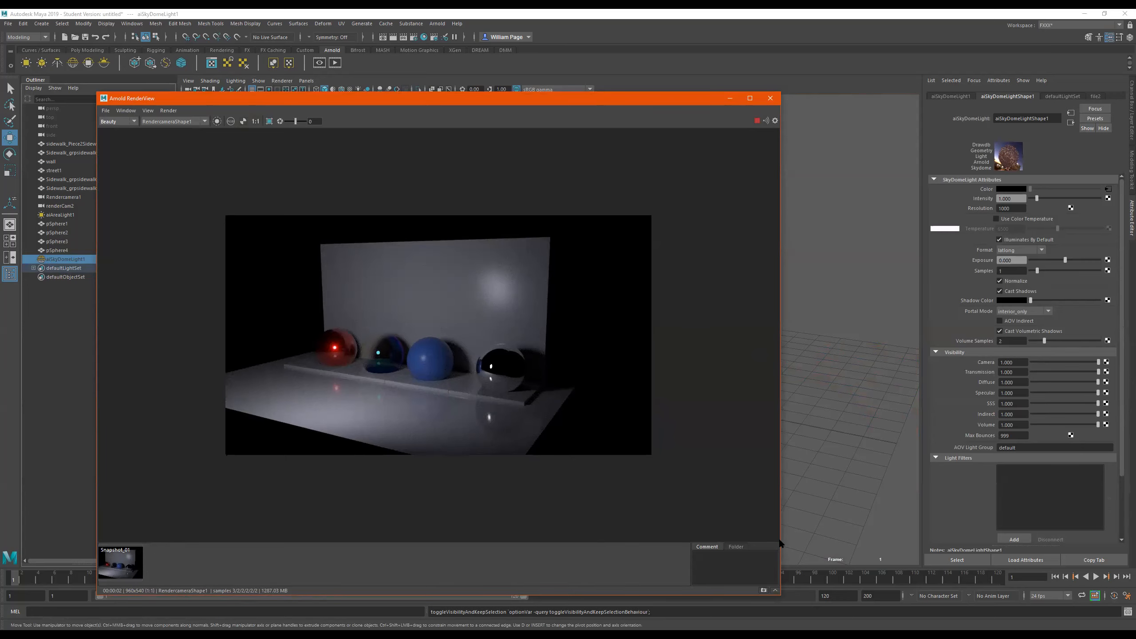
left_click(53, 269)
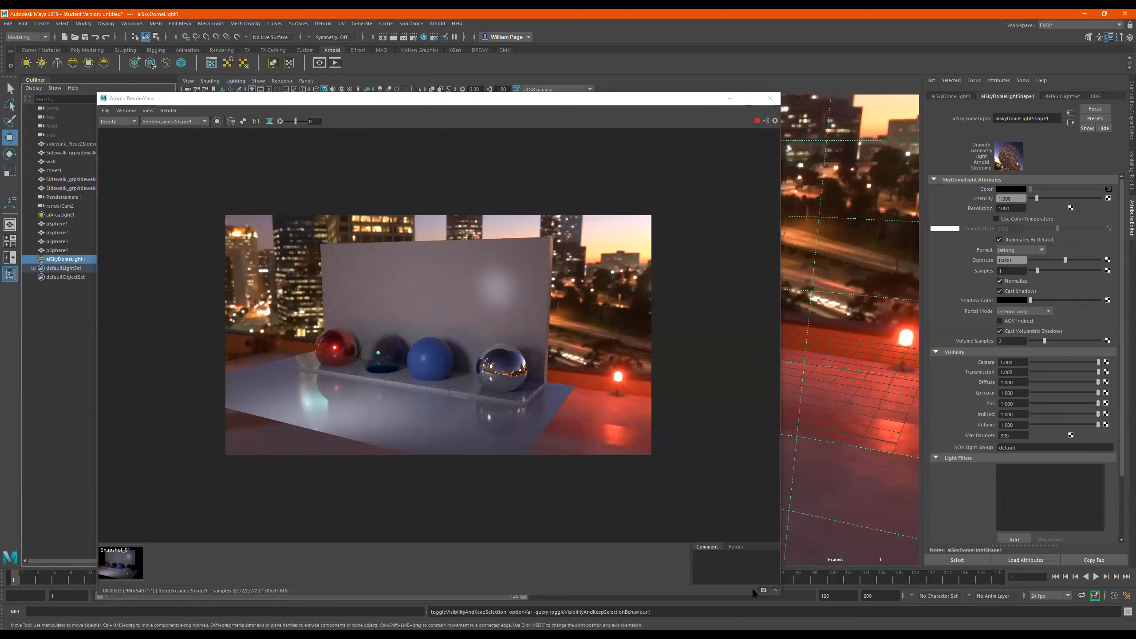
left_click(764, 591)
Step: Compare the two snapshots repeatedly, examining the spheres' reflections and shadows up close, and return to the live render
left_click(117, 569)
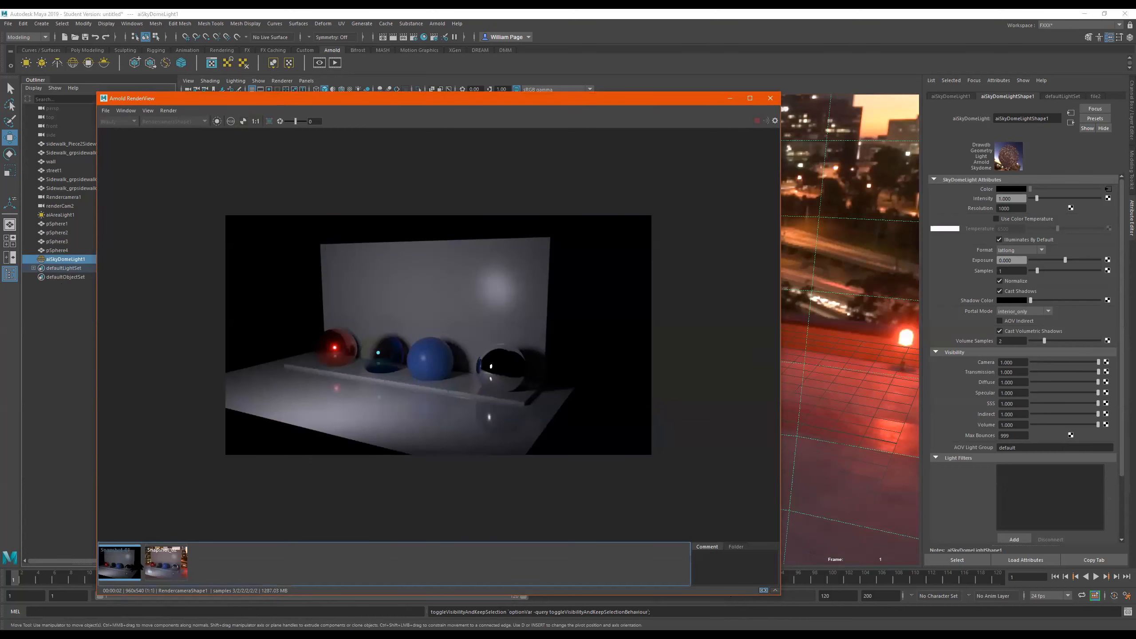
left_click(119, 564)
left_click(119, 563)
left_click(166, 562)
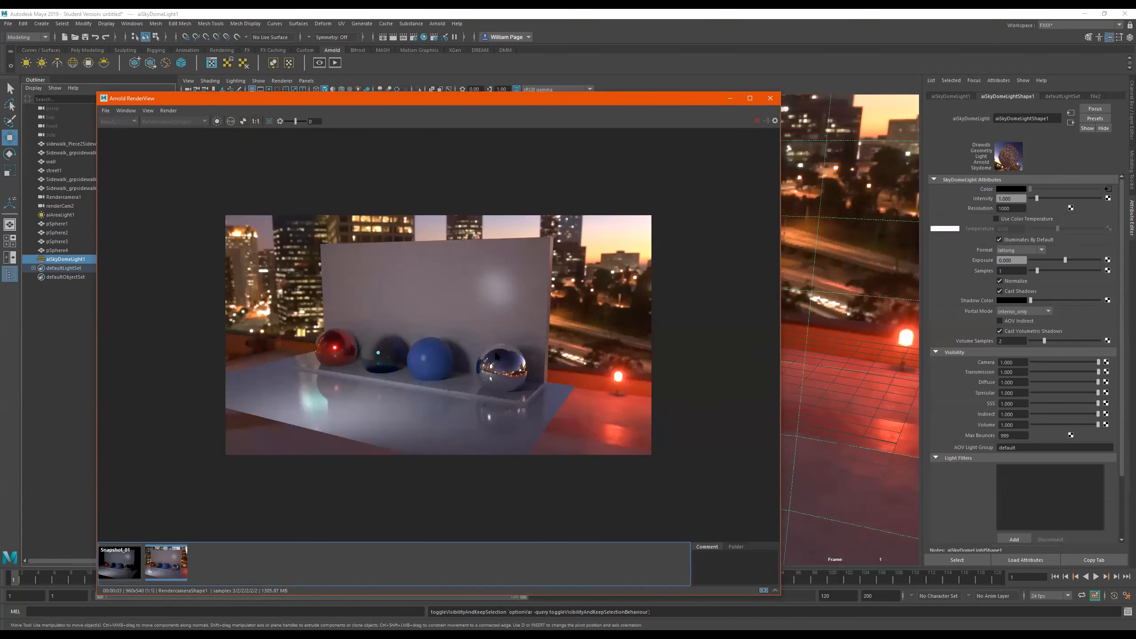
scroll(479, 336, "up", 2)
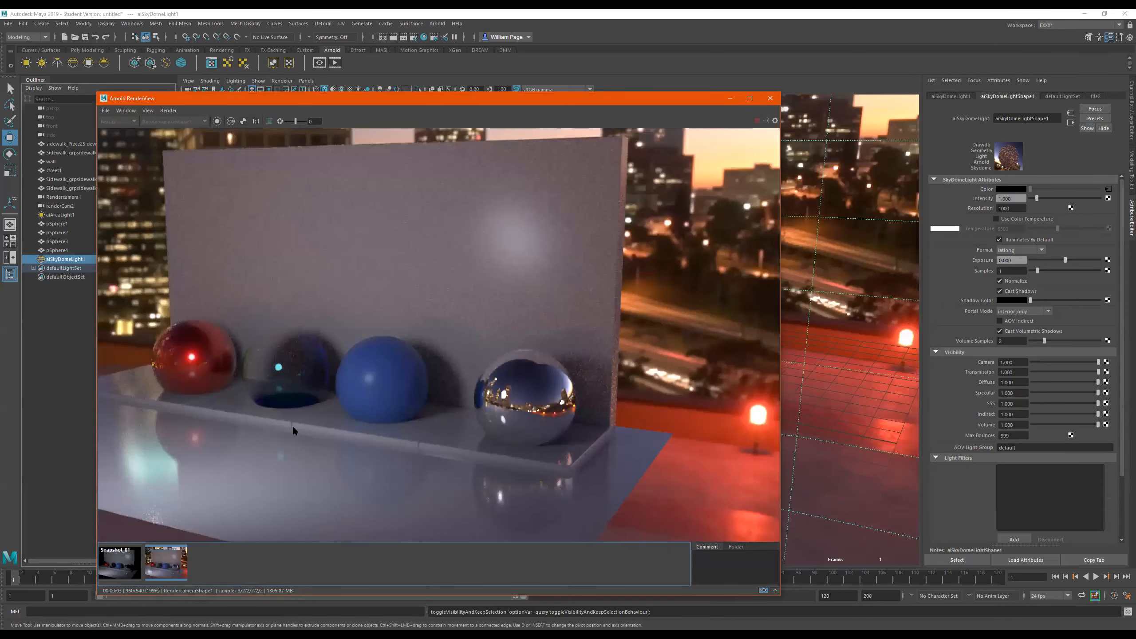
left_click(112, 563)
left_click(113, 562)
left_click(113, 562)
left_click(165, 564)
left_click(112, 564)
left_click(164, 564)
scroll(297, 409, "up", 2)
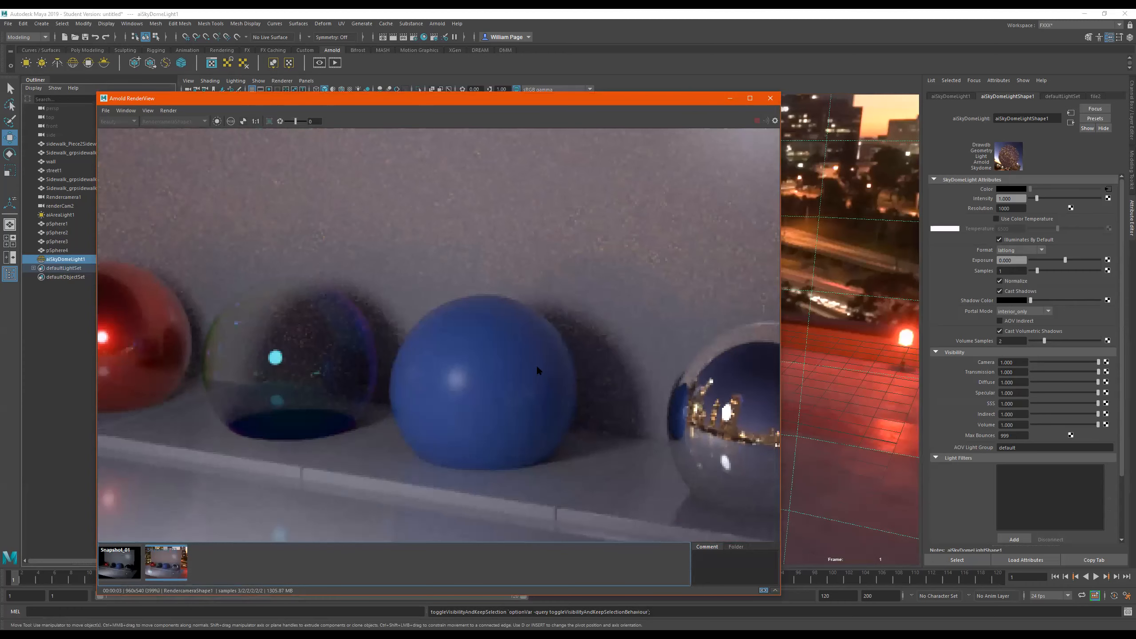
left_click(118, 561)
left_click(164, 562)
left_click(118, 562)
left_click(165, 562)
left_click(119, 562)
left_click(169, 557)
left_click(124, 557)
left_click(167, 557)
left_click(123, 557)
left_click(174, 557)
left_click(128, 562)
left_click(166, 560)
left_click(125, 562)
left_click(165, 559)
left_click(127, 565)
left_click(165, 564)
left_click(124, 564)
left_click(166, 563)
scroll(527, 405, "down", 2)
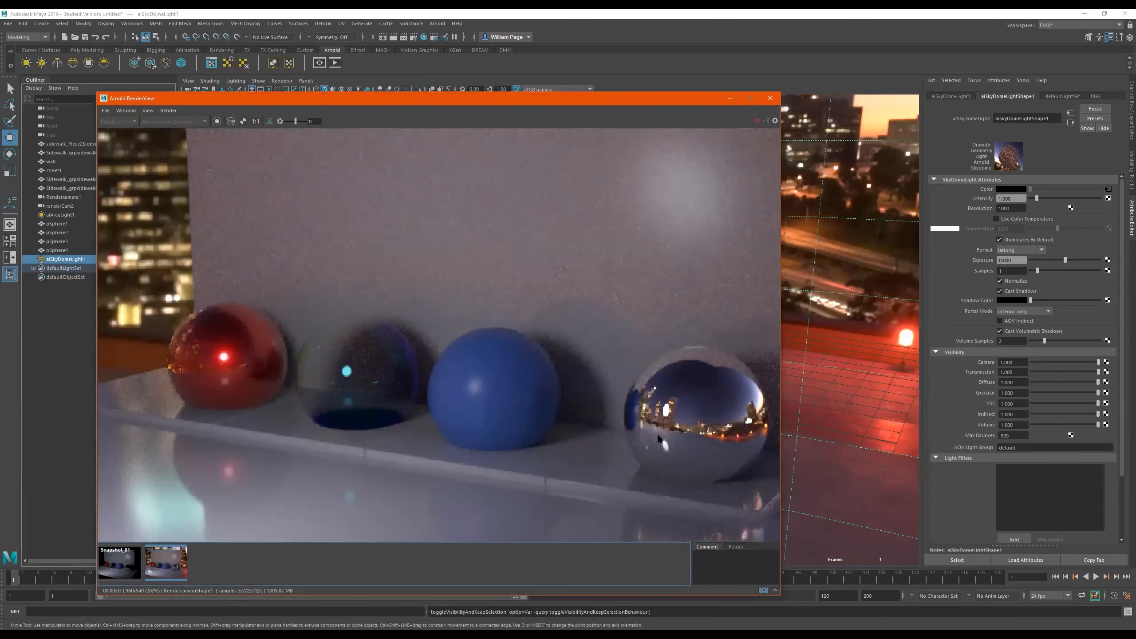
scroll(705, 432, "up", 2)
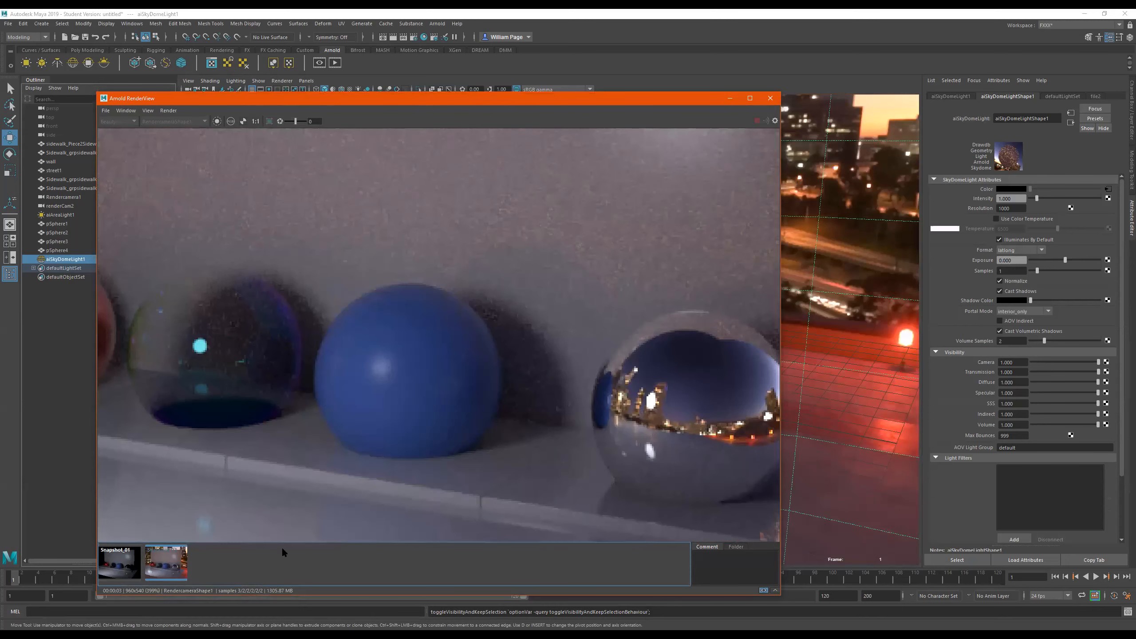
left_click(125, 565)
left_click(158, 574)
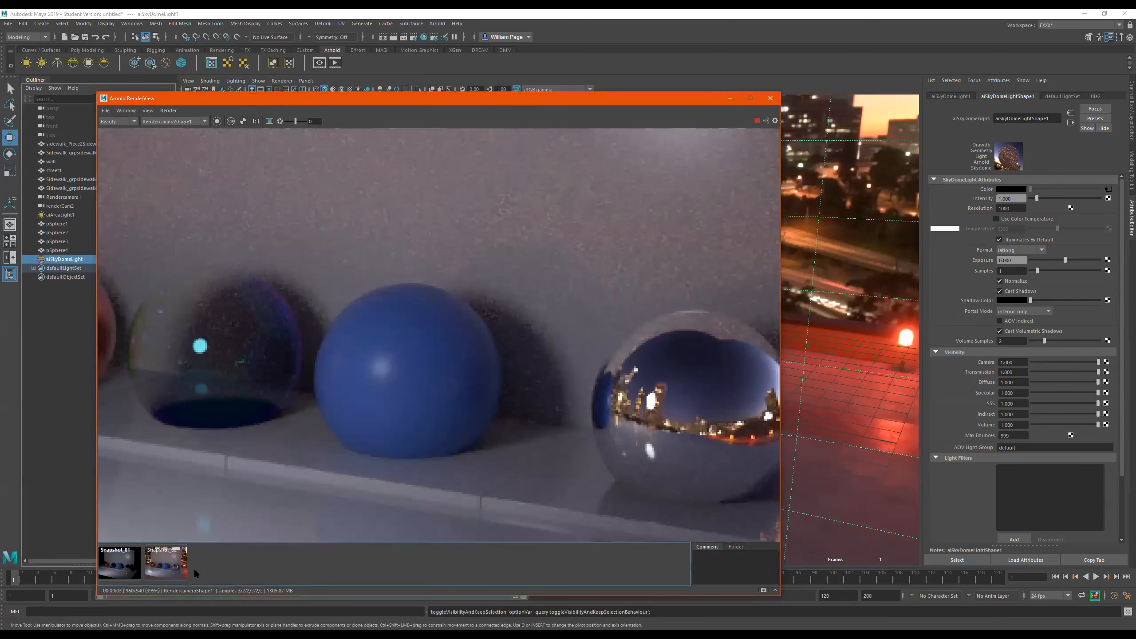
left_click(127, 568)
left_click(164, 571)
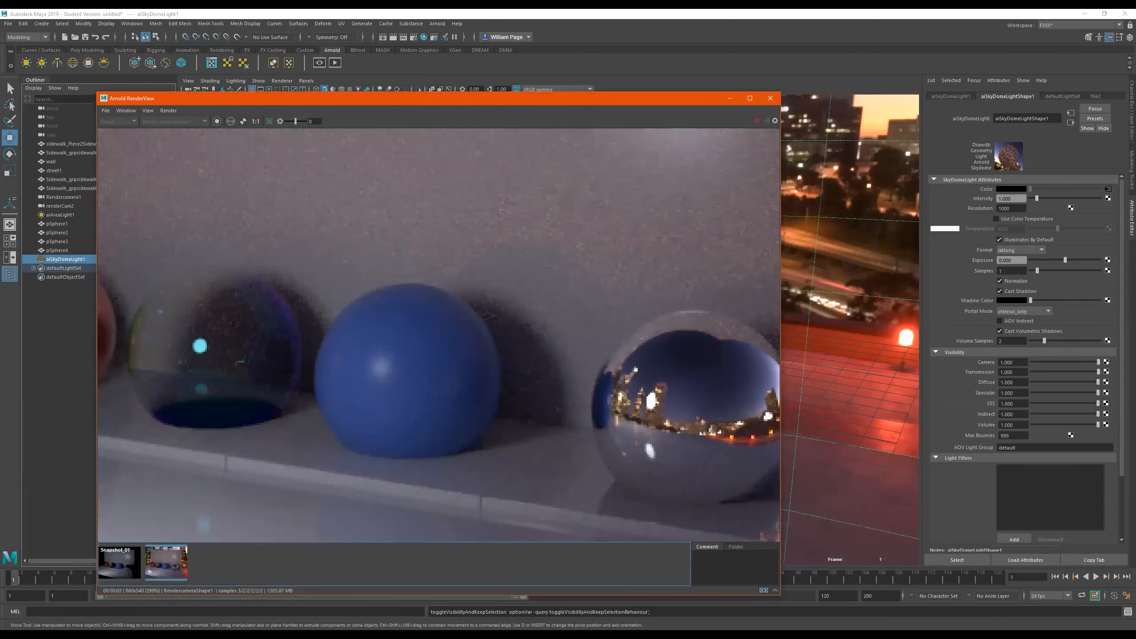
scroll(493, 380, "down", 8)
scroll(493, 380, "up", 2)
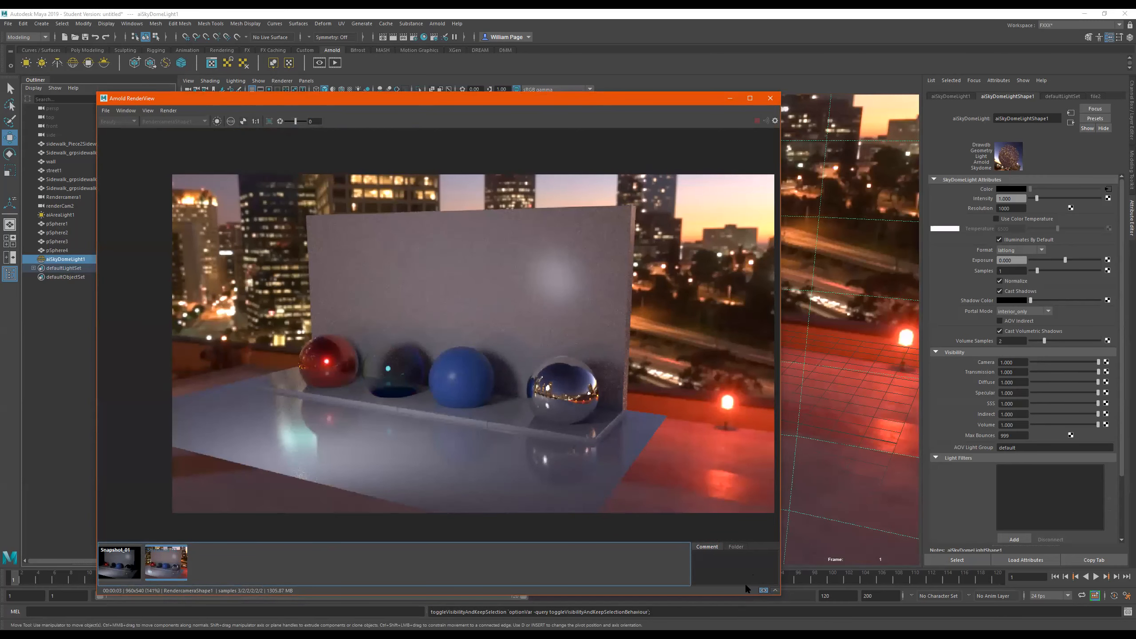
left_click(763, 590)
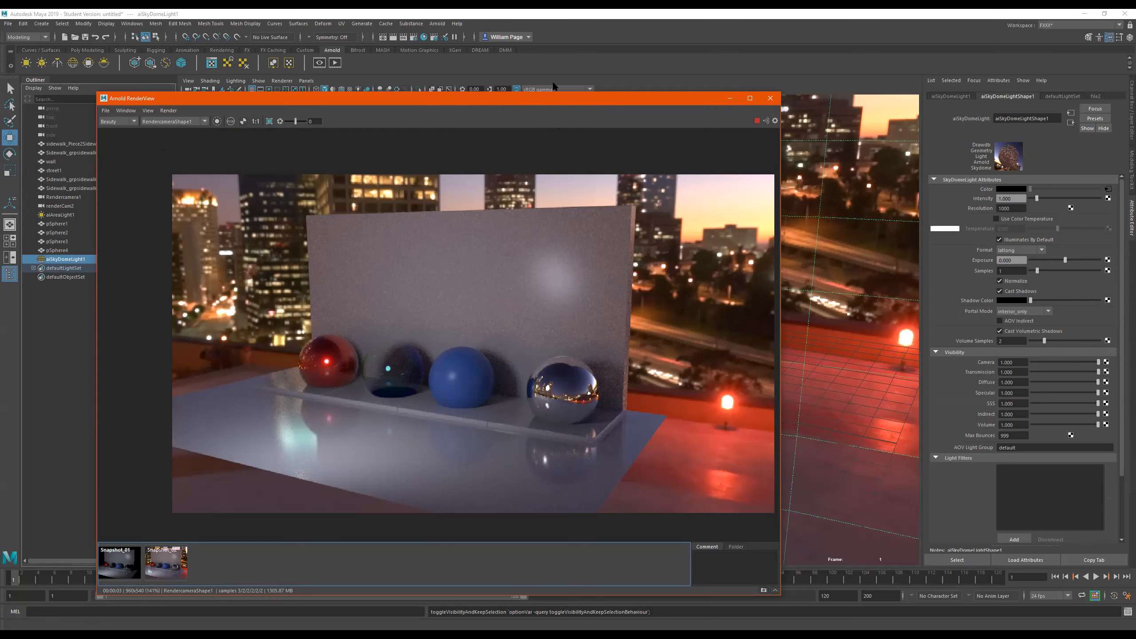
Step: Frame the scene beside the render window, rotate the skydome light about its vertical axis, and store a snapshot of the new render
left_click_drag(552, 98, 527, 61)
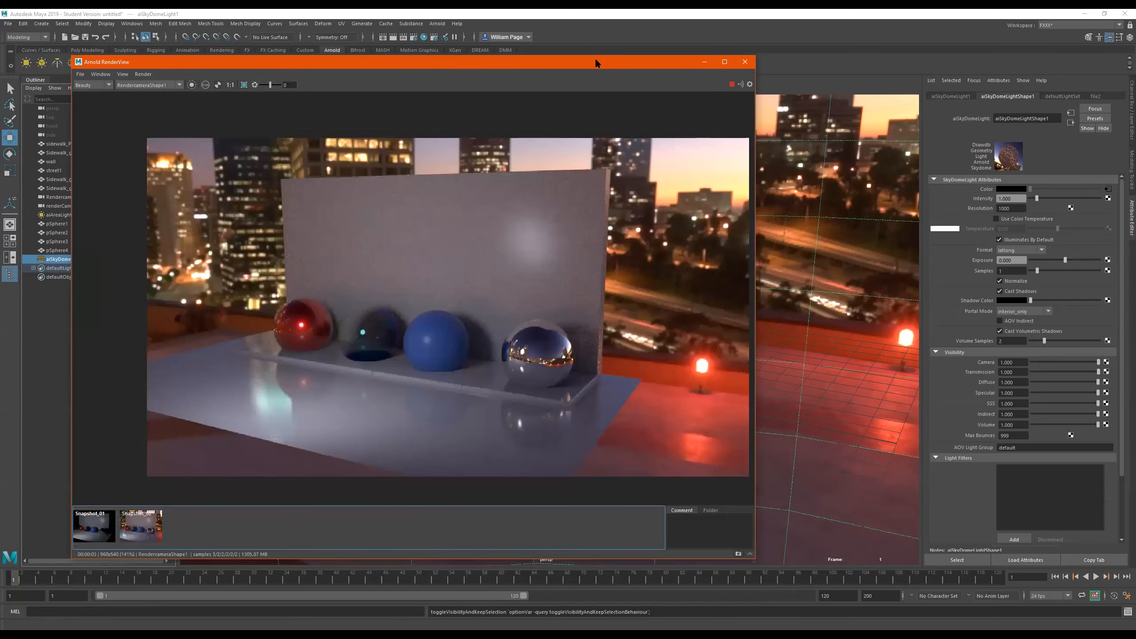
left_click_drag(642, 65, 509, 107)
right_click_drag(690, 300, 689, 179, "alt")
middle_click_drag(689, 179, 899, 138, "alt")
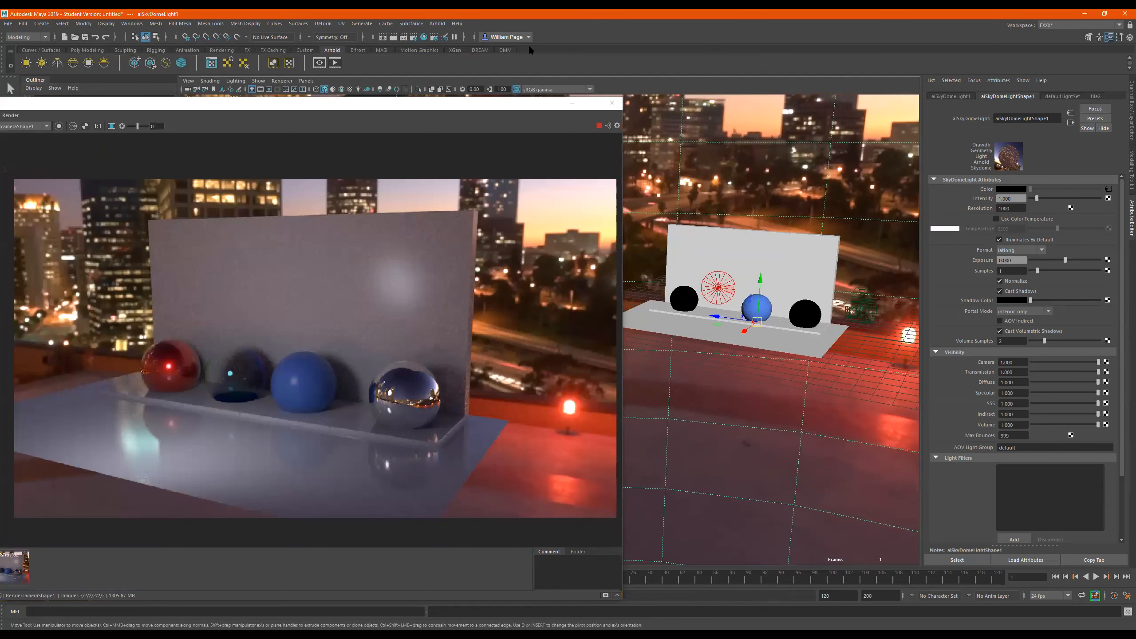
left_click_drag(489, 104, 528, 44)
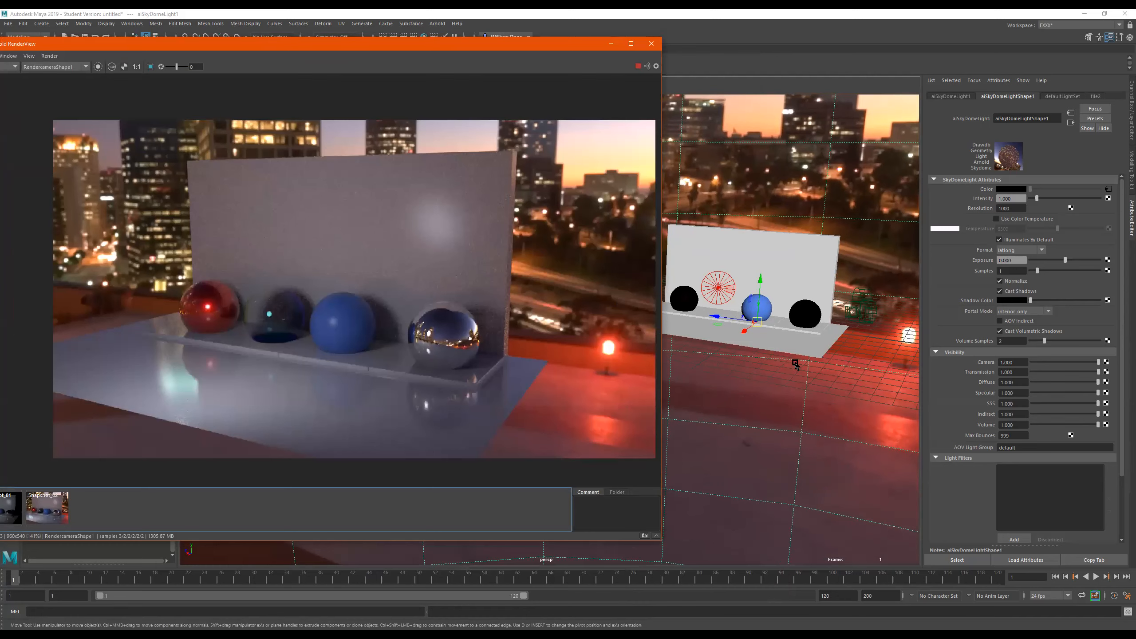
left_click(887, 299)
key("e")
left_click_drag(783, 330, 711, 333)
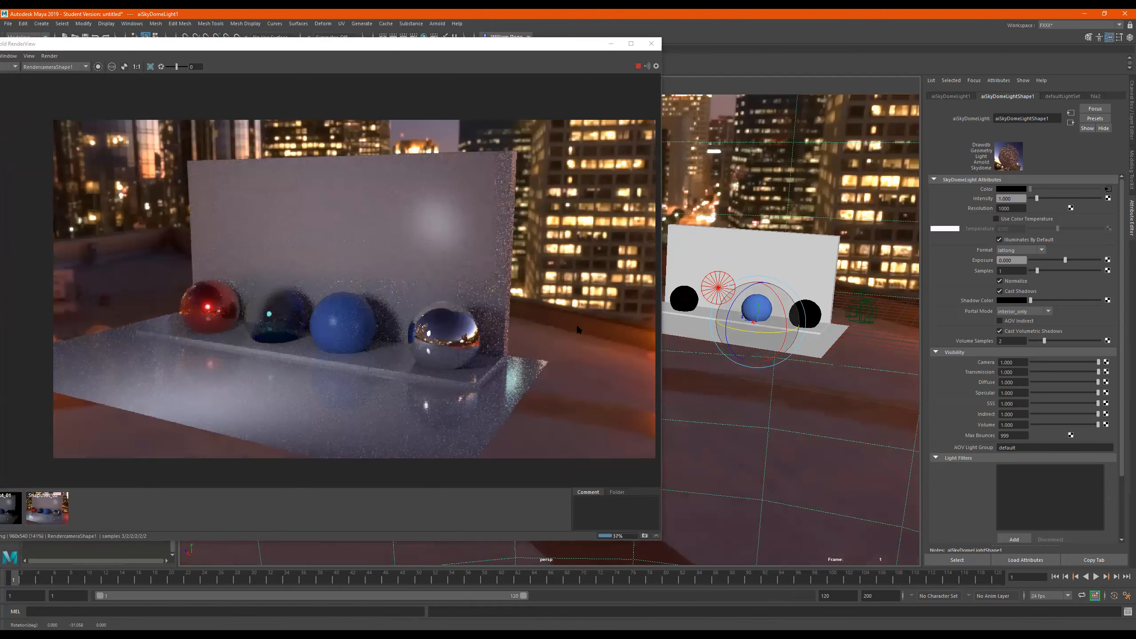
left_click(643, 536)
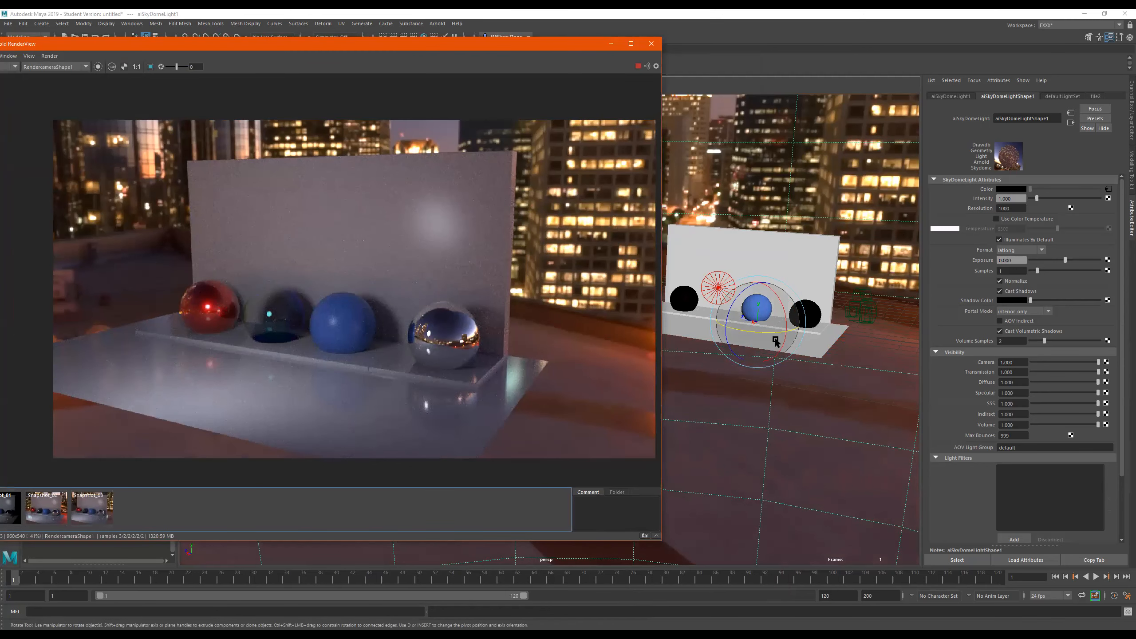
Step: Set the skydome light's Rotate Y to 45 and store a snapshot of the resulting render
left_click(948, 95)
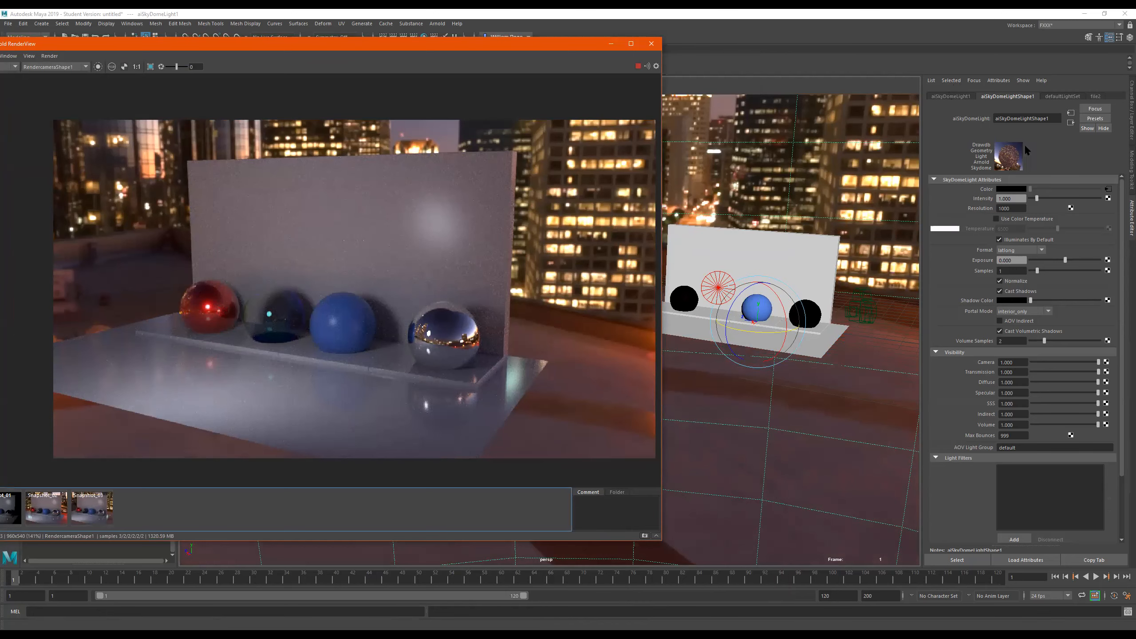
left_click_drag(1050, 164, 1020, 165)
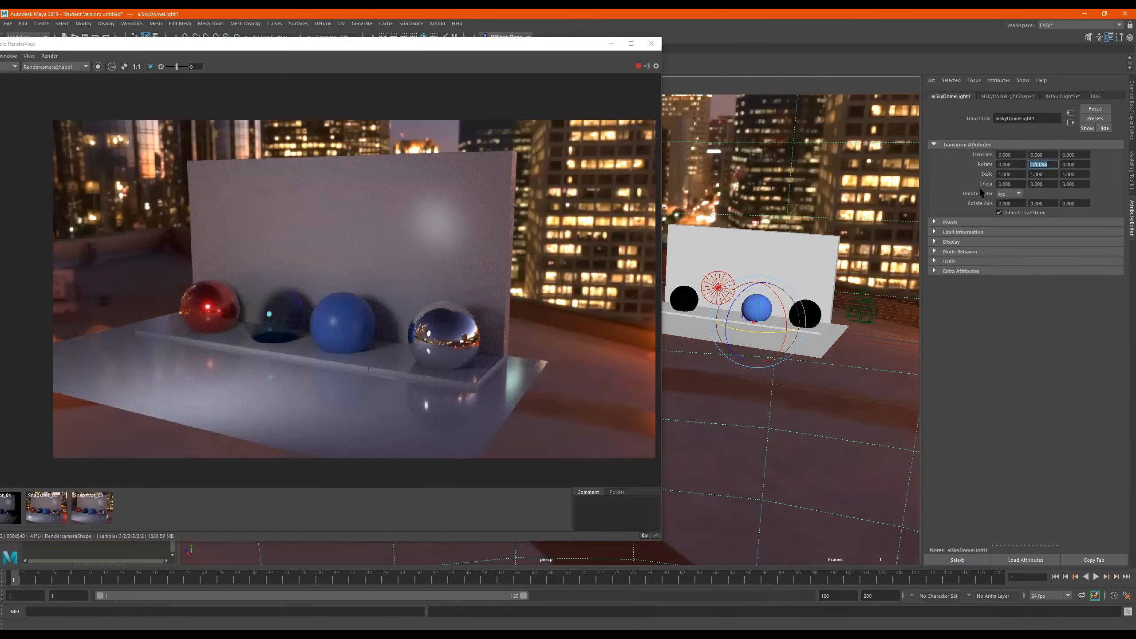
left_click(1131, 115)
double_click(1123, 134)
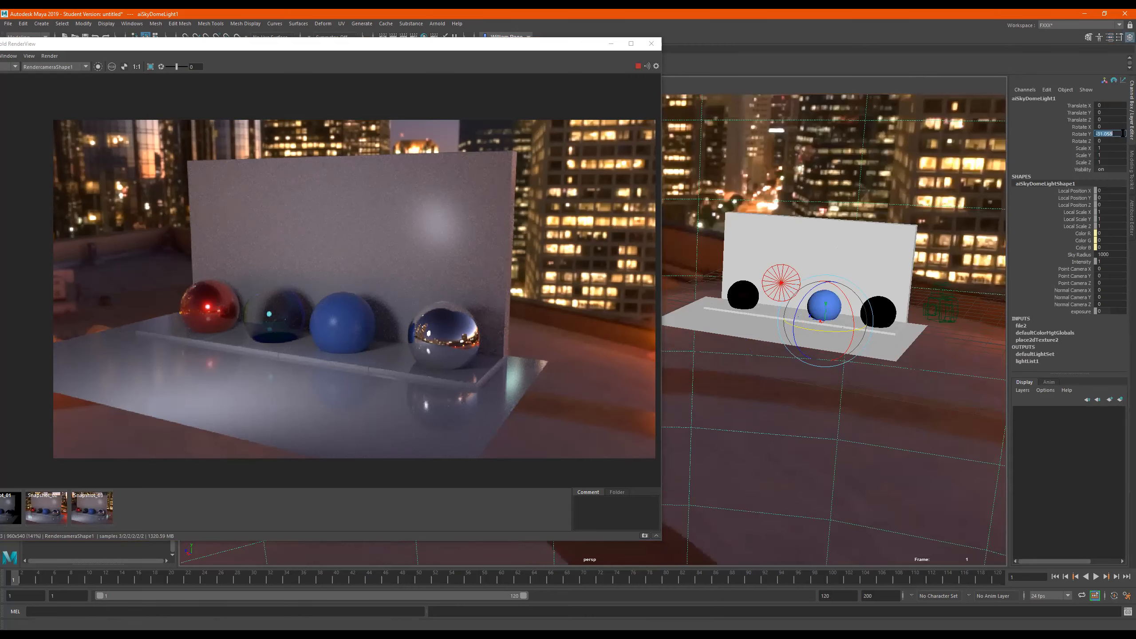
type("45")
key("Return")
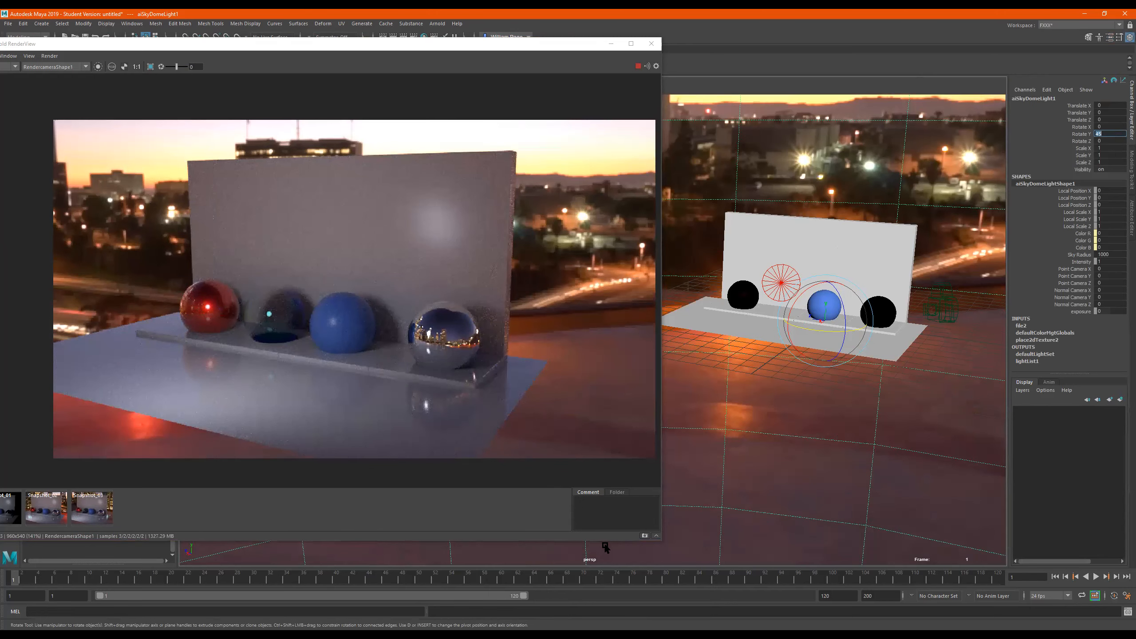
left_click(645, 536)
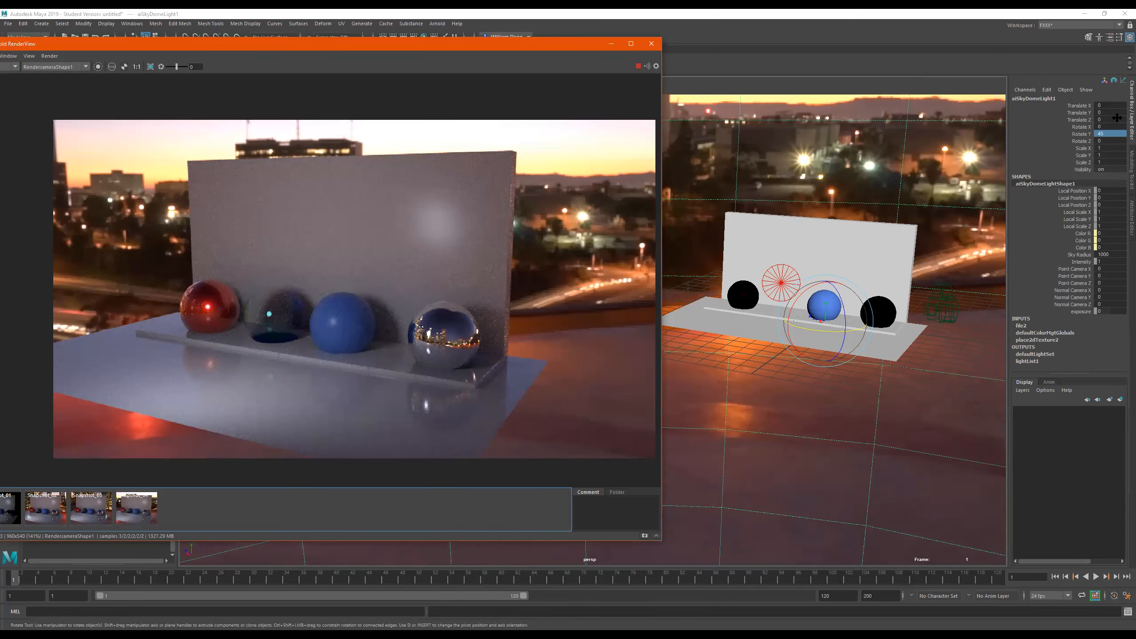
Step: Set the skydome light's Rotate Y to 90, undo a further freehand rotation, and store a render snapshot
left_click(1103, 132)
type("45")
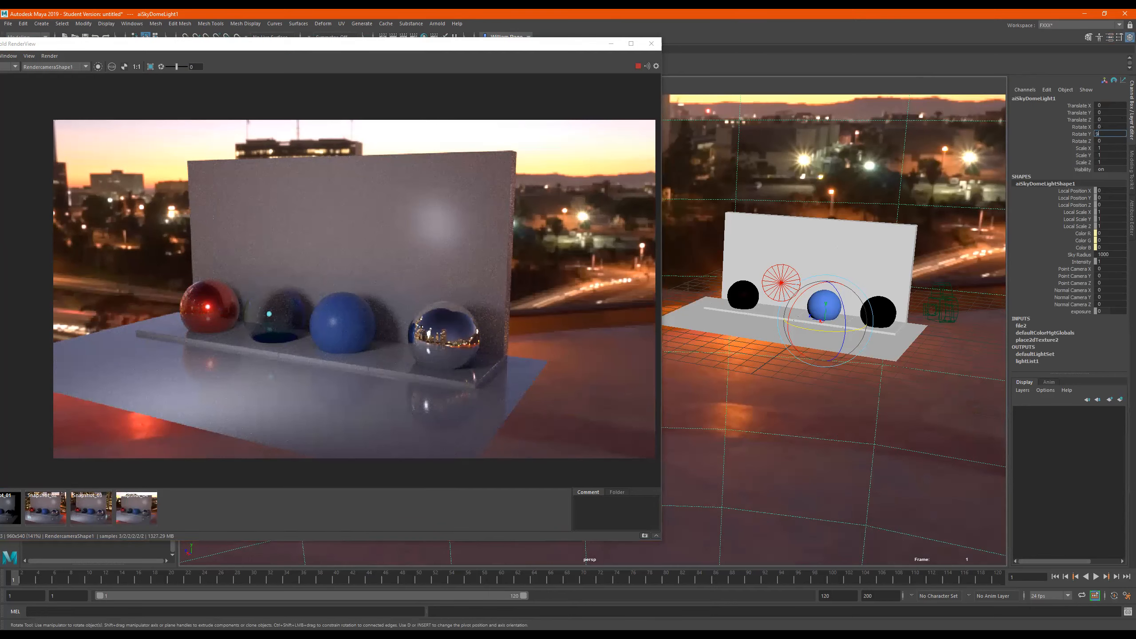
type("0")
key("Return")
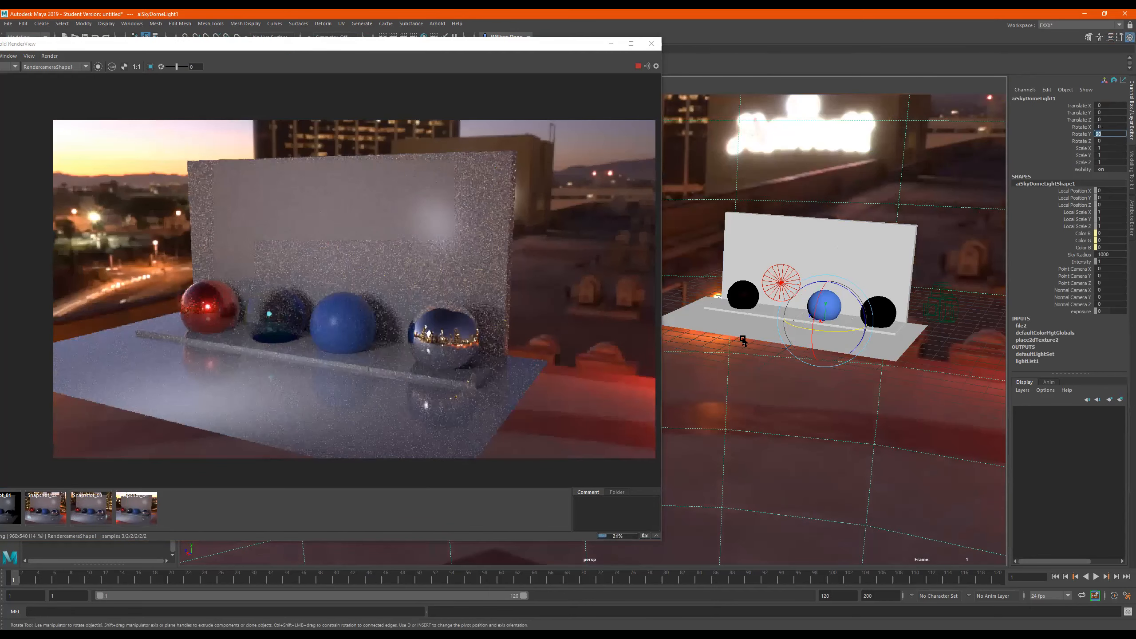
left_click_drag(843, 331, 885, 326)
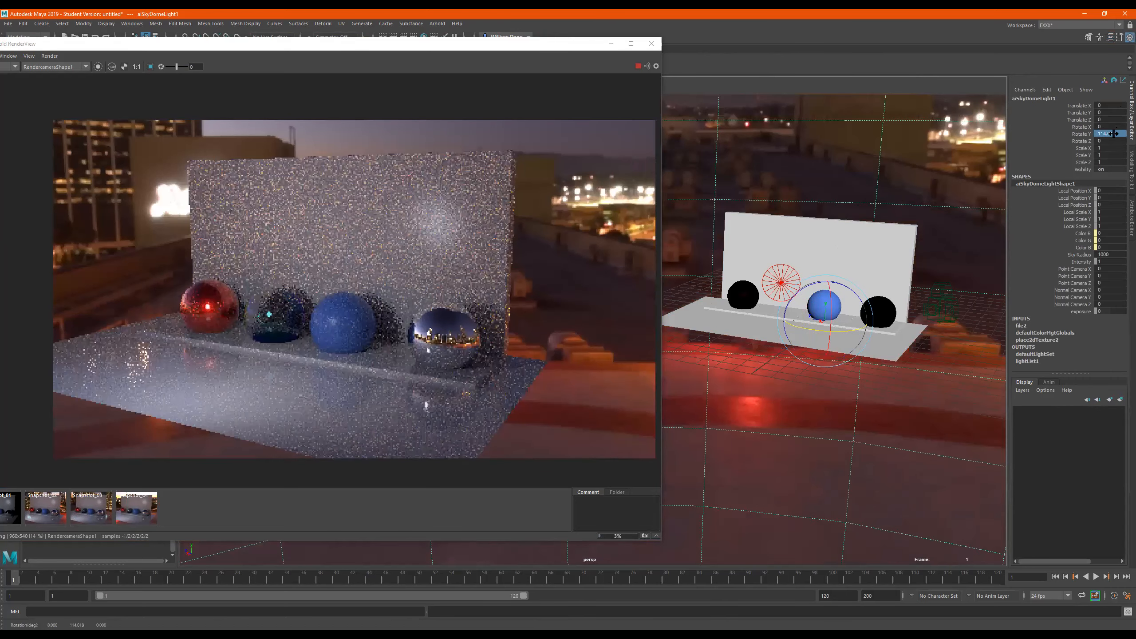
key("ctrl+z")
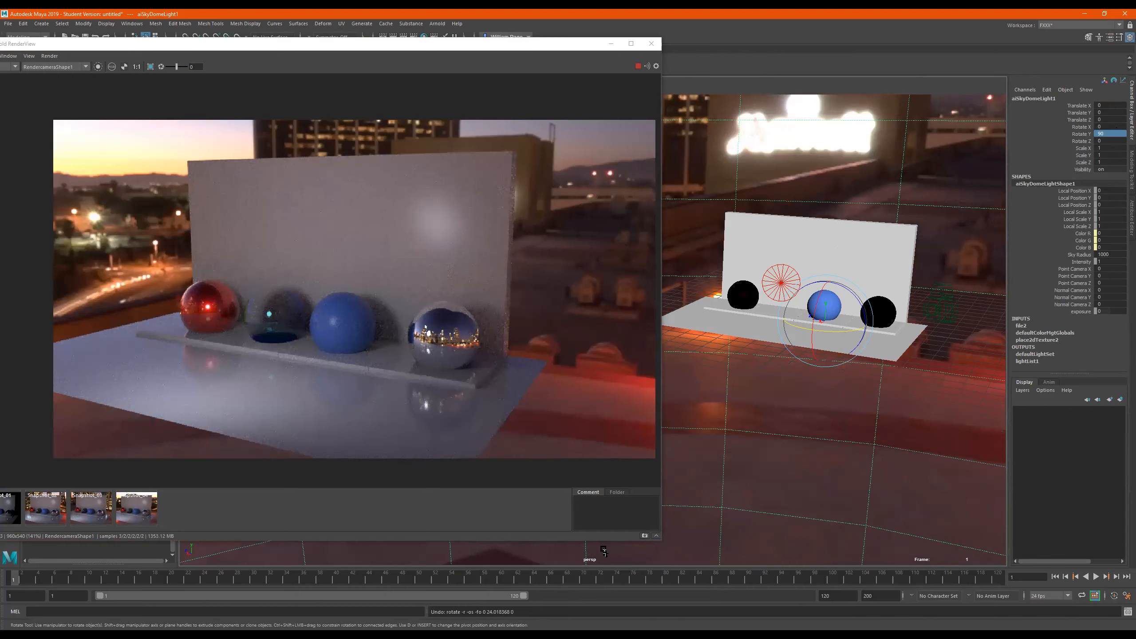
left_click(645, 536)
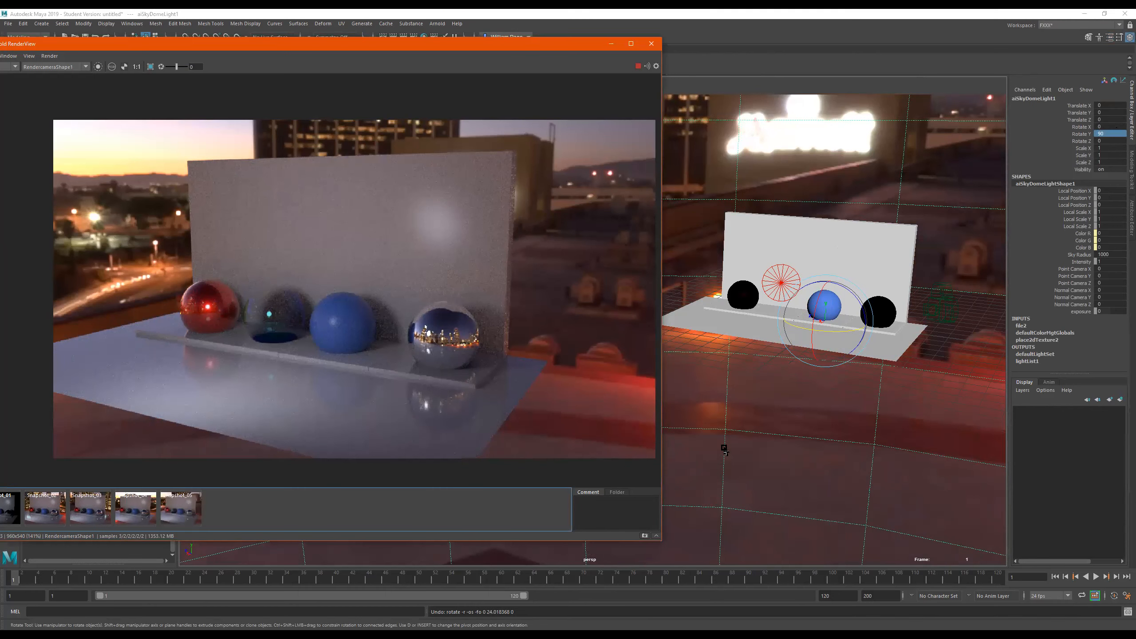
Step: Set the skydome light's Rotate Y to 135 and store a snapshot of the resulting render
double_click(1105, 135)
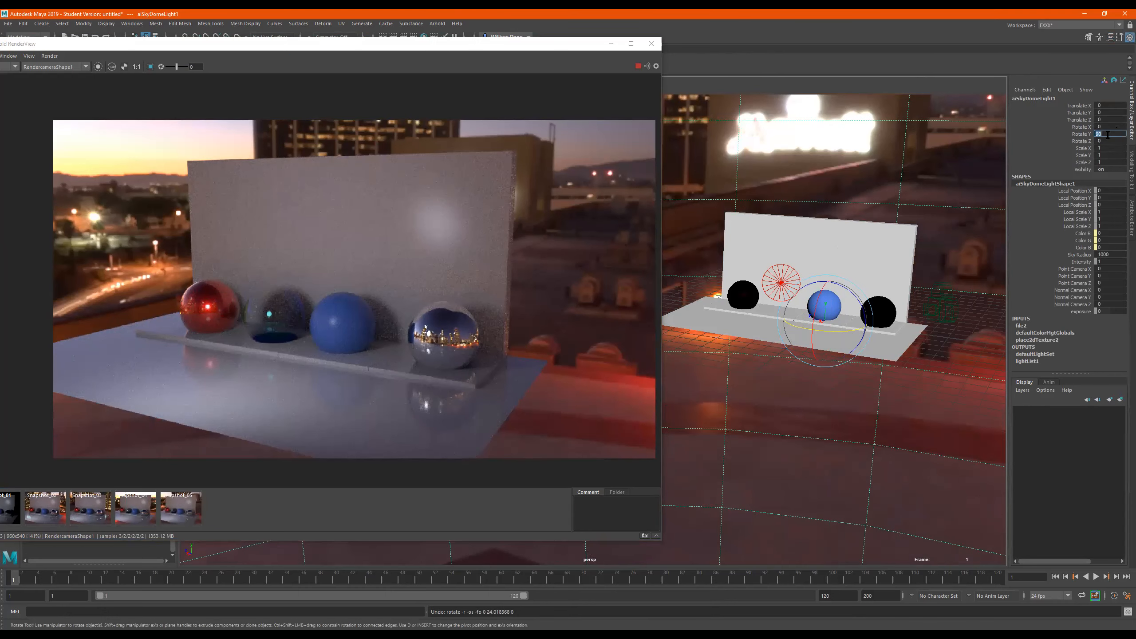
type("135")
key("Return")
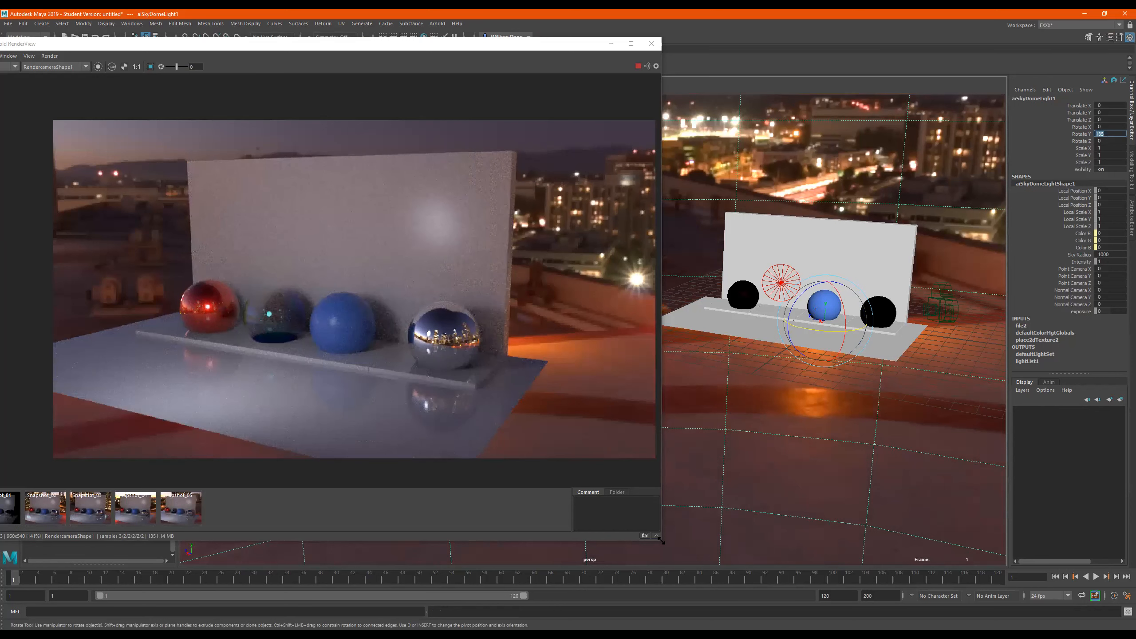
left_click(644, 536)
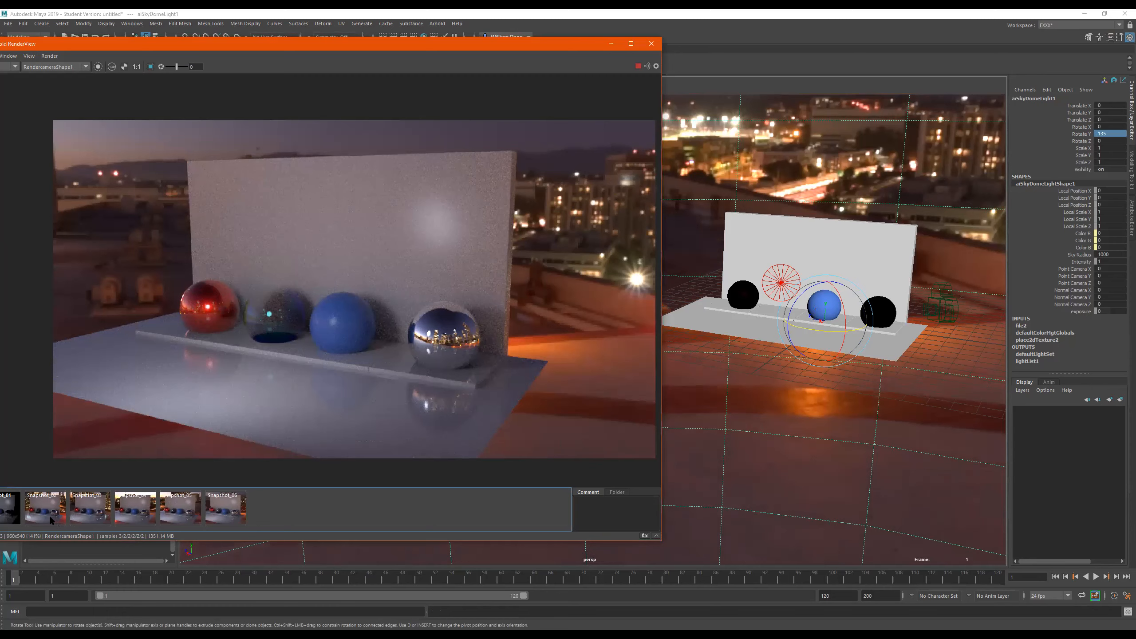
Step: Compare the stored snapshots of the different skydome rotations, examining how the background, reflections and lighting on the spheres change
left_click(125, 514)
left_click(179, 513)
left_click(225, 512)
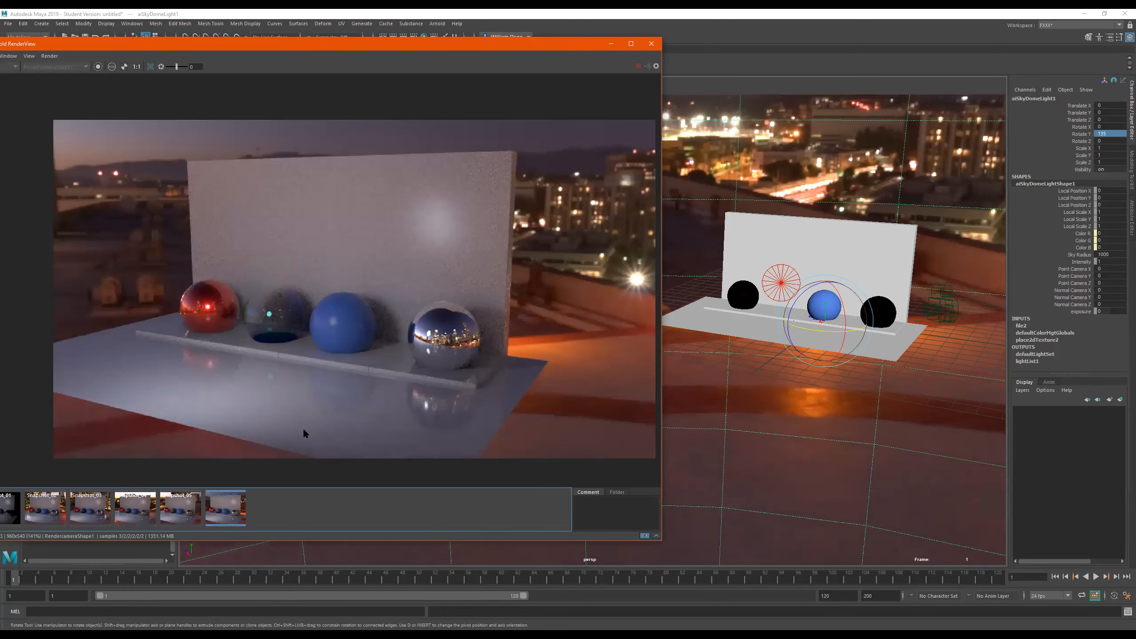
left_click(181, 510)
left_click(134, 512)
left_click(90, 510)
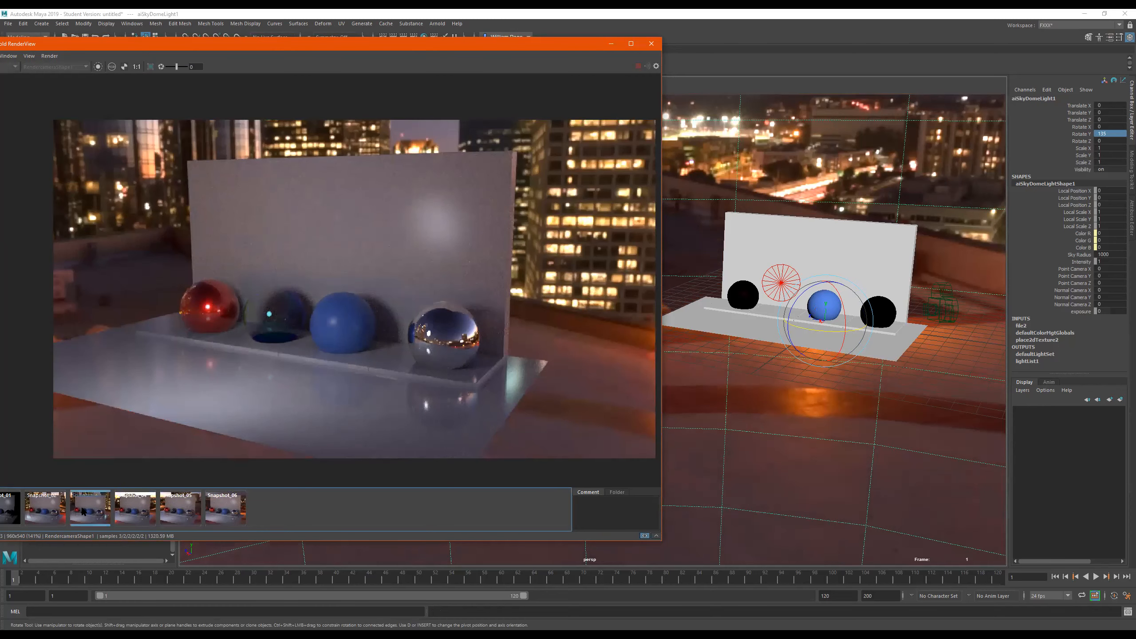
left_click(36, 513)
left_click(88, 512)
left_click(134, 512)
left_click(180, 511)
left_click(226, 510)
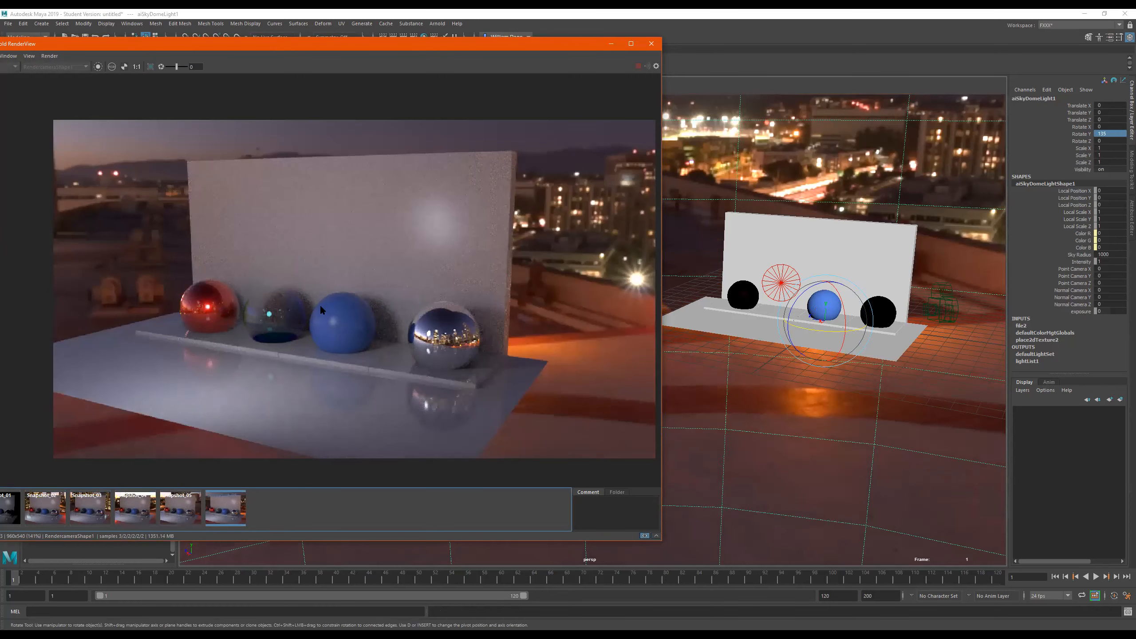
left_click(124, 508)
left_click(45, 510)
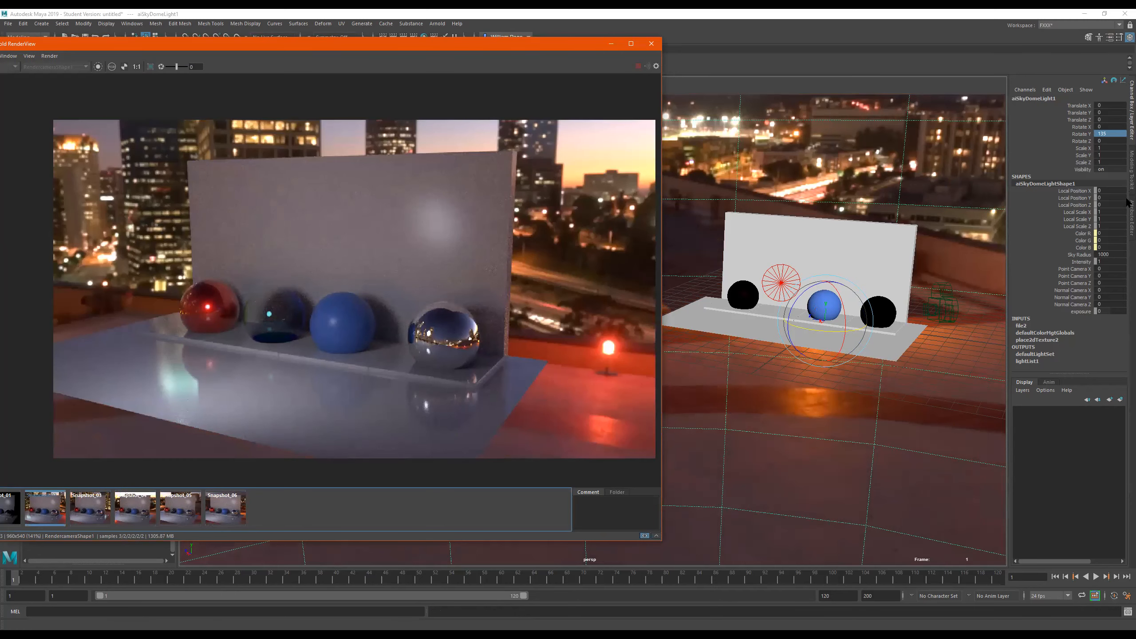
Step: Raise the skydome light's exposure to about 2.01 and store snapshots of the brighter render
left_click(1130, 214)
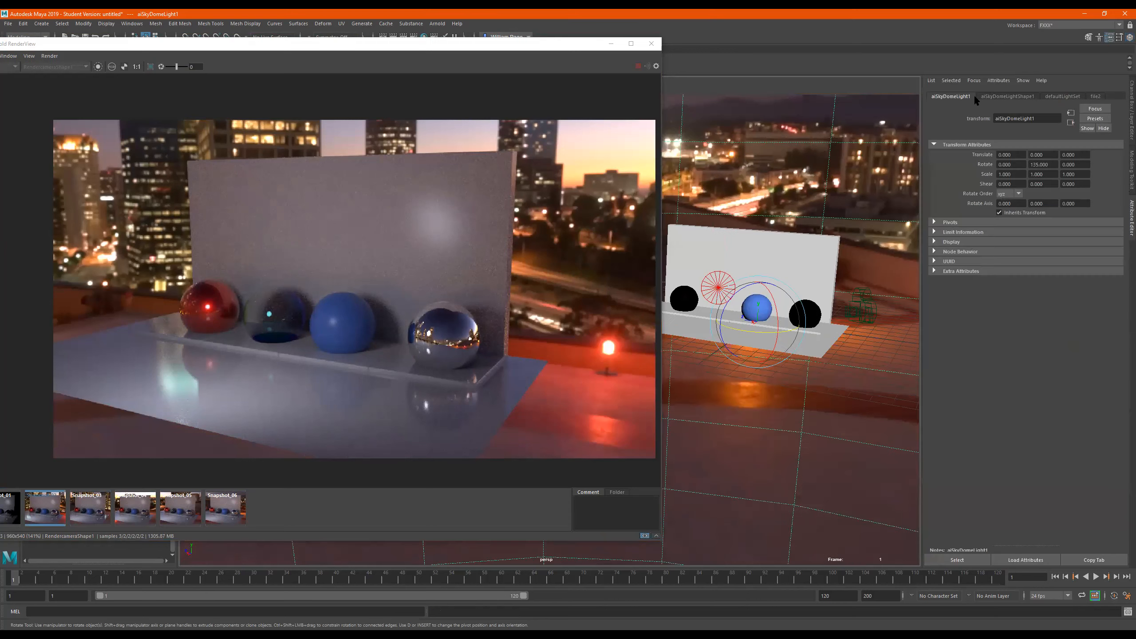
left_click(999, 96)
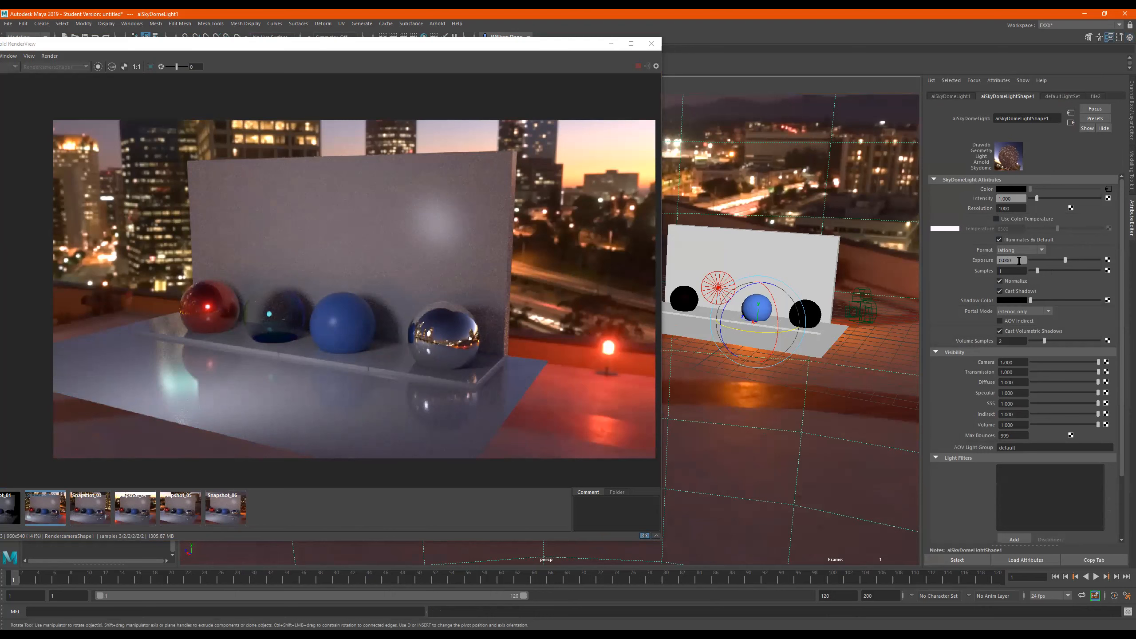
left_click_drag(1068, 258, 1071, 259)
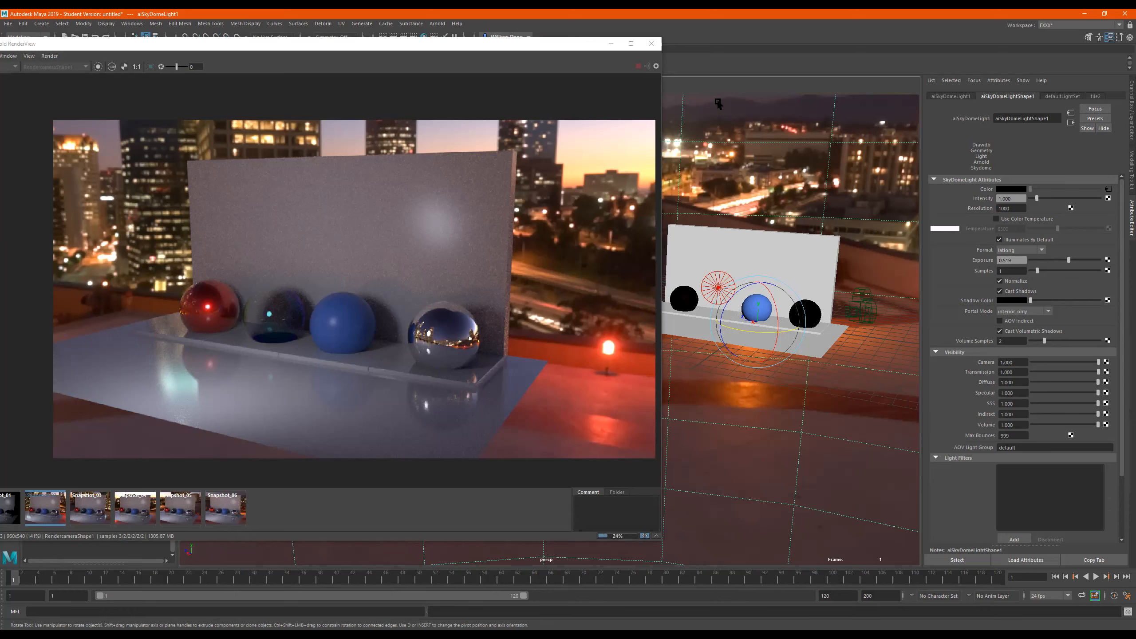
left_click_drag(1073, 258, 1079, 260)
left_click(645, 537)
left_click(644, 536)
left_click(644, 536)
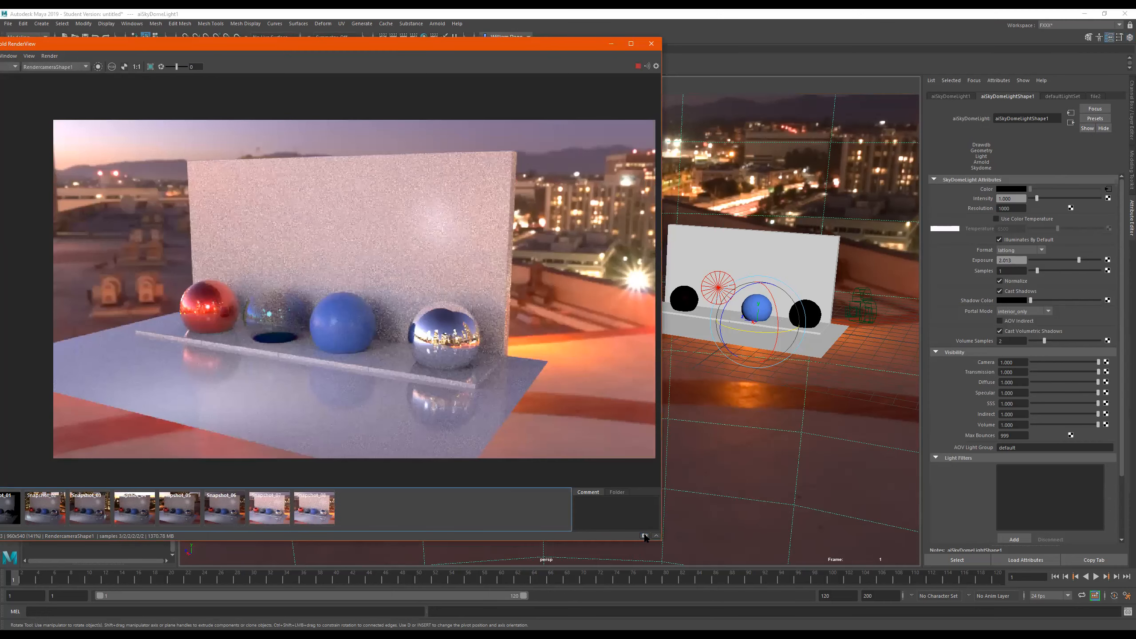
Step: Restore the render window to a floating size and delete the duplicate snapshot of the brighter render
left_click(325, 511)
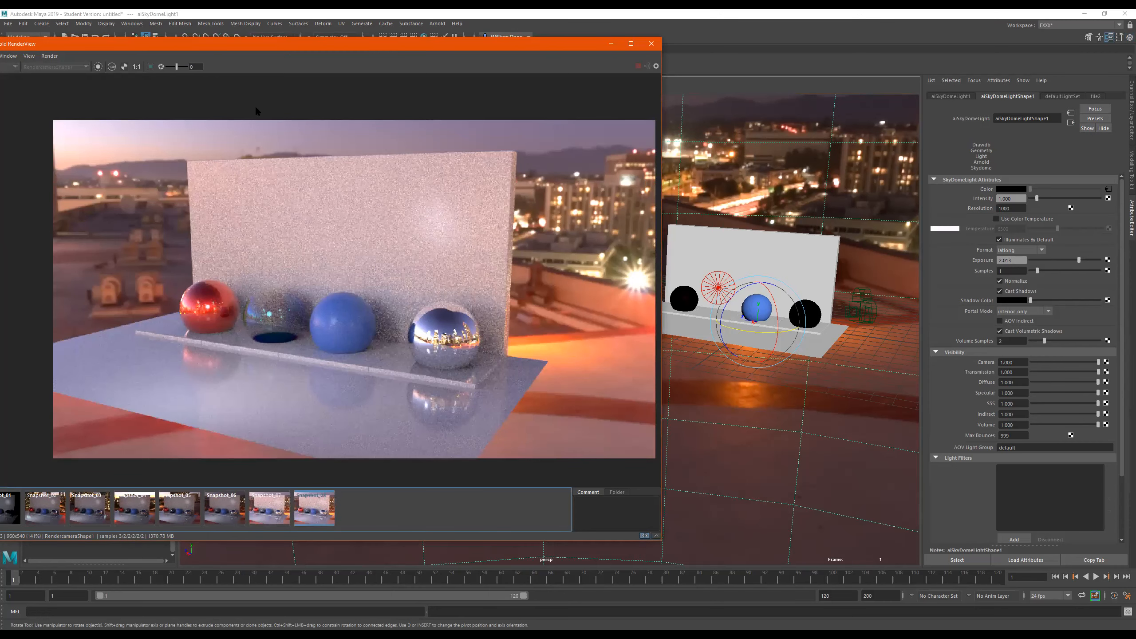
double_click(255, 40)
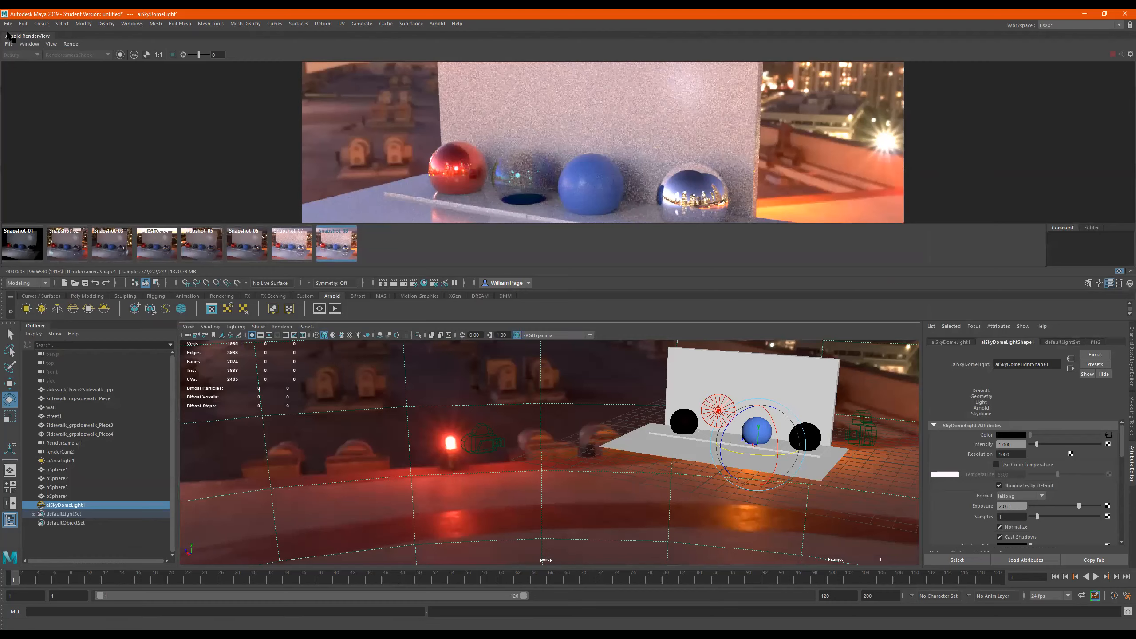
left_click_drag(14, 40, 225, 108)
right_click(492, 565)
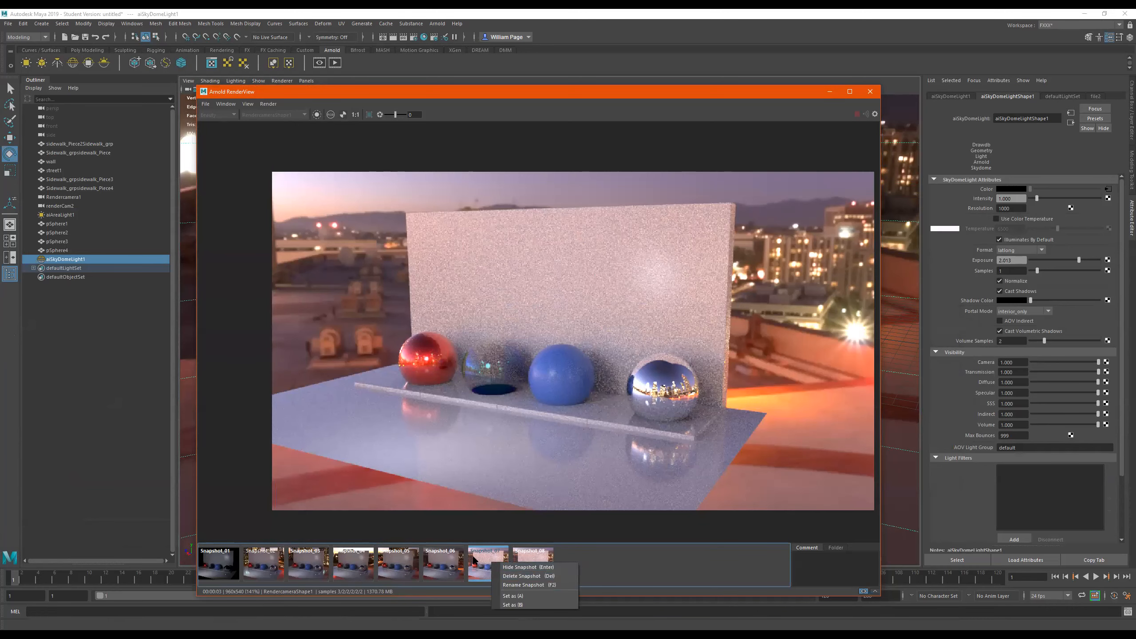
left_click(519, 577)
Step: Compare Snapshot_06 with the brighter snapshot to examine the effect of the skydome's exposure
left_click(496, 563)
right_click(497, 562)
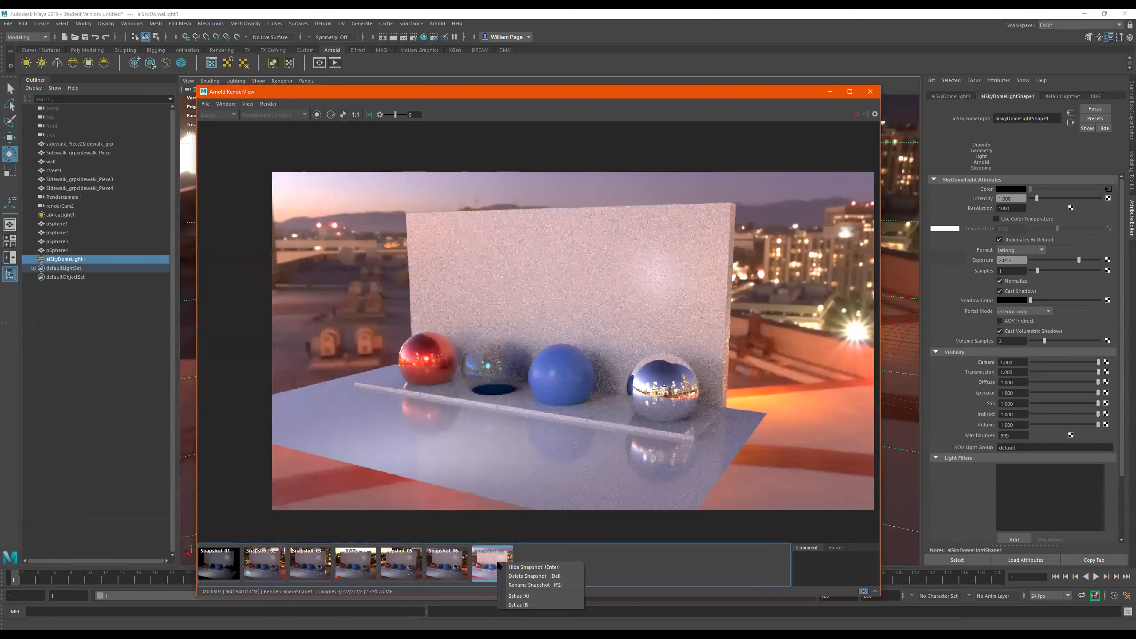
left_click(444, 569)
left_click(485, 568)
left_click(449, 569)
left_click(477, 567)
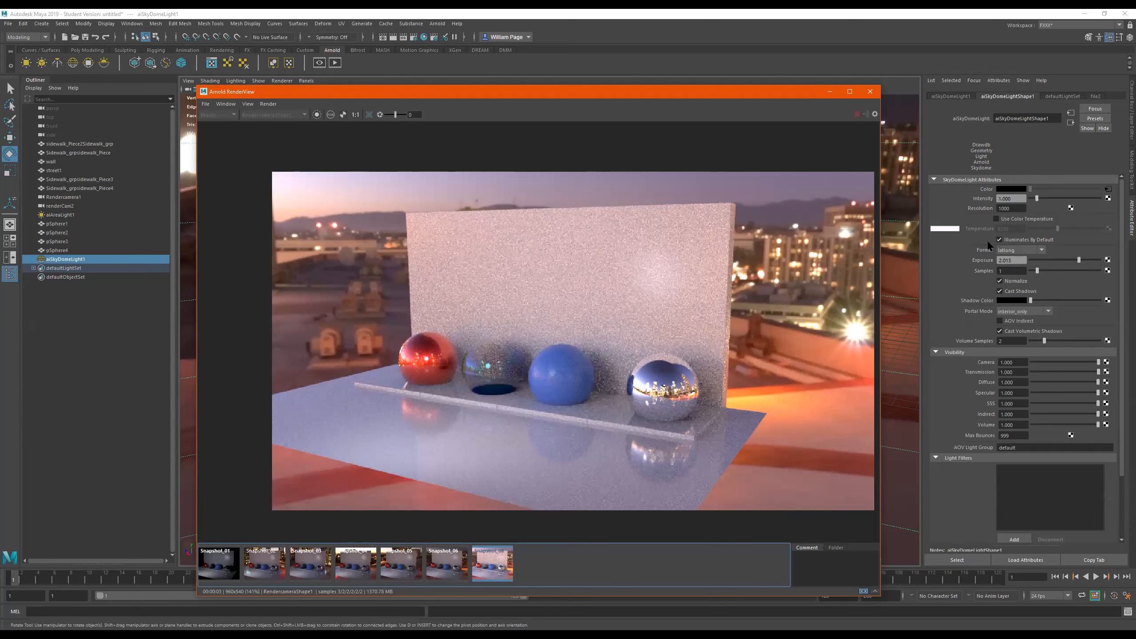
Step: Return to the live render and try different exposures on the skydome light, ending at about 1.17
left_click(1068, 261)
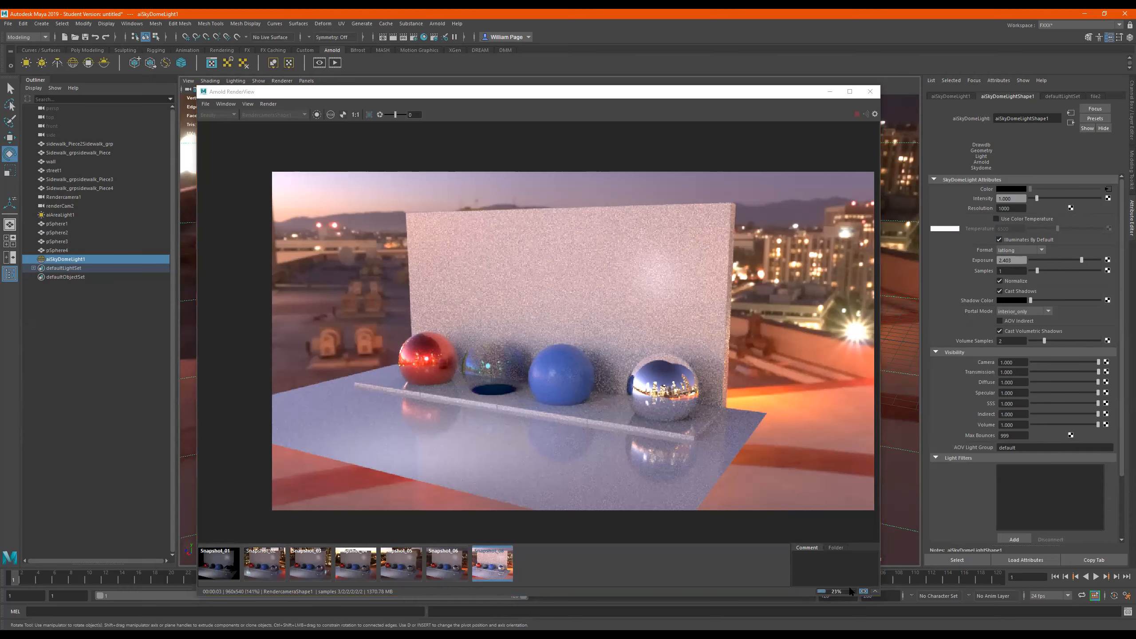
left_click(863, 593)
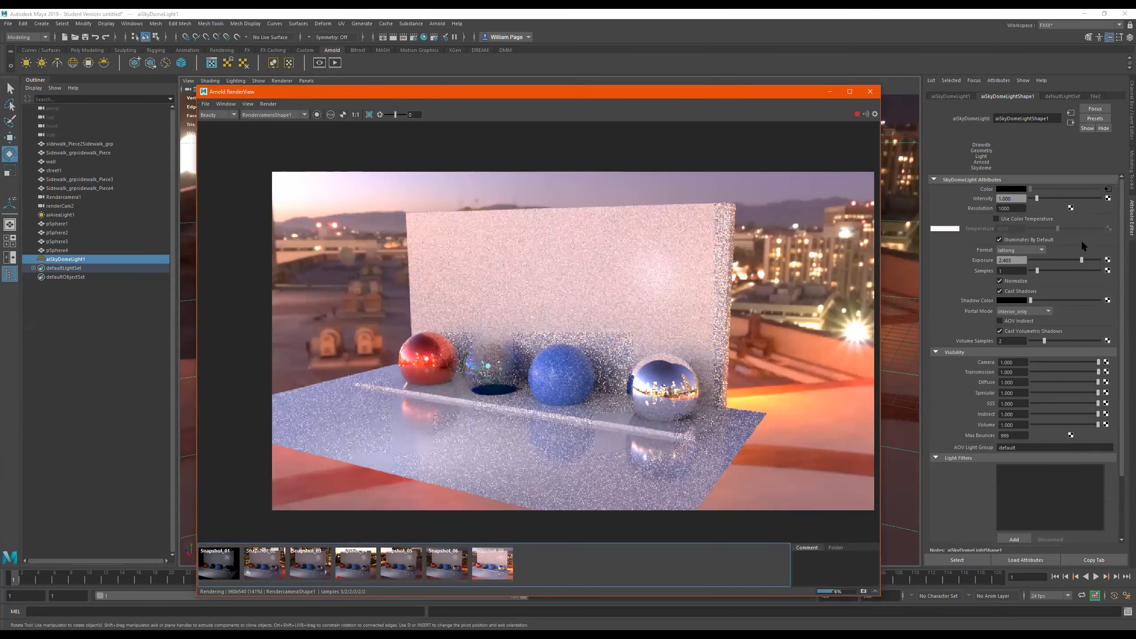
left_click(1051, 260)
left_click_drag(1049, 261, 1080, 260)
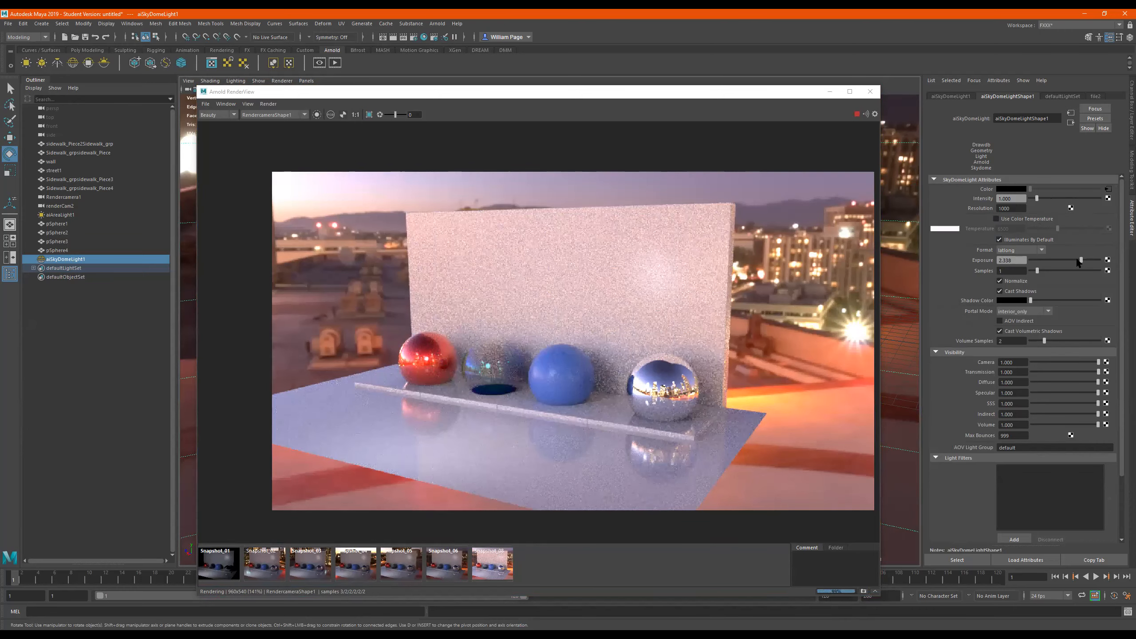
left_click(1071, 258)
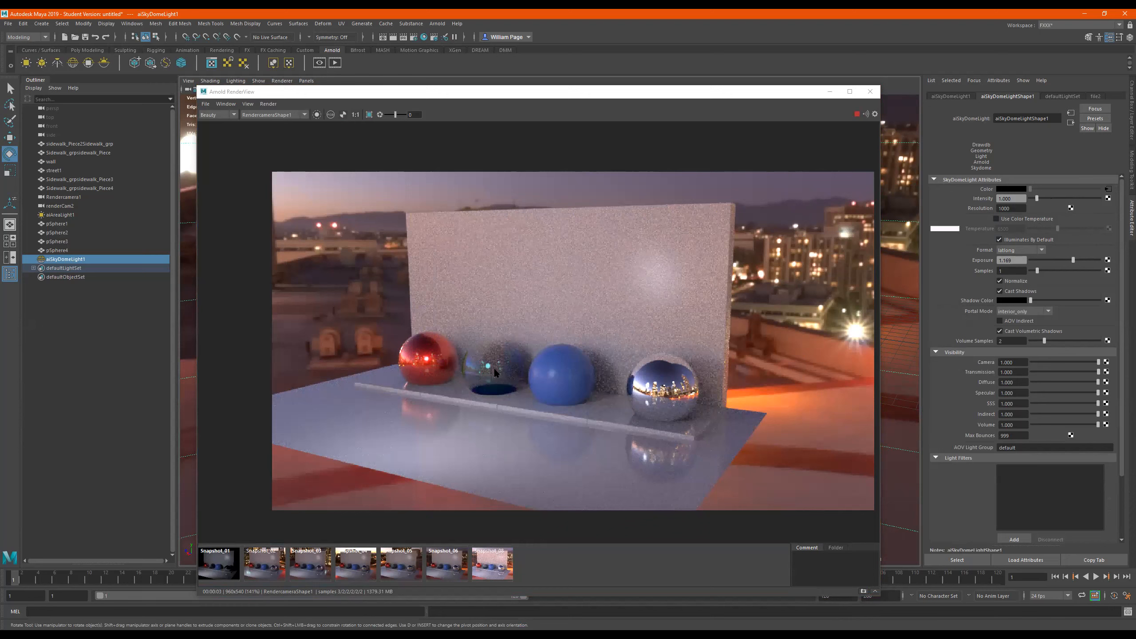
Step: Close the render window and frame the spheres and wall closely in the perspective view
left_click(872, 98)
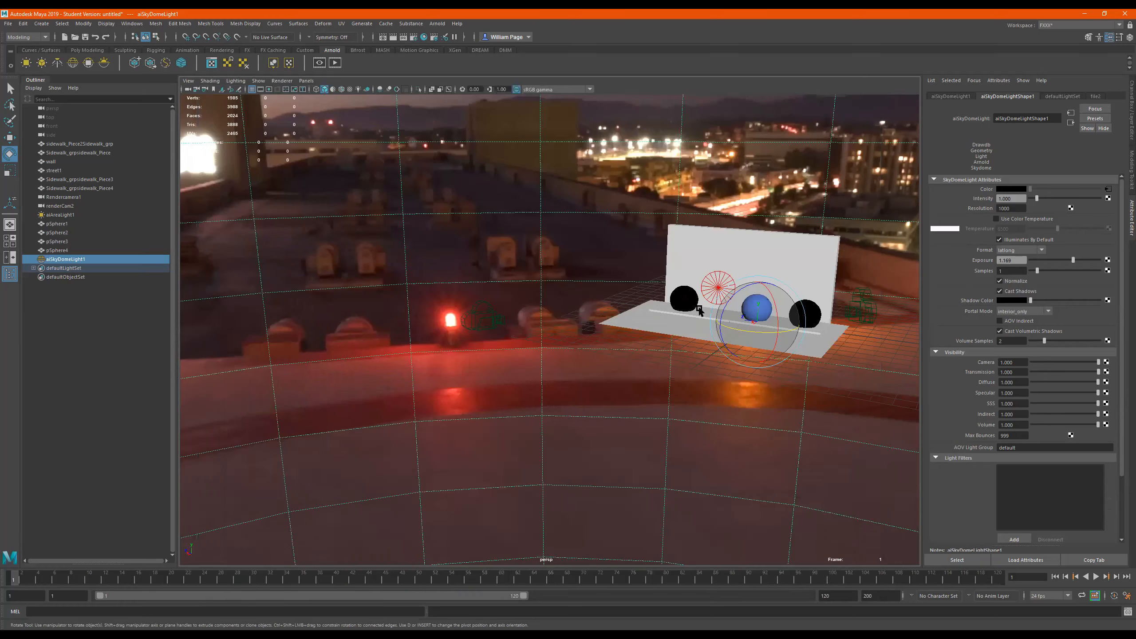
scroll(852, 294, "up", 3)
middle_click_drag(743, 318, 592, 350, "alt")
right_click_drag(592, 349, 818, 323, "alt")
middle_click_drag(817, 323, 523, 337, "alt")
right_click_drag(523, 337, 592, 329, "alt")
scroll(410, 151, "up", 1)
scroll(627, 353, "up", 2)
scroll(639, 358, "up", 4)
left_click_drag(635, 354, 594, 356, "alt")
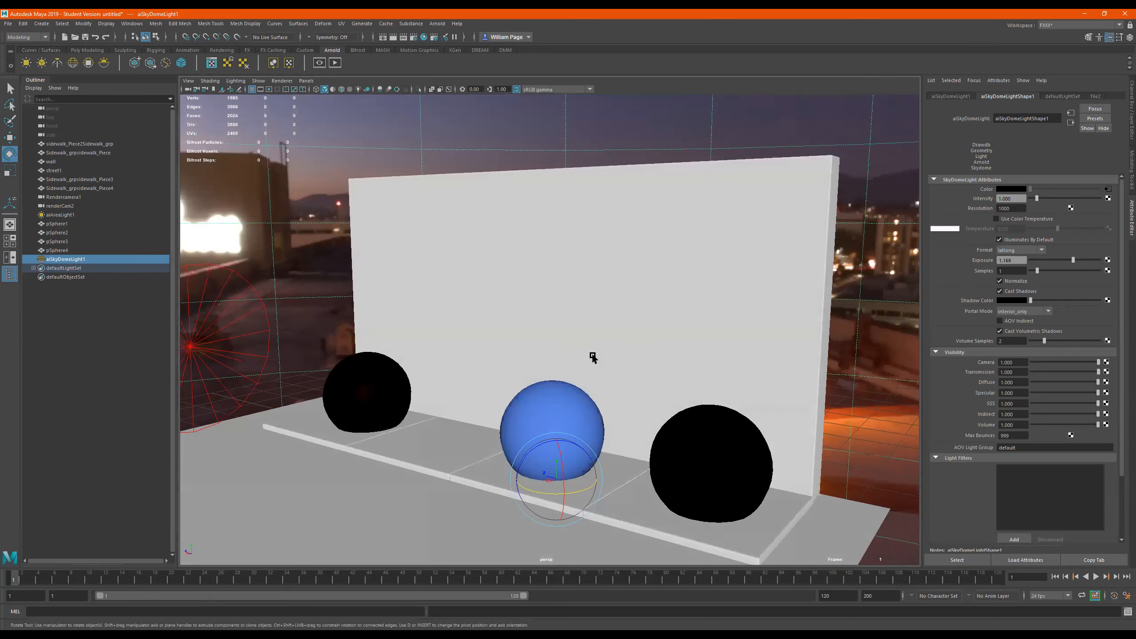
middle_click_drag(595, 333, 655, 296, "alt")
middle_click_drag(571, 377, 576, 374, "alt")
scroll(576, 375, "up", 2)
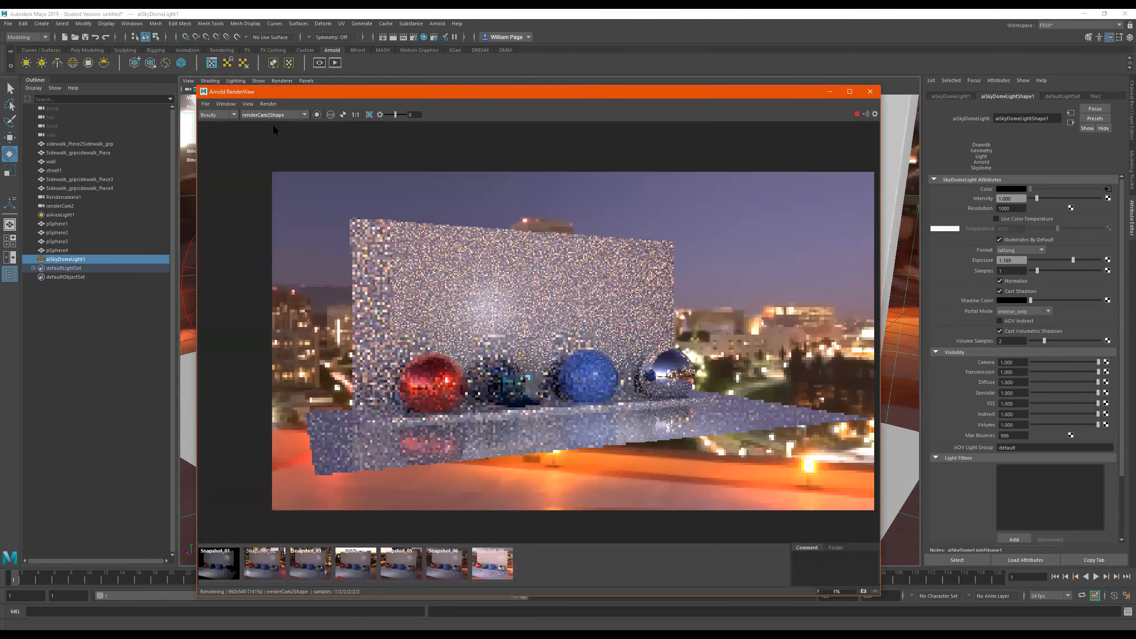
Step: Render through the perspective camera (perspShape) and move the render window aside to uncover part of the viewport
left_click(270, 114)
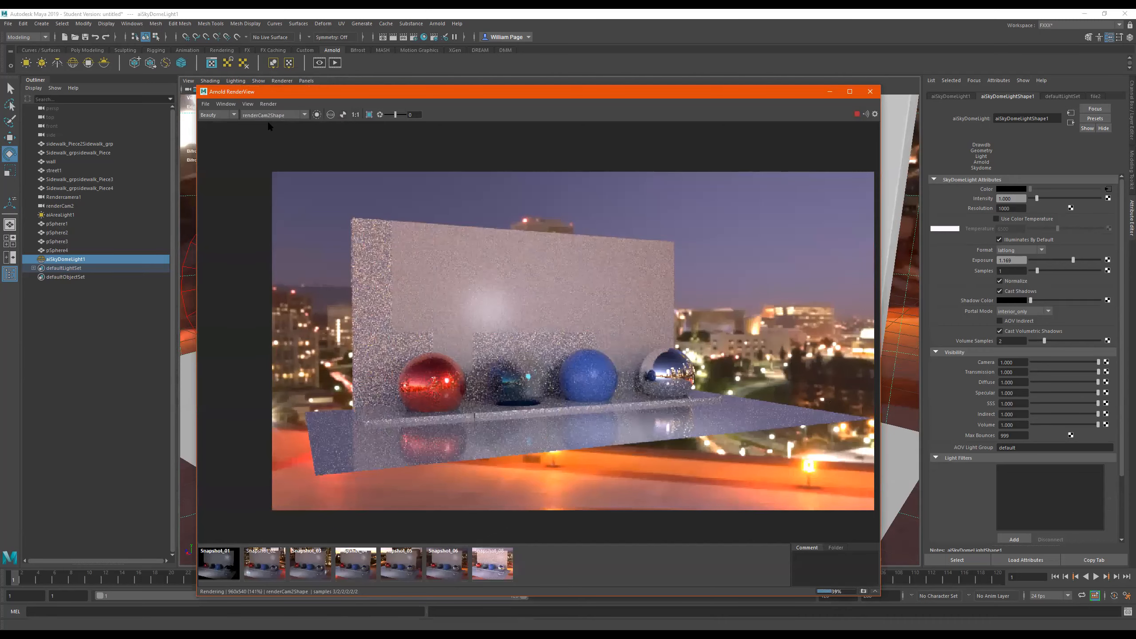
left_click(268, 123)
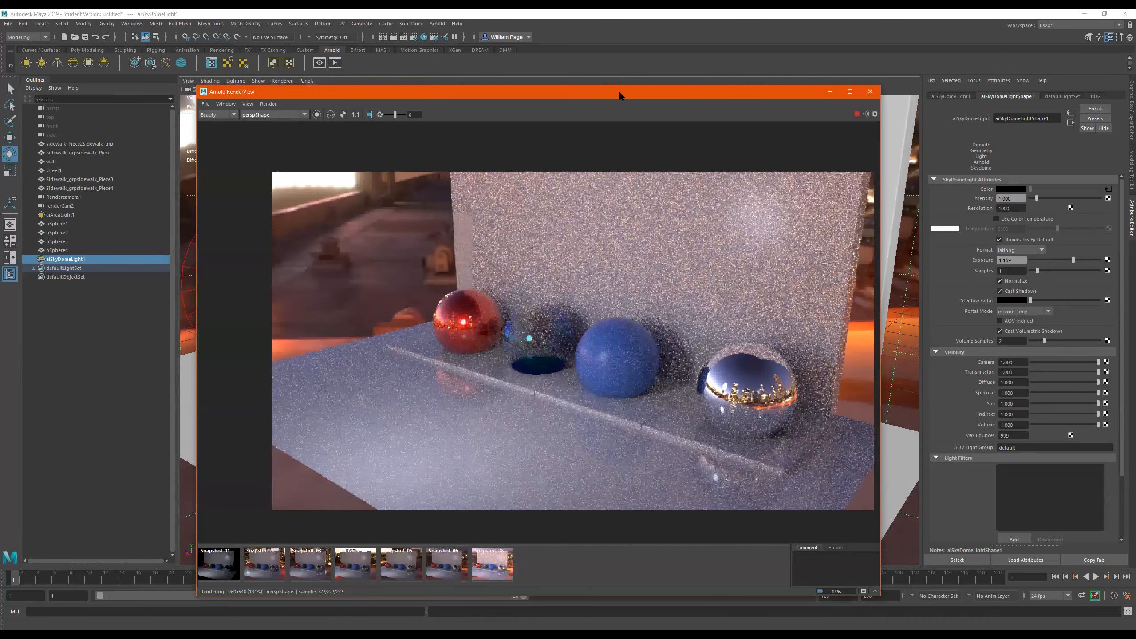
left_click_drag(618, 90, 461, 116)
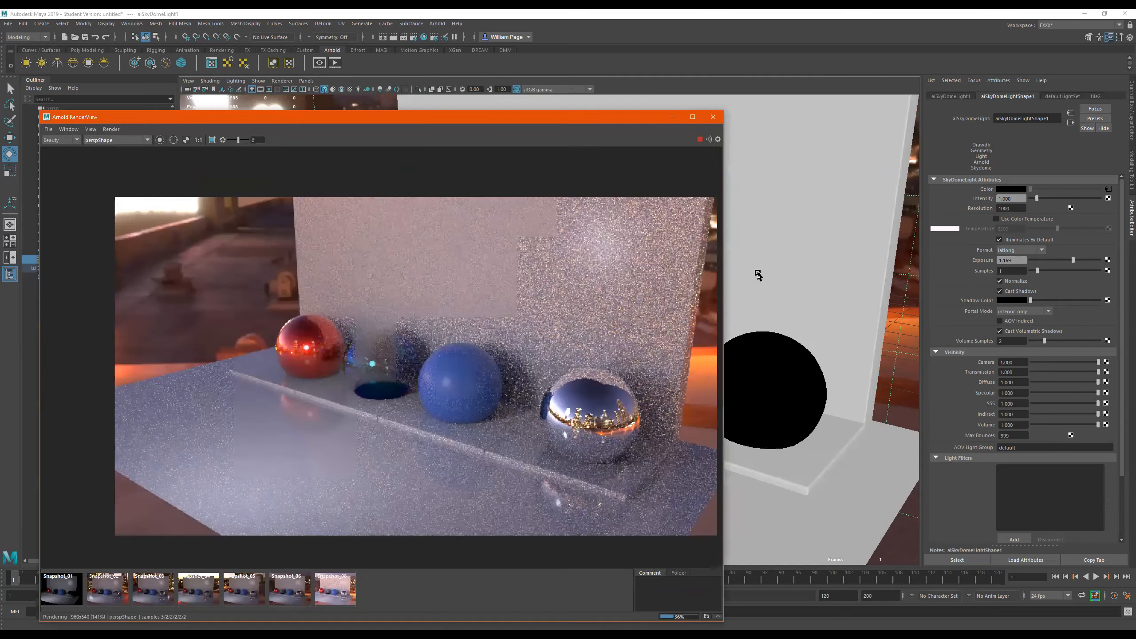
Step: Orbit and pan the perspective view to examine the live render's reflections and lighting from different angles
left_click(758, 313)
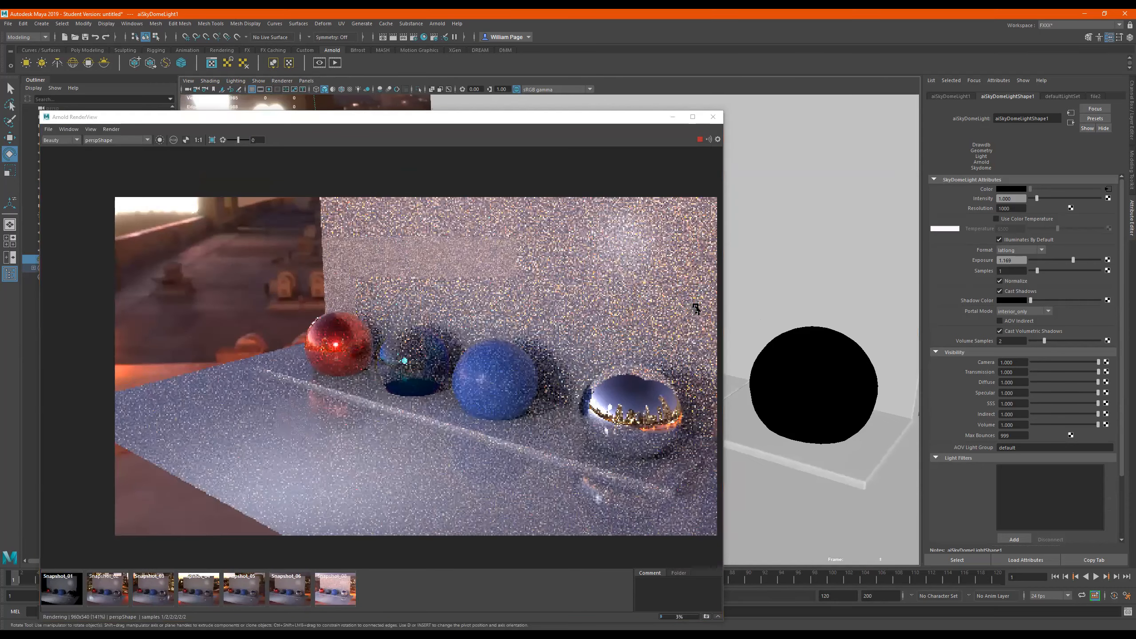
left_click_drag(697, 310, 750, 321, "alt")
mouse_move(837, 368)
left_mouse_down("alt")
mouse_move(829, 377)
mouse_move(828, 356)
left_mouse_up("alt")
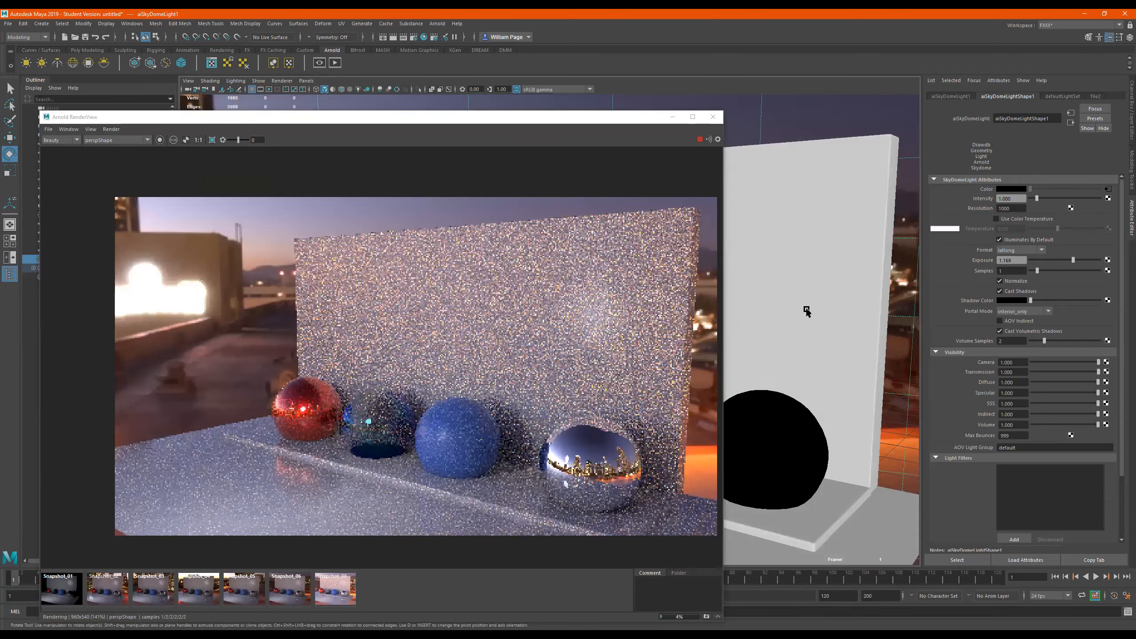
left_click_drag(806, 312, 793, 339, "alt")
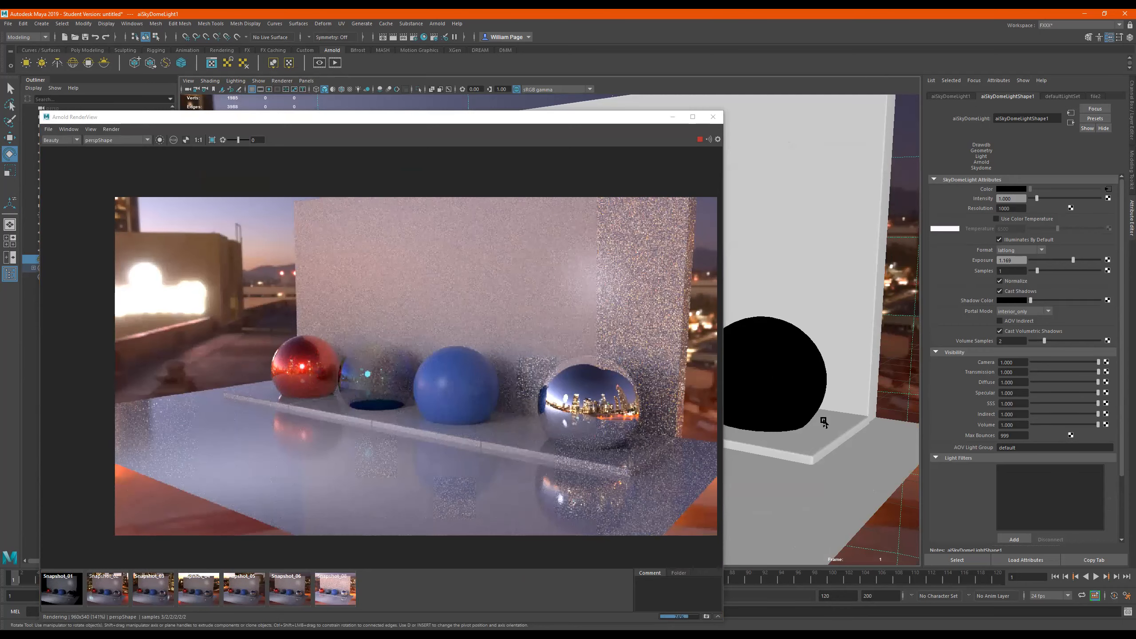
left_click_drag(824, 422, 816, 400, "alt")
middle_click_drag(788, 350, 844, 477, "alt")
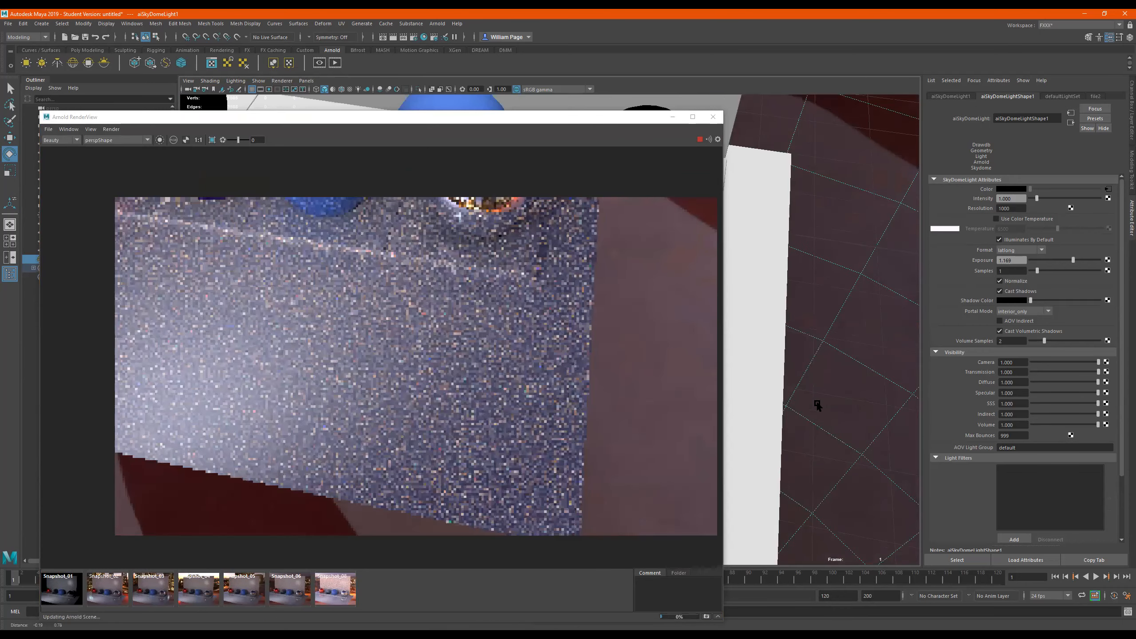
left_click_drag(807, 381, 796, 368, "alt")
middle_click_drag(815, 338, 895, 407, "alt")
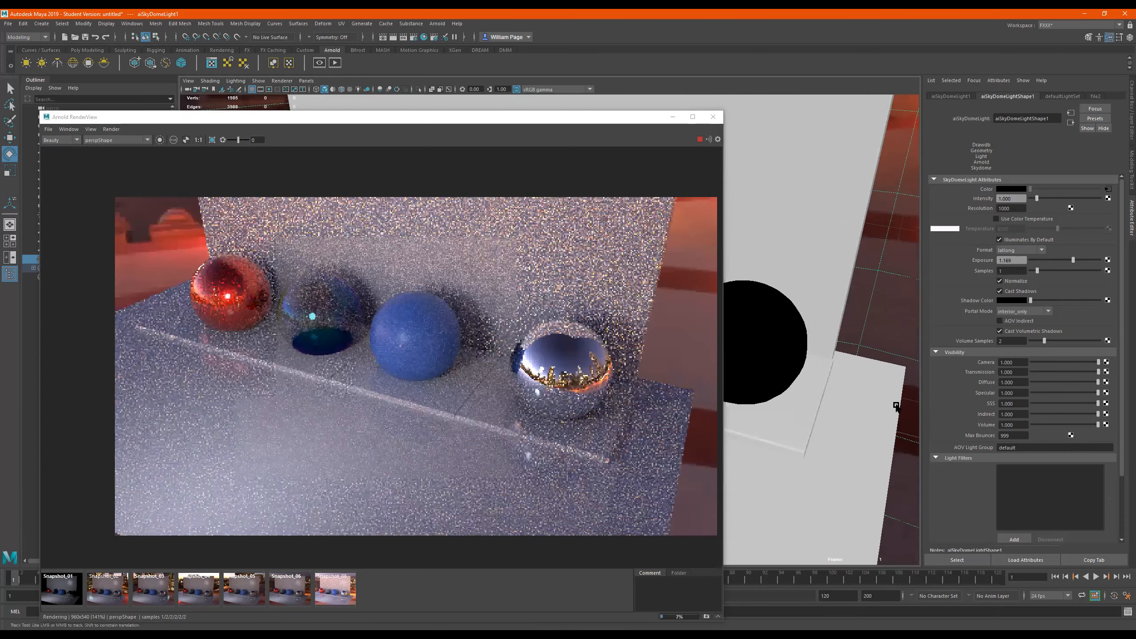
left_click_drag(832, 386, 823, 373, "alt")
left_click_drag(834, 460, 830, 440, "alt")
middle_click_drag(797, 455, 780, 444, "alt")
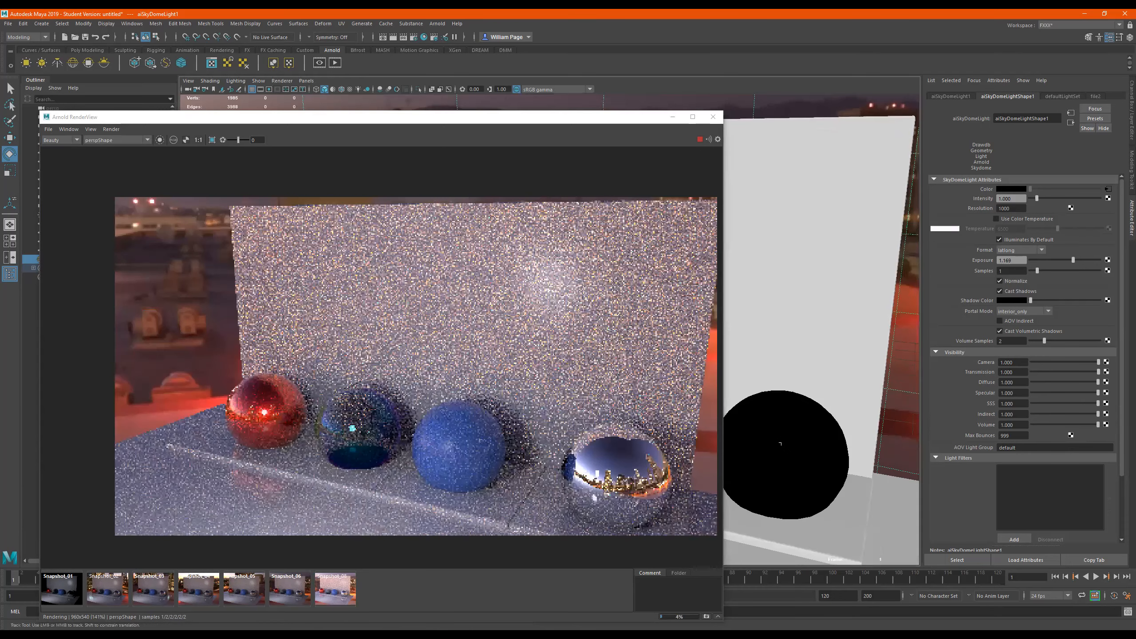
left_click_drag(797, 470, 792, 436, "alt")
middle_click_drag(794, 478, 794, 291, "alt")
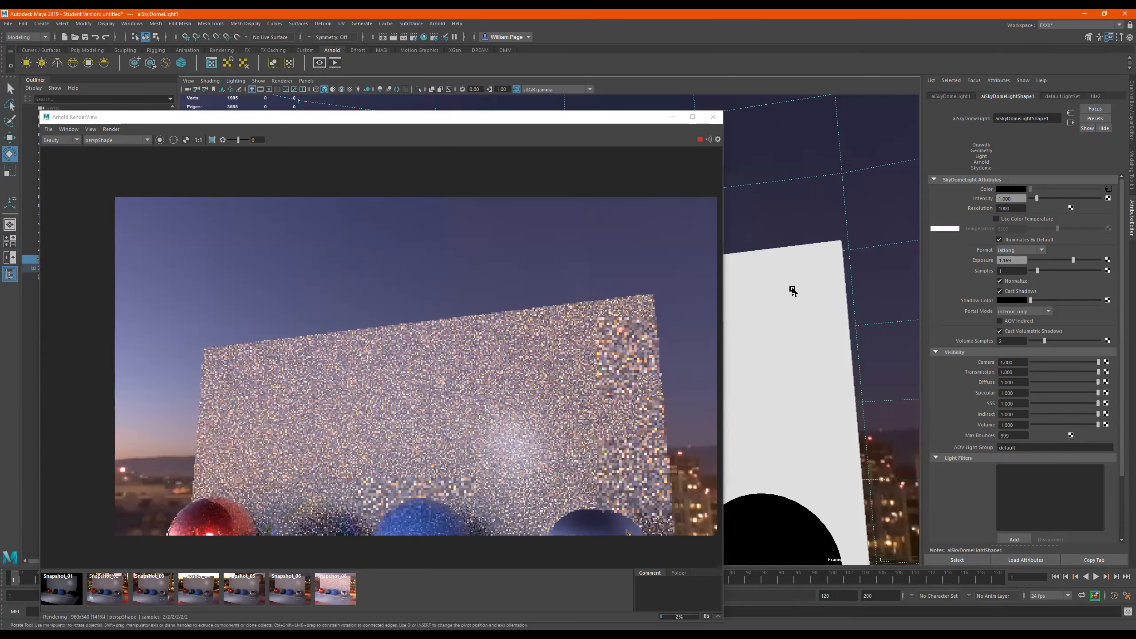
left_click_drag(811, 364, 815, 409, "alt")
left_click_drag(822, 360, 800, 378, "alt")
scroll(822, 380, "down", 3)
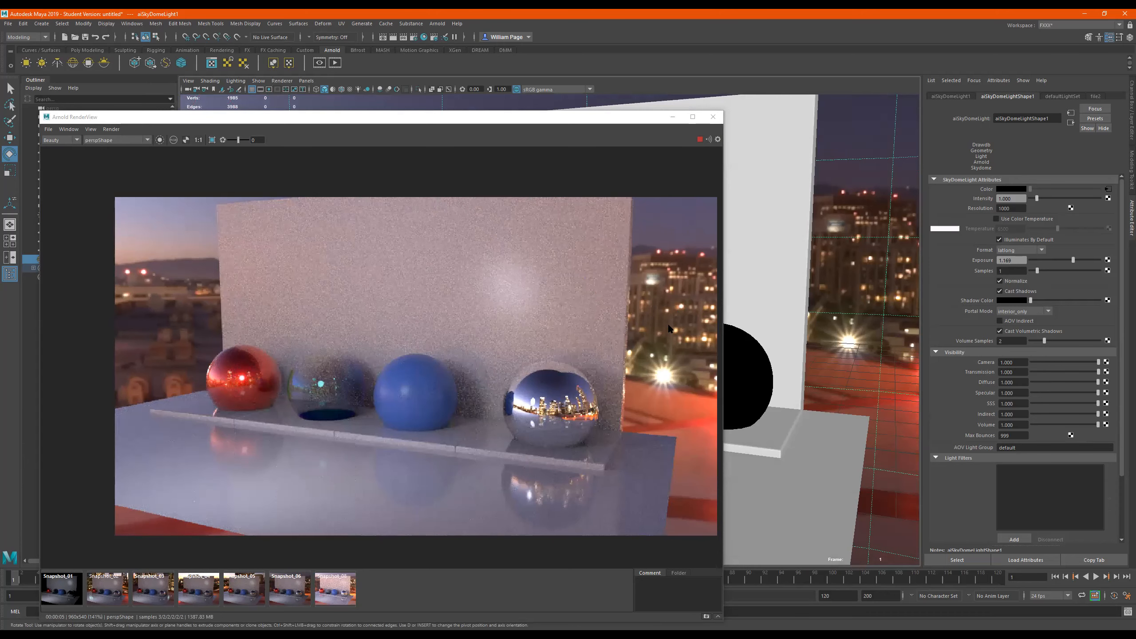
Step: Pick the blue sphere in the render and change its material's base color to green
left_click(526, 289)
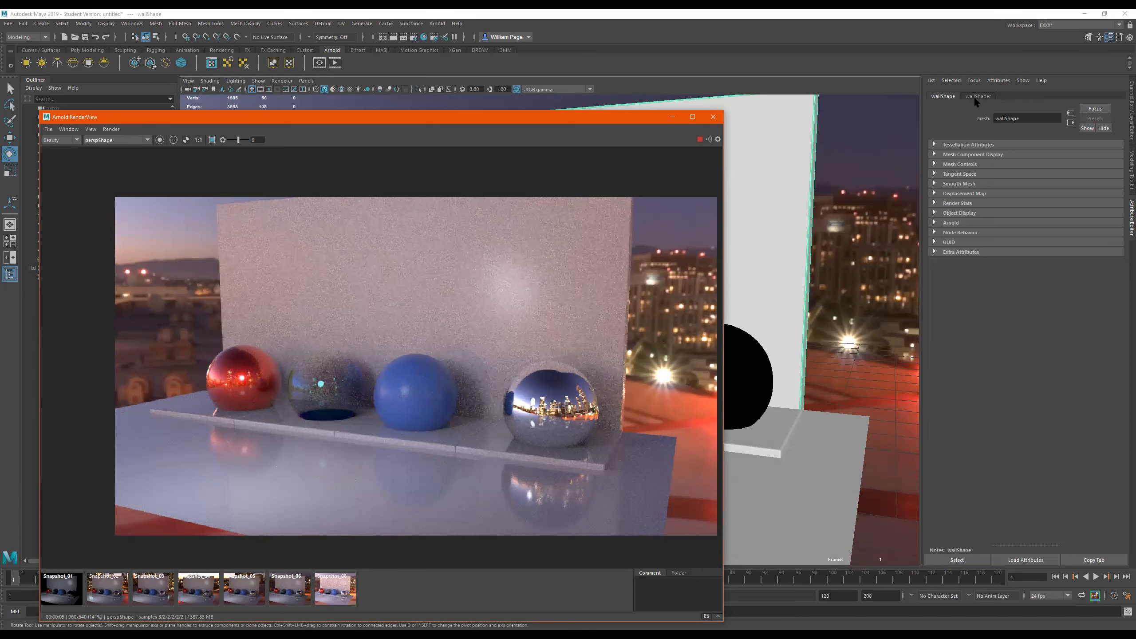
left_click(415, 398)
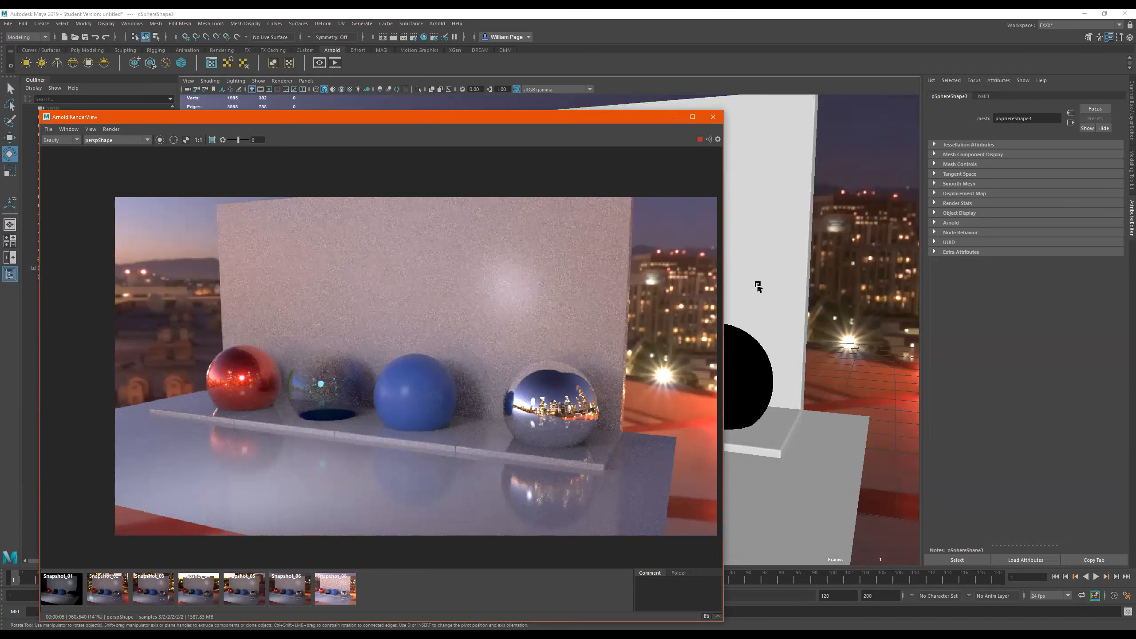
left_click(986, 96)
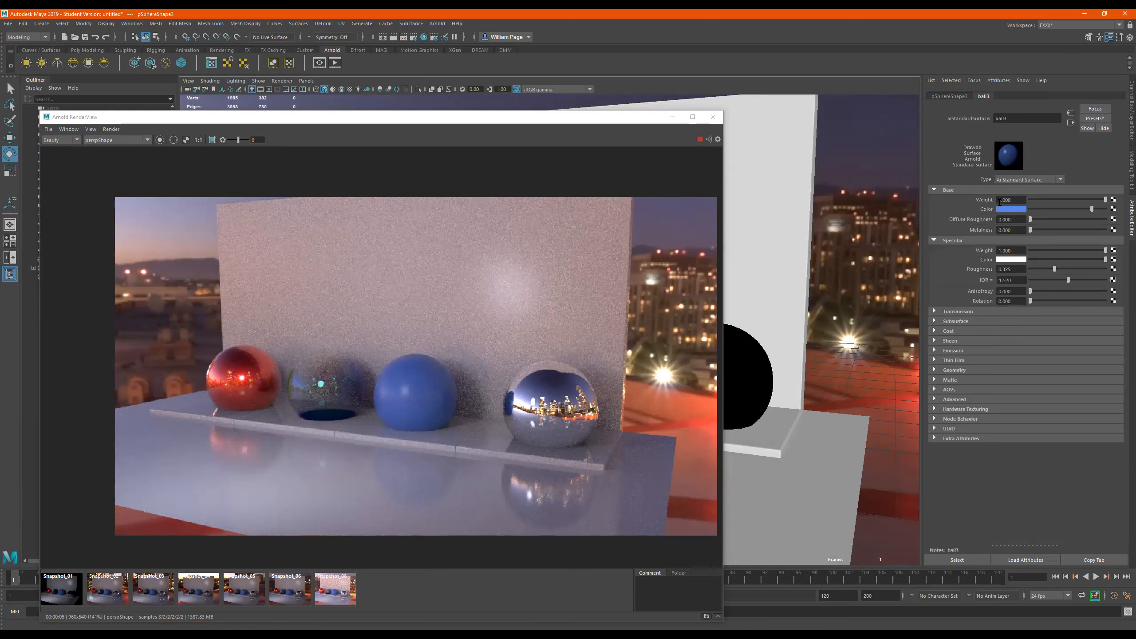
left_click(1018, 211)
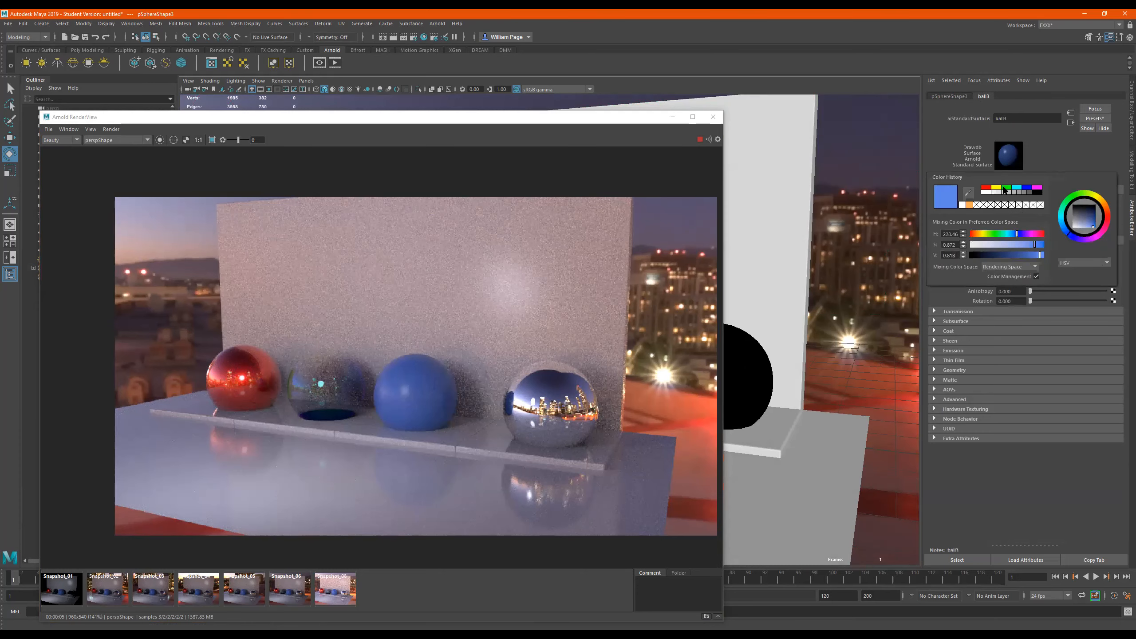
left_click(1006, 188)
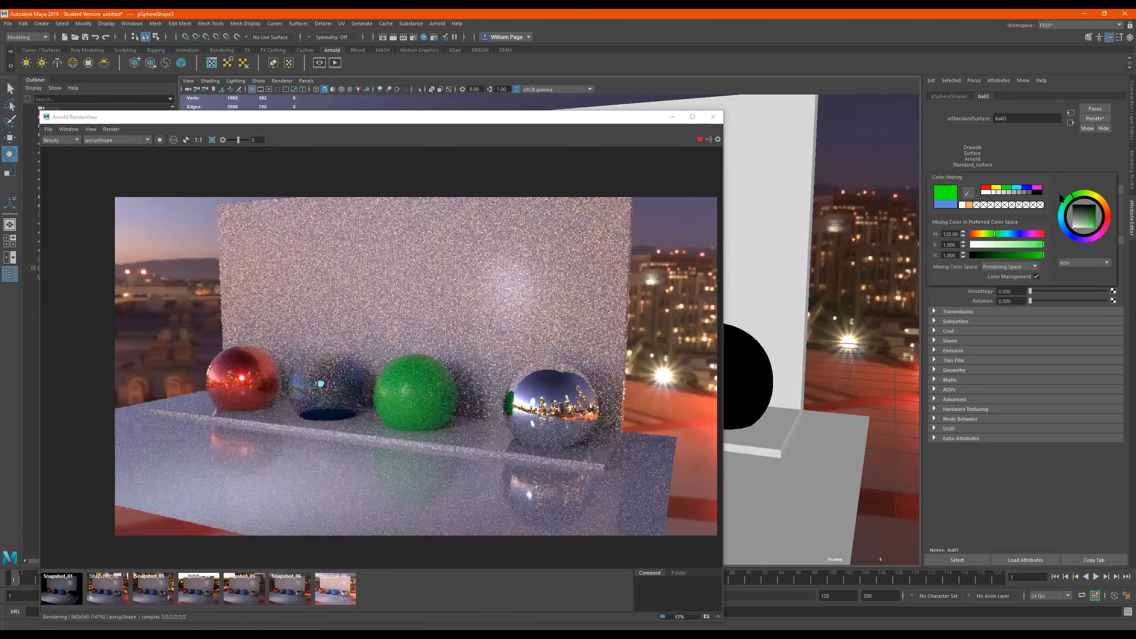
left_click(1062, 153)
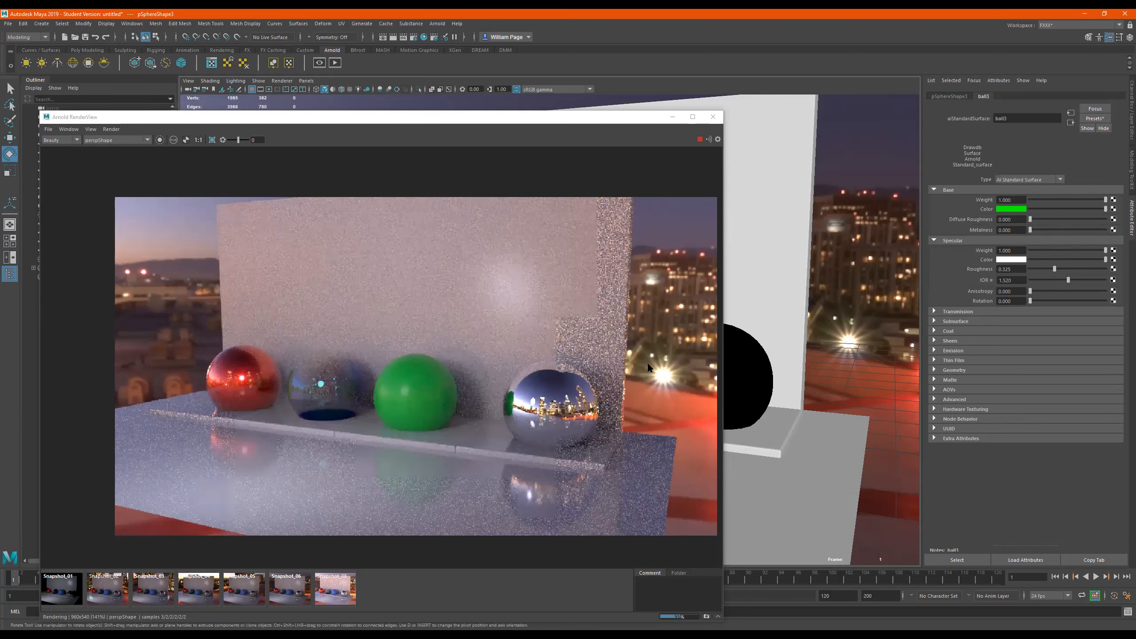
Step: Set the green sphere material's metalness to about 0.923 and reposition the render window over the viewport
left_click_drag(1050, 229, 1099, 229)
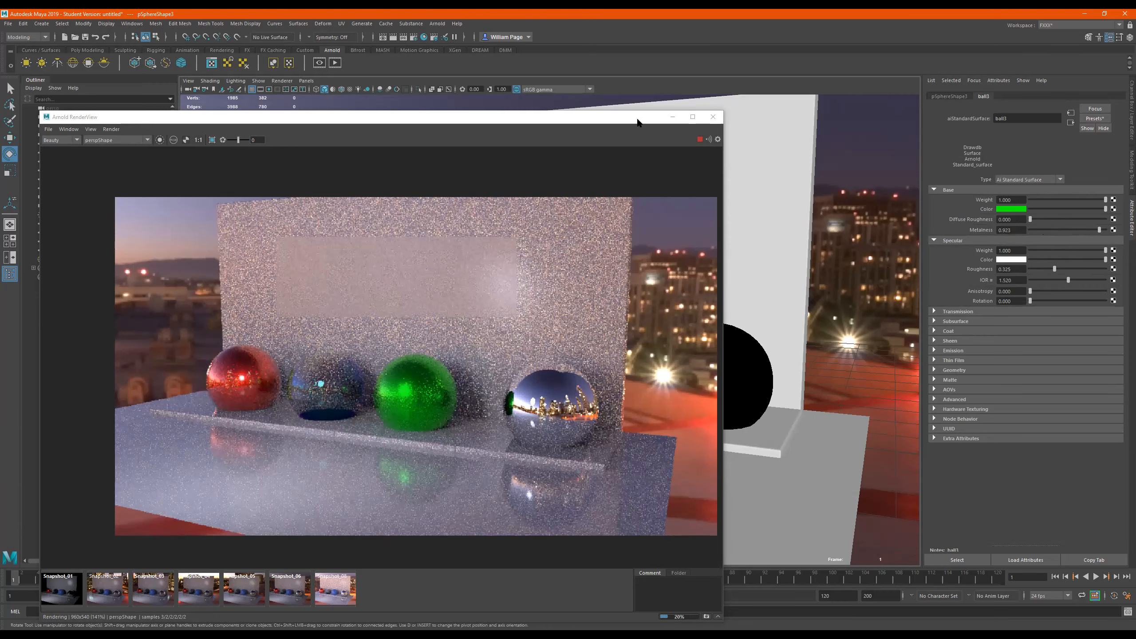
left_click_drag(637, 122, 637, 124)
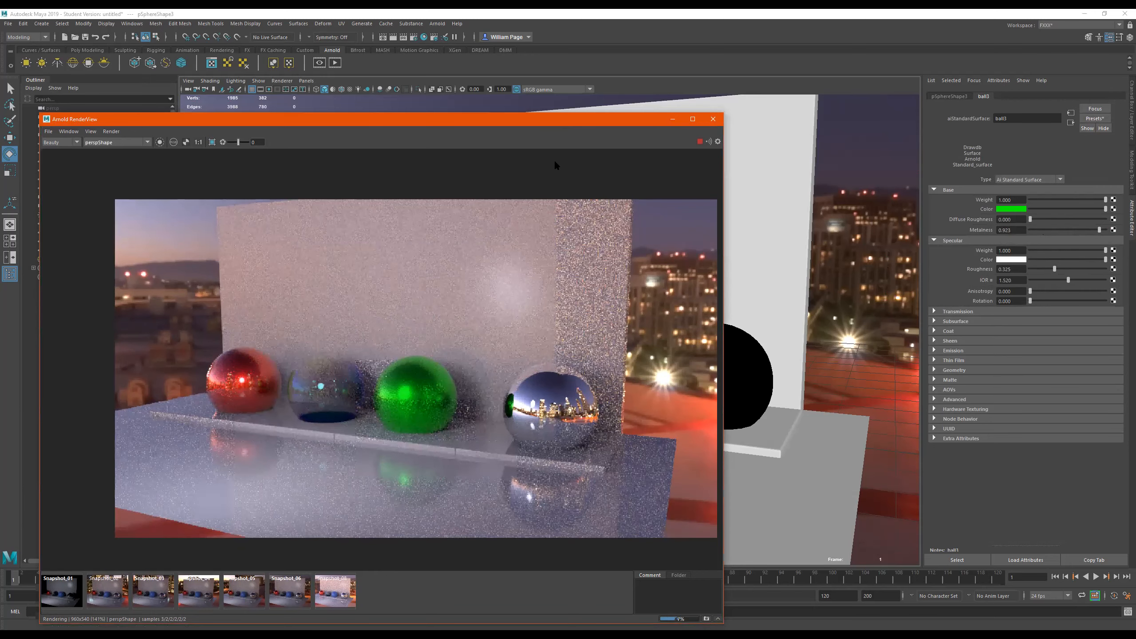
left_click_drag(555, 119, 556, 419)
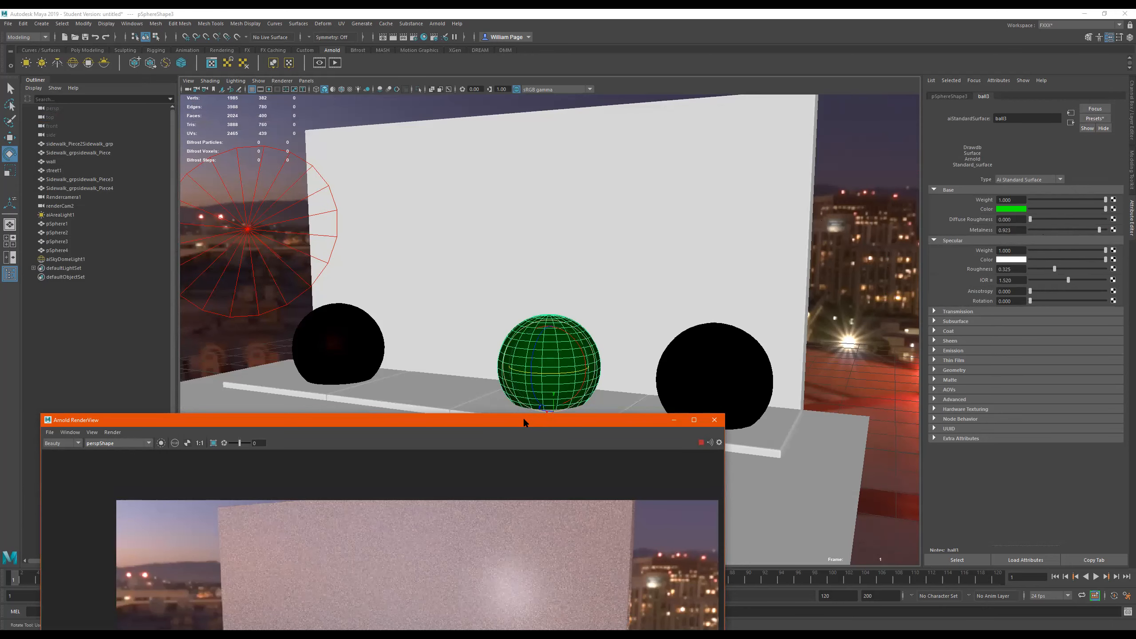
left_click_drag(523, 418, 589, 103)
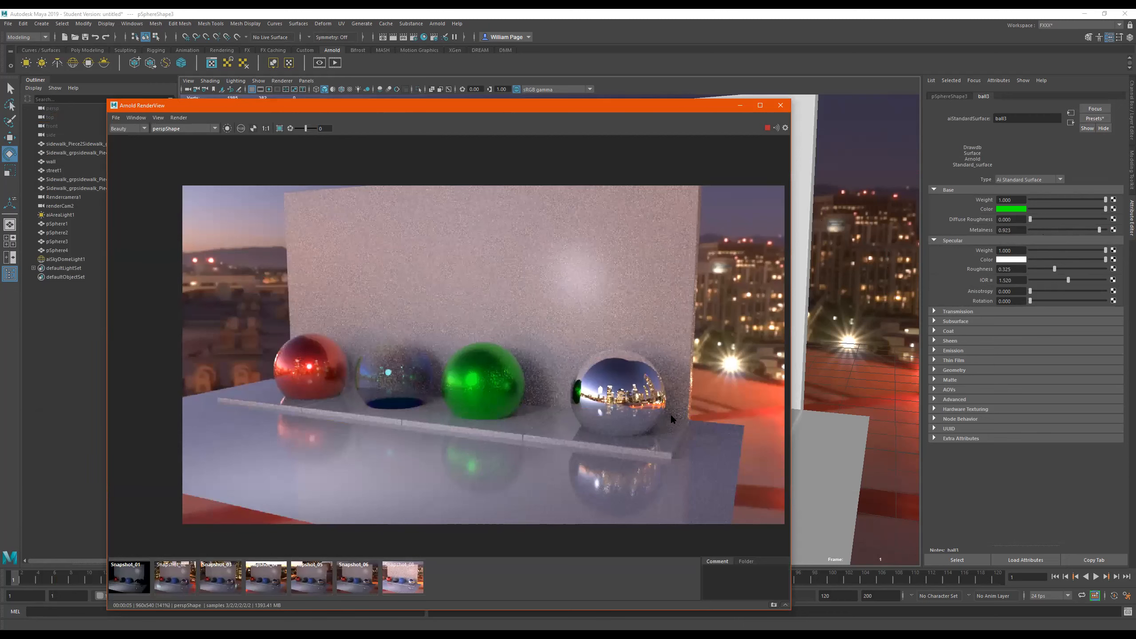
Step: Set the chrome sphere's specular roughness to about 0.185 and draw a render crop region around it
left_click(613, 400)
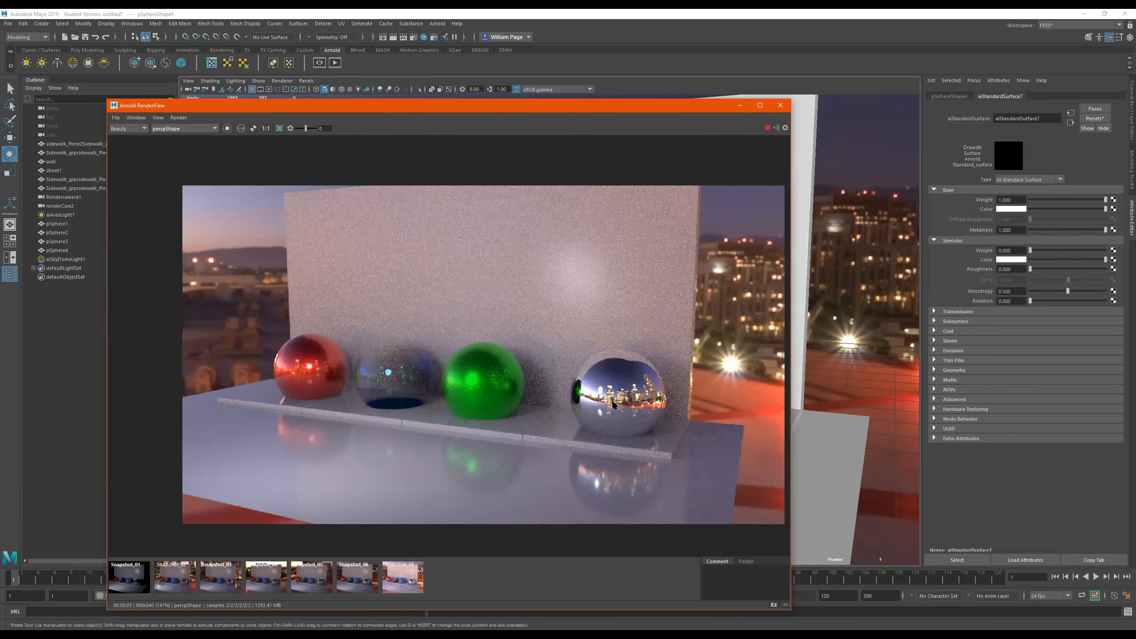
left_click(1043, 269)
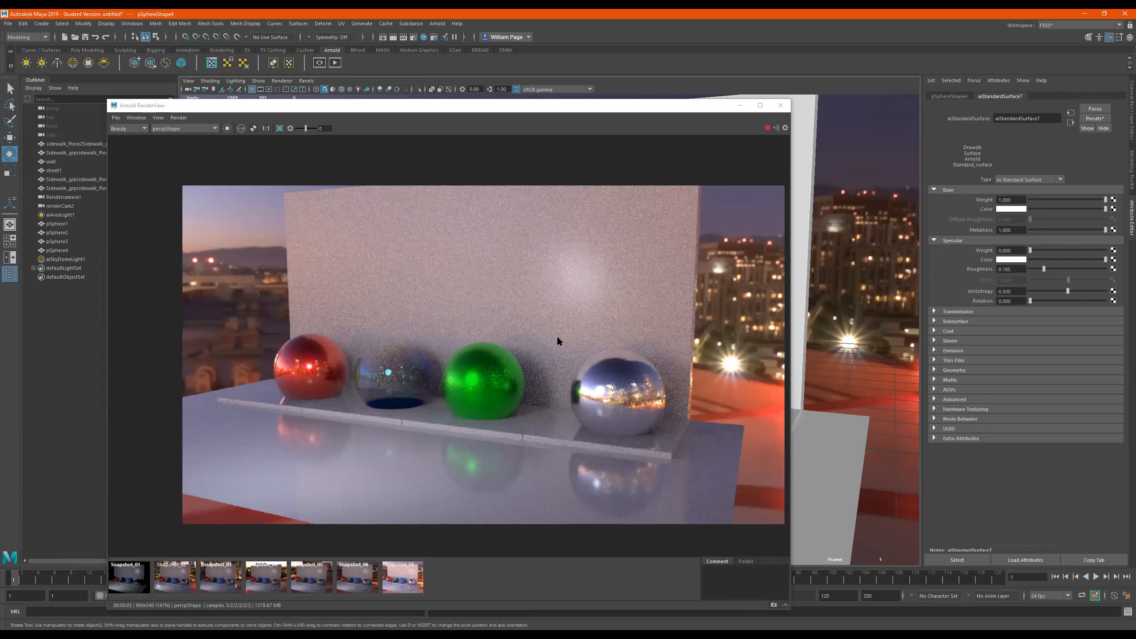
left_click(280, 128)
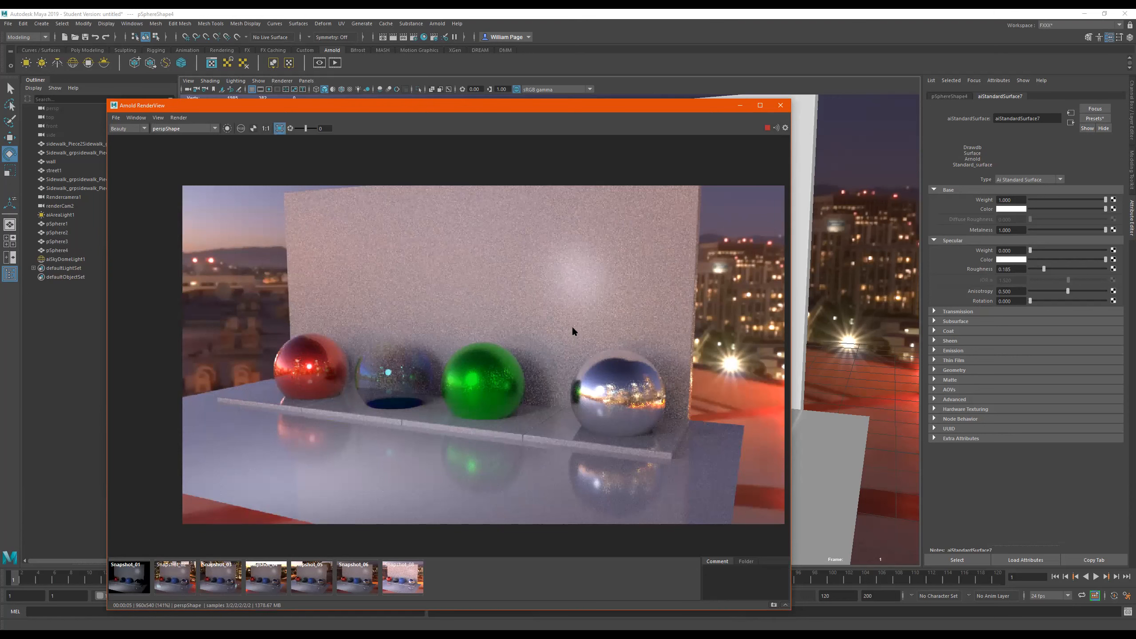
left_click_drag(572, 327, 685, 471)
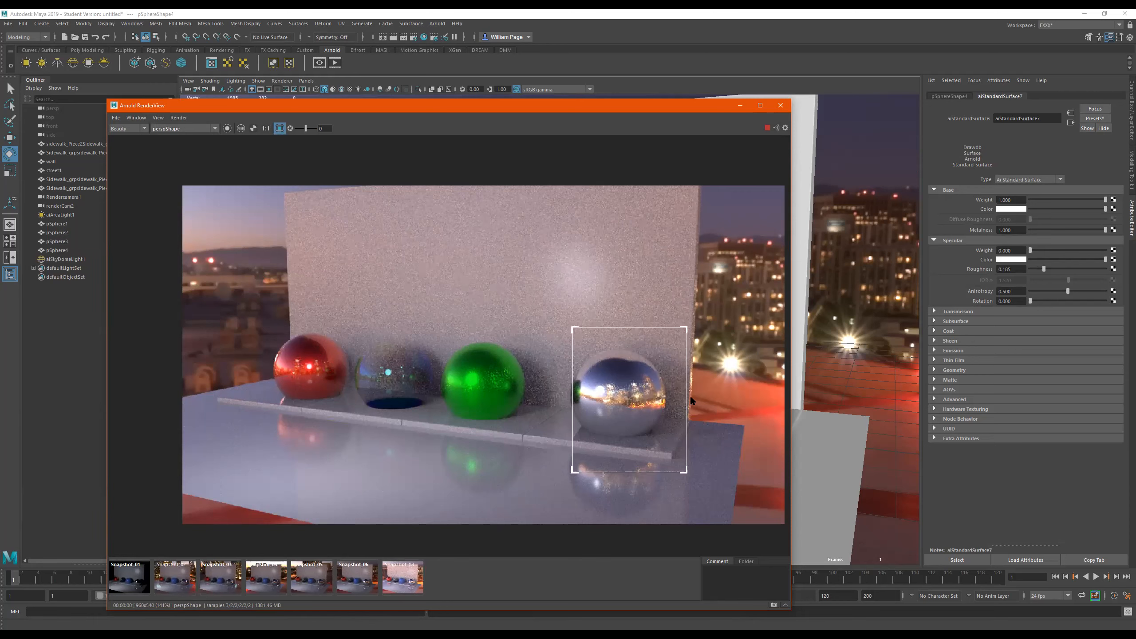
Step: Try specular roughness values of about 0.679 and 0.56 on the chrome sphere and remove the crop region
left_click(1051, 268)
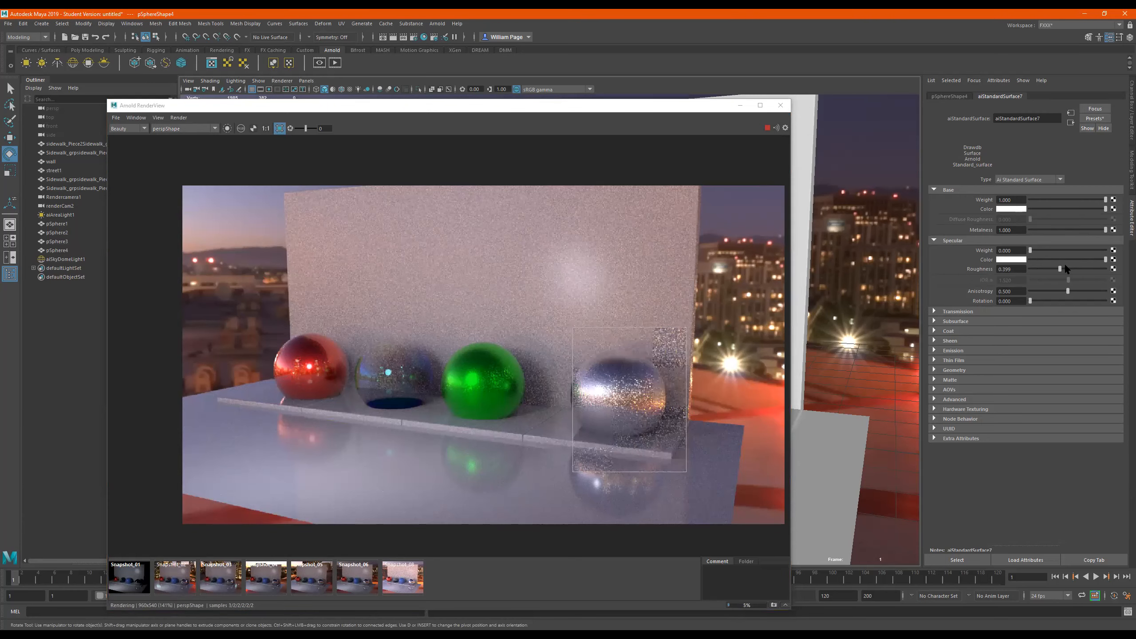
left_click_drag(1065, 264, 1084, 265)
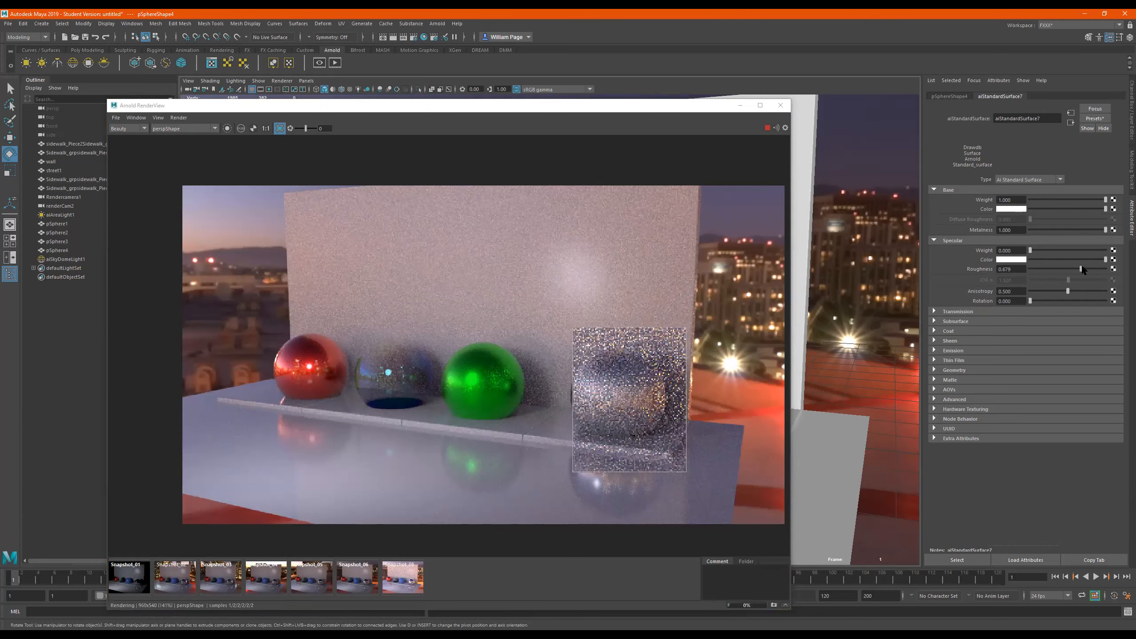
left_click(640, 158)
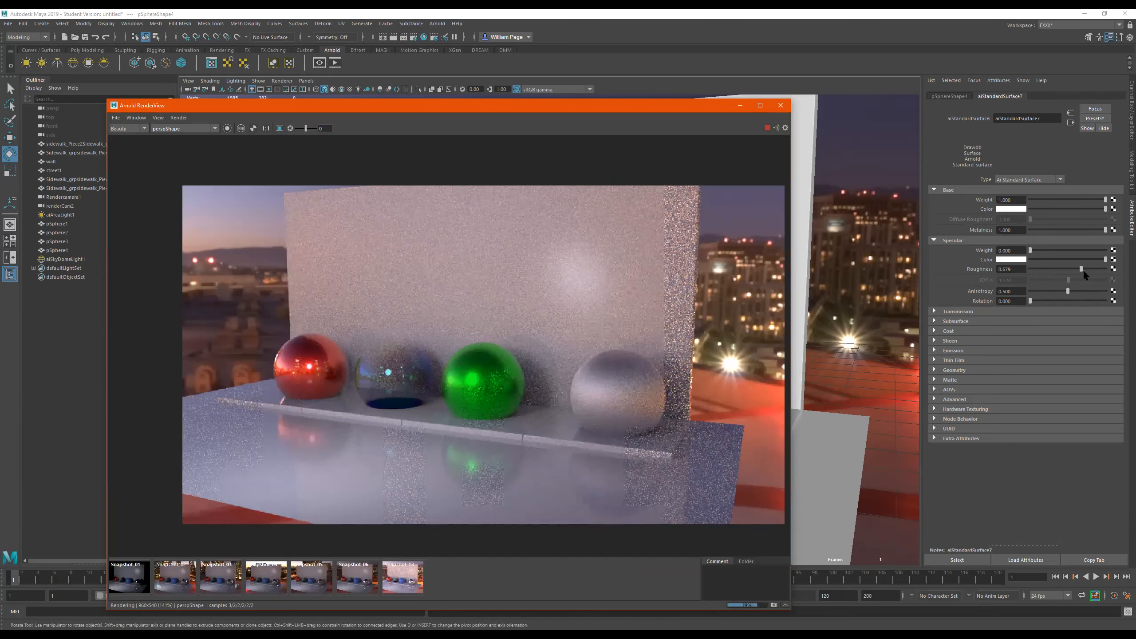
left_click(1072, 269)
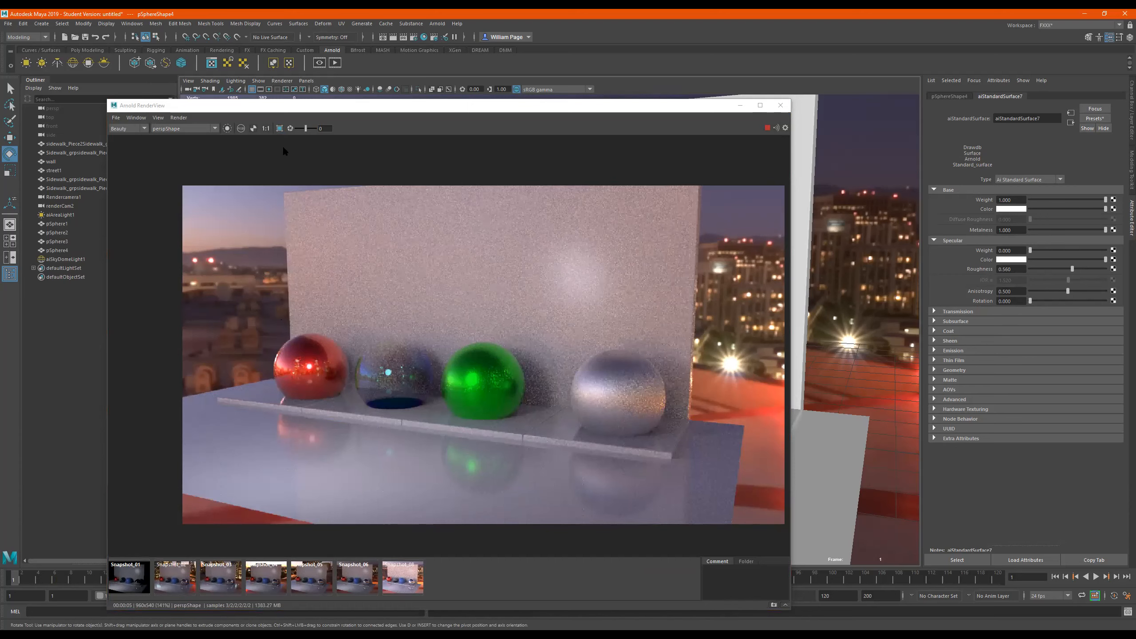
Step: Draw a new crop region around the chrome sphere and set its specular roughness to about 0.167
left_click(278, 129)
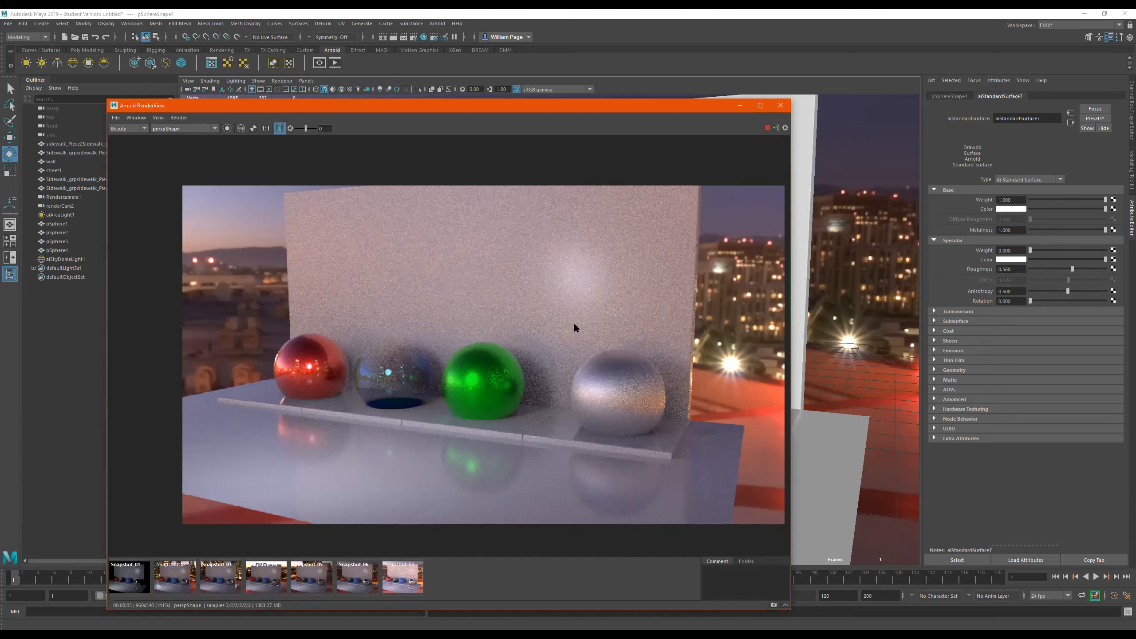
left_click_drag(649, 429, 659, 441)
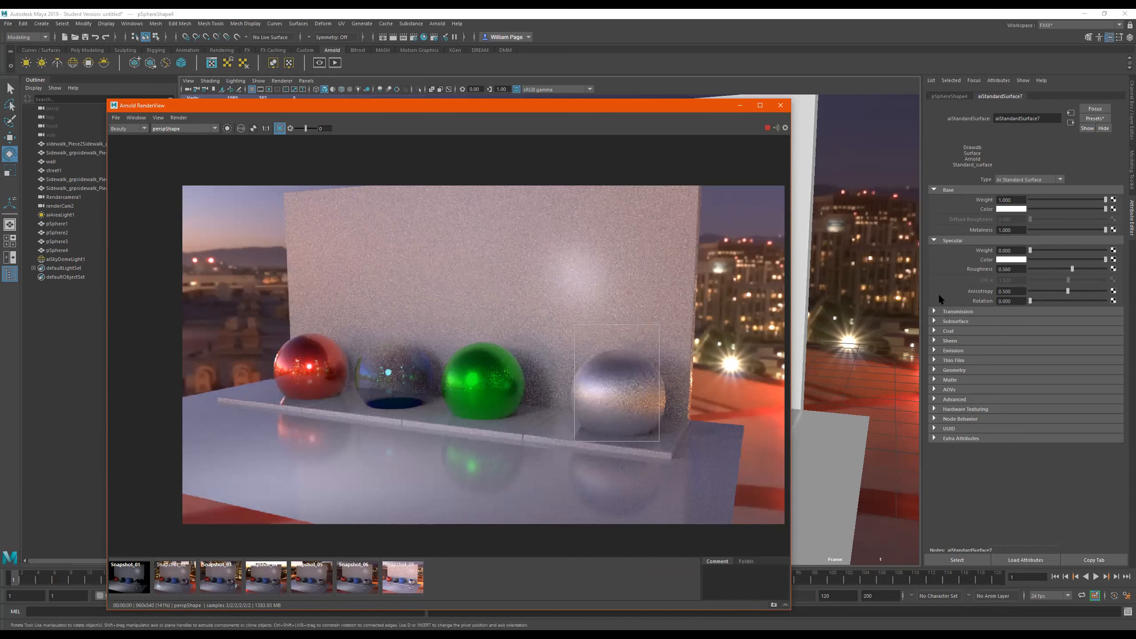
left_click_drag(1071, 268, 1042, 270)
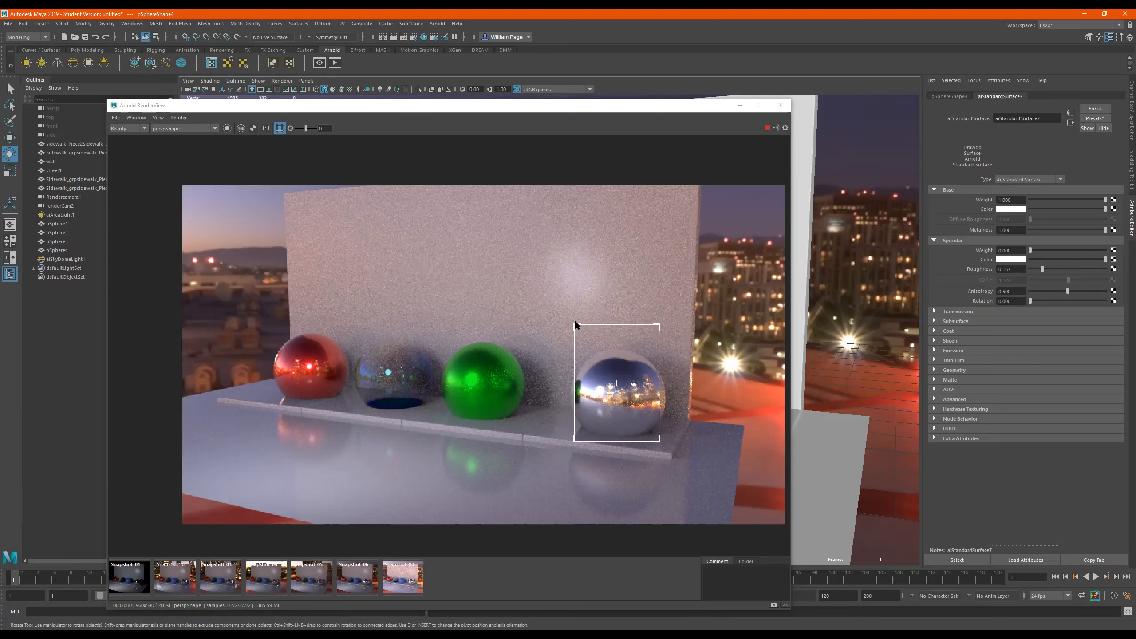
Step: Move the render crop region to the green sphere, replace its material with the Thin_Plastic preset and draw a wider crop region around the middle spheres
left_click_drag(574, 323, 480, 379)
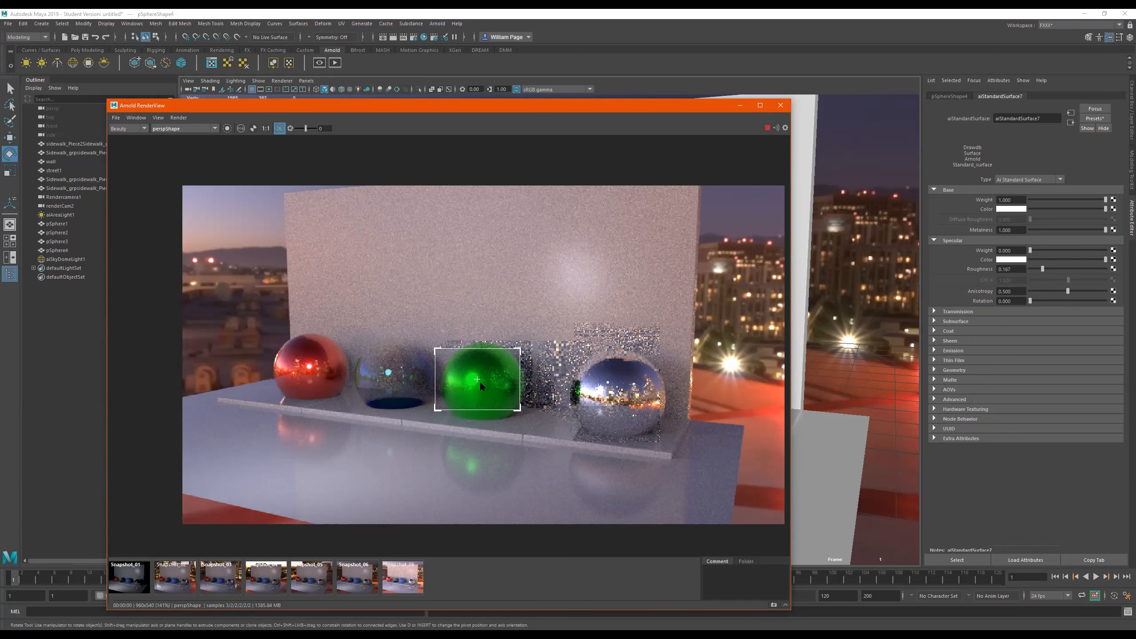
left_click(484, 396)
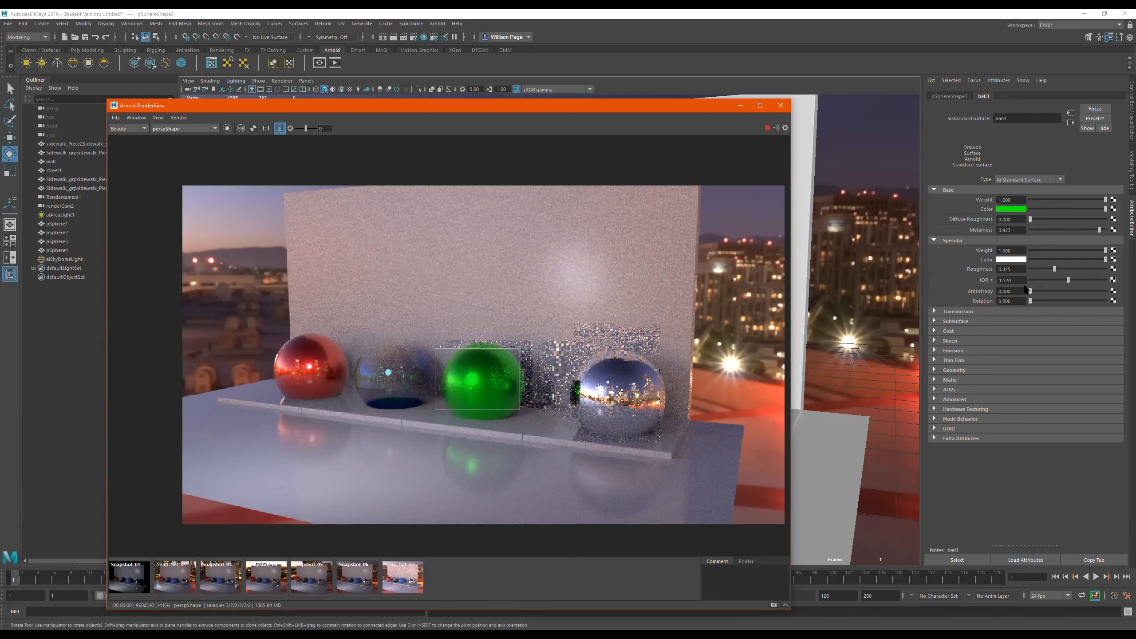
left_click(1107, 120)
mouse_move(1058, 256)
left_click(1006, 259)
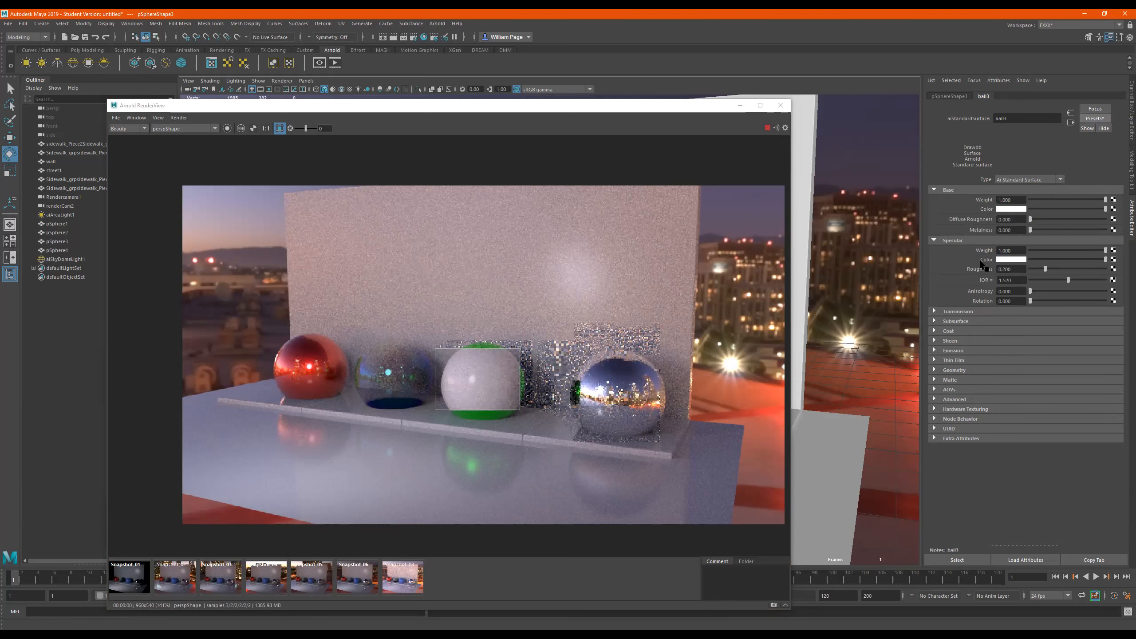
left_click(1093, 119)
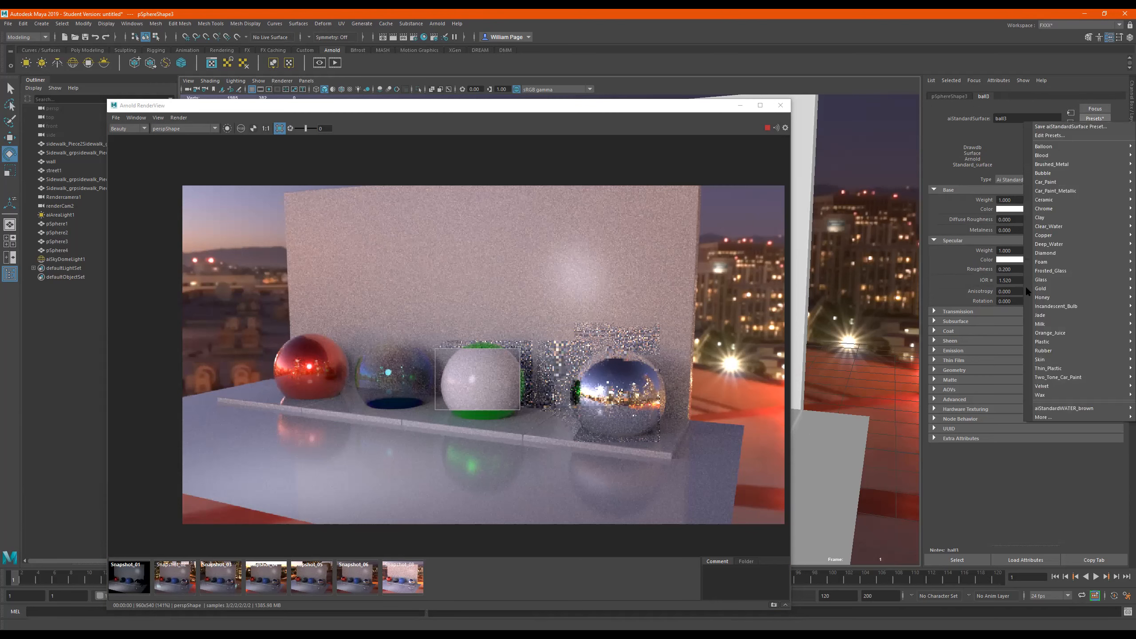
mouse_move(1054, 361)
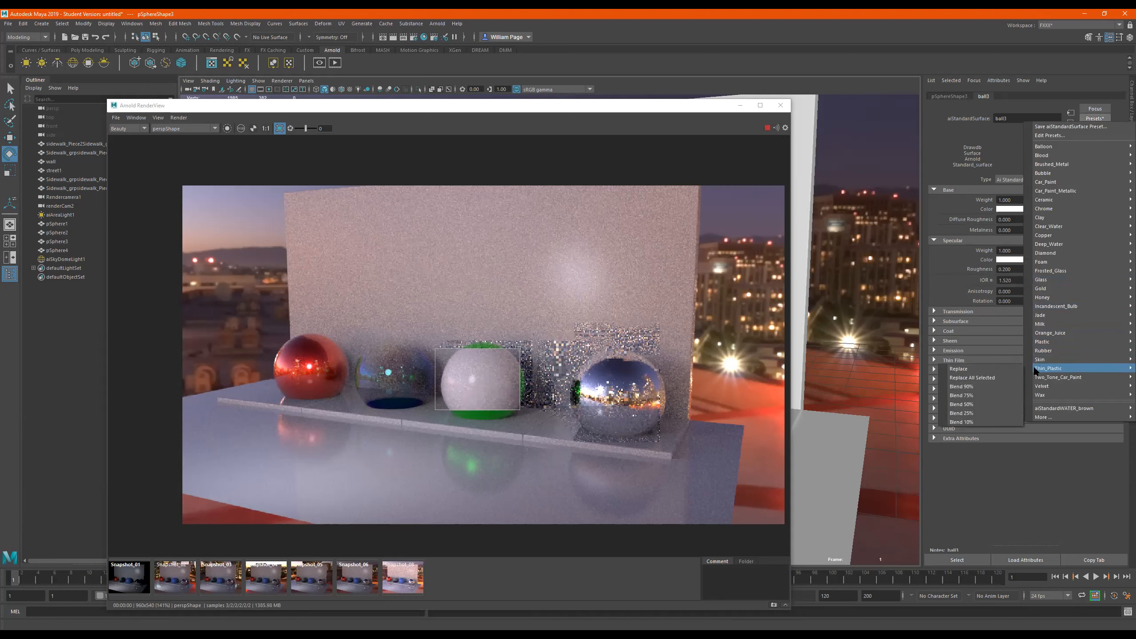
left_click(1007, 366)
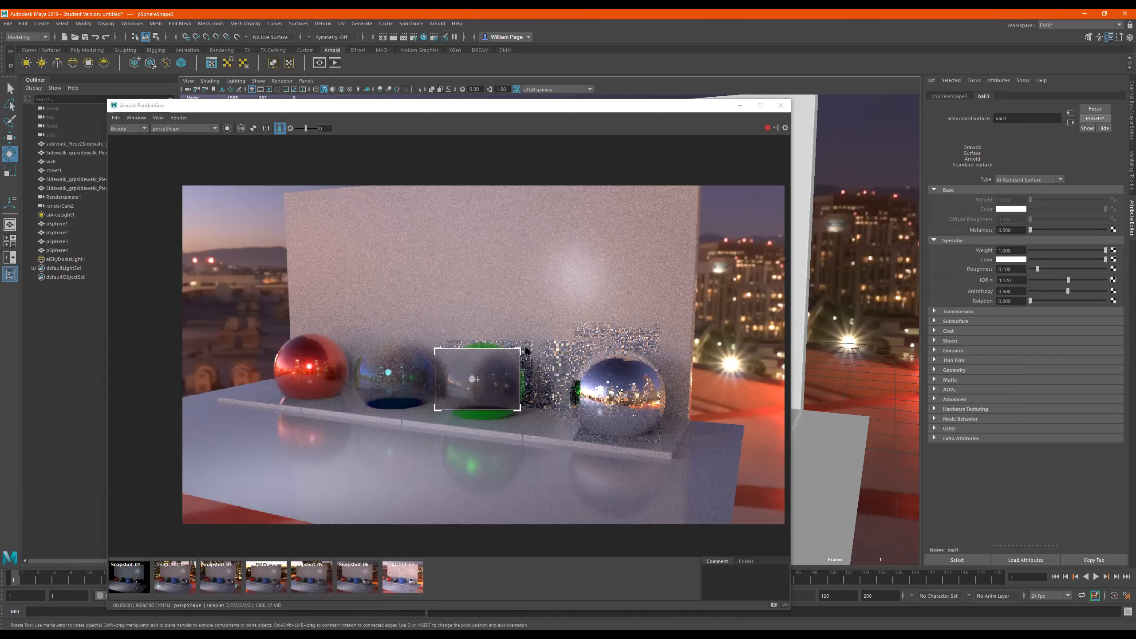
left_click_drag(574, 287, 367, 459)
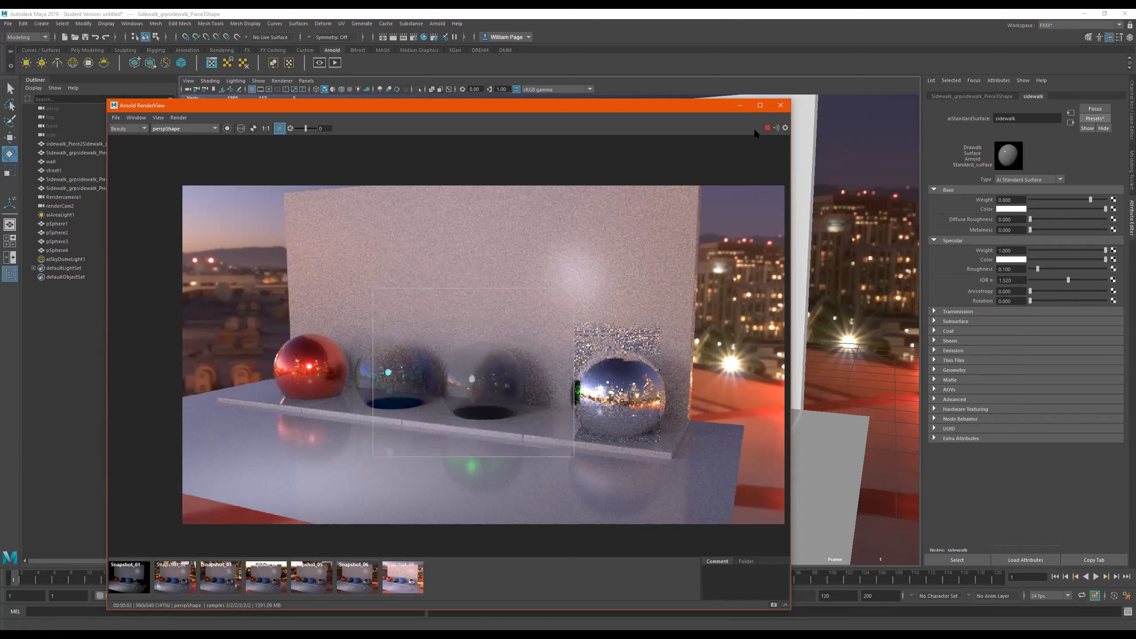
Step: Close the render window, create a point light and raise it above the sidewalk in front of the wall
left_click(780, 106)
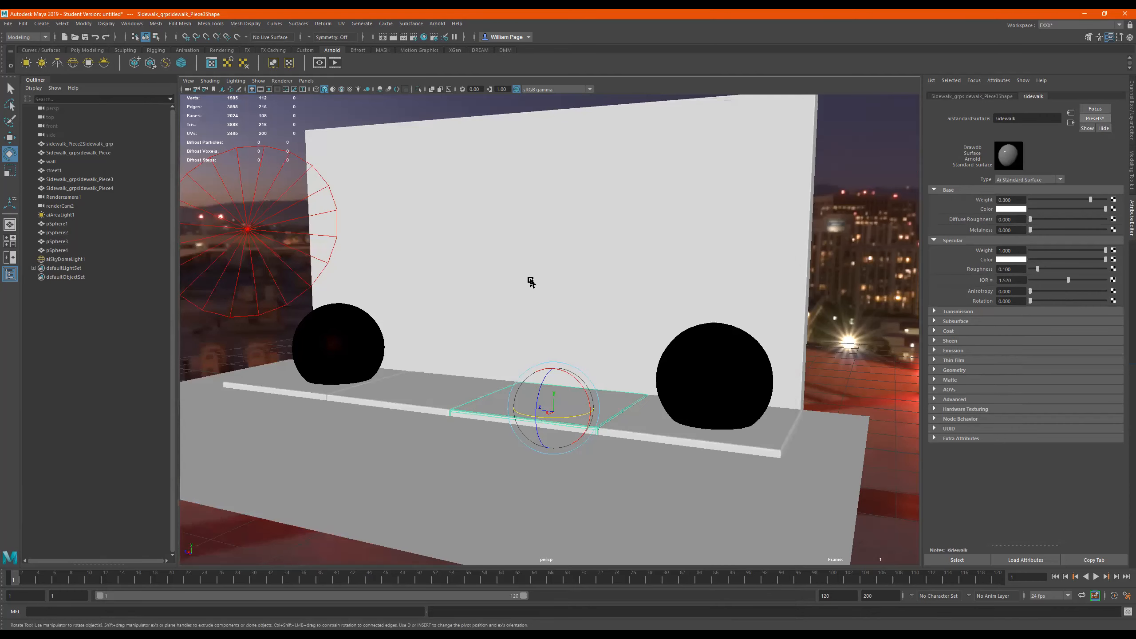
scroll(416, 295, "down", 4)
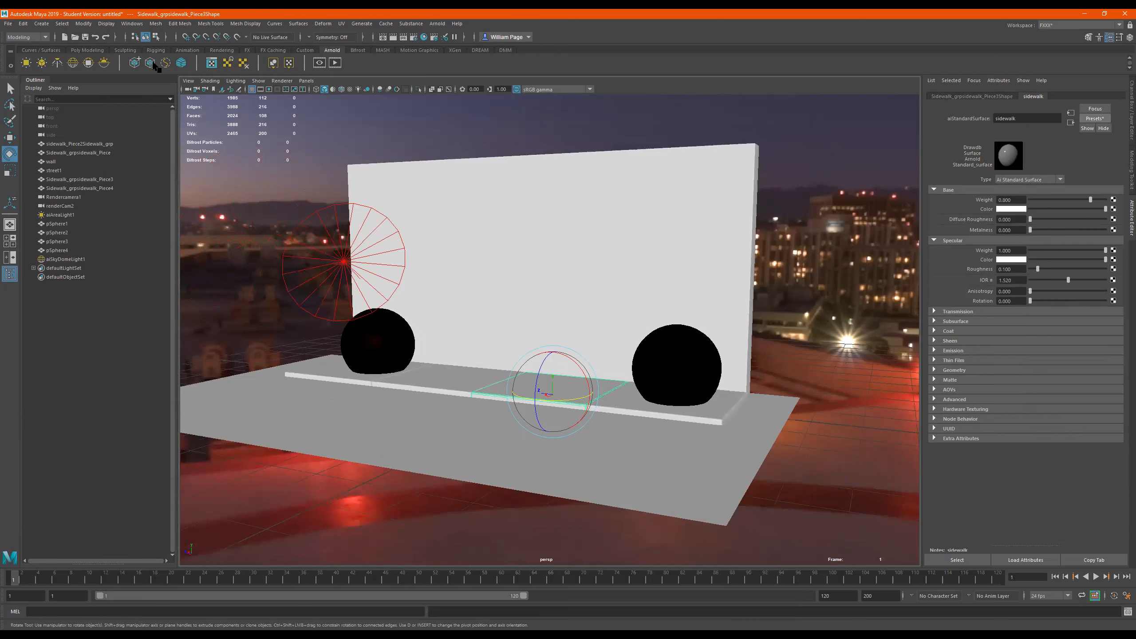
left_click(41, 23)
mouse_move(87, 76)
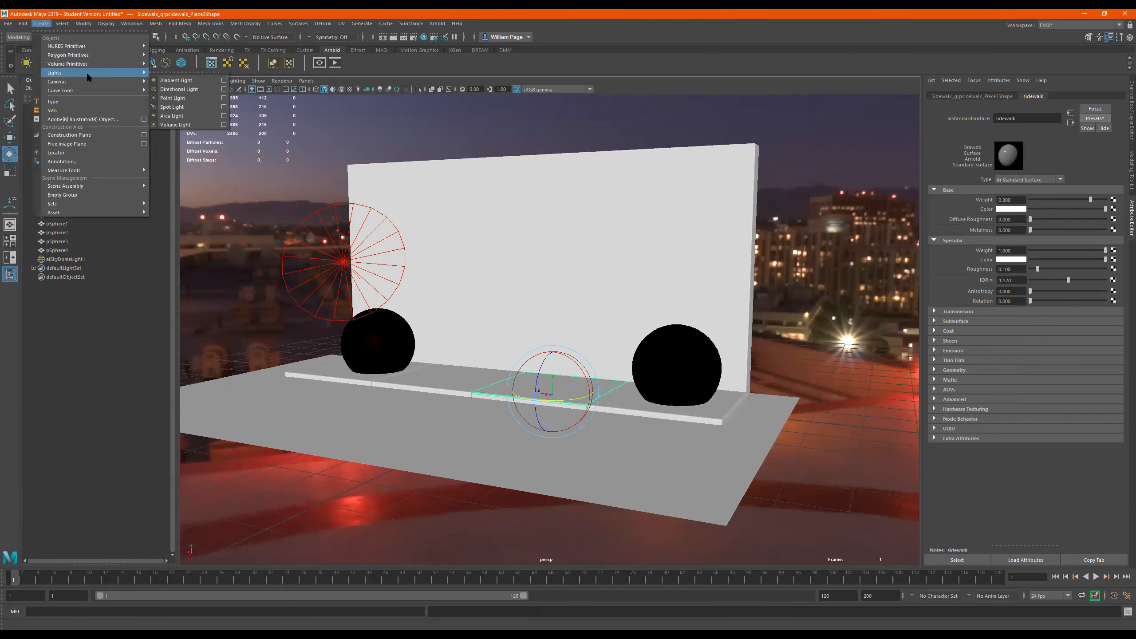
left_click(182, 99)
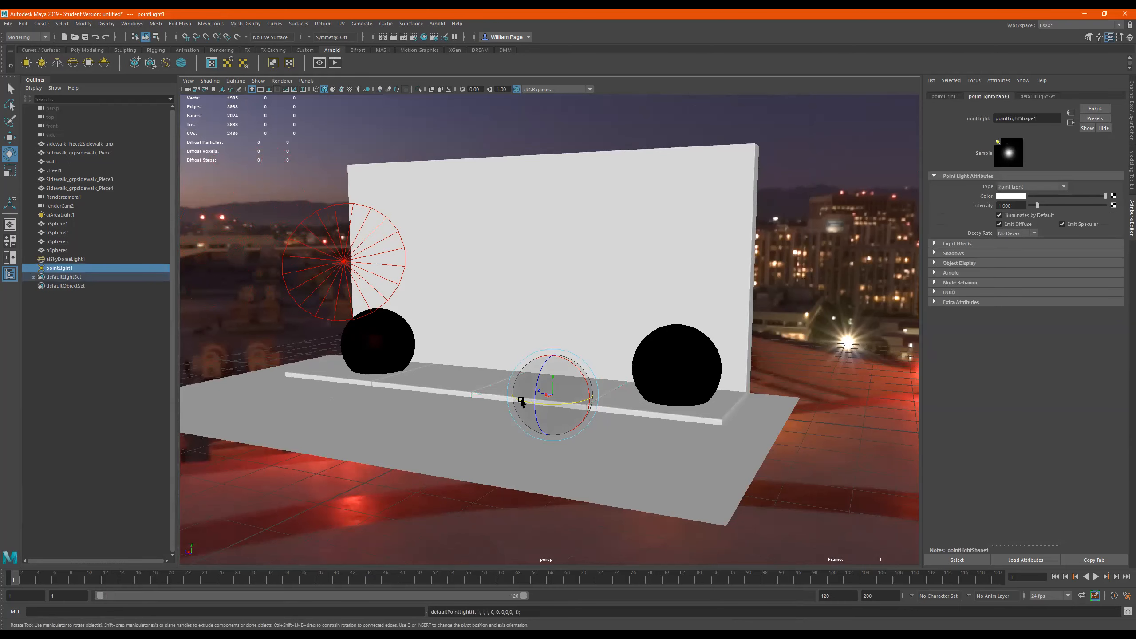
key("w")
left_click_drag(554, 369, 555, 321)
left_click_drag(535, 251, 531, 153, "alt")
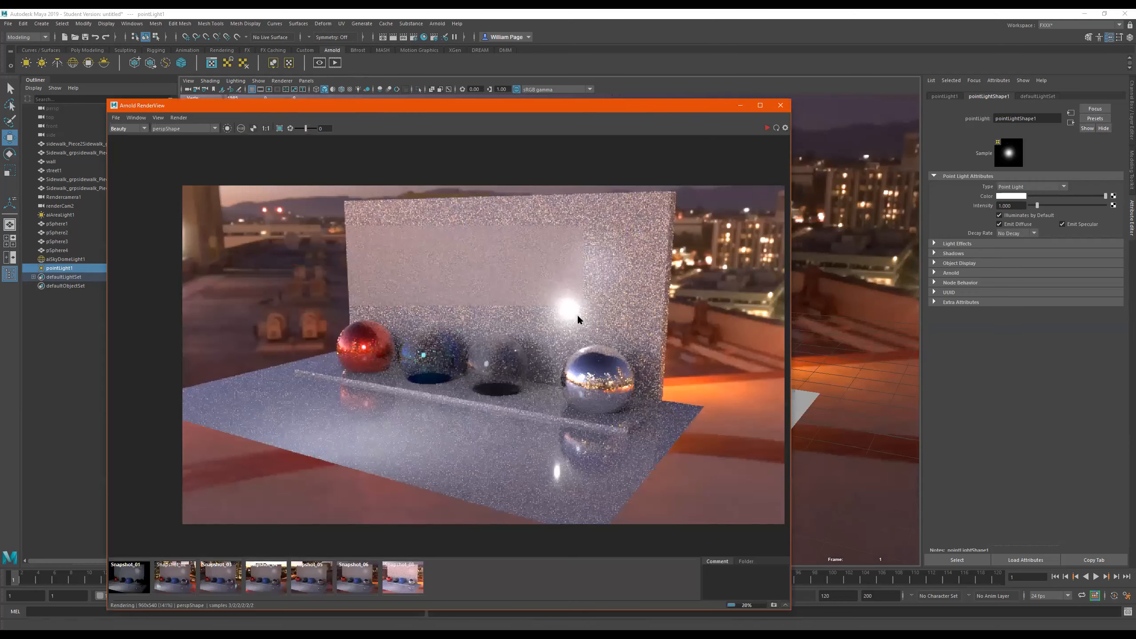
Step: Enable color temperature on the point light and try several values in the live render, ending at about 3957
left_click(951, 273)
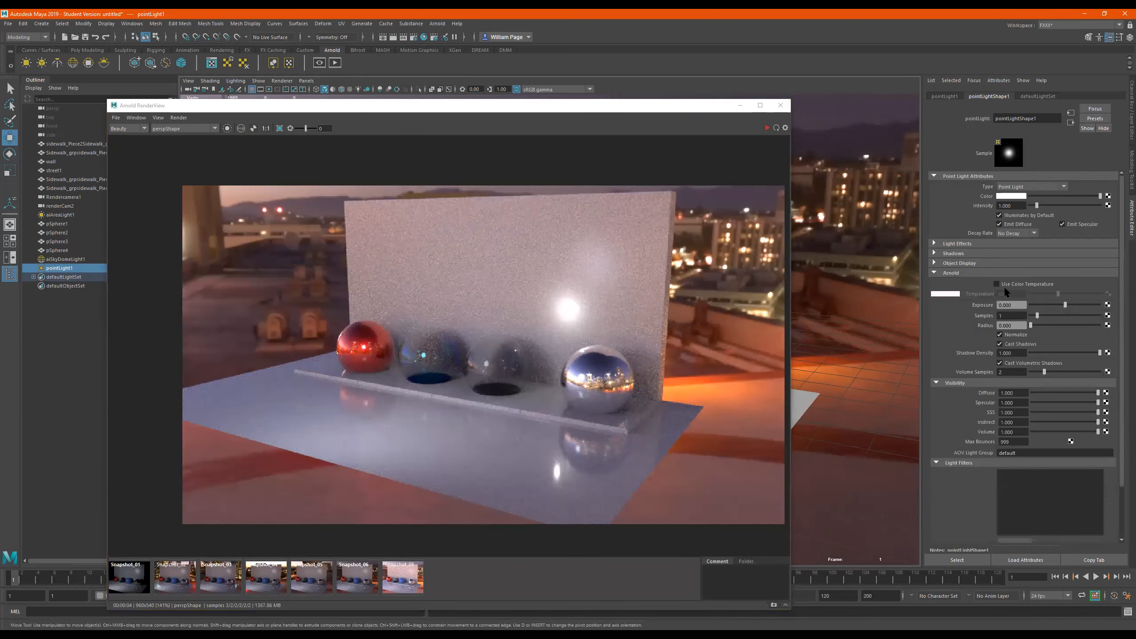
left_click(1047, 294)
left_click(767, 128)
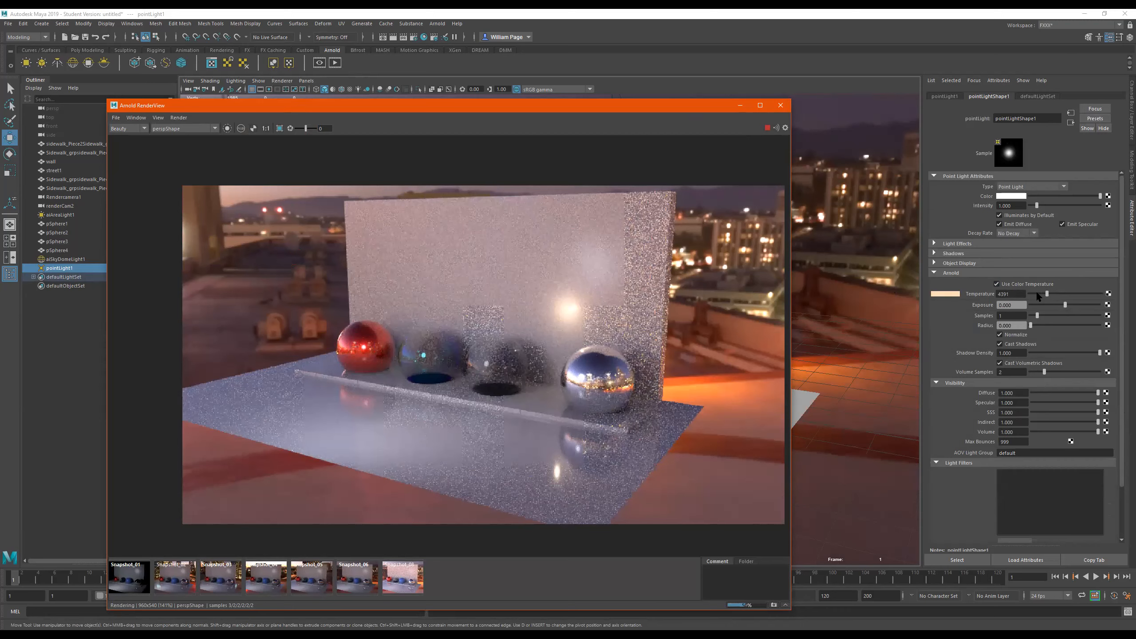
left_click(1035, 294)
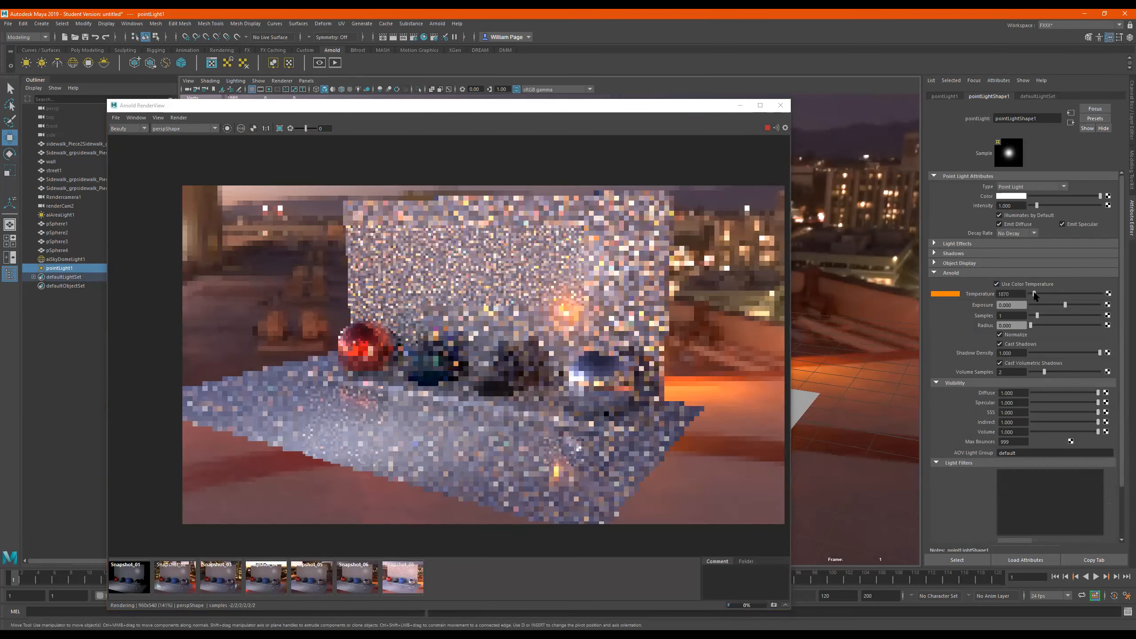
left_click(1070, 292)
left_click(1072, 292)
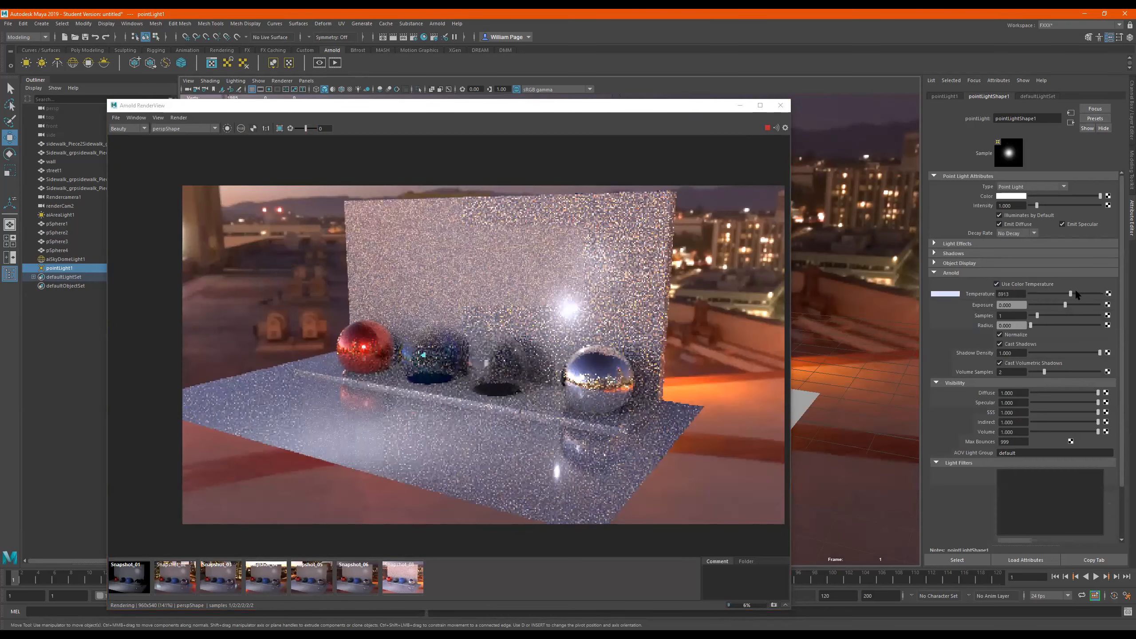
left_click(1044, 293)
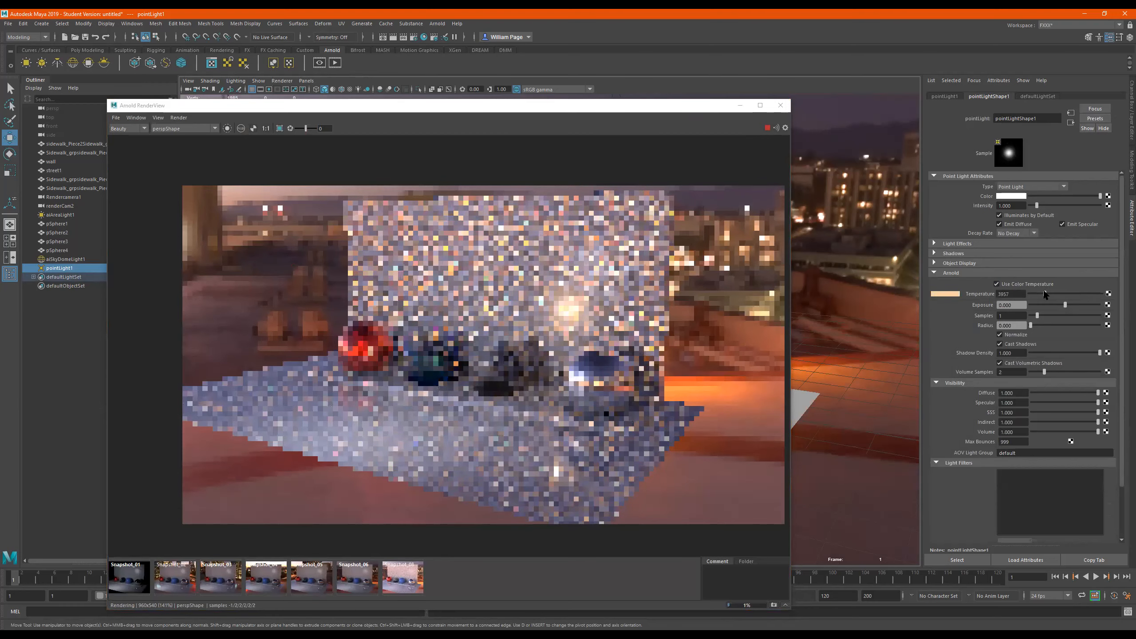
Step: Set the point light's exposure to about 2.338 and reposition the light in front of the wall above the spheres
left_click(1080, 304)
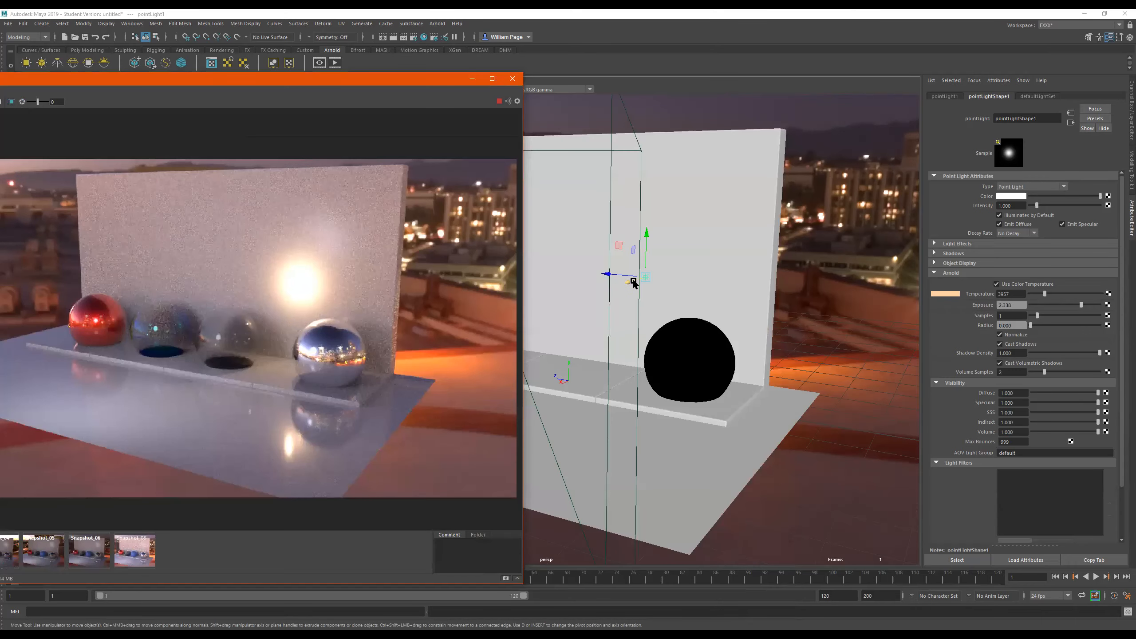
left_click_drag(633, 281, 537, 268)
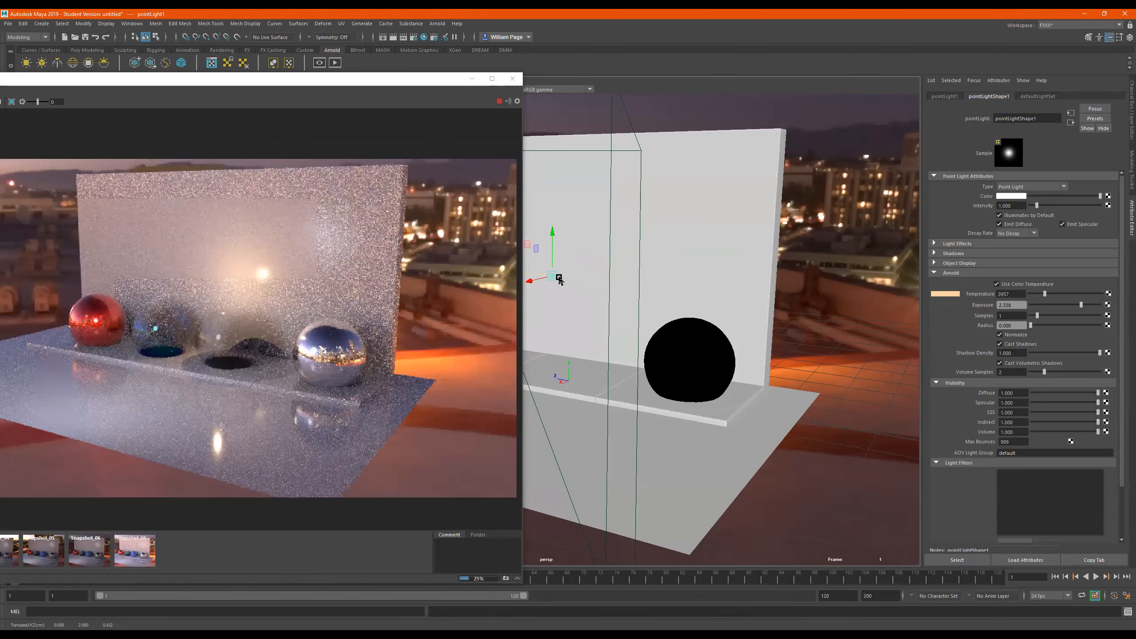
left_click_drag(561, 280, 644, 287)
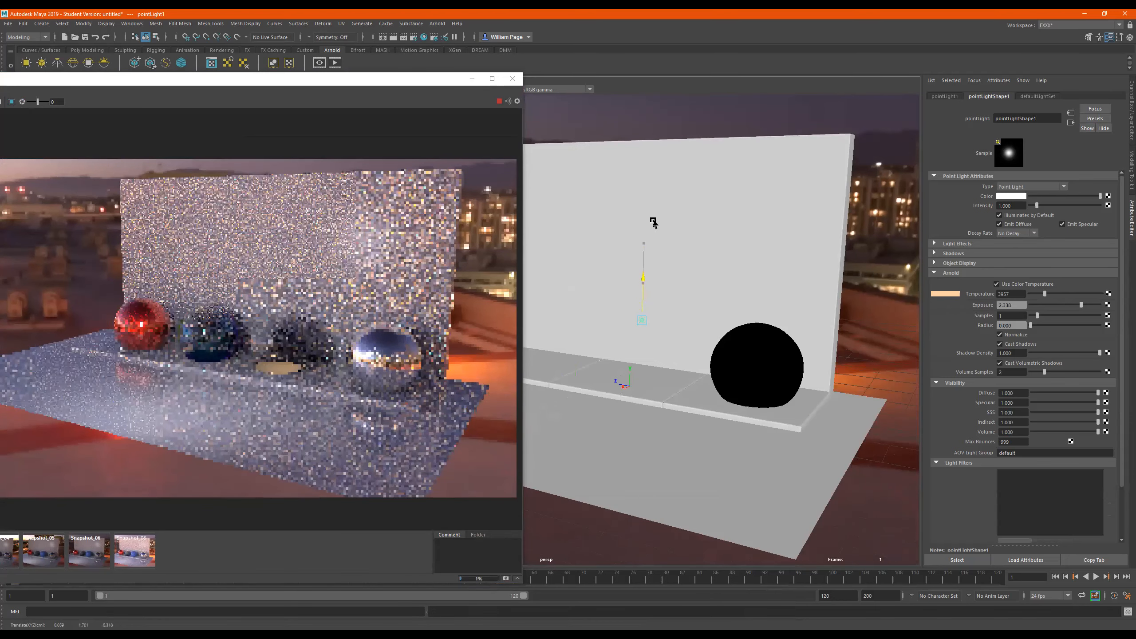
left_click_drag(654, 212, 664, 218)
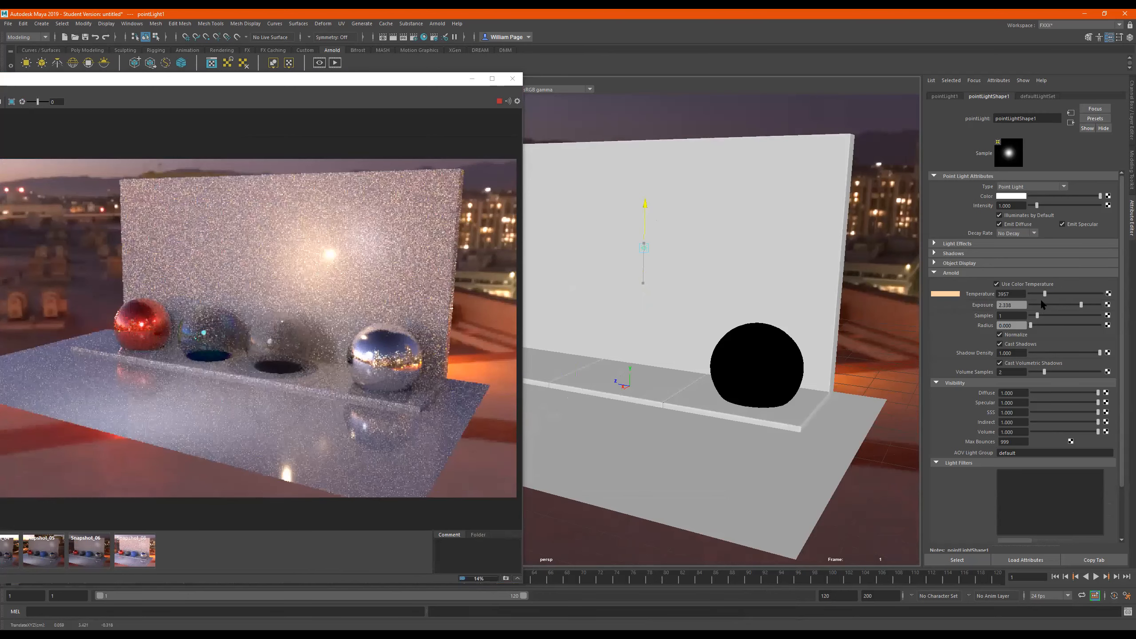
Step: Set the point light's temperature to about 1857 and its diffuse visibility to about 0.582 after trying 0.171 and 0.130
left_click_drag(1038, 291, 1035, 293)
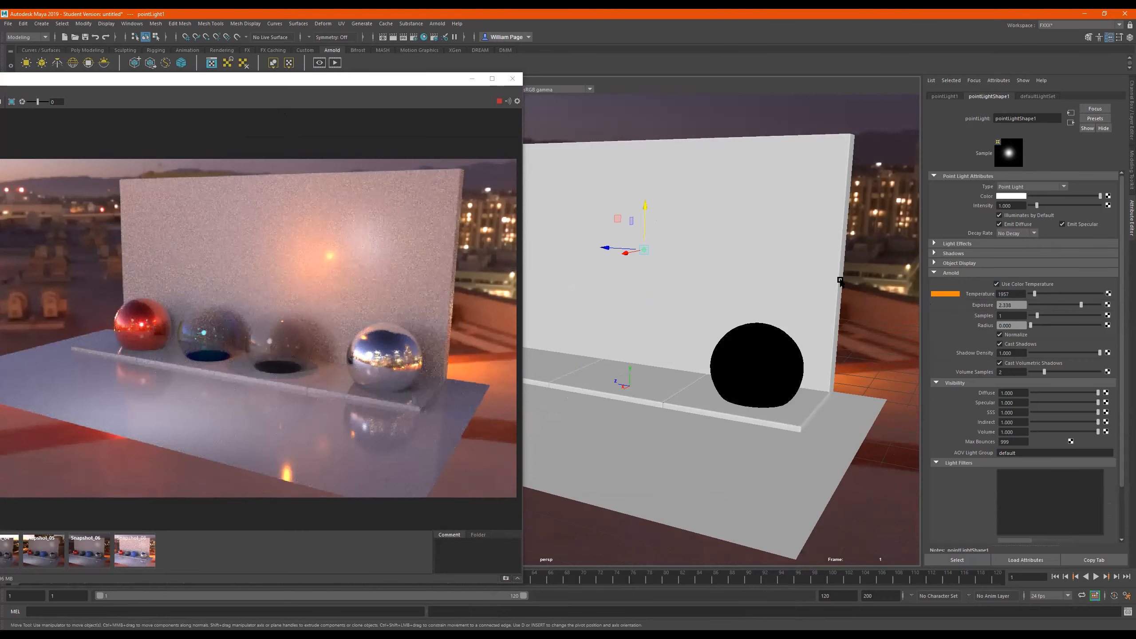
left_click(1044, 392)
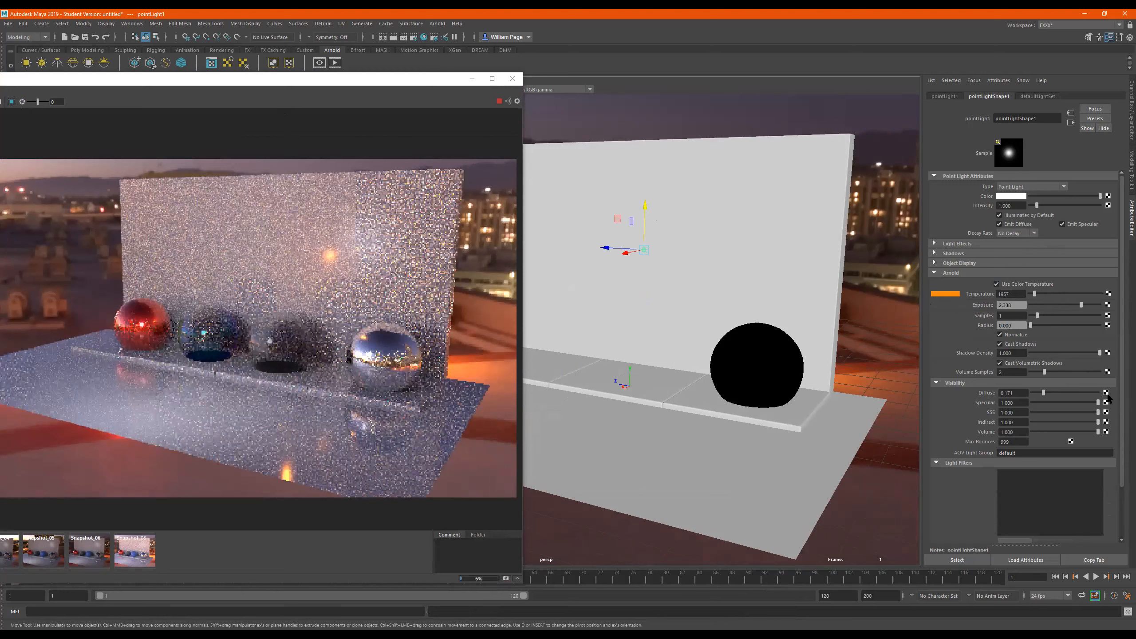
left_click(1043, 393)
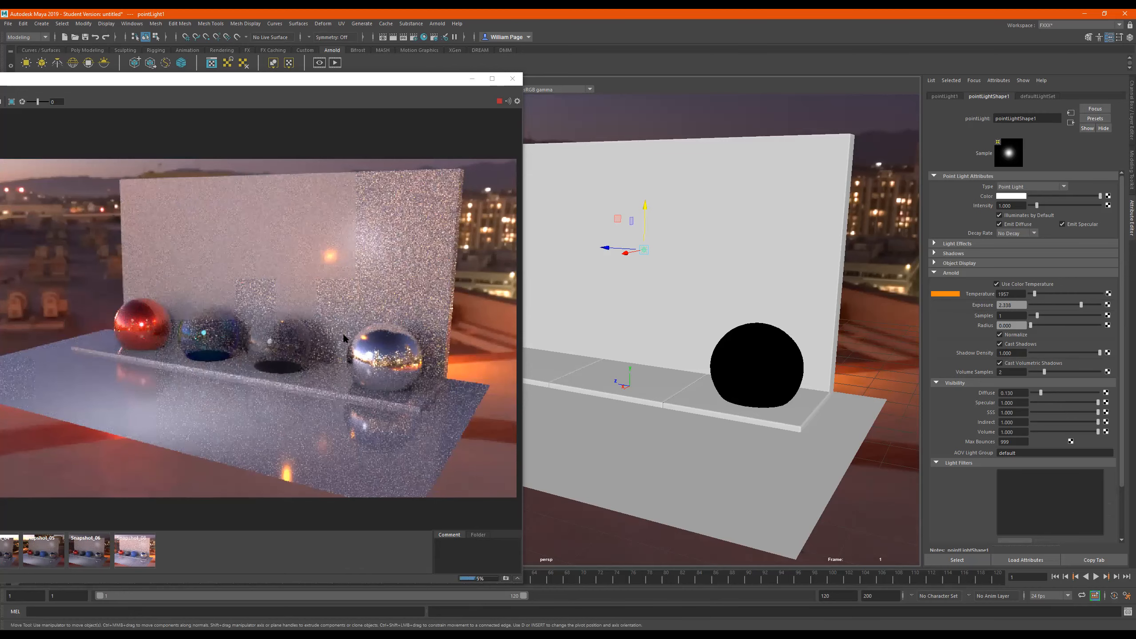
left_click(1069, 392)
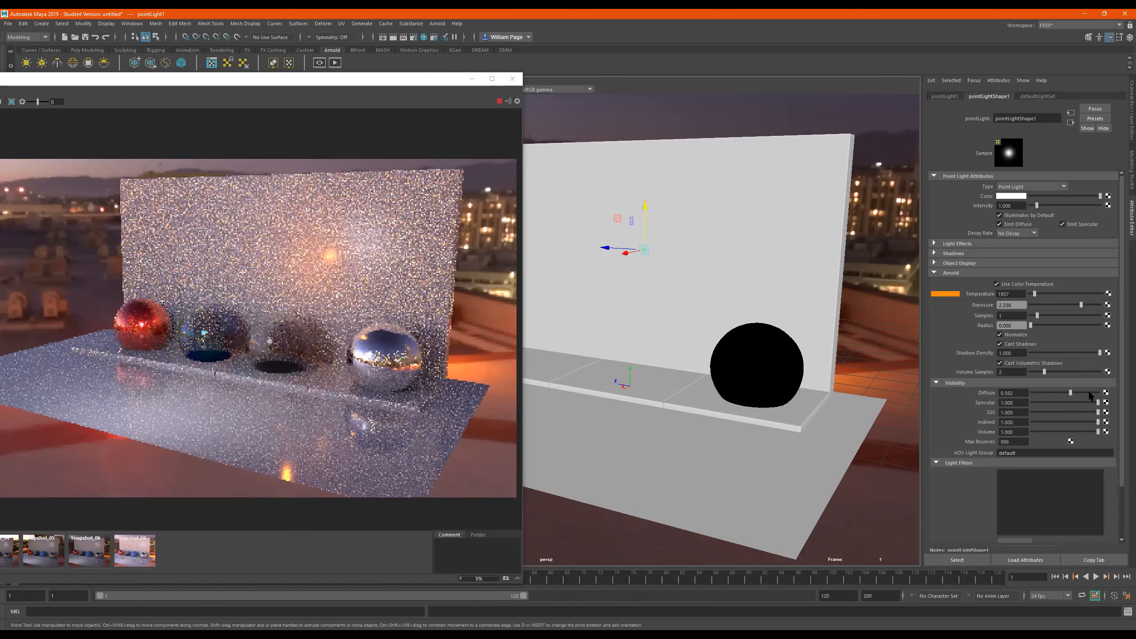
Step: Stop the render, close and reopen the render window, restart the render and place the window over the viewport
left_click(500, 101)
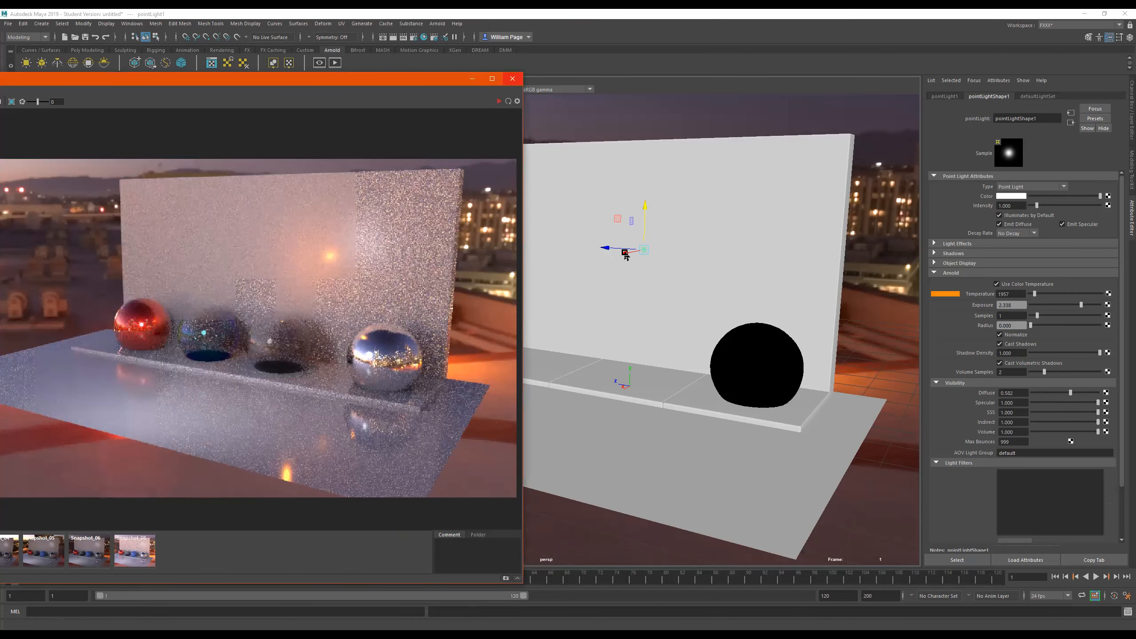
left_click(513, 79)
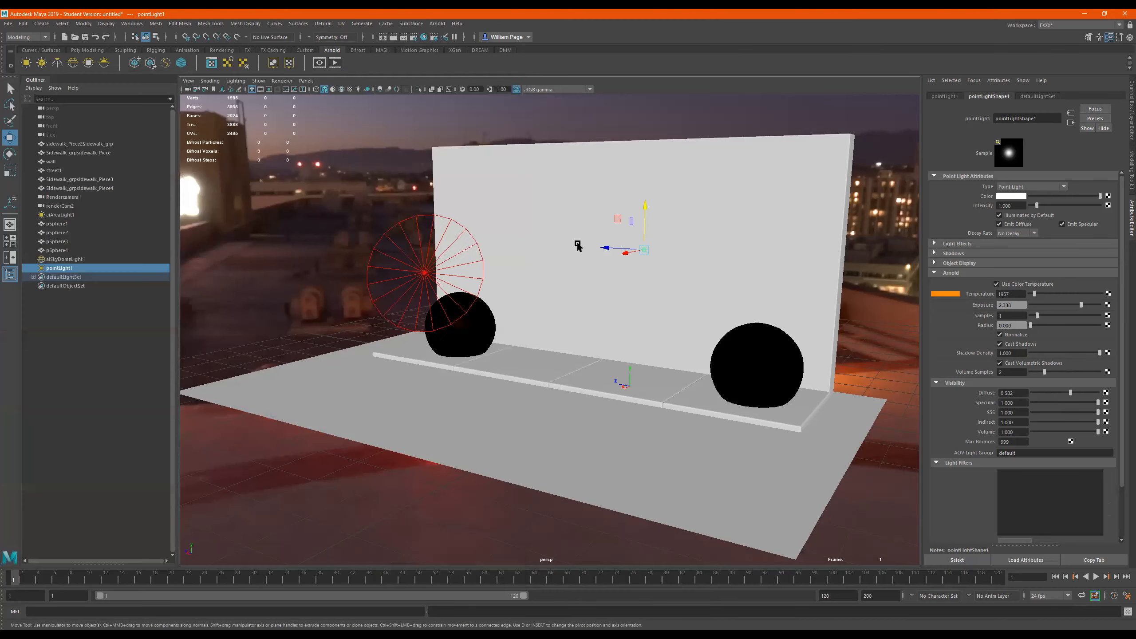
left_click(337, 63)
left_click(499, 101)
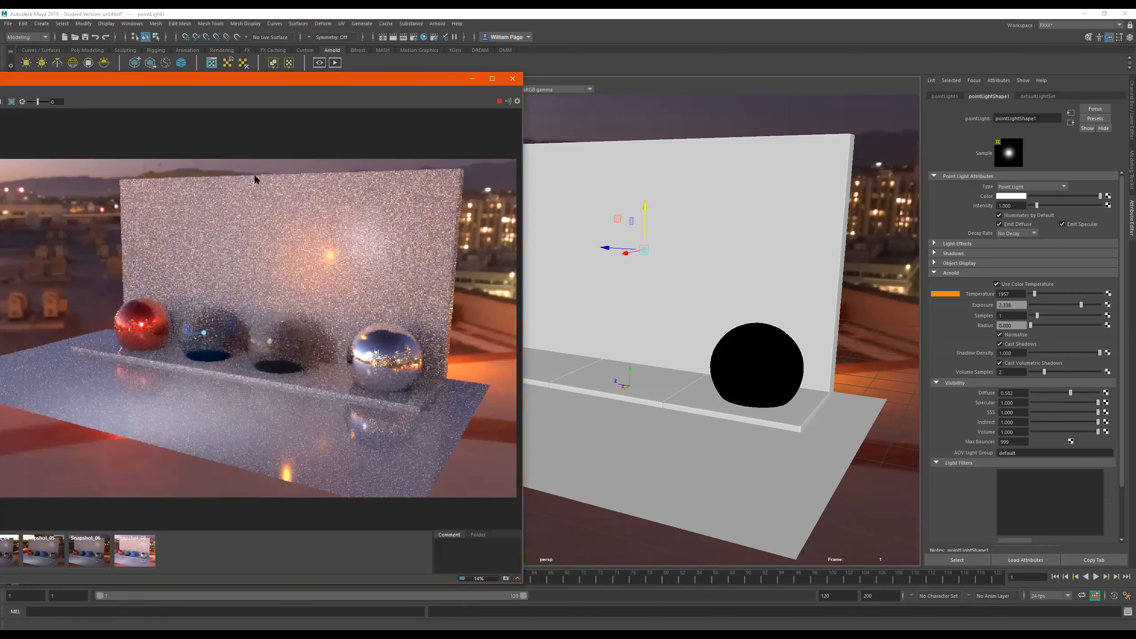
left_click_drag(391, 79, 657, 61)
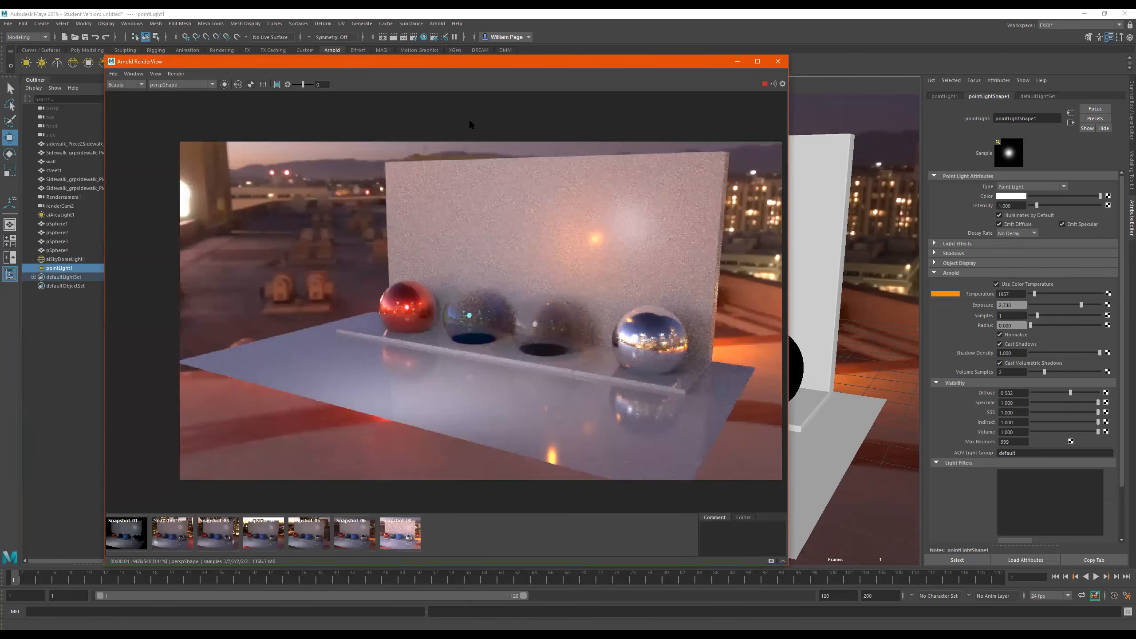
Step: Open Arnold's Light Manager and place its window beside the rendered image
left_click(437, 23)
mouse_move(492, 112)
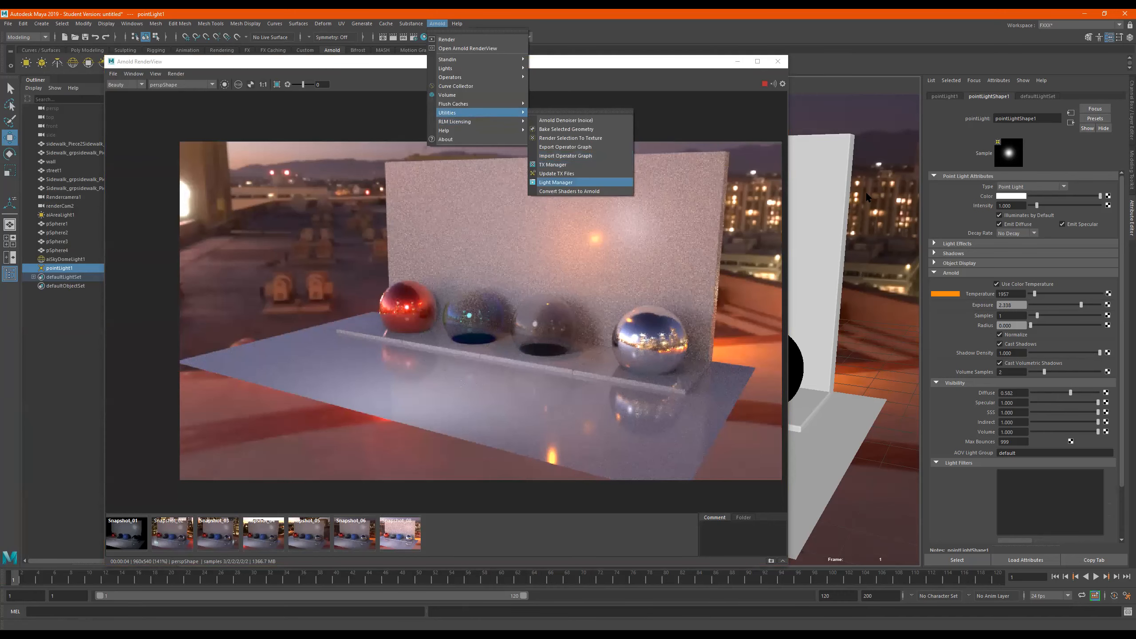
key("Return")
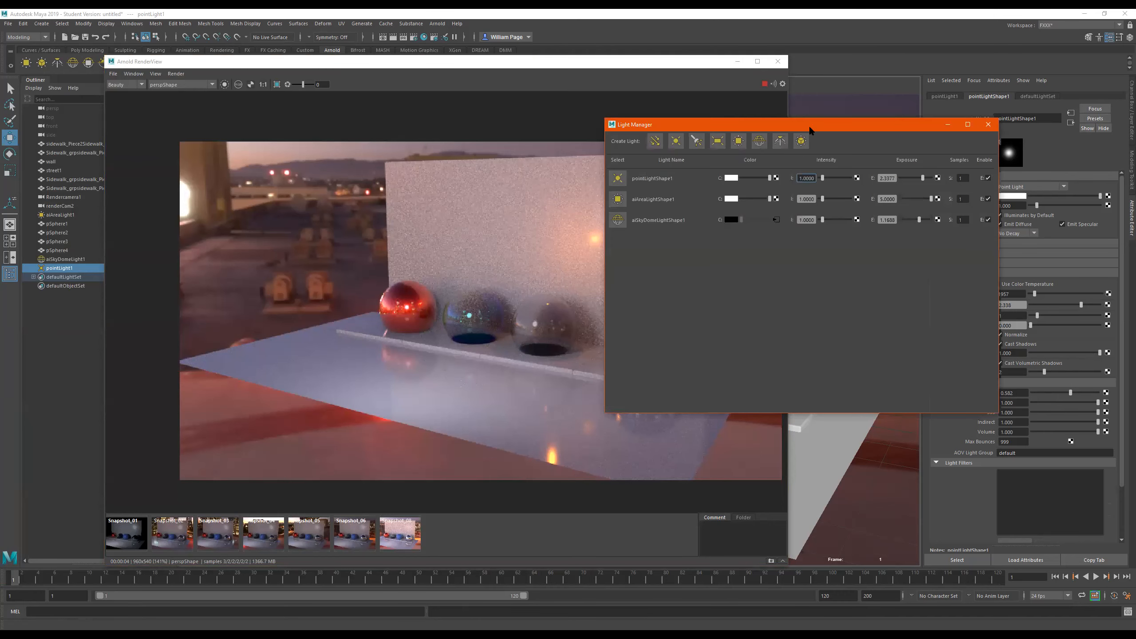
left_click_drag(808, 124, 898, 145)
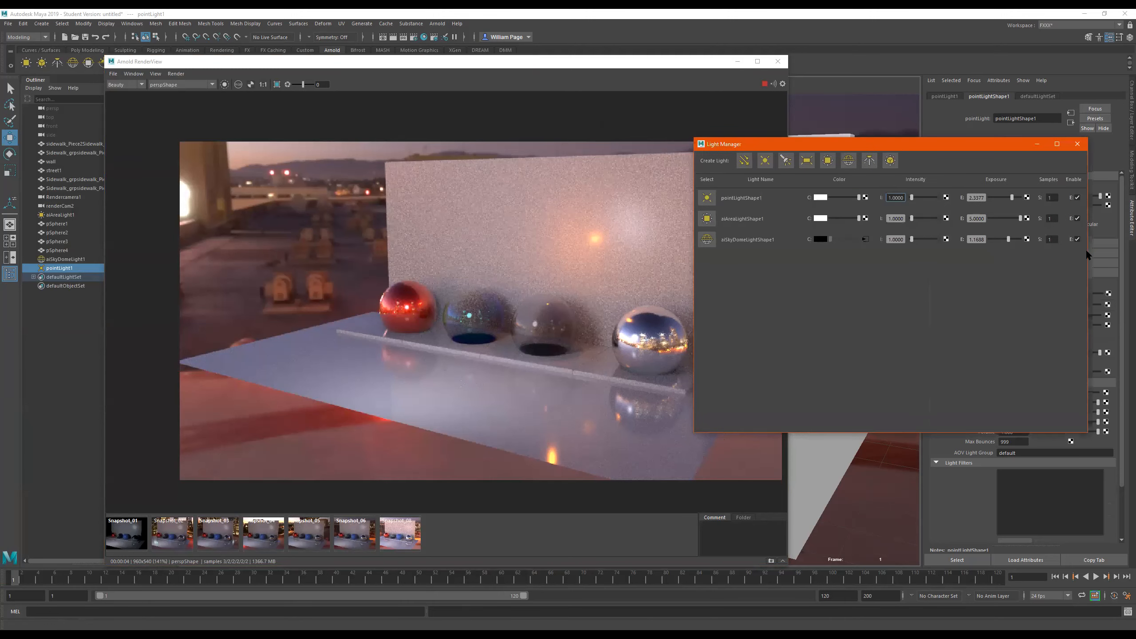
Step: Disable the point, area and skydome lights one by one, and re-enable only the point light to isolate its contribution
left_click(1076, 198)
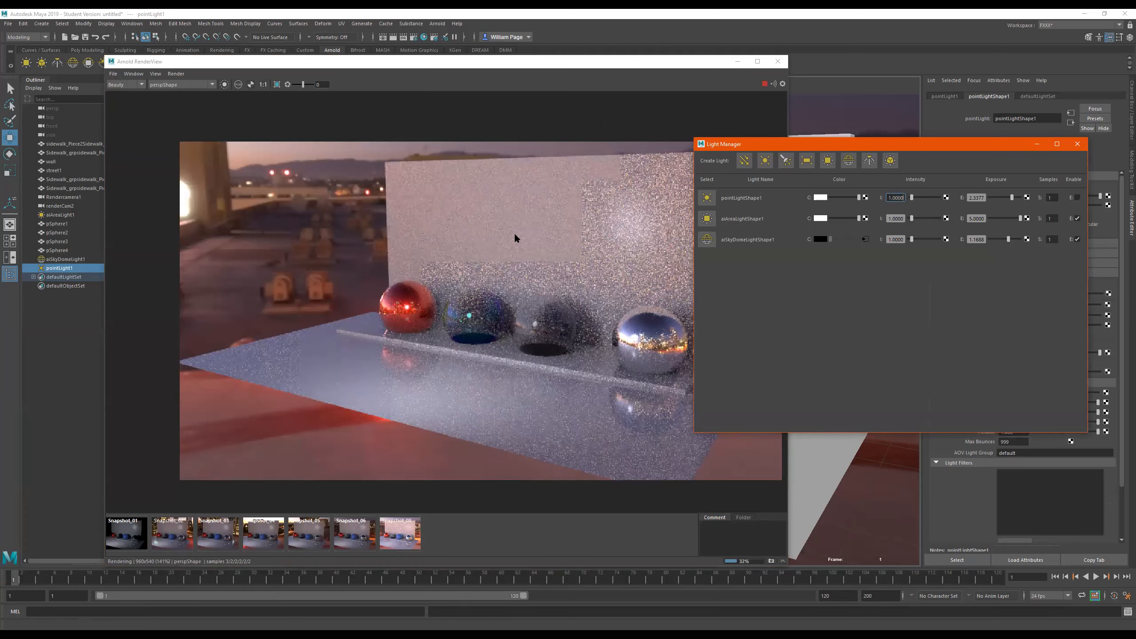
left_click(1077, 218)
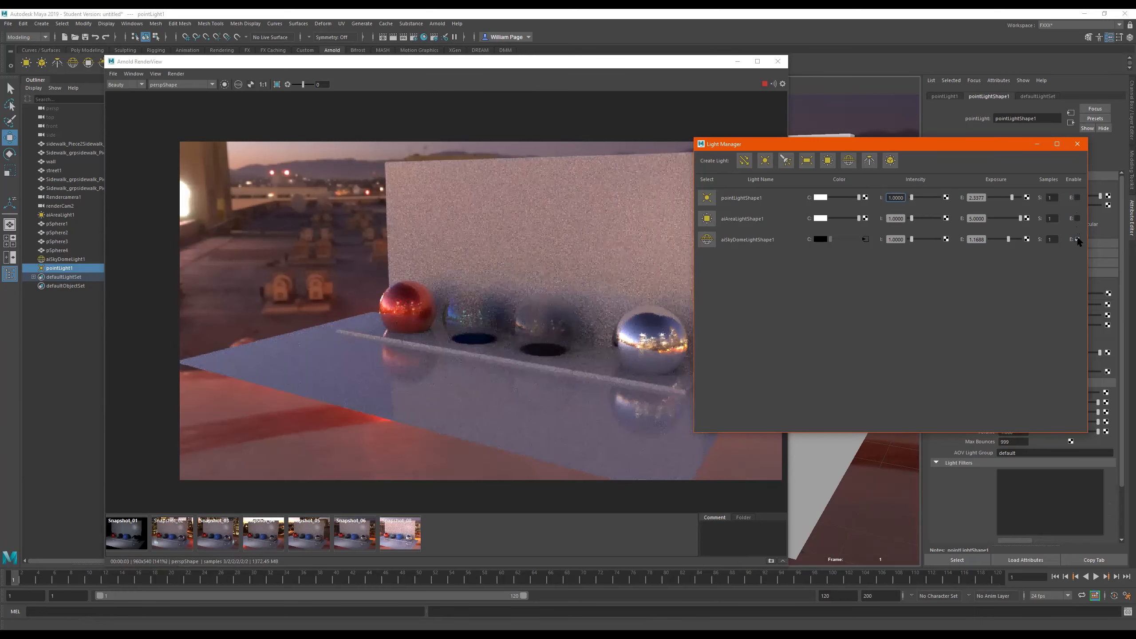
left_click(1077, 238)
left_click(1077, 198)
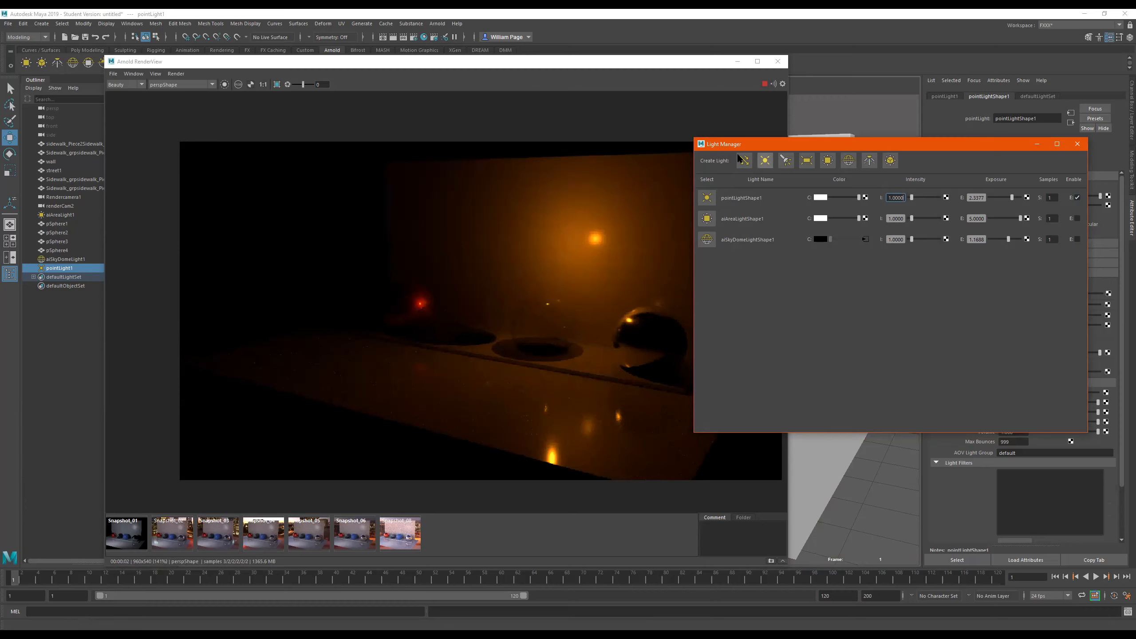
Step: Place the Light Manager and render windows side by side, and enable only the area light instead of the point light
left_click_drag(697, 143, 728, 153)
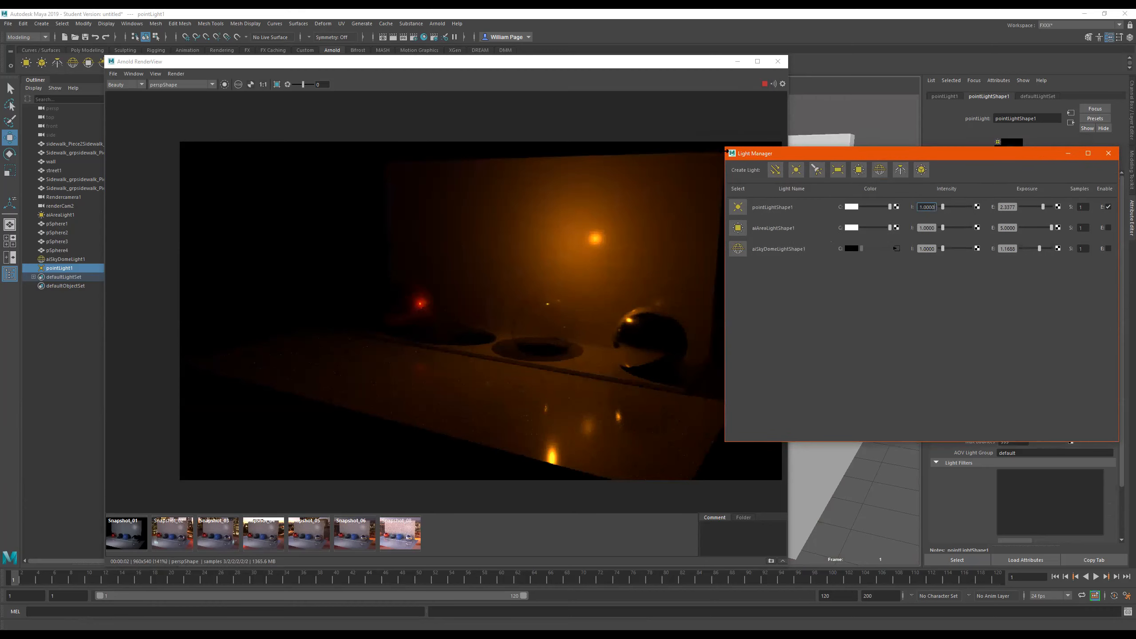
left_click_drag(726, 151, 728, 151)
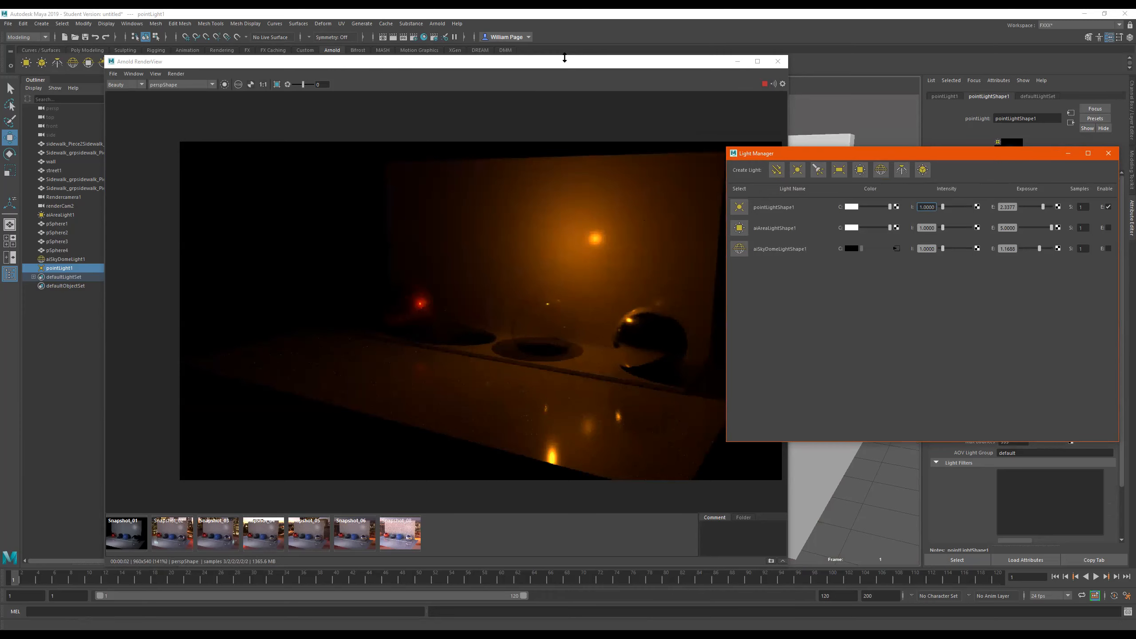
left_click_drag(564, 61, 496, 67)
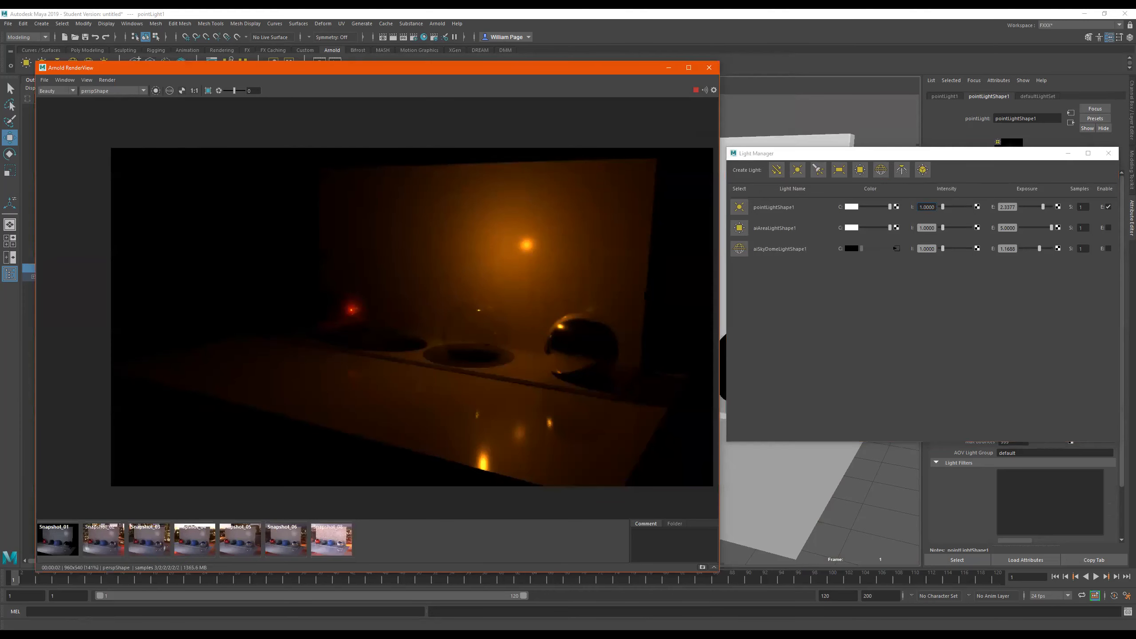
left_click(1109, 206)
left_click(1109, 227)
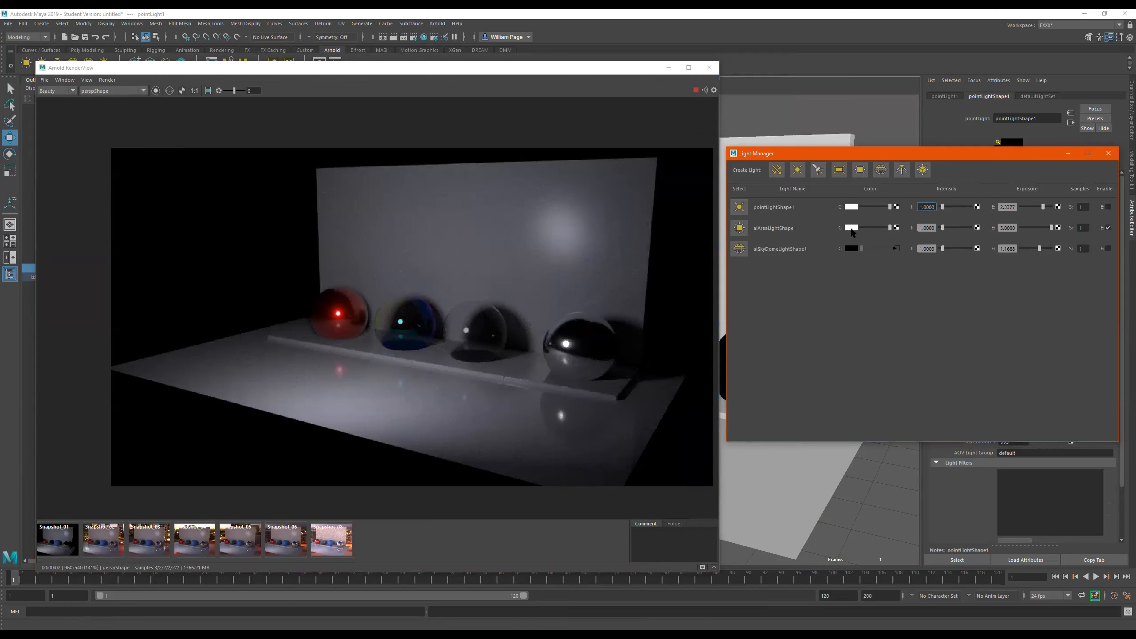
Step: Try a yellow color with a hue of about 46 on the area light and restore its color to white
left_click(852, 228)
left_click(858, 231)
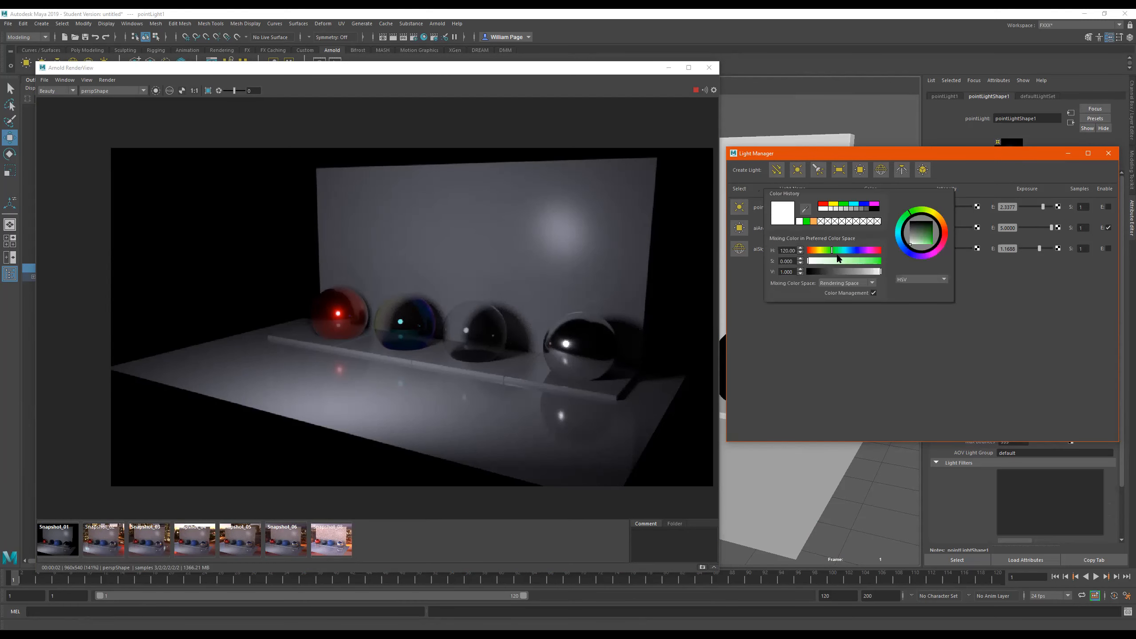
left_click(822, 251)
left_click(817, 252)
left_click(826, 261)
left_click_drag(837, 264, 871, 264)
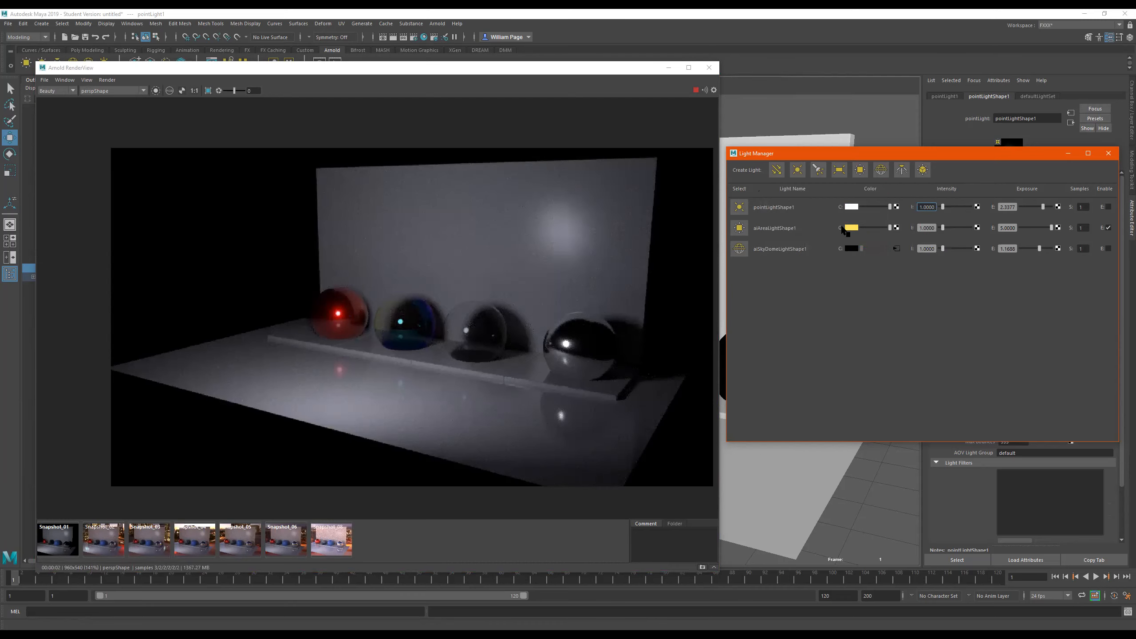
left_click(848, 227)
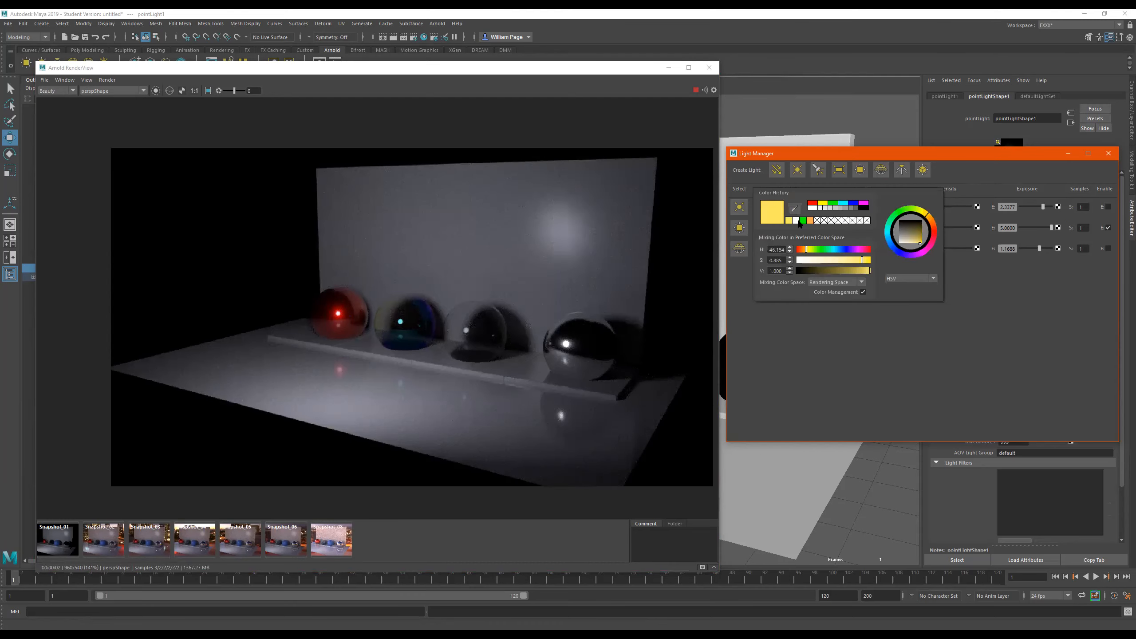
left_click(796, 220)
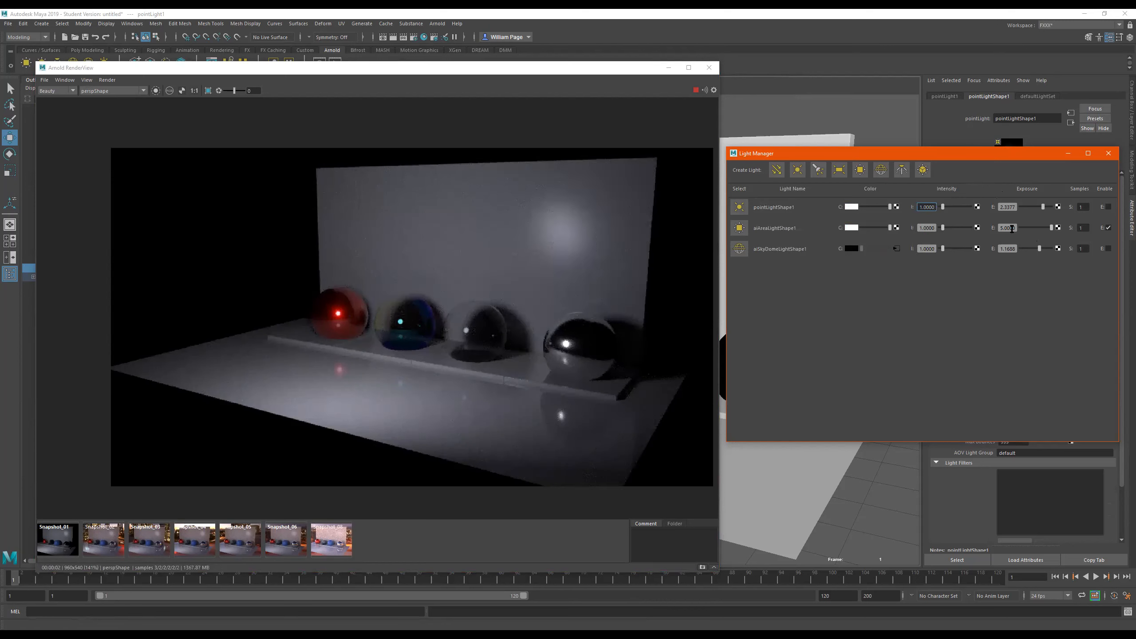
Step: Set the area light's exposure to 8 and close the Light Manager
left_click(998, 227)
type("8")
key("Return")
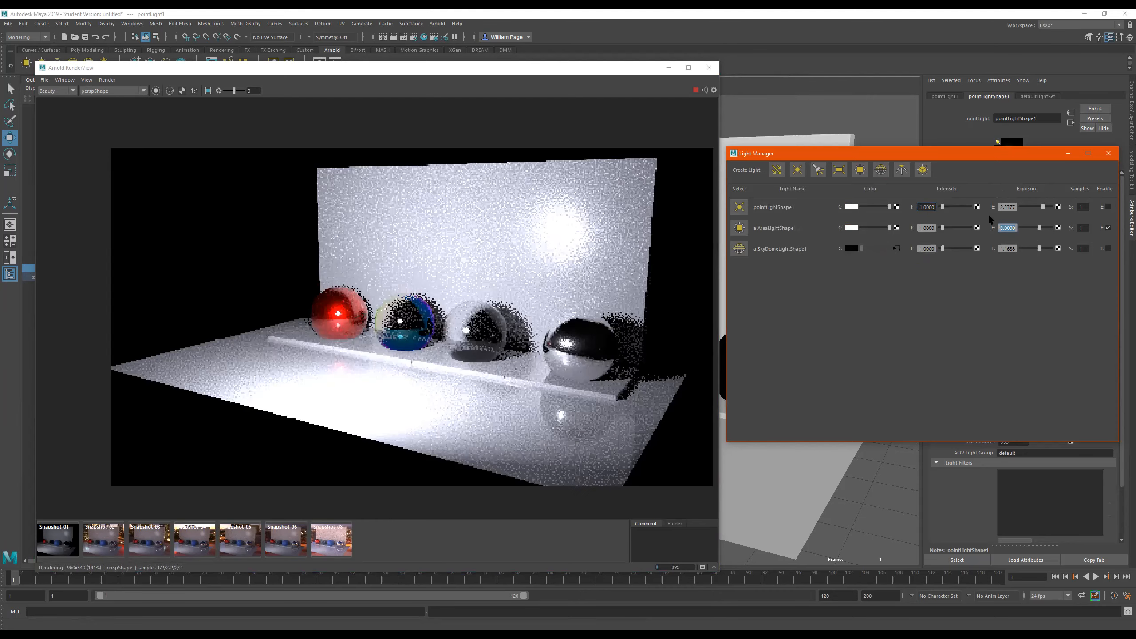
left_click(1110, 155)
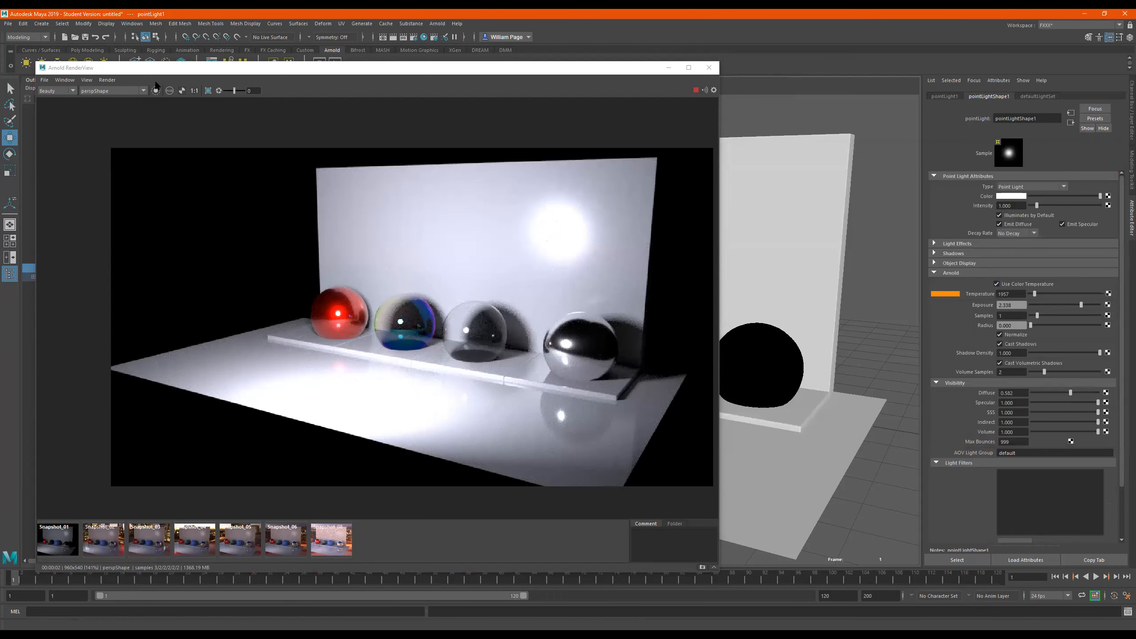
Step: Set the area light's exposure to about 4.16 and its temperature to about 12423, and stop and close the render window
left_click_drag(156, 74, 258, 70)
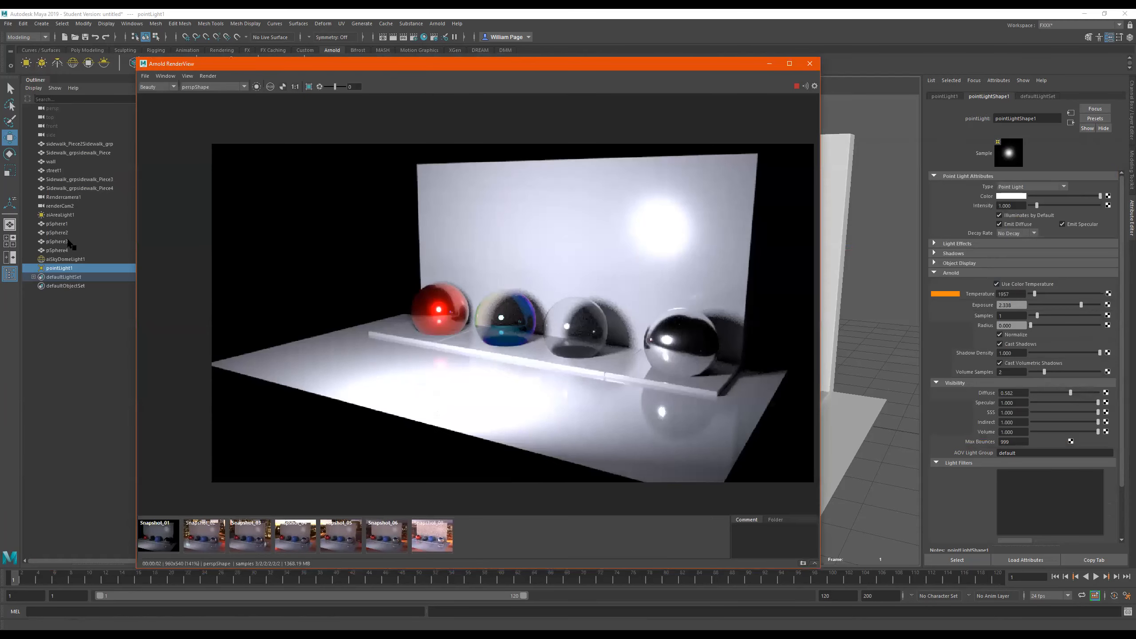
left_click(66, 217)
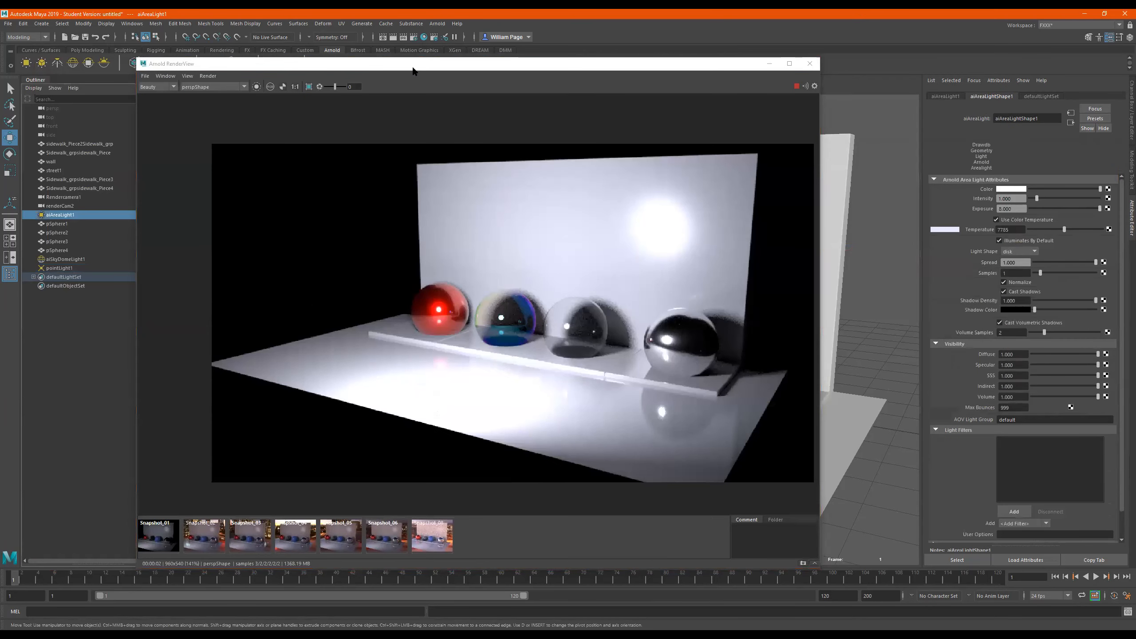
left_click_drag(412, 71, 342, 70)
left_click(1090, 210)
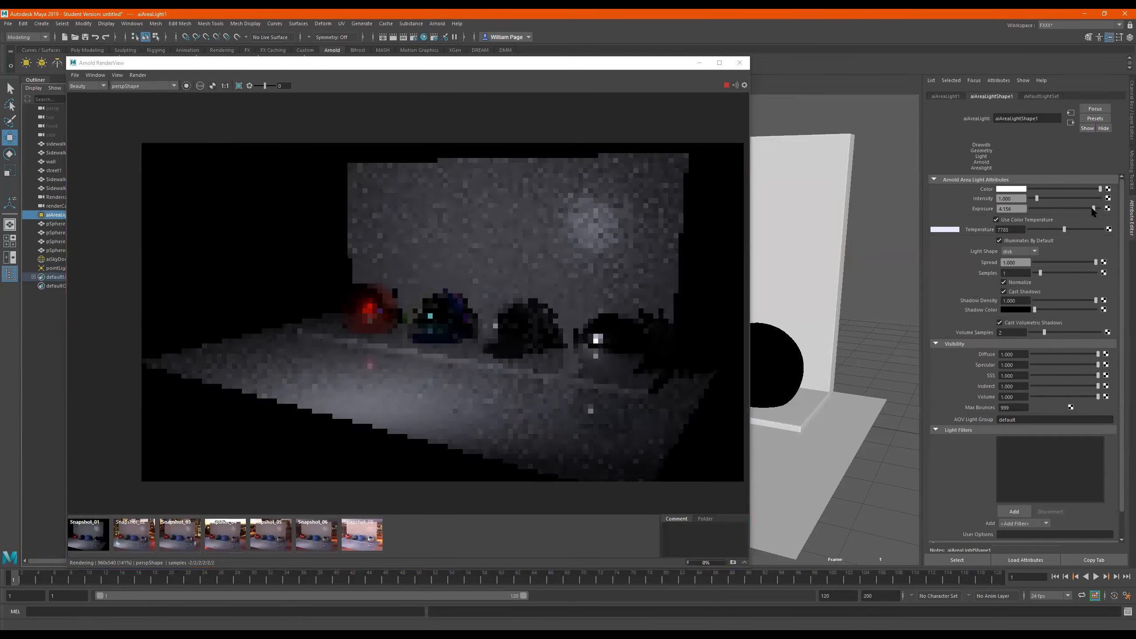
left_click(1093, 209)
left_click(1089, 229)
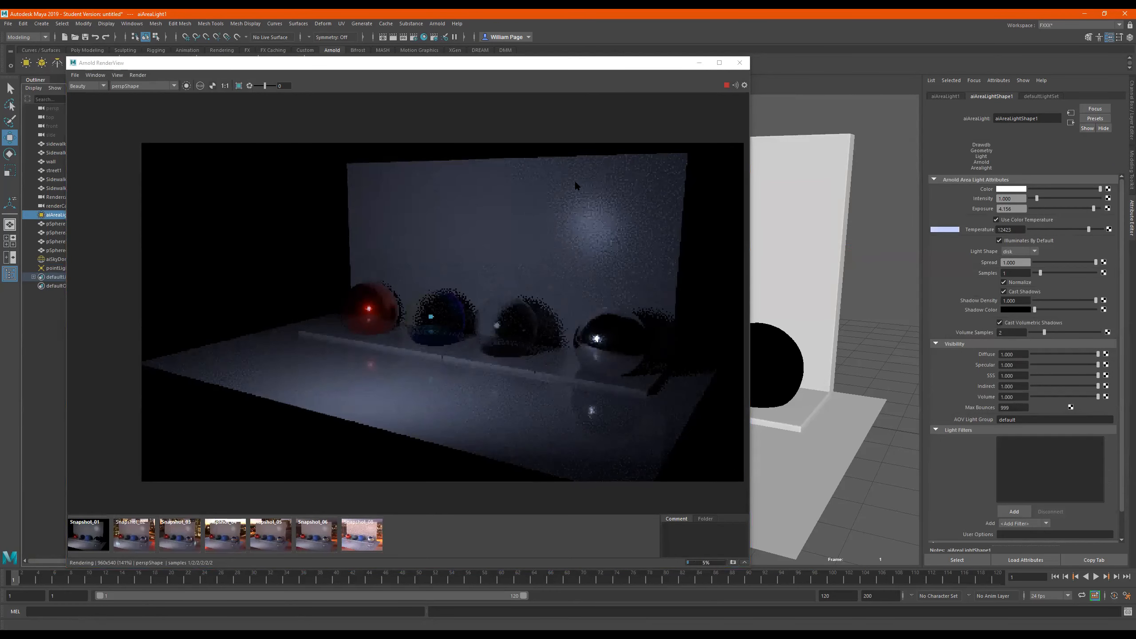
left_click(726, 85)
left_click(741, 63)
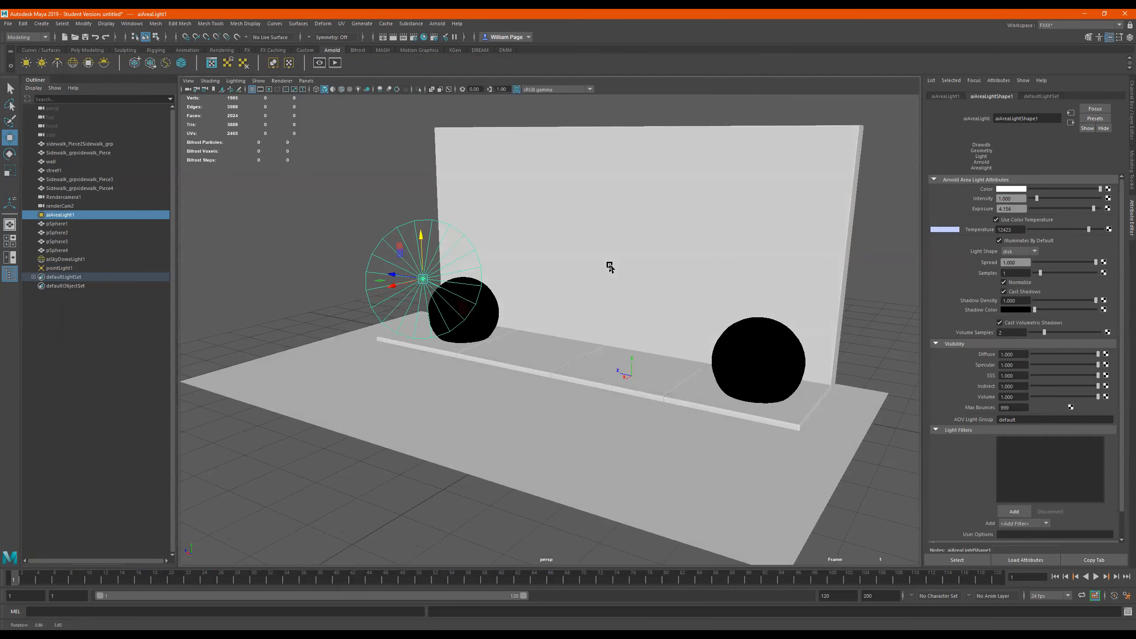
Step: Create a polygon torus and place it above the sidewalk between the two outer spheres
left_click(89, 50)
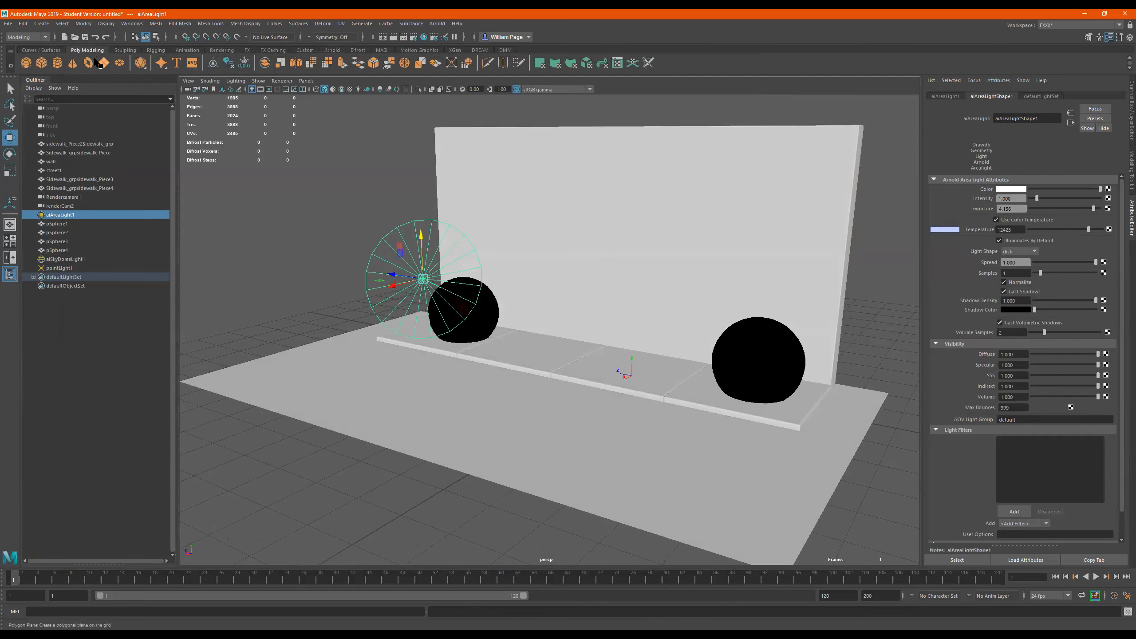
left_click(90, 63)
mouse_move(633, 340)
left_mouse_down()
mouse_move(623, 265)
mouse_move(646, 303)
mouse_move(644, 327)
left_mouse_up()
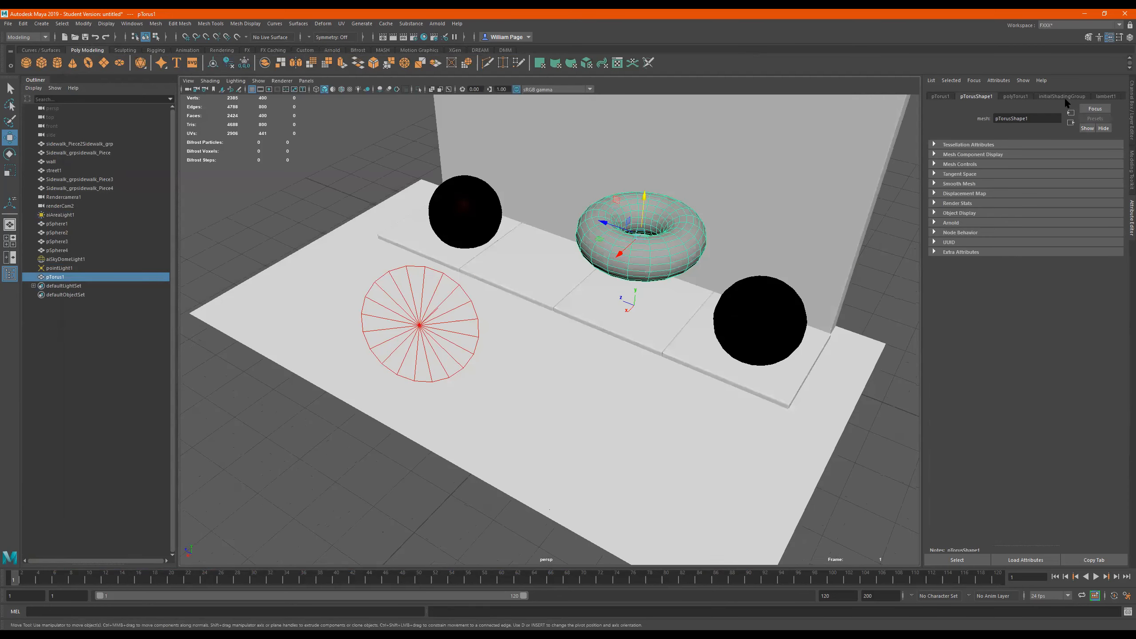
Step: Increase the torus's radius to about 40.3 in its construction history
left_click(1015, 96)
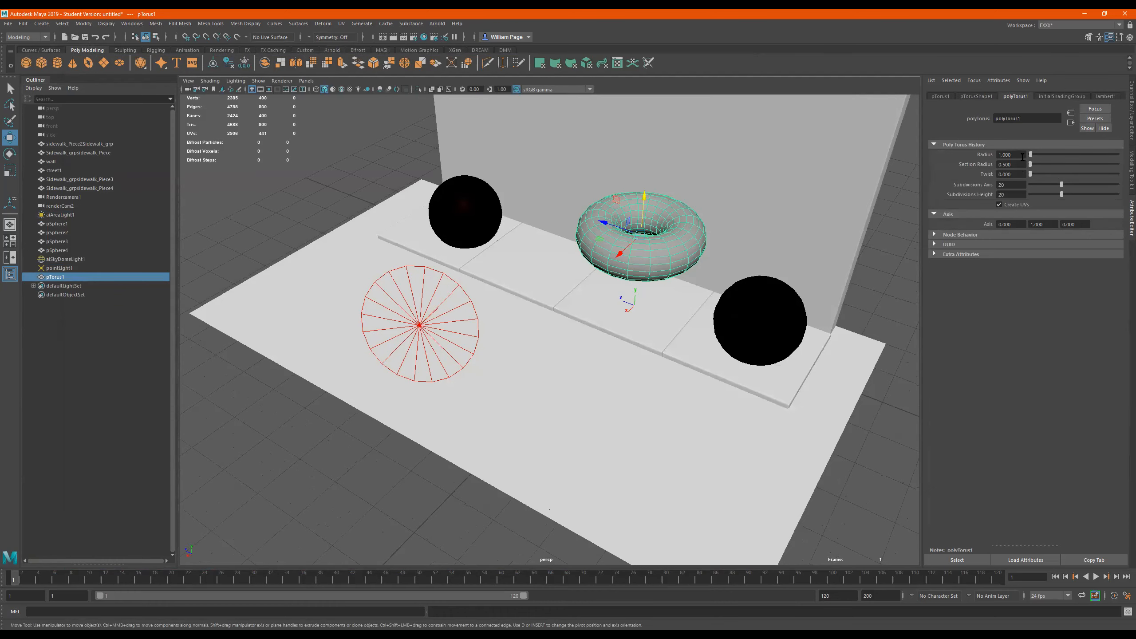
left_click_drag(1021, 154, 1100, 155, "ctrl")
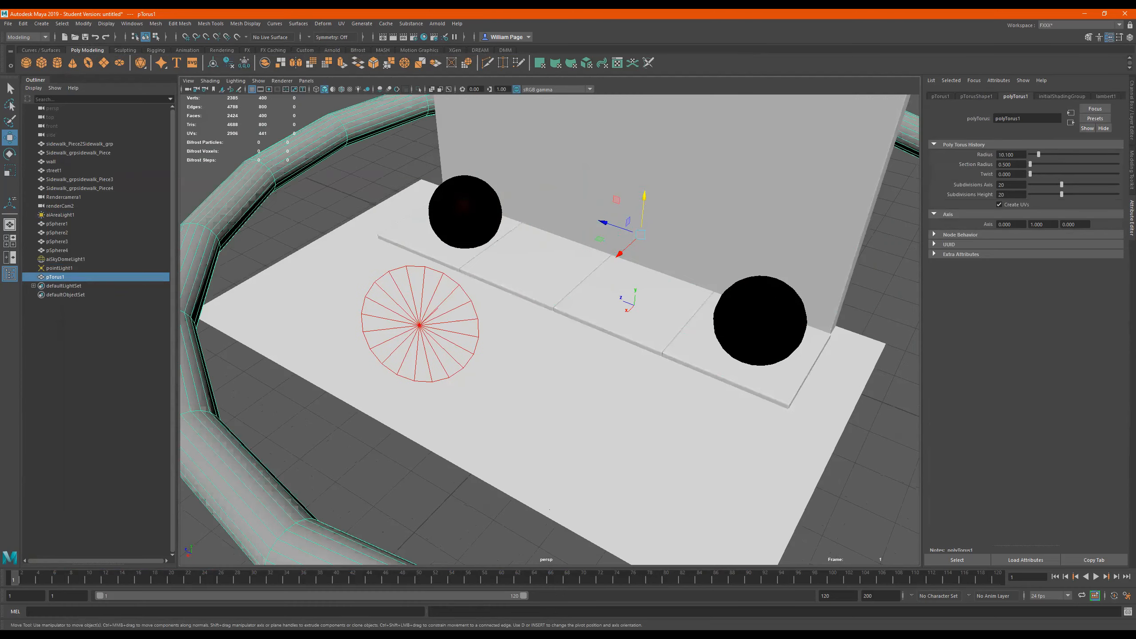
right_click_drag(830, 270, 292, 287, "alt")
left_click_drag(1021, 156, 1132, 156, "ctrl")
right_click_drag(834, 305, 578, 312, "alt")
key("r")
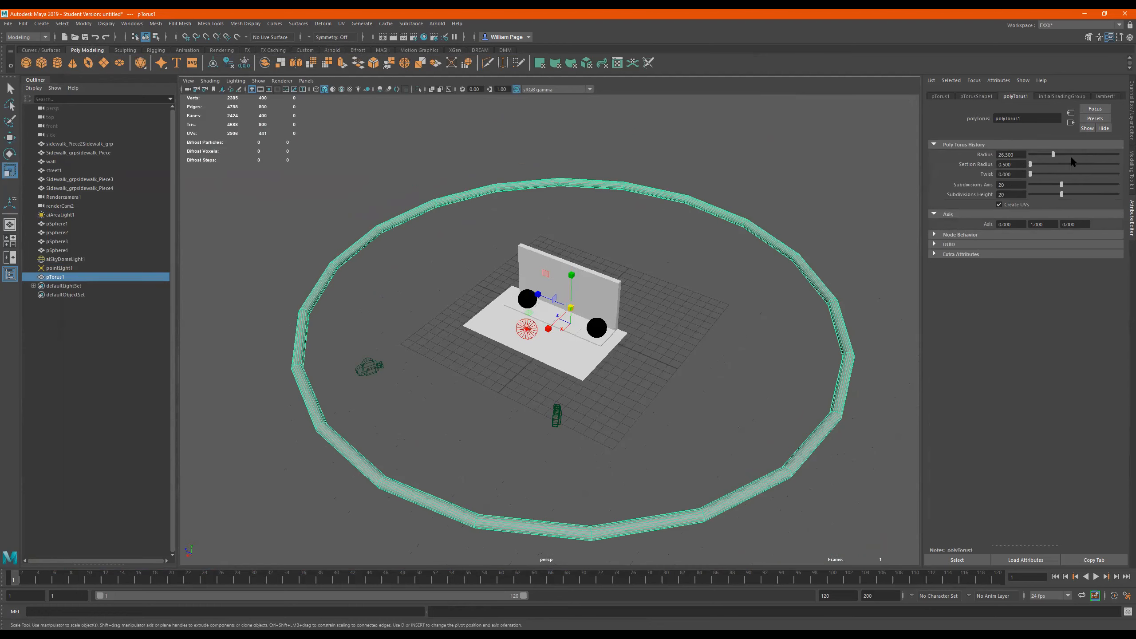
left_click_drag(1058, 155, 1067, 156)
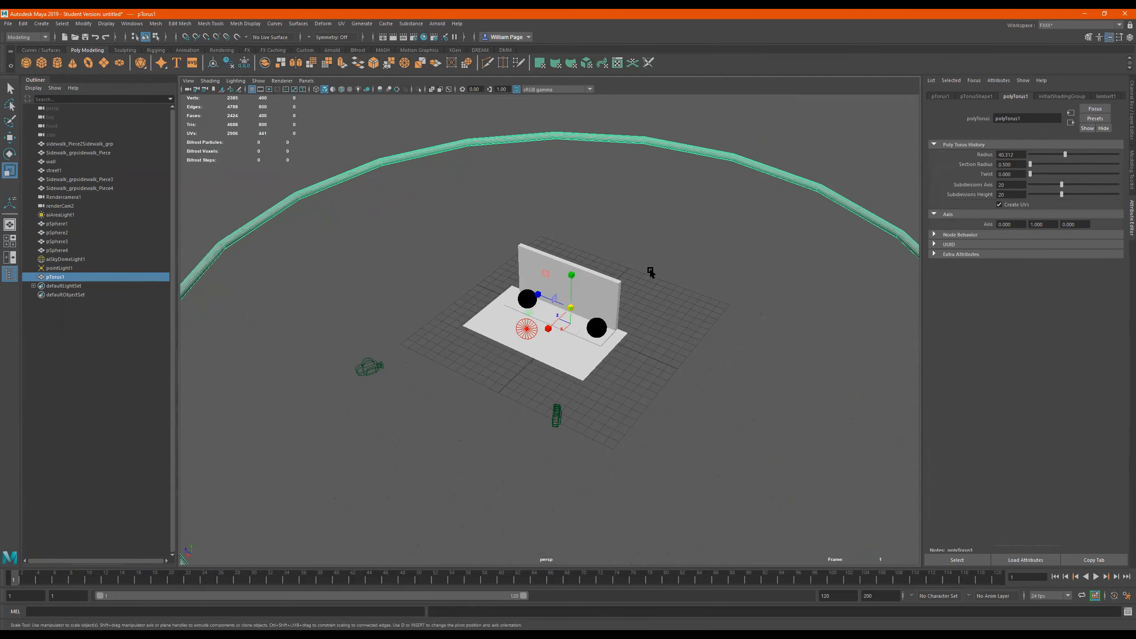
Step: Scale the torus down uniformly to about 0.017 and set its section radius to about 2.56
left_click_drag(570, 308, 47, 360)
scroll(596, 308, "up", 1)
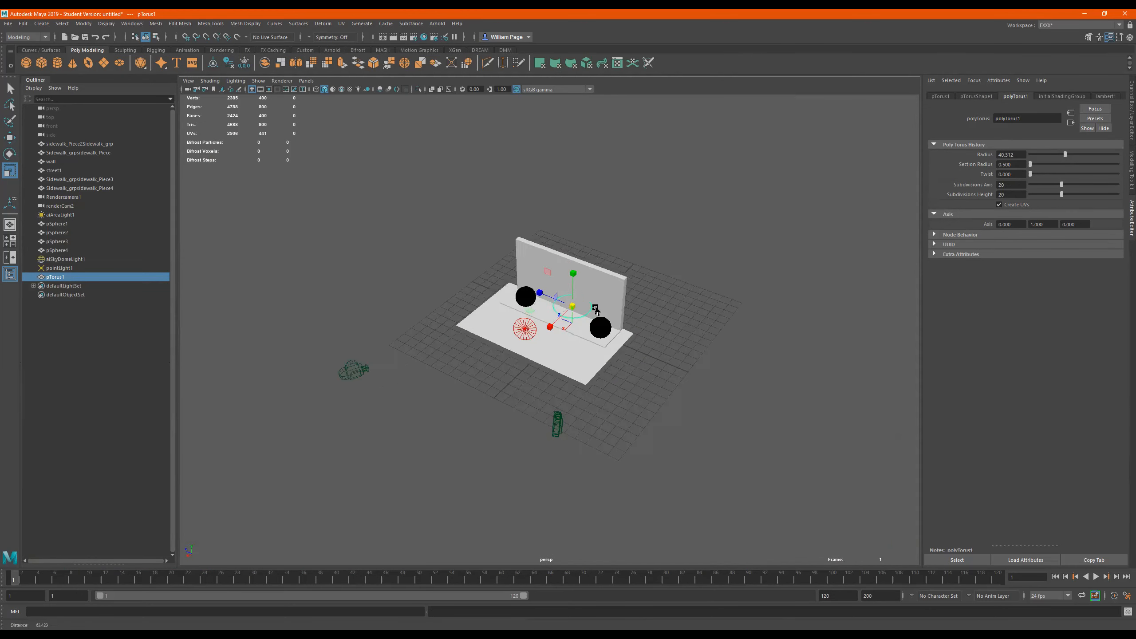
scroll(596, 309, "up", 3)
left_click_drag(625, 239, 630, 239)
left_click_drag(1031, 165, 1032, 165)
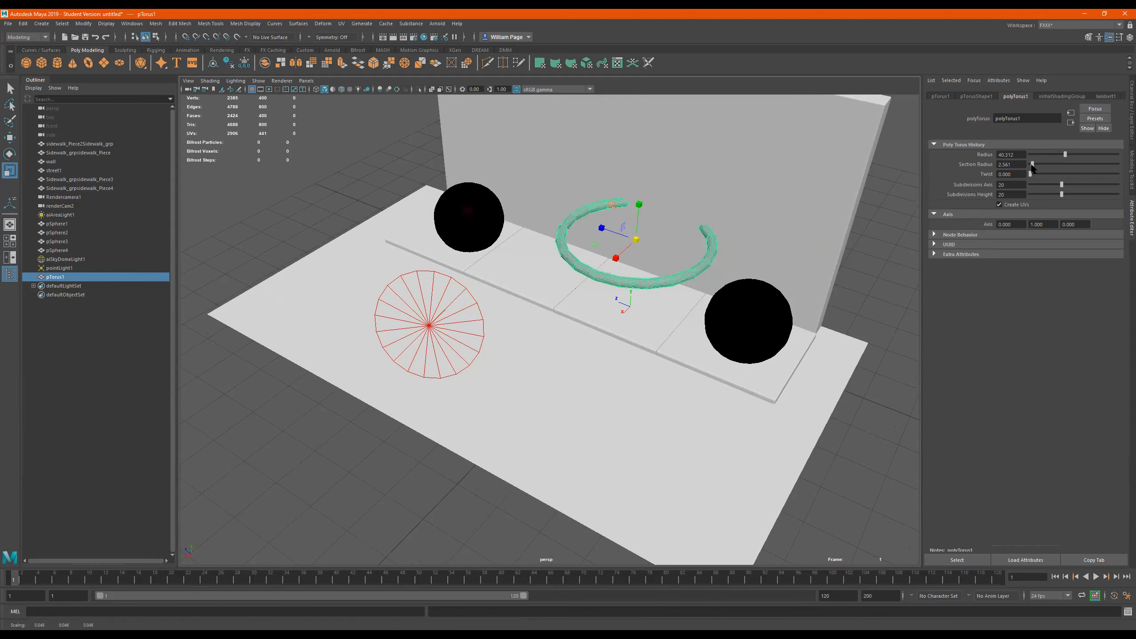
left_click_drag(627, 240, 555, 243)
Step: Move the torus up and away from the wall to about X 1.456, Y 2.56
key("e")
key("w")
left_click_drag(638, 208, 620, 190)
left_click_drag(613, 239, 574, 261)
right_click_drag(611, 254, 687, 199, "alt")
middle_click_drag(660, 207, 587, 227, "alt")
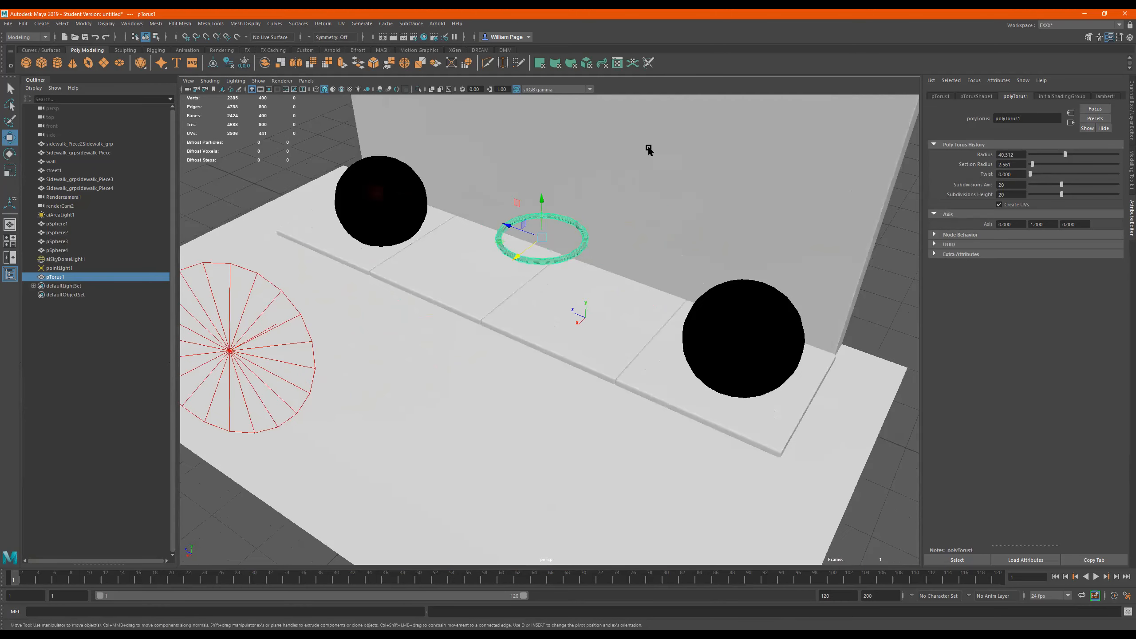
Step: Convert the torus into an Arnold mesh light
left_click(437, 23)
mouse_move(465, 67)
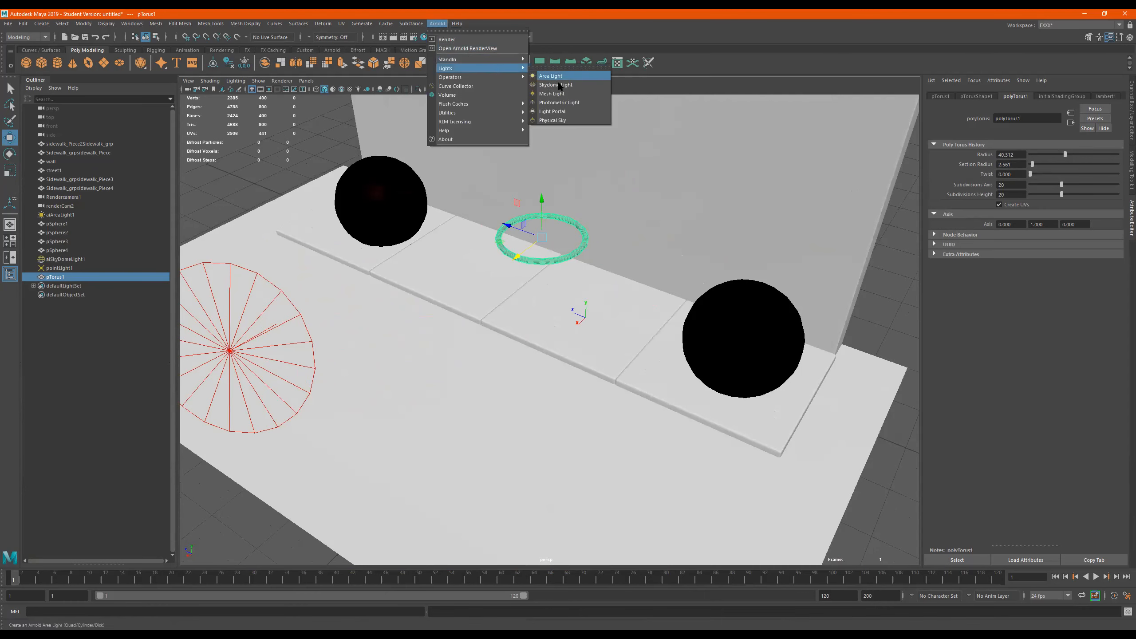
left_click(559, 93)
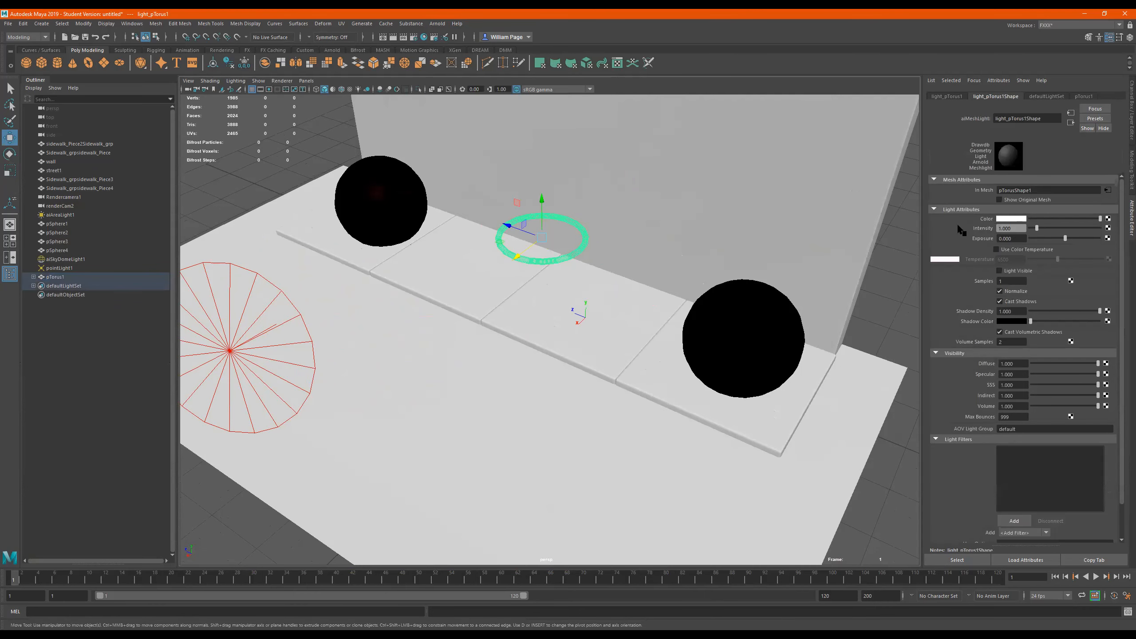
Step: Examine the torus and its child mesh light, and append a first name to the torus's object name
left_click(62, 277)
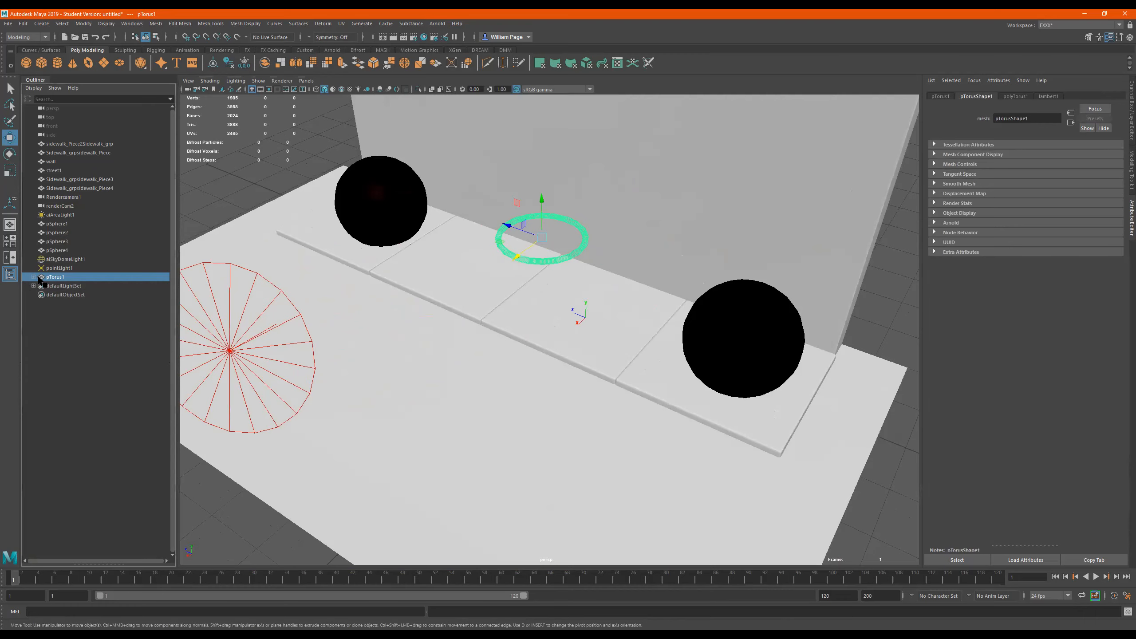
left_click(33, 277)
left_click(62, 286)
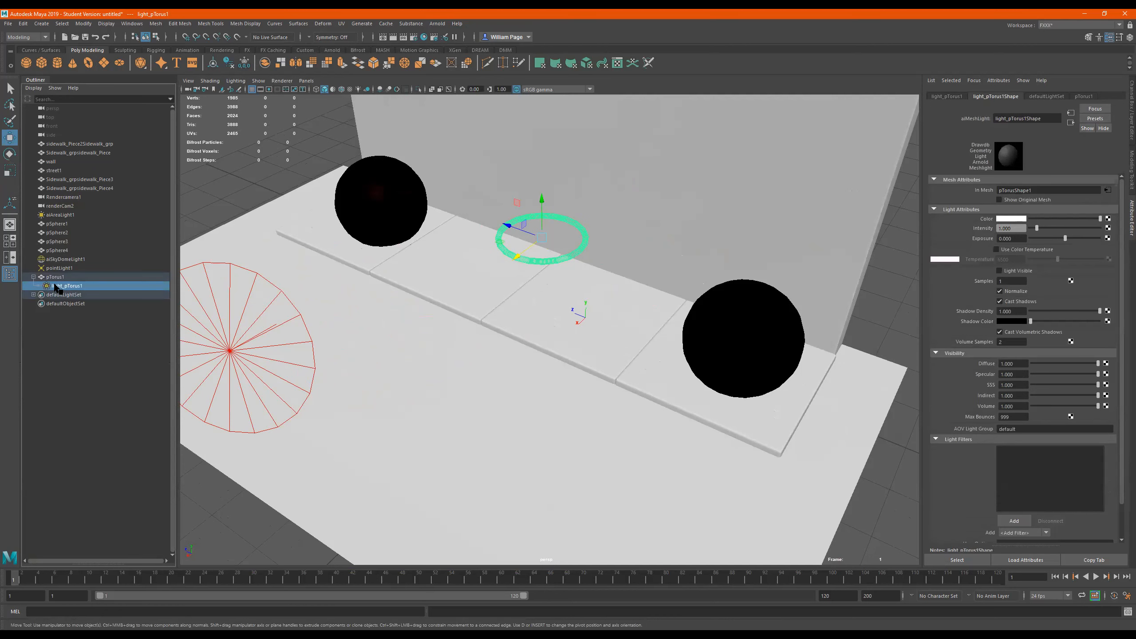
left_click(73, 276)
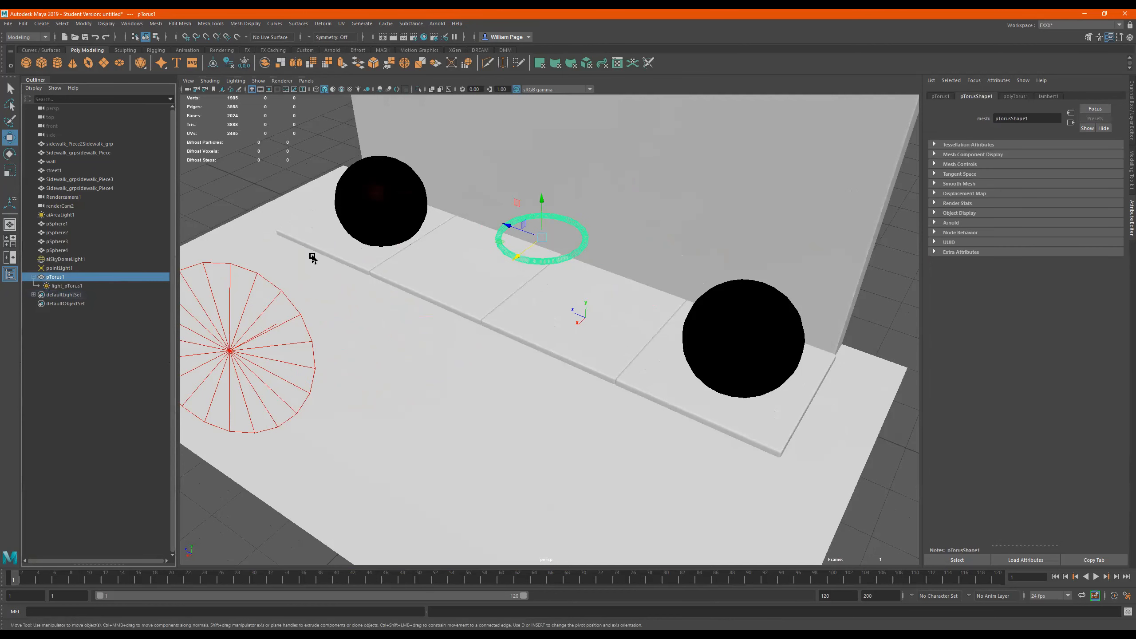
left_click(941, 98)
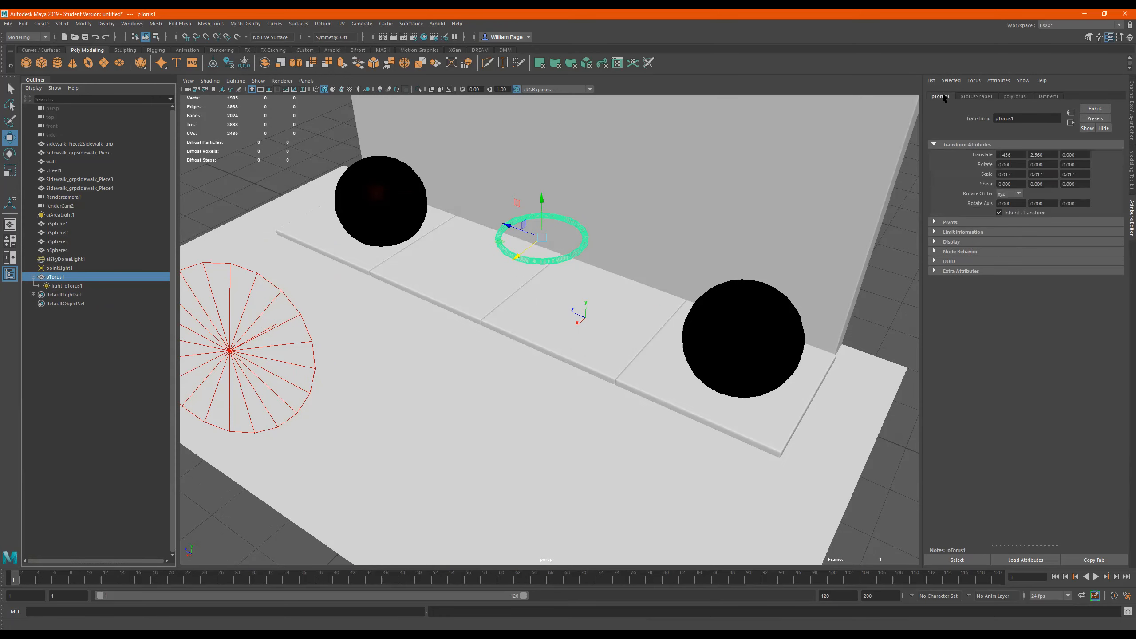
left_click(1023, 120)
key("Return")
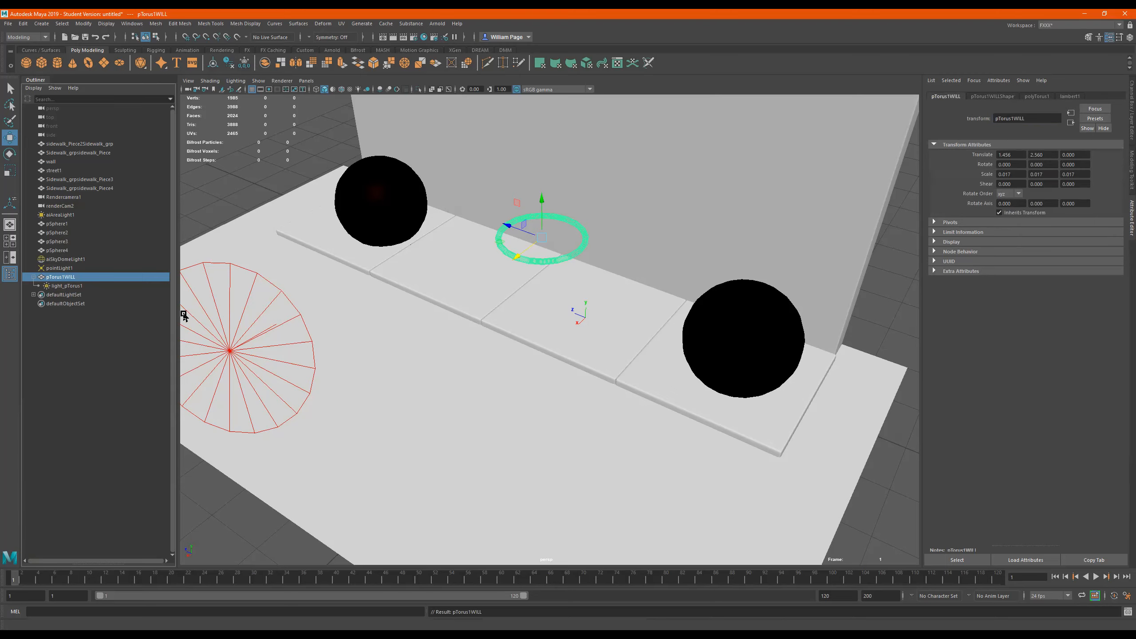
left_click(62, 286)
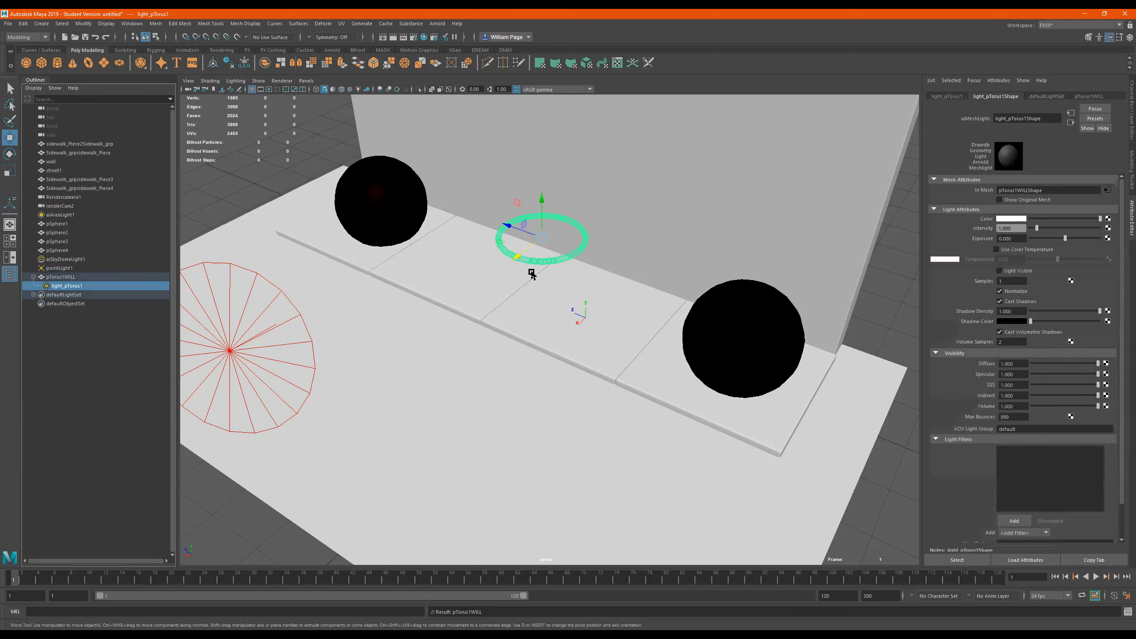
left_click(95, 277)
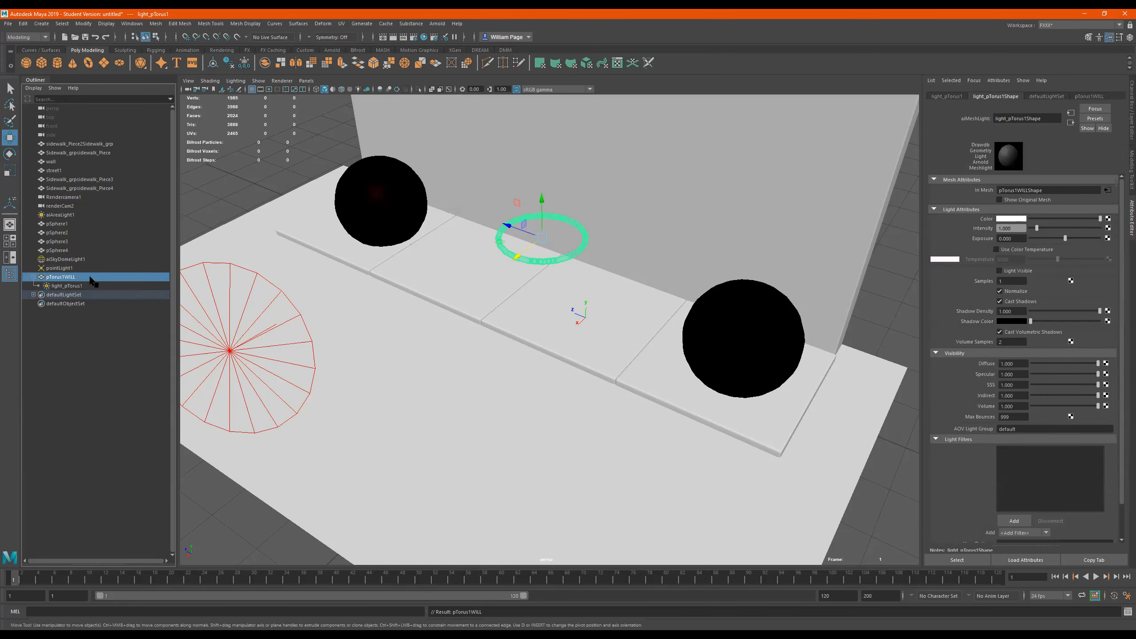
Step: Undo the torus rename, the mesh light conversion and the torus's last move along X
key("ctrl+z")
key("ctrl+z")
key("ctrl+z")
key("ctrl+z")
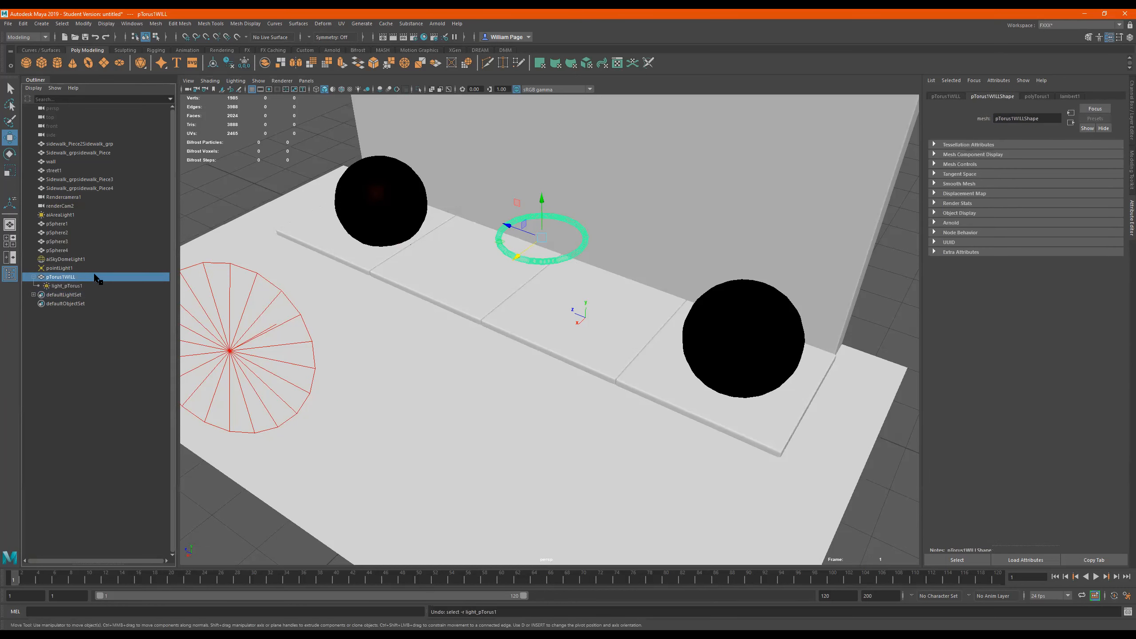
key("ctrl+z")
key("ctrl+z")
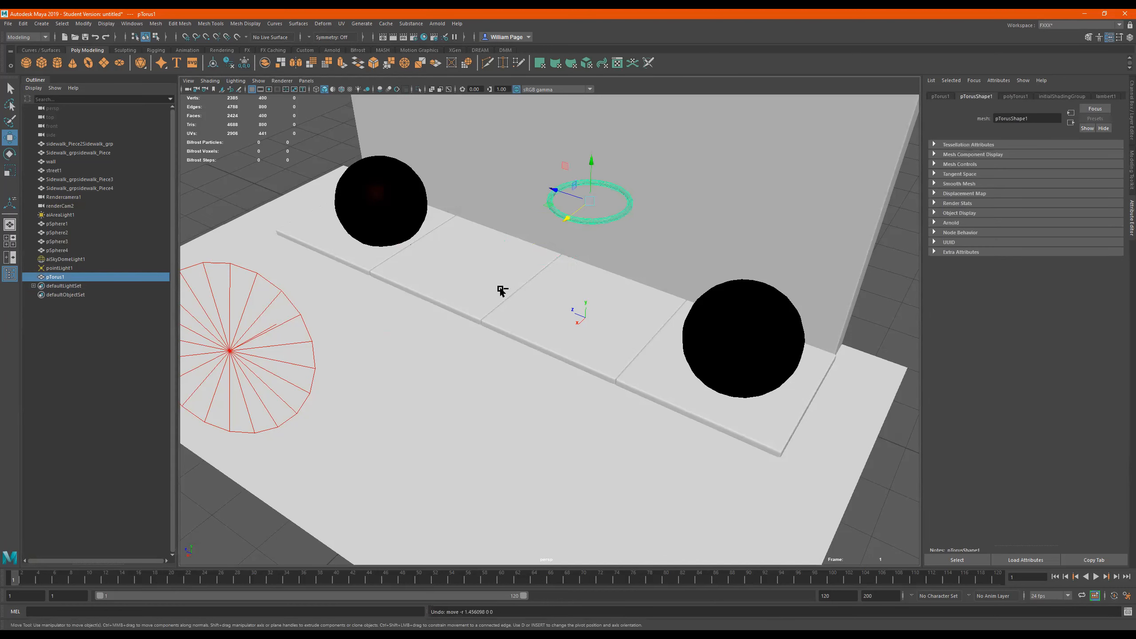
Step: Append an underscore and the first name to the torus's object name
double_click(61, 278)
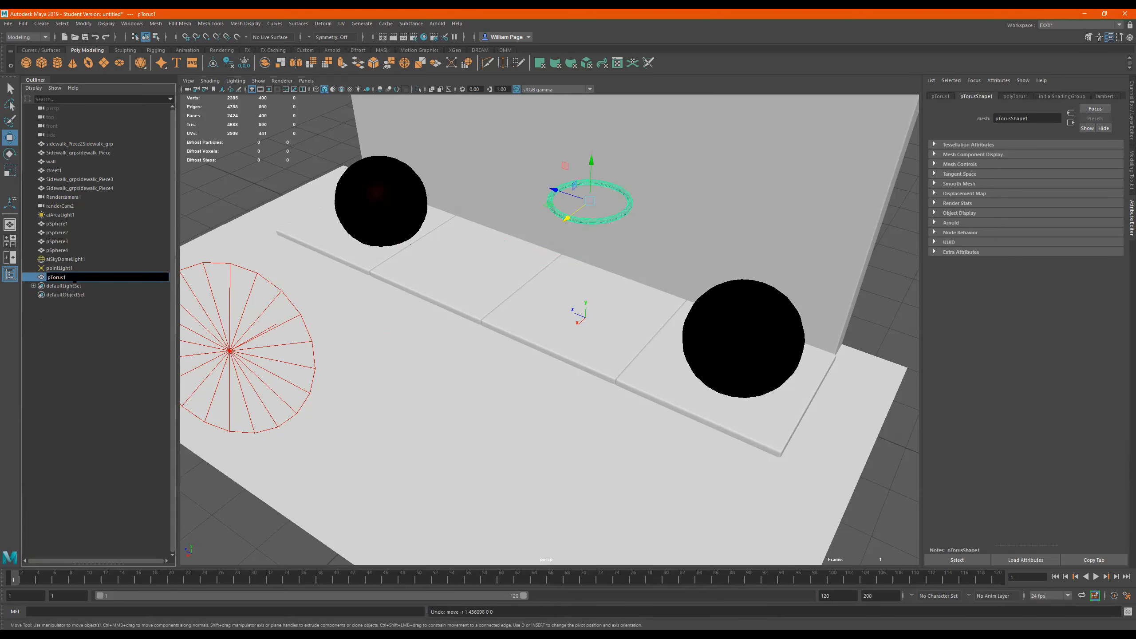
type("_WILL")
key("Return")
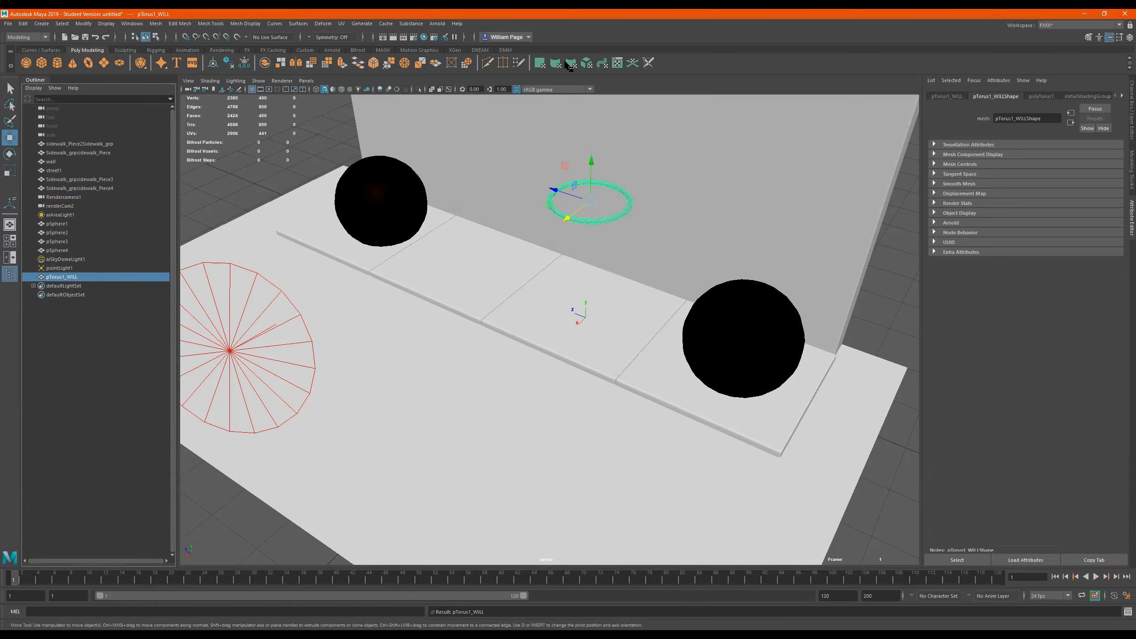
Step: Convert the renamed torus into an Arnold mesh light and inspect the parent torus and its child light
left_click(437, 23)
mouse_move(491, 70)
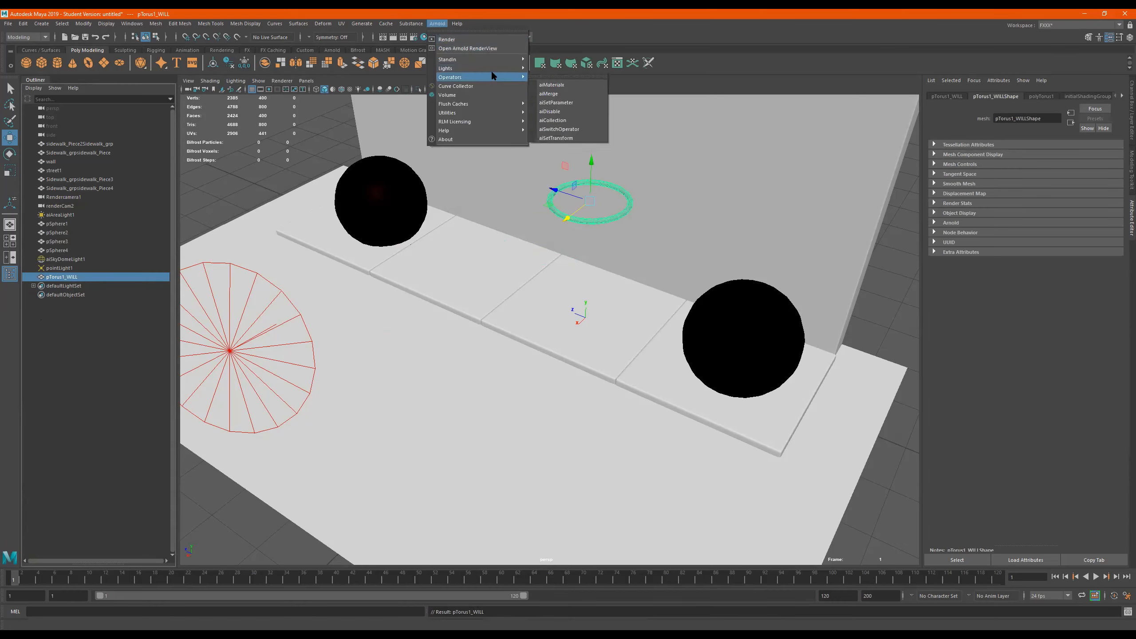
left_click(561, 93)
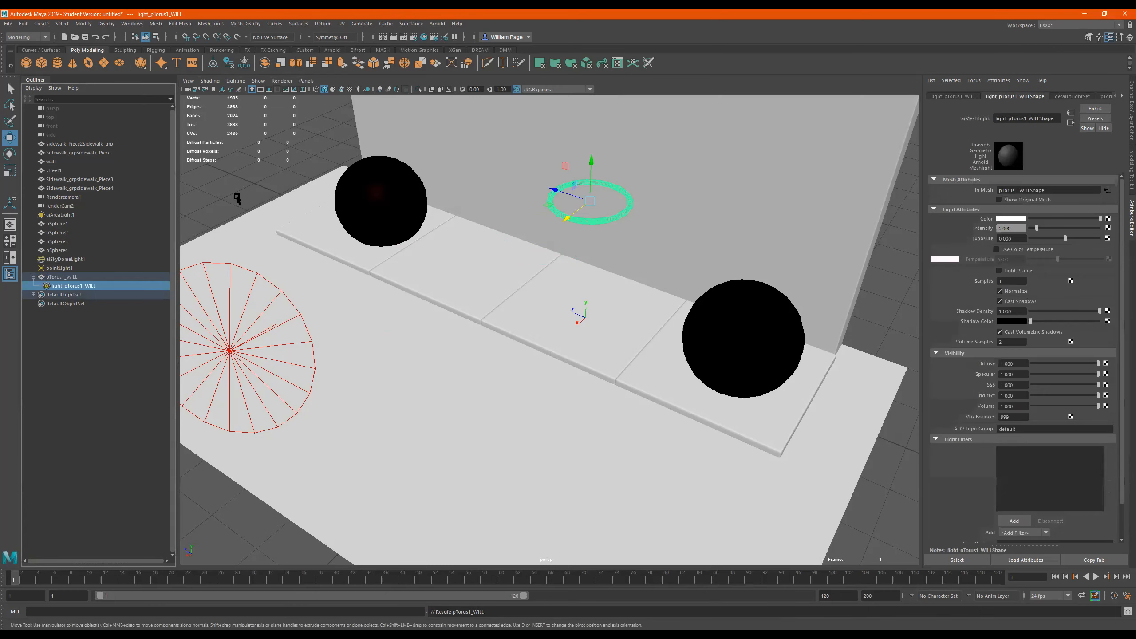
left_click(62, 277)
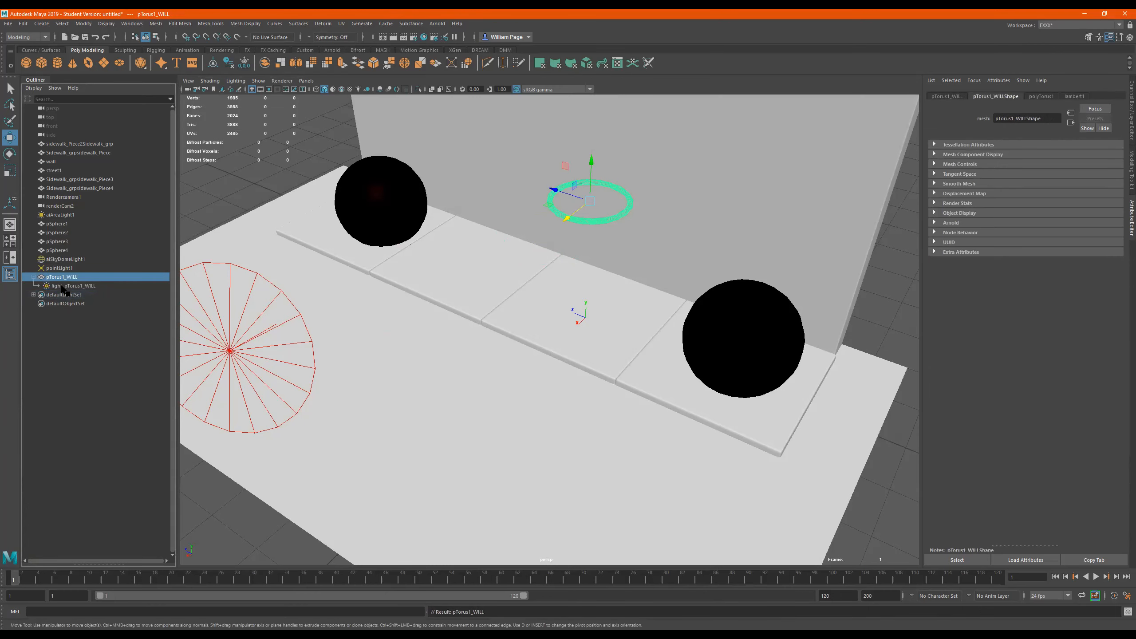
left_click(62, 286)
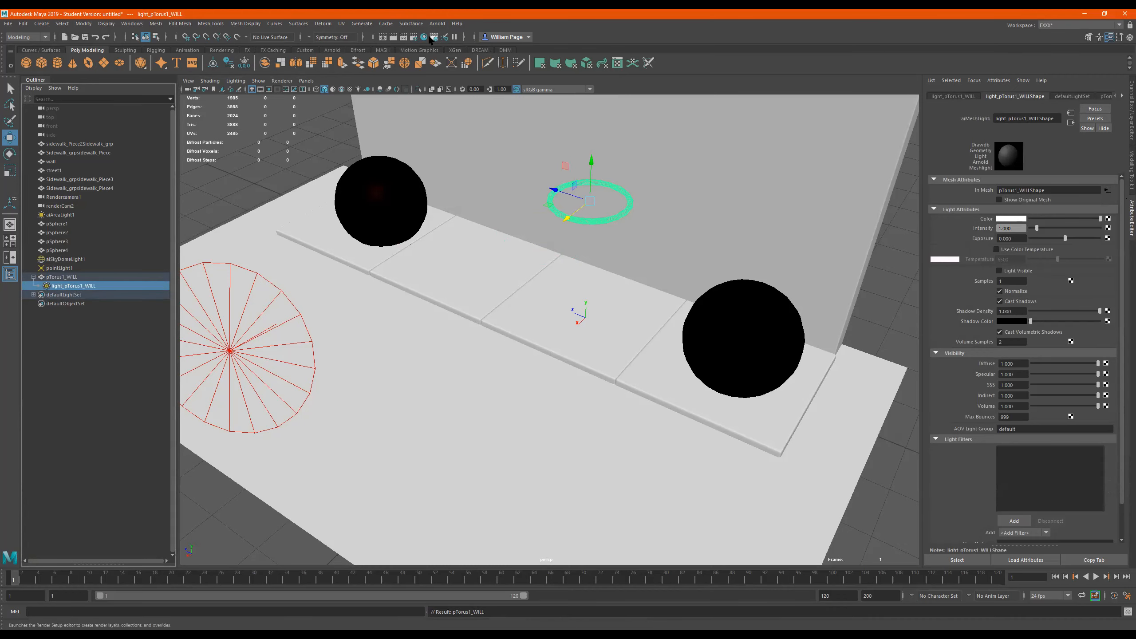
Step: Start a live Arnold render of the scene through the renderCam2Shape camera
left_click(332, 49)
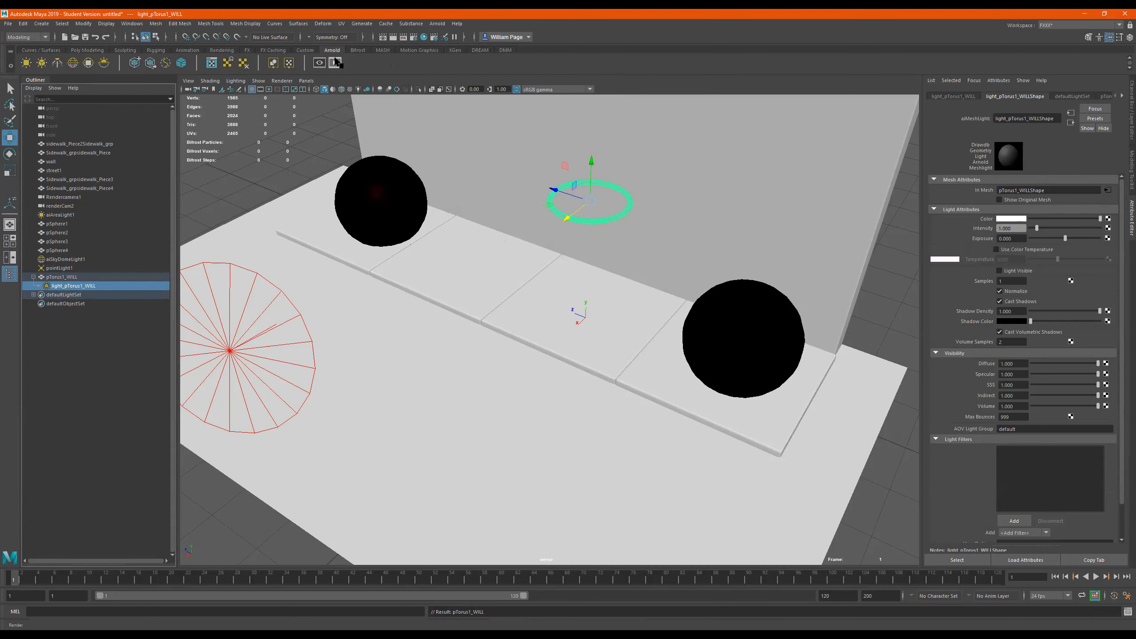
left_click(335, 62)
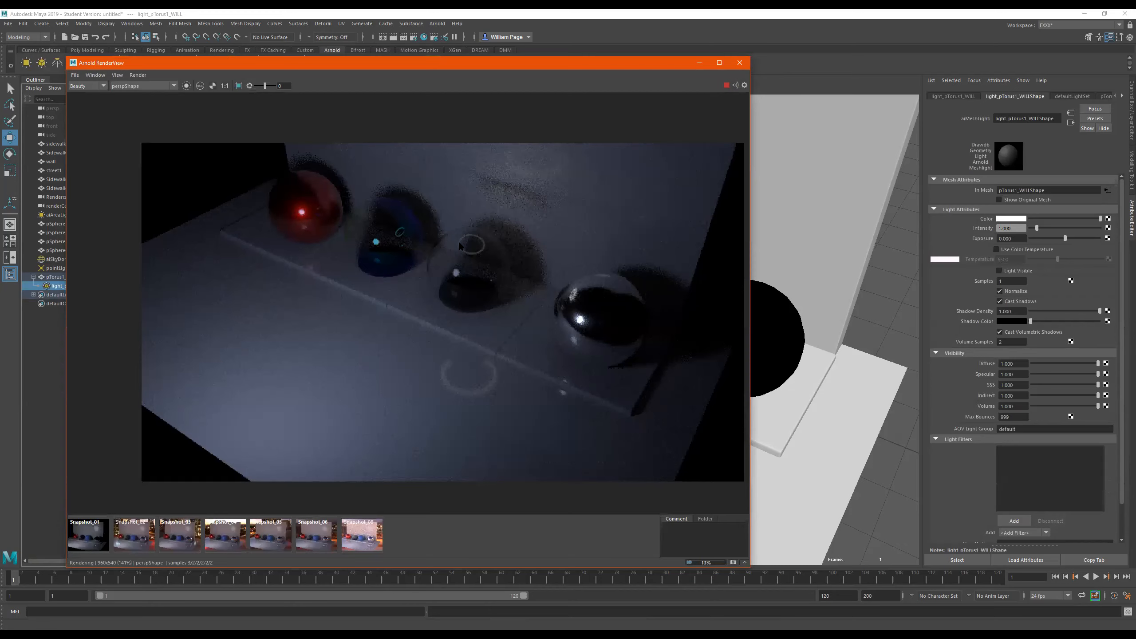
left_click(152, 86)
left_click(131, 100)
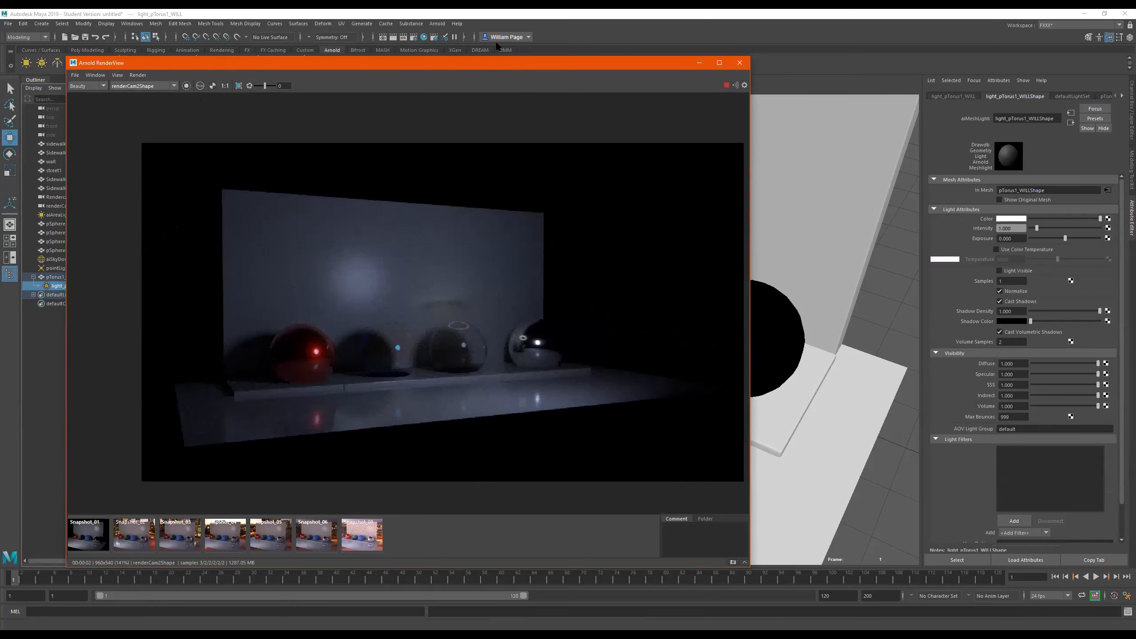
left_click(437, 24)
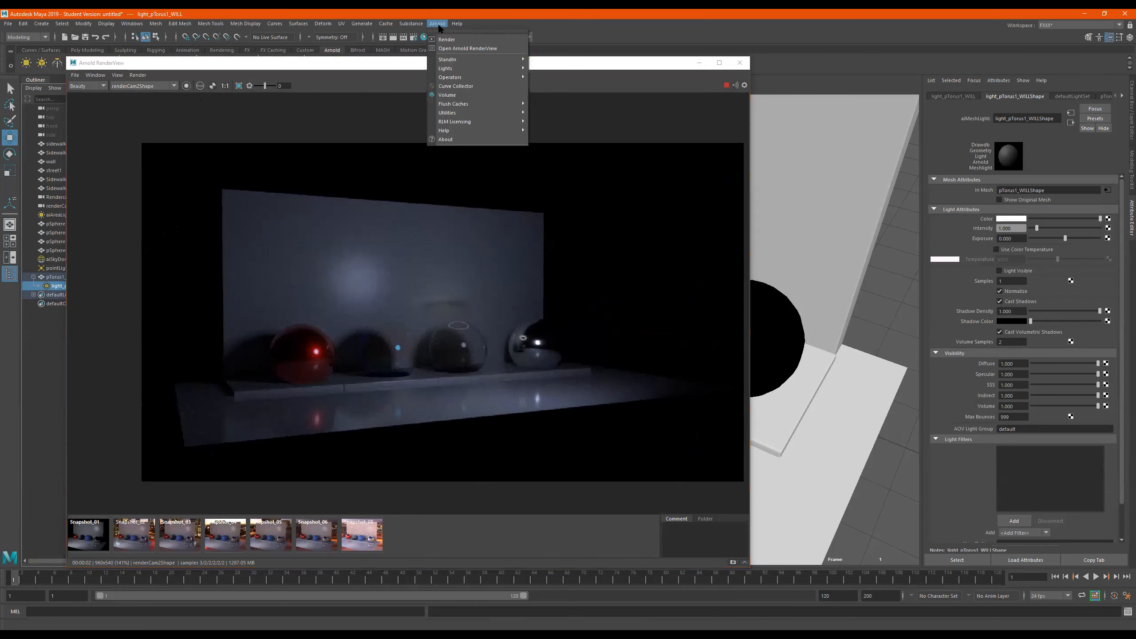
left_click(317, 66)
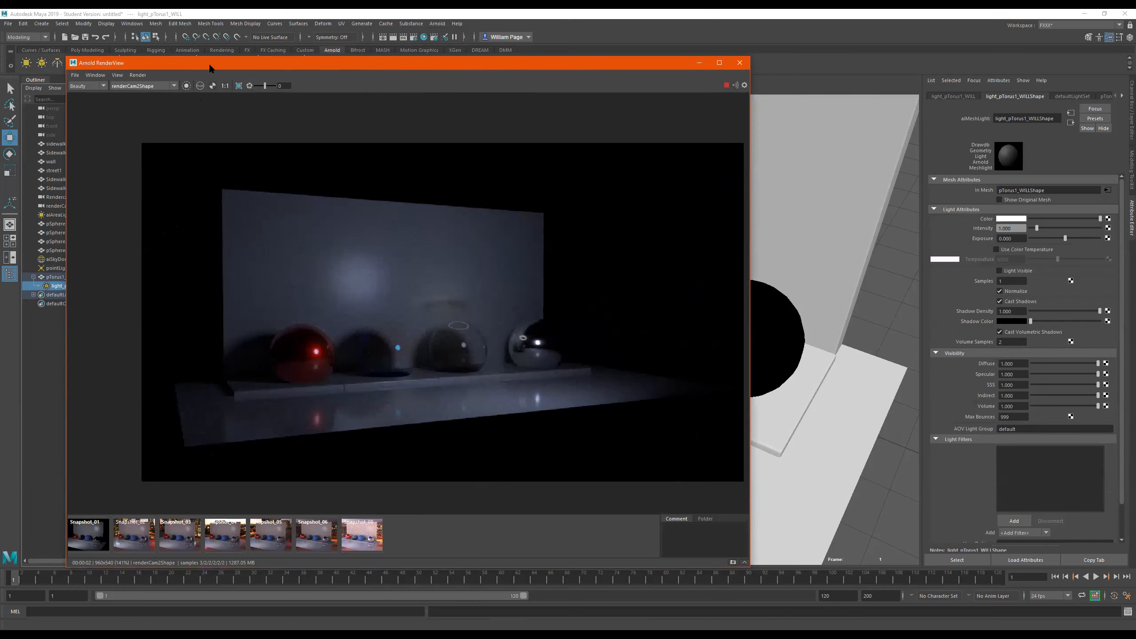
Step: Hide the area light aiArealight1 so it no longer contributes to the render
left_click_drag(208, 62, 262, 68)
left_click(59, 215)
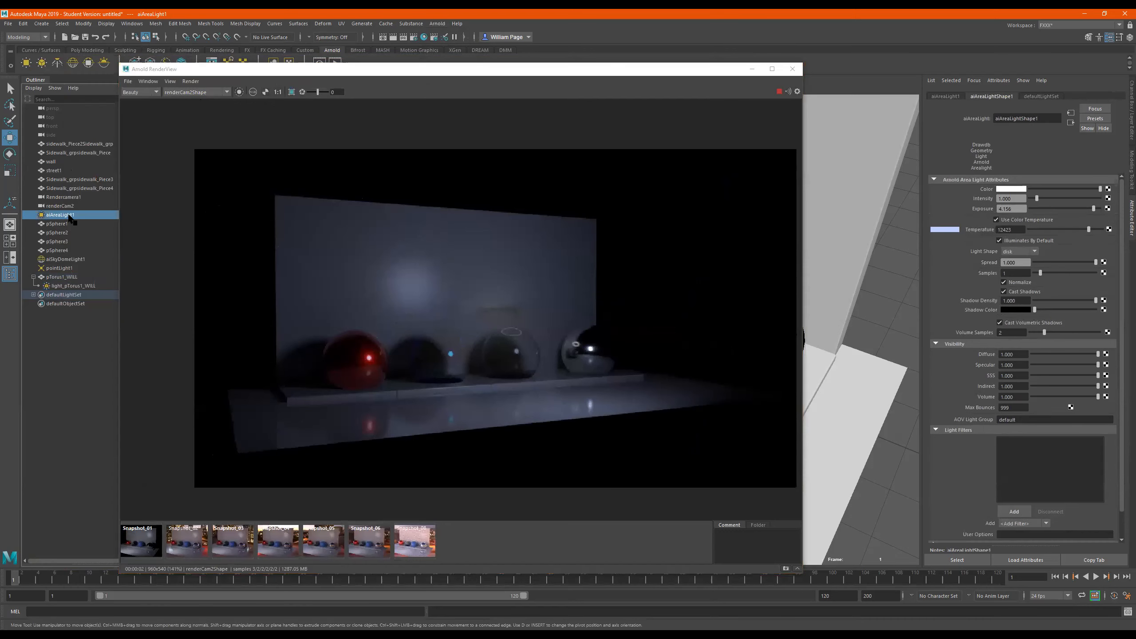
key("h")
key("h")
key("h")
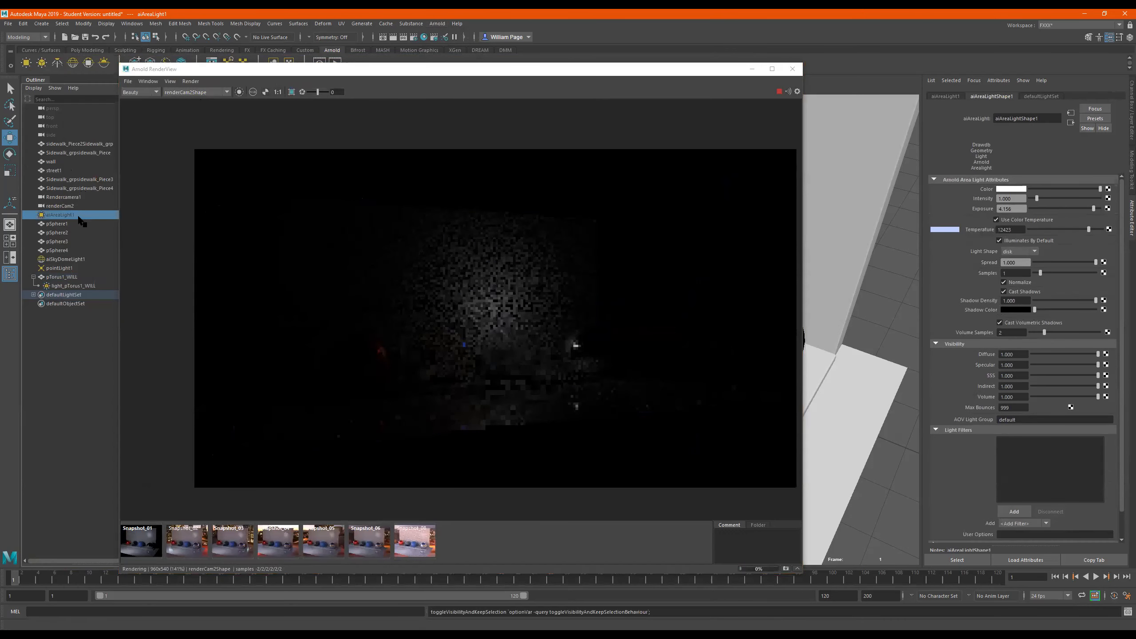
Step: Raise the torus mesh light's exposure to about 4.35
left_click(75, 286)
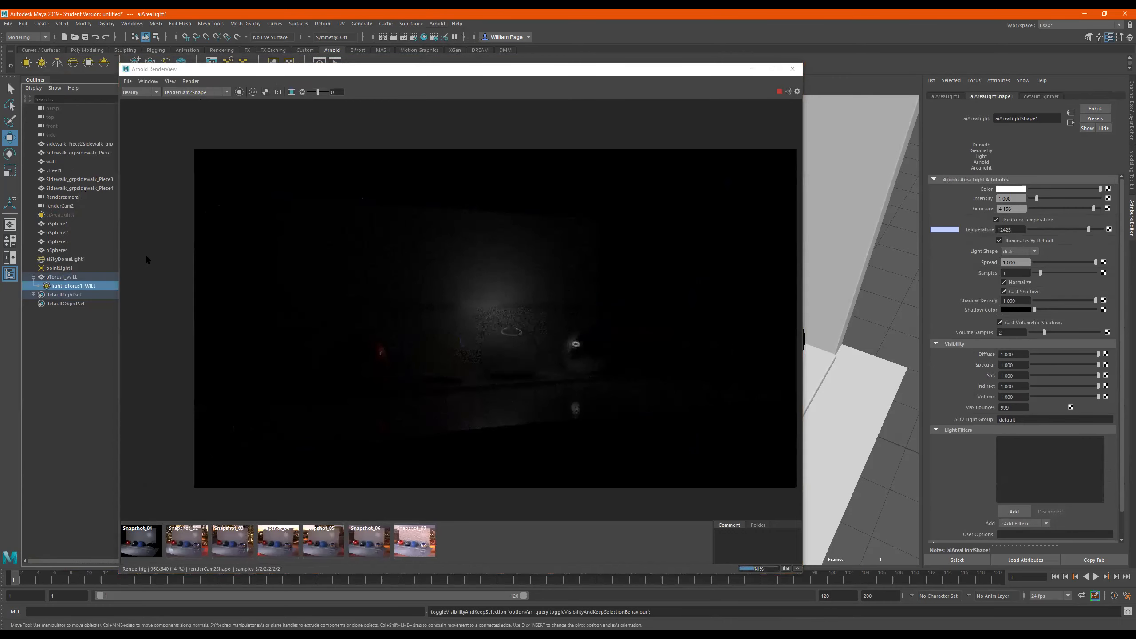
left_click_drag(425, 71, 374, 63)
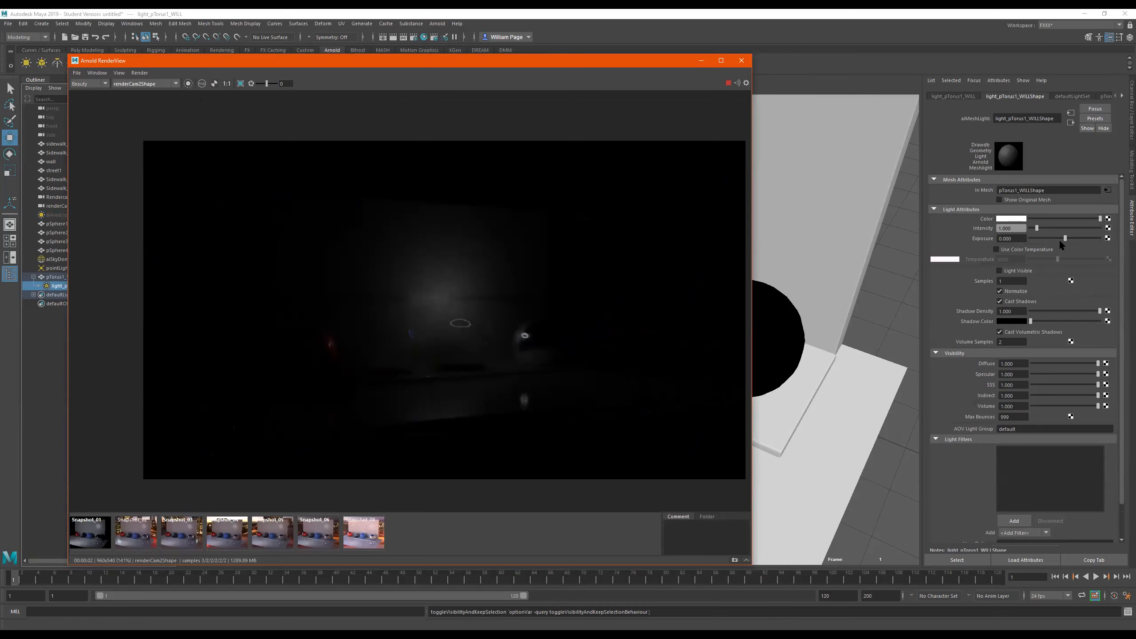
left_click_drag(1066, 238, 1096, 238)
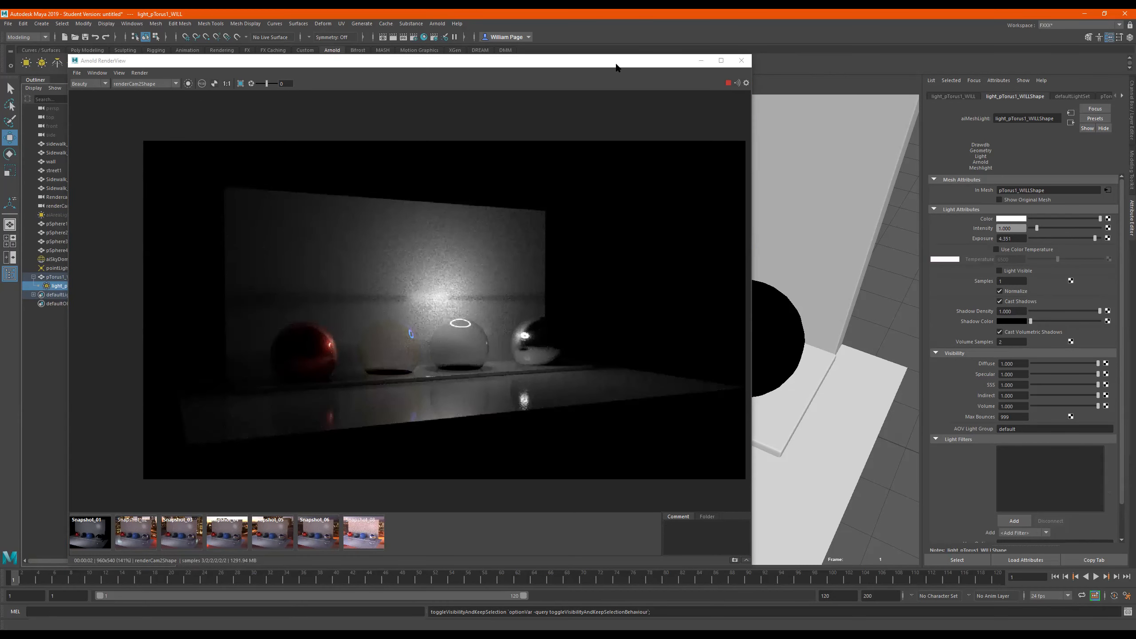
Step: Move the ring light out from the wall, rotate it upright to face the wall, and raise it above the spheres
left_click_drag(402, 60, 273, 88)
key("f")
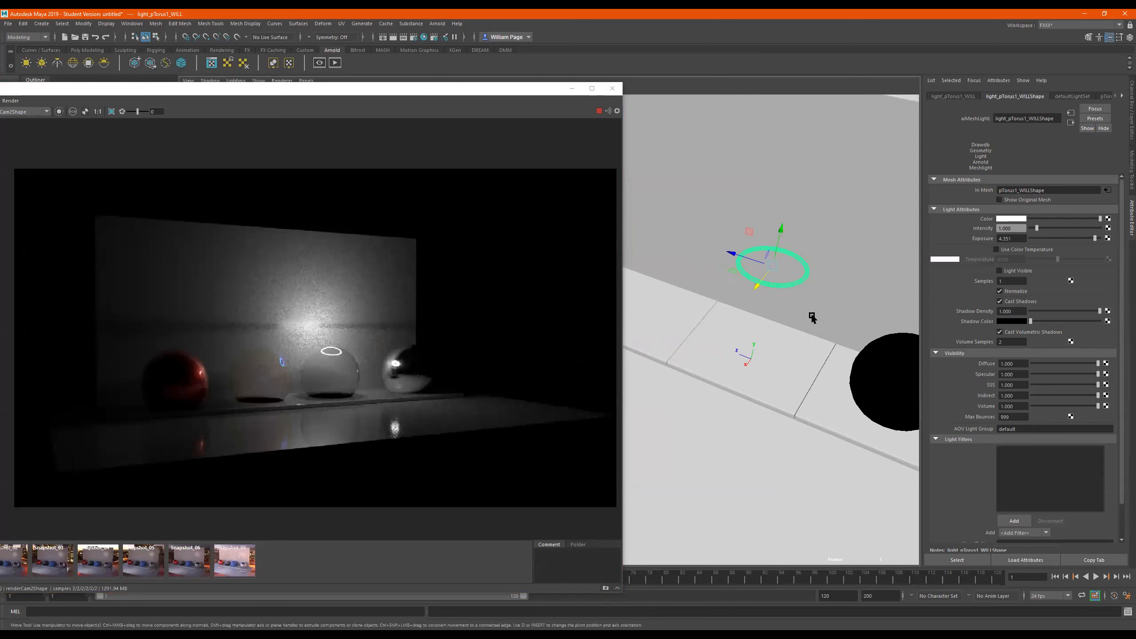
left_click_drag(757, 281, 743, 296)
key("r")
key("bracketleft")
key("e")
left_click_drag(807, 316, 830, 246)
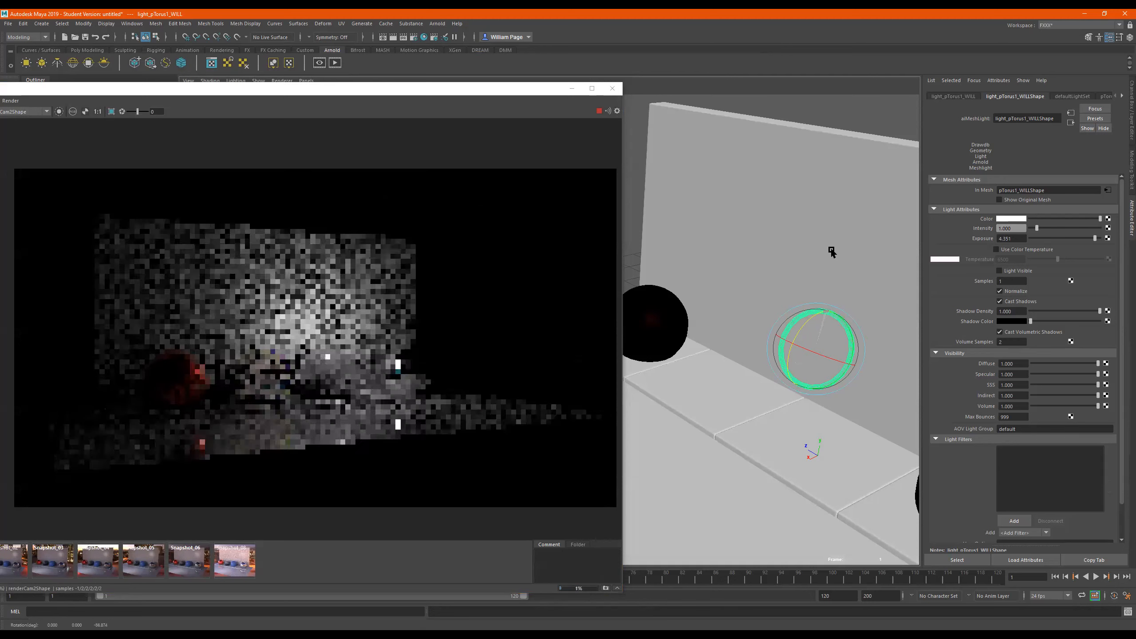
key("w")
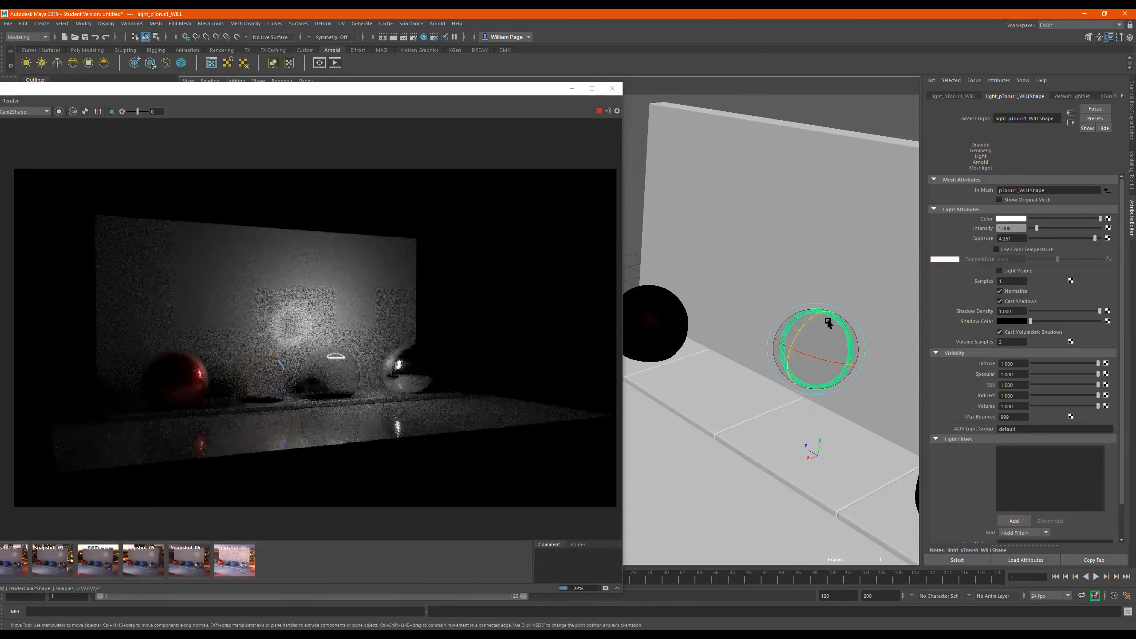
left_click_drag(826, 313, 809, 246)
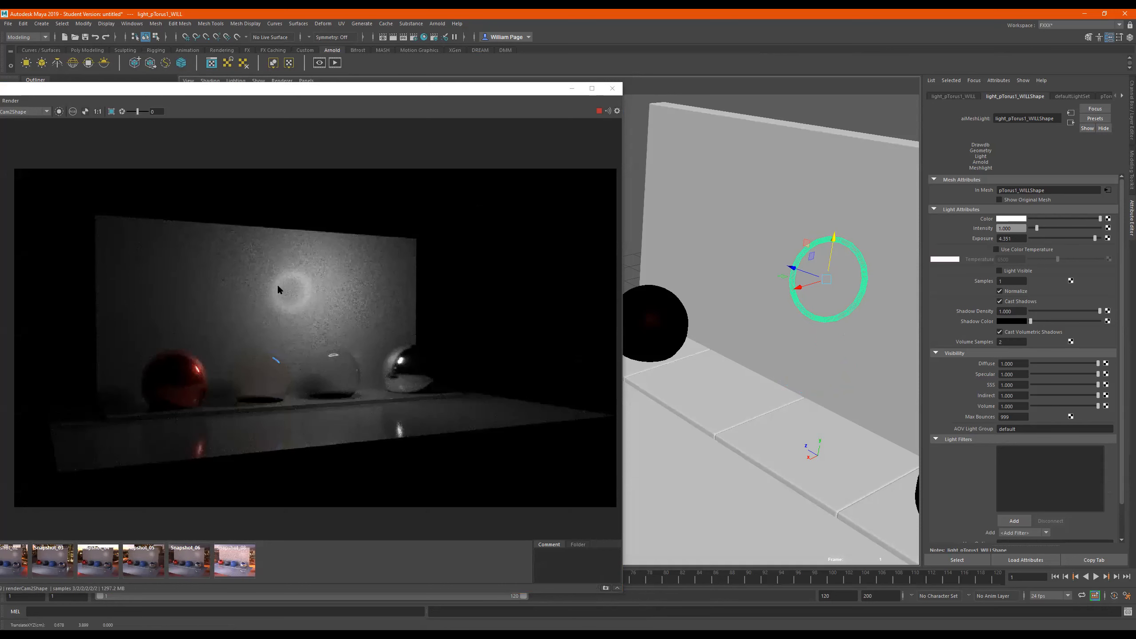
Step: Try Light Visible and Show Original Mesh on the mesh light, and turn both off again
left_click_drag(789, 381, 827, 369, "alt")
right_click_drag(827, 369, 690, 385, "alt")
middle_click_drag(762, 380, 825, 375, "alt")
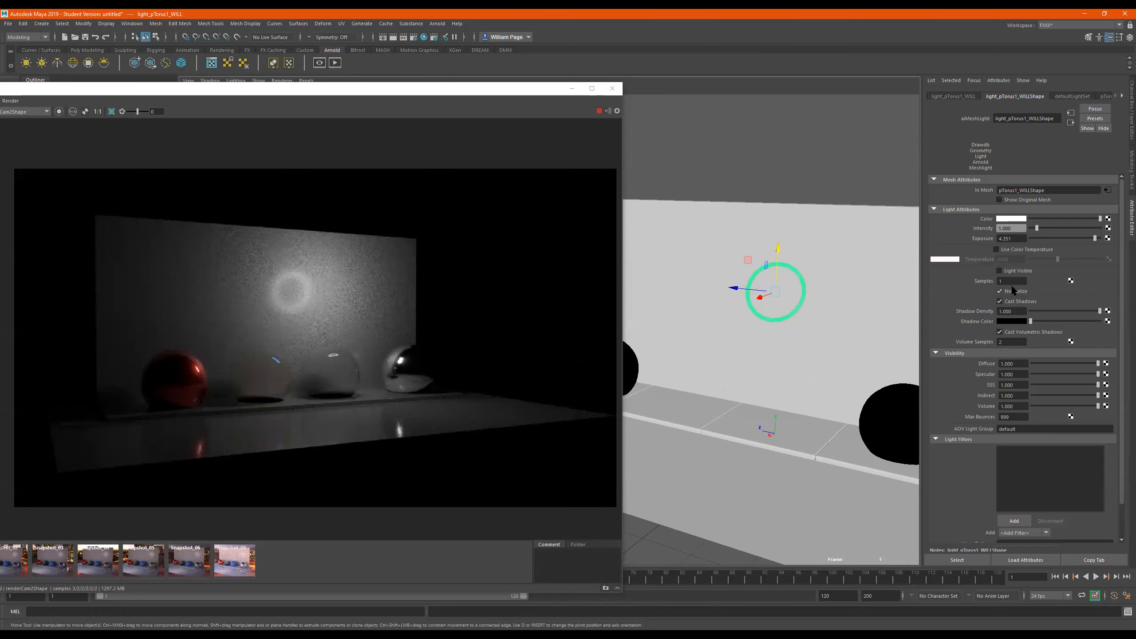
left_click(1013, 271)
left_click(1022, 196)
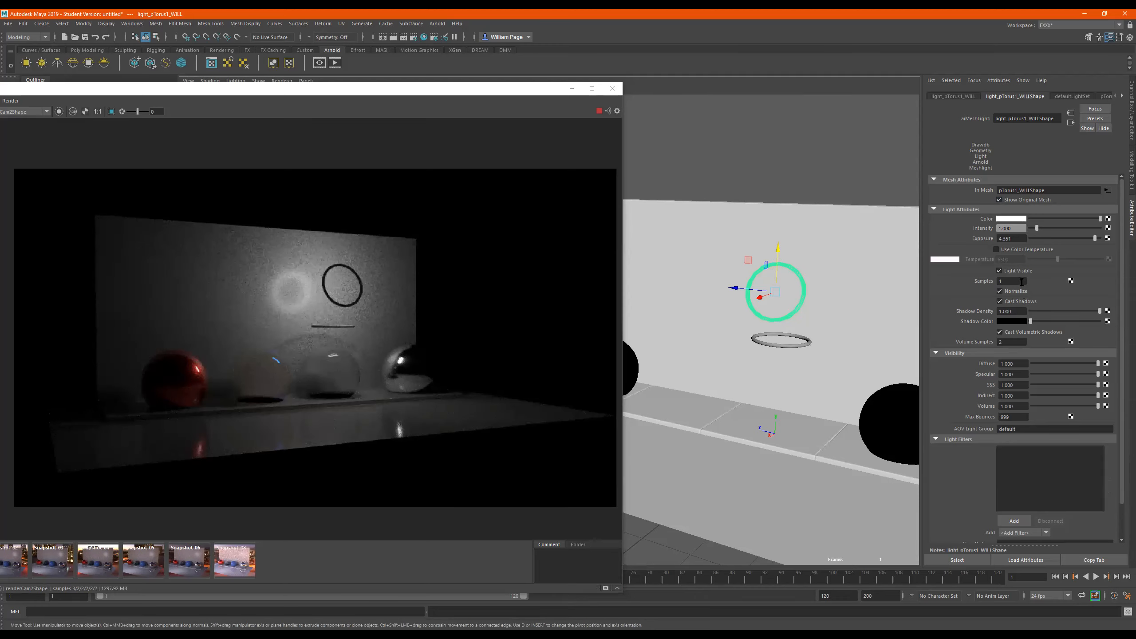
left_click(1002, 199)
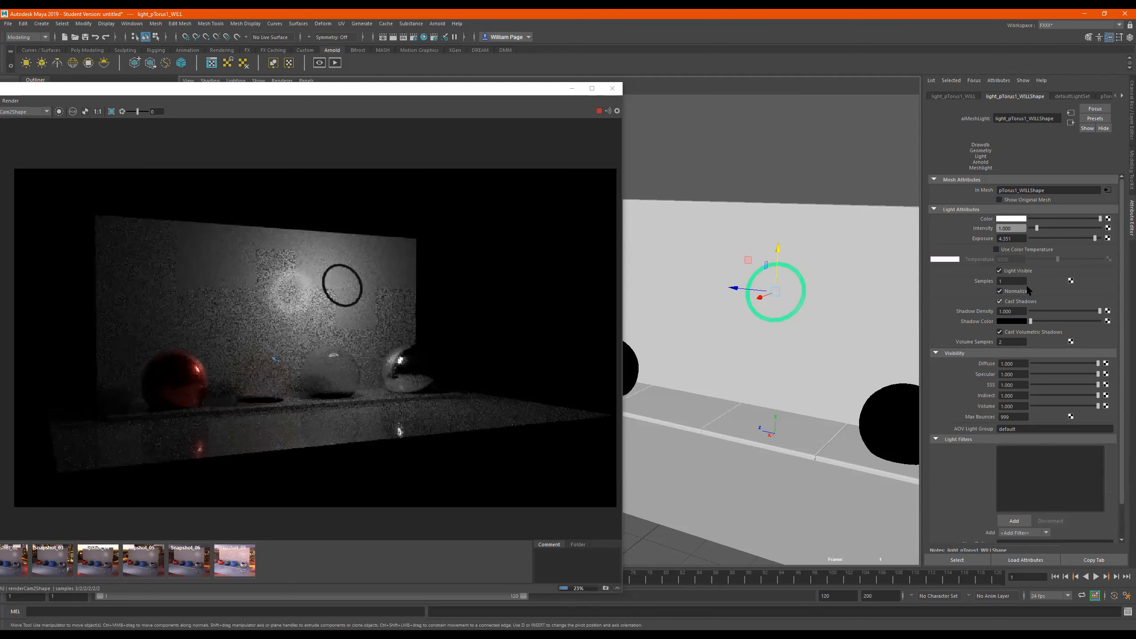
left_click(1018, 271)
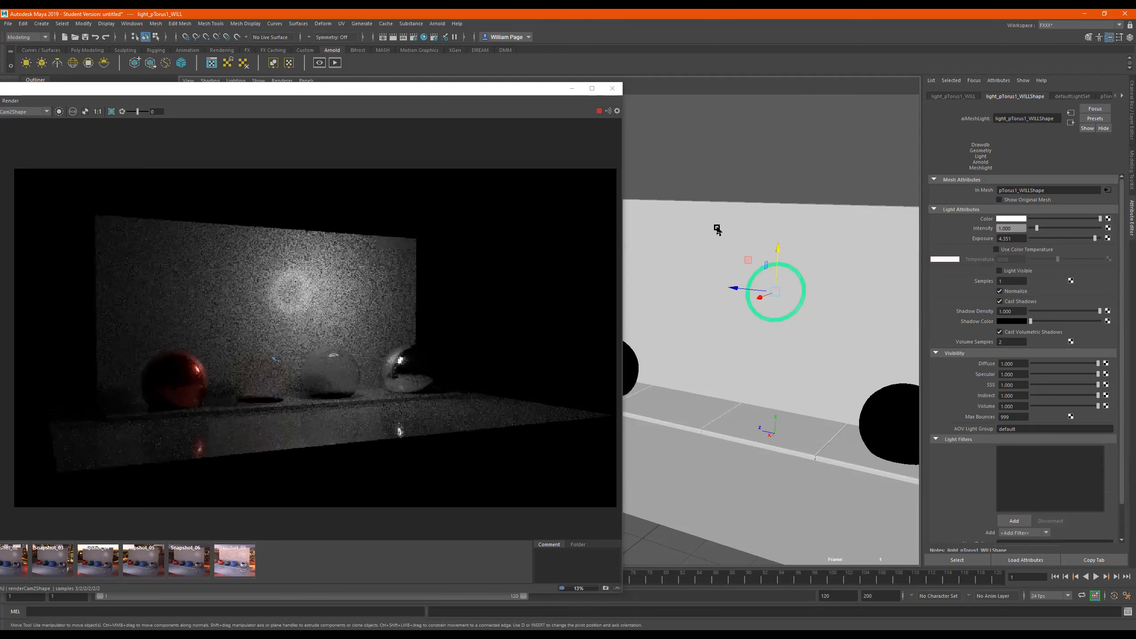
Step: Set the mesh light's exposure to 8 and enable Light Visible, restarting the live render
double_click(1013, 240)
type("8")
key("Return")
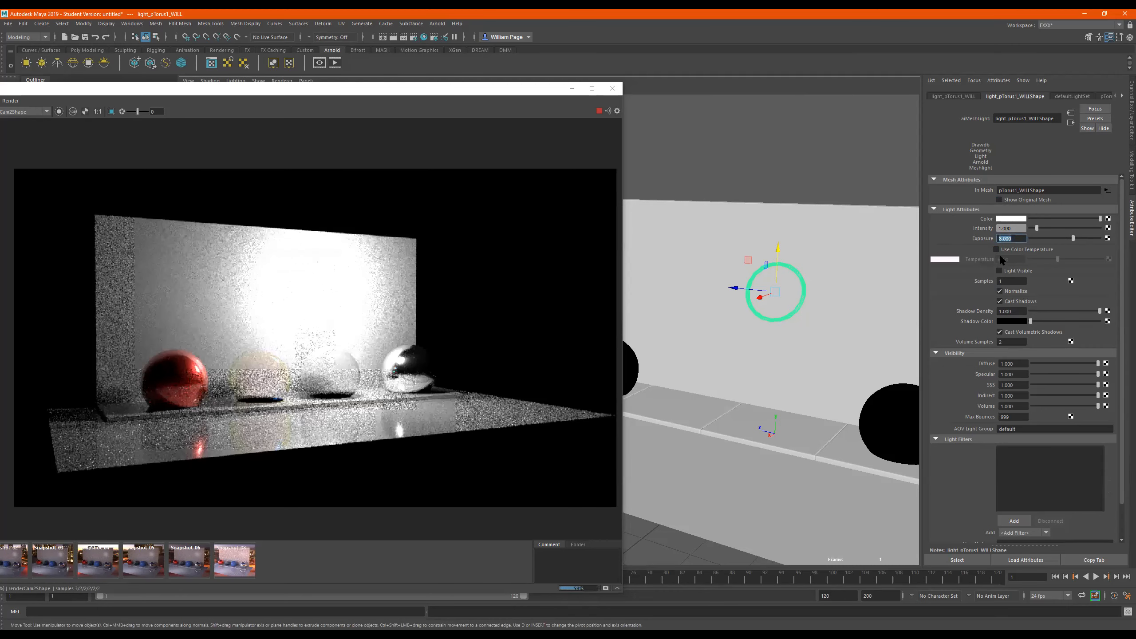
left_click(598, 110)
left_click(1012, 271)
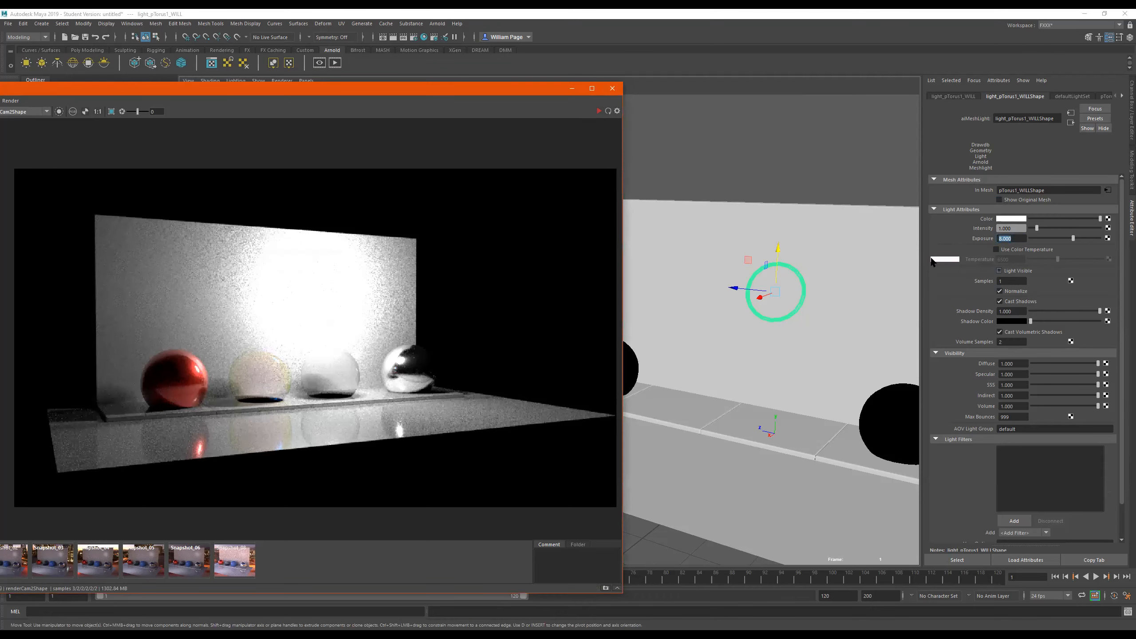
left_click(598, 110)
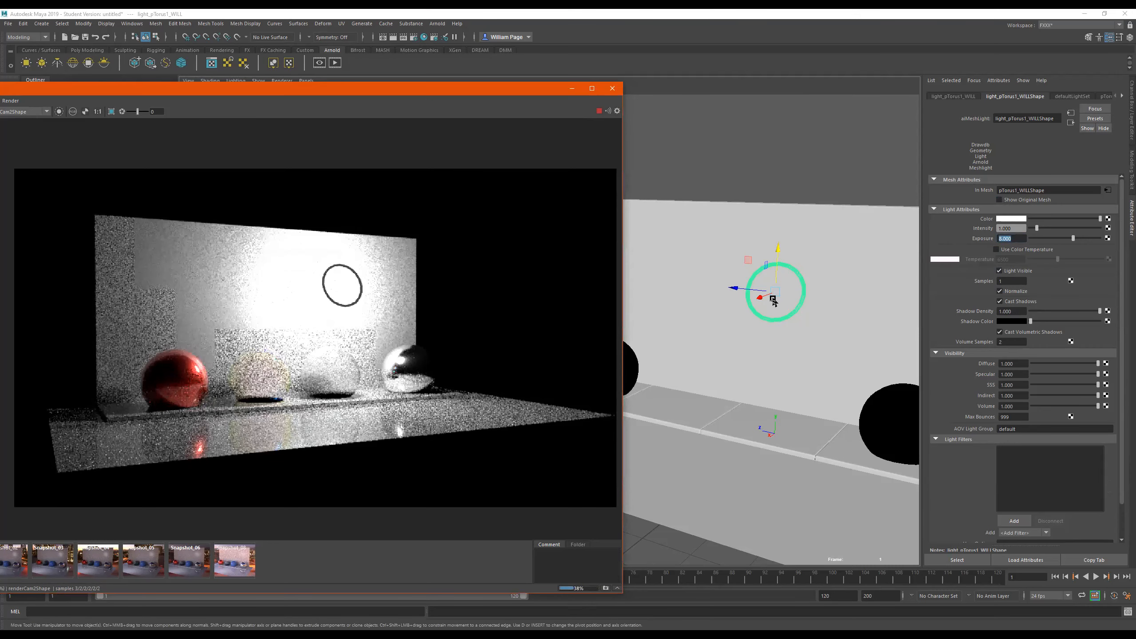
Step: Compare the render with Show Original Mesh switched on and off and with Light Visible switched off and on
left_click_drag(774, 303, 740, 297, "alt")
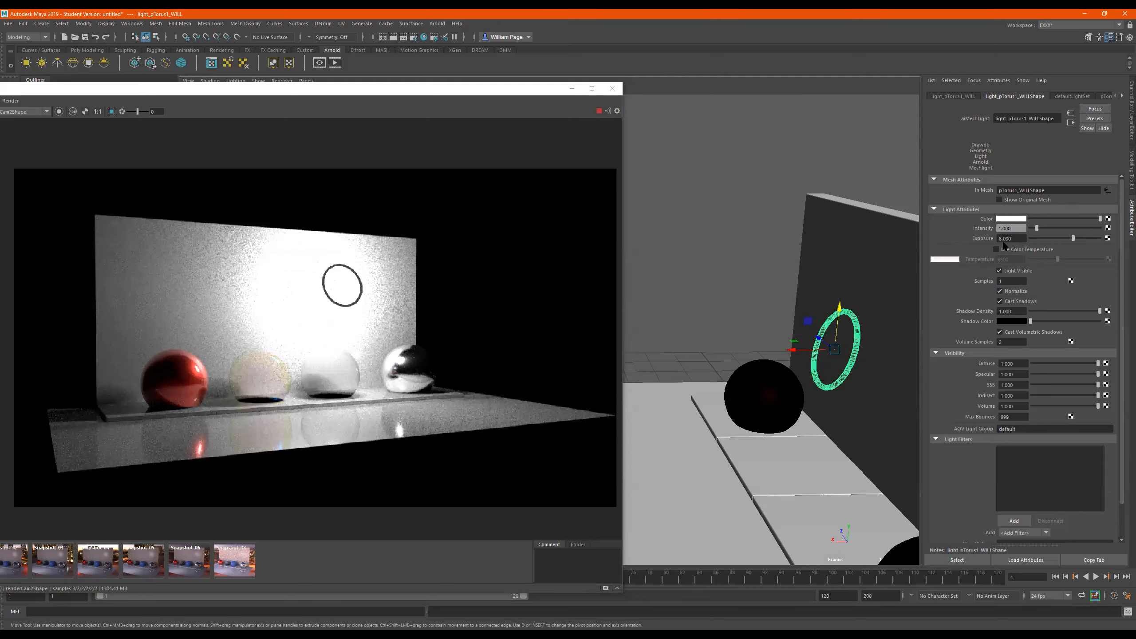
left_click(1002, 200)
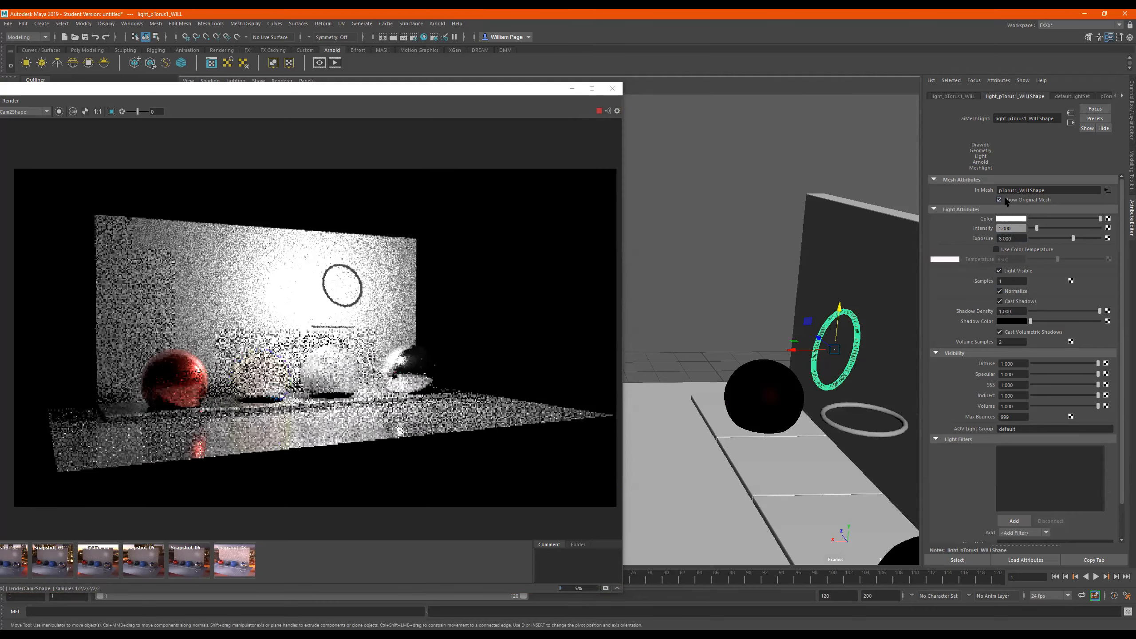
left_click(1002, 199)
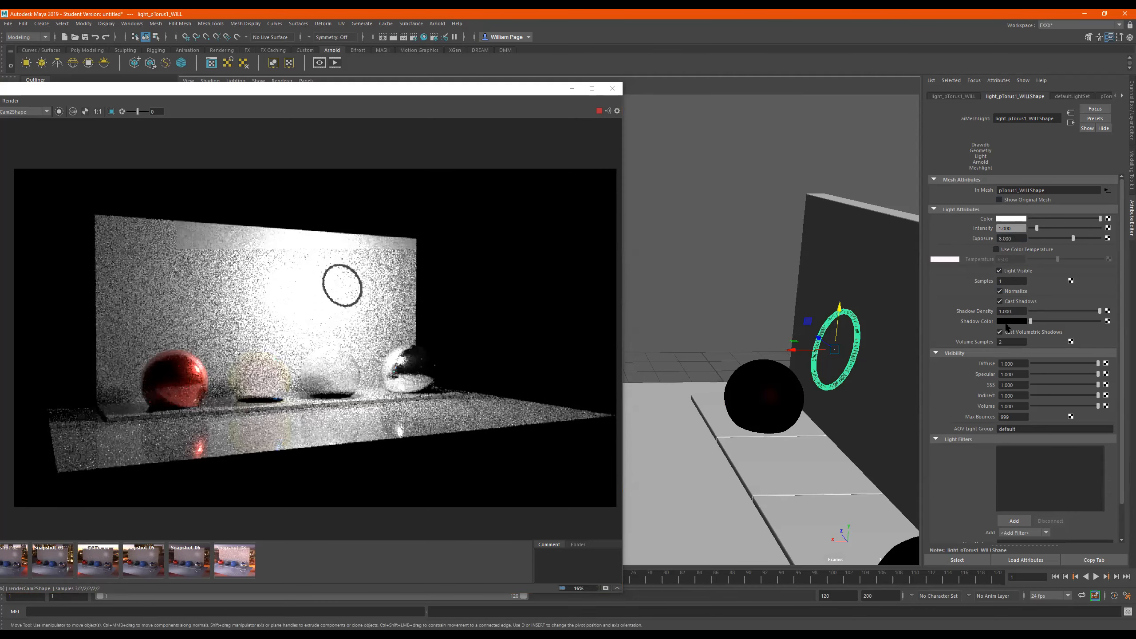
left_click(1007, 270)
left_click(1007, 270)
left_click_drag(708, 326, 828, 317, "alt")
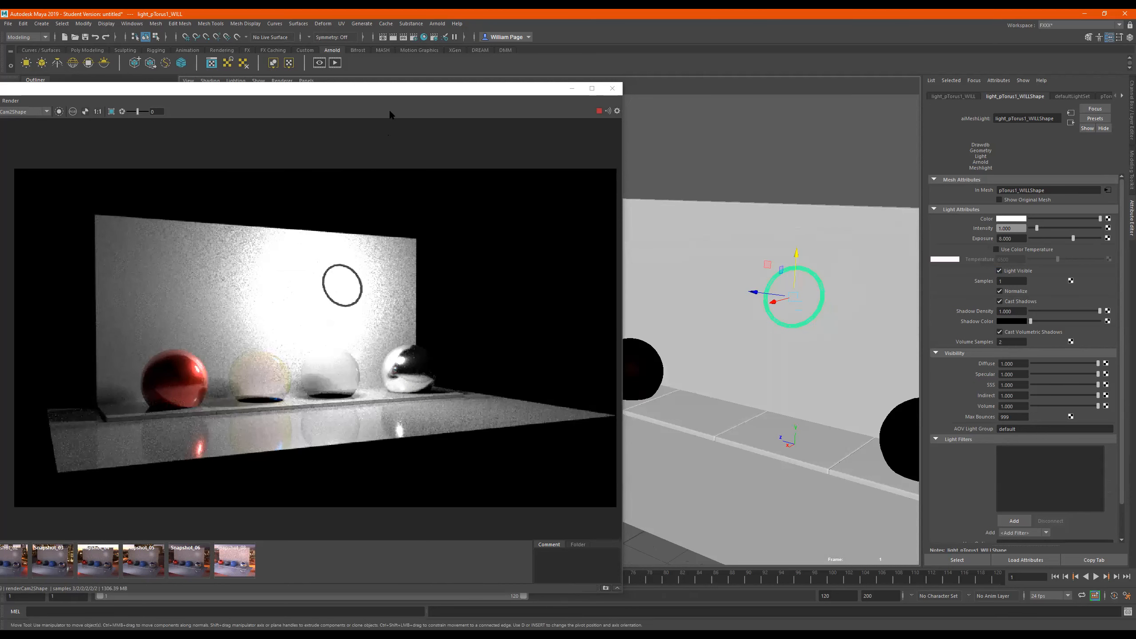
Step: Close the render window and assign a new aiStandardSurface material to the torus mesh
left_click_drag(541, 92, 720, 92)
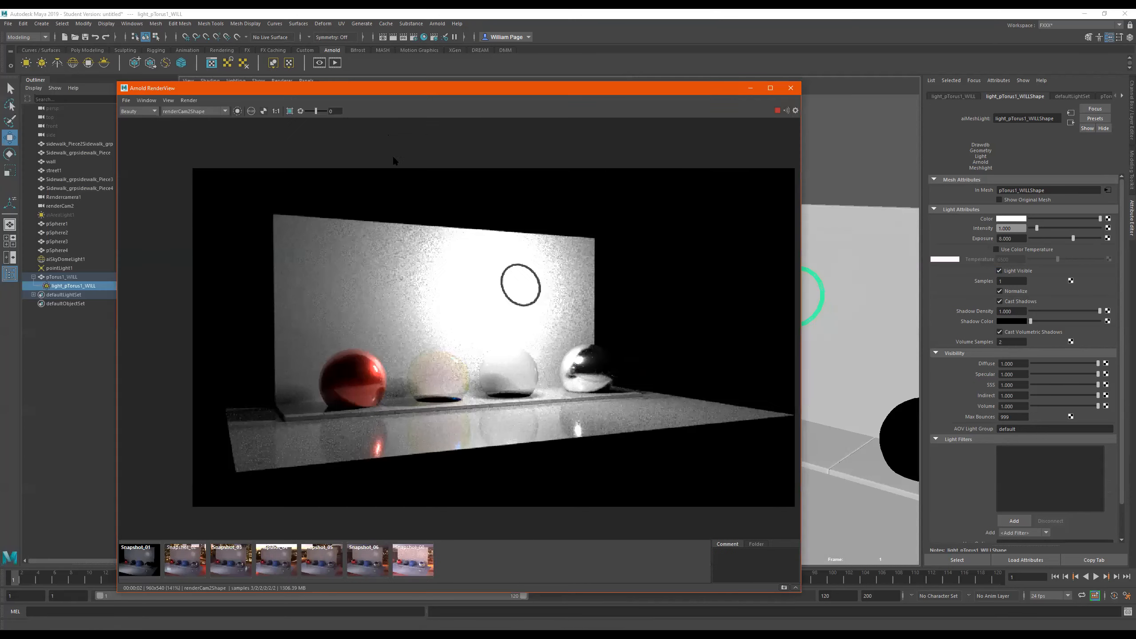
left_click(78, 277)
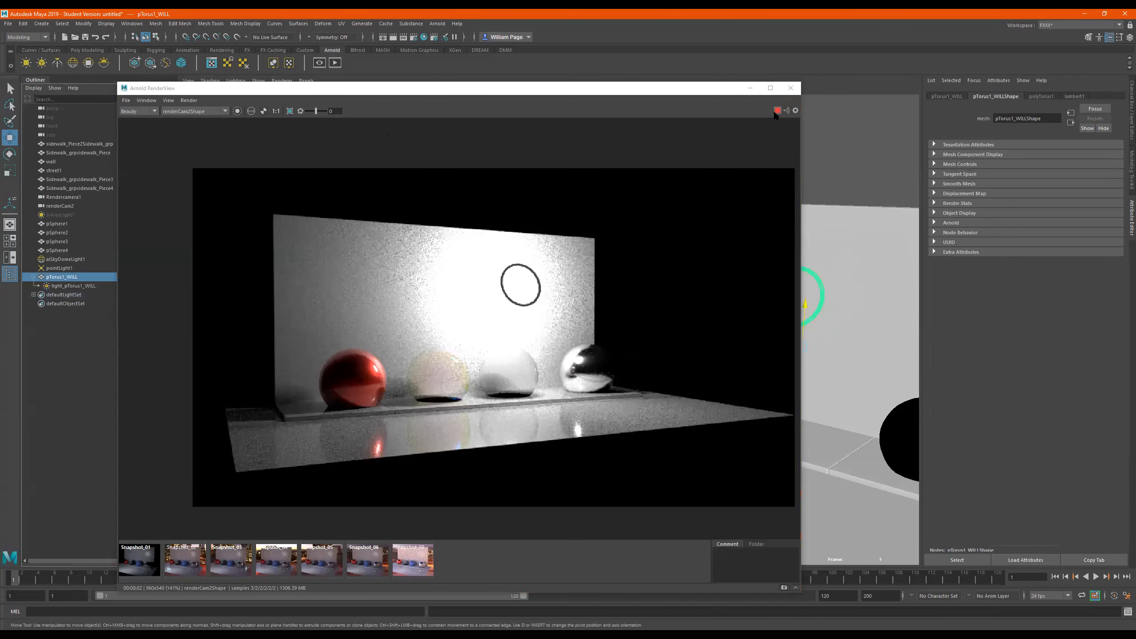
left_click(788, 89)
left_click(789, 89)
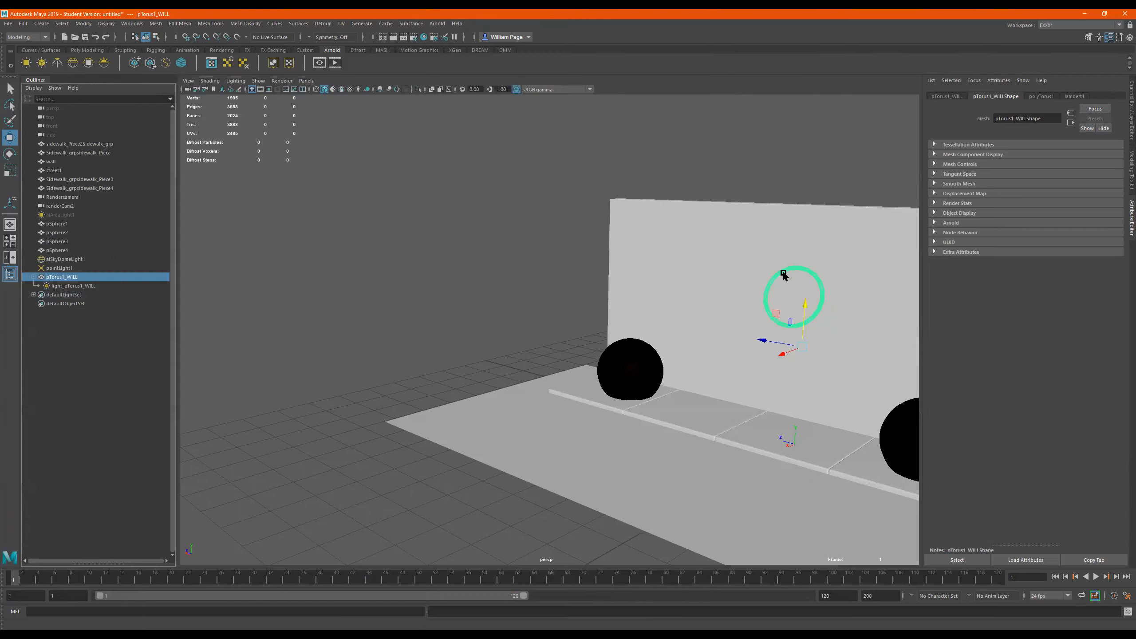
right_click(785, 277)
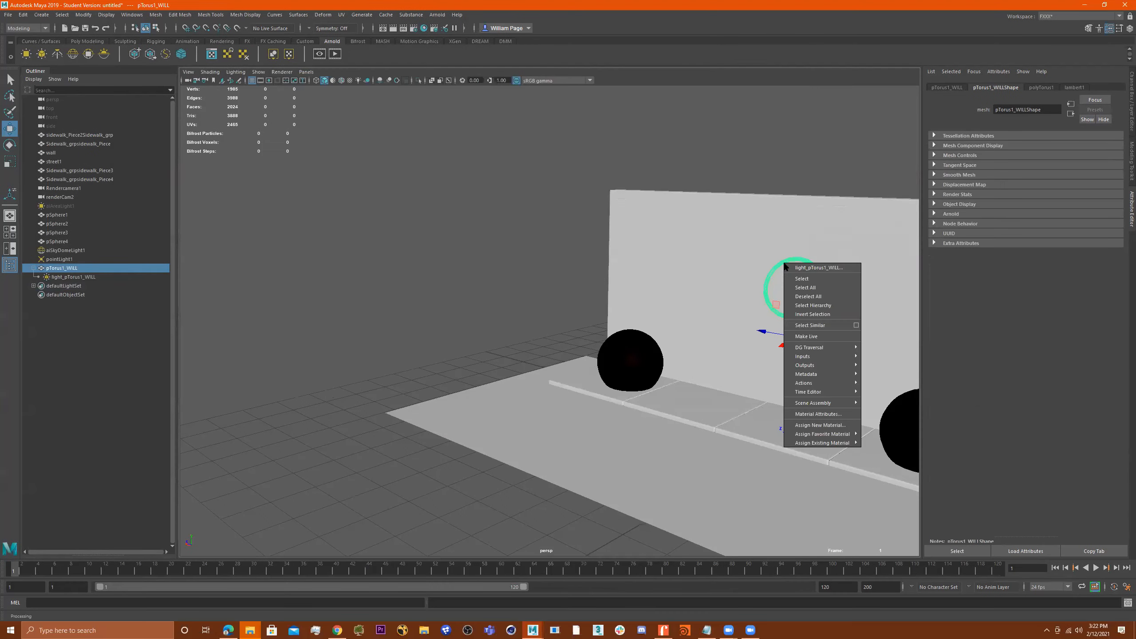
left_click(812, 423)
left_click(314, 235)
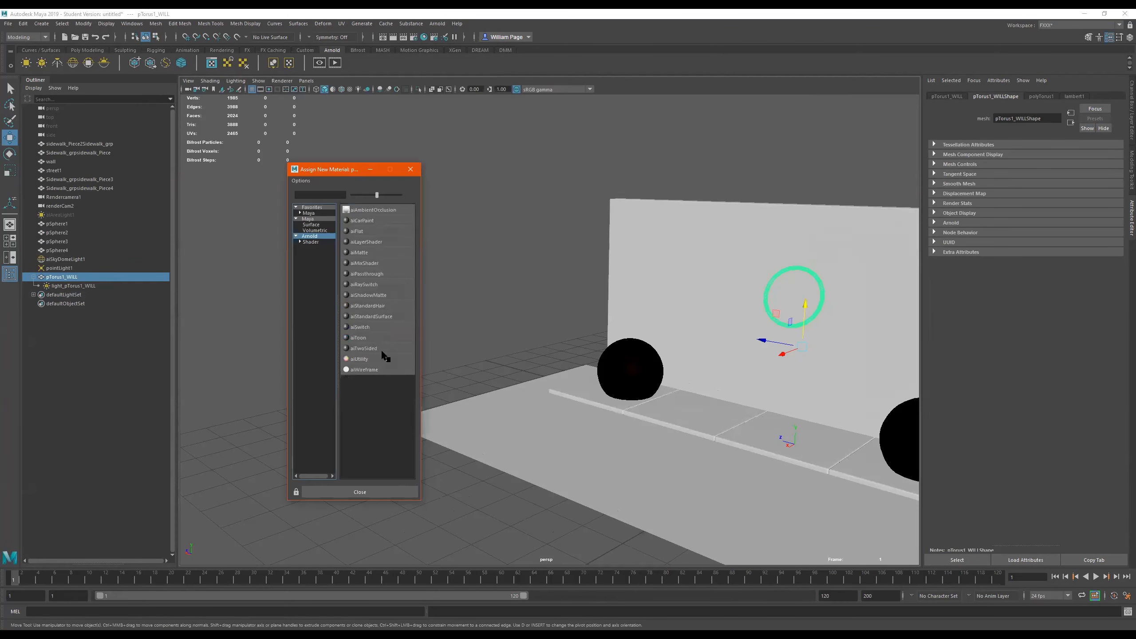
left_click(384, 316)
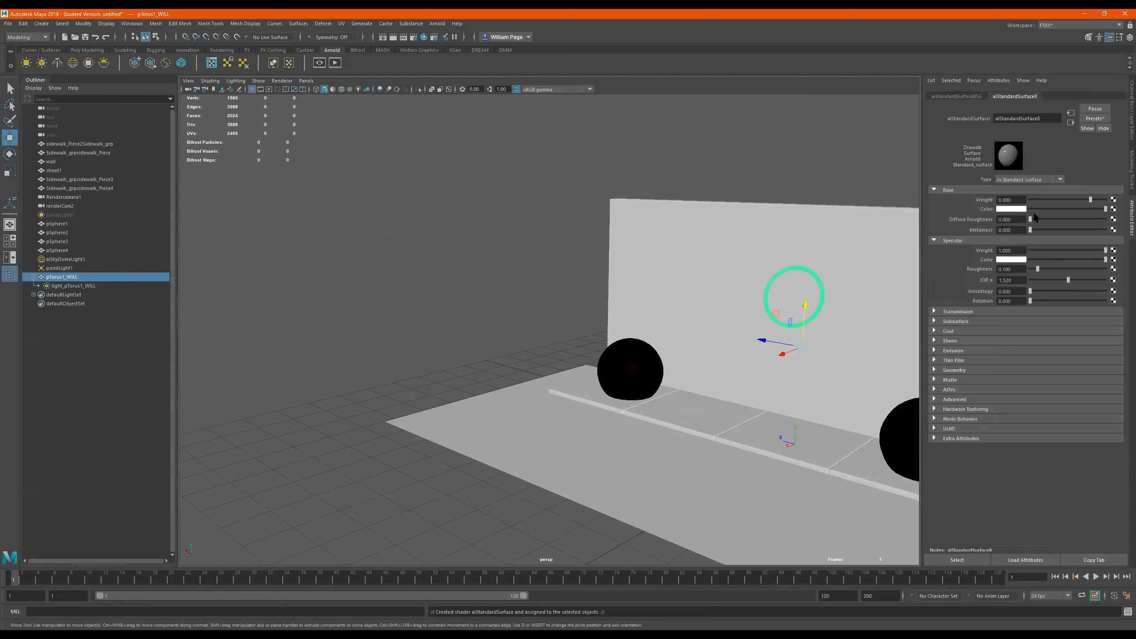
Step: Set the torus material's emission weight to 1 and its emission color to yellow
left_click(959, 350)
left_click_drag(1045, 362, 1109, 362)
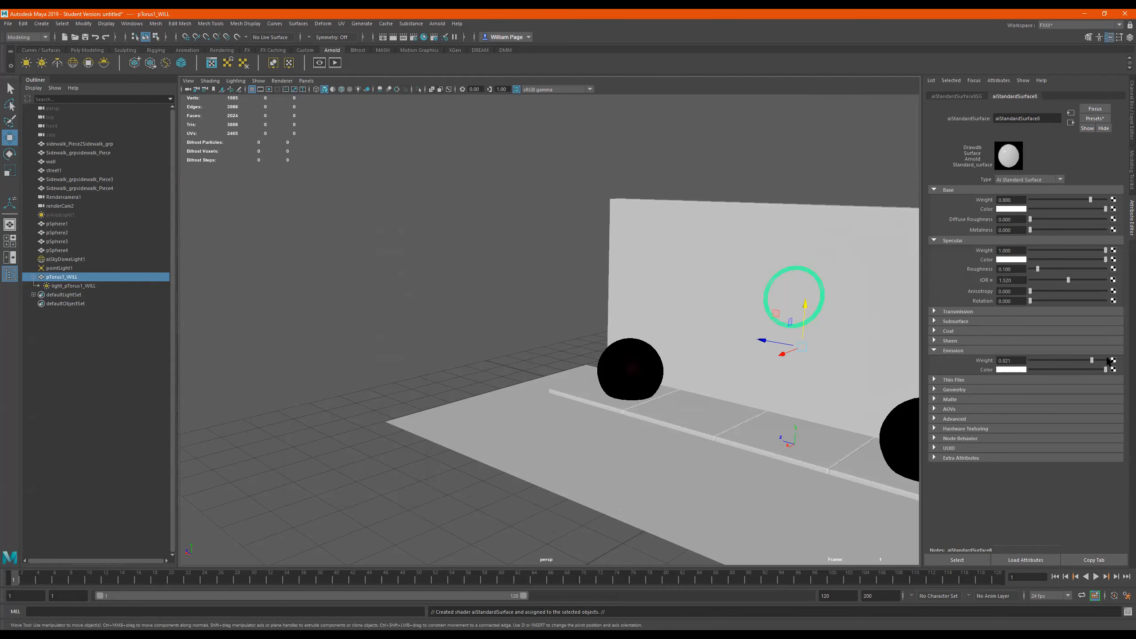
left_click(1016, 371)
left_click(995, 348)
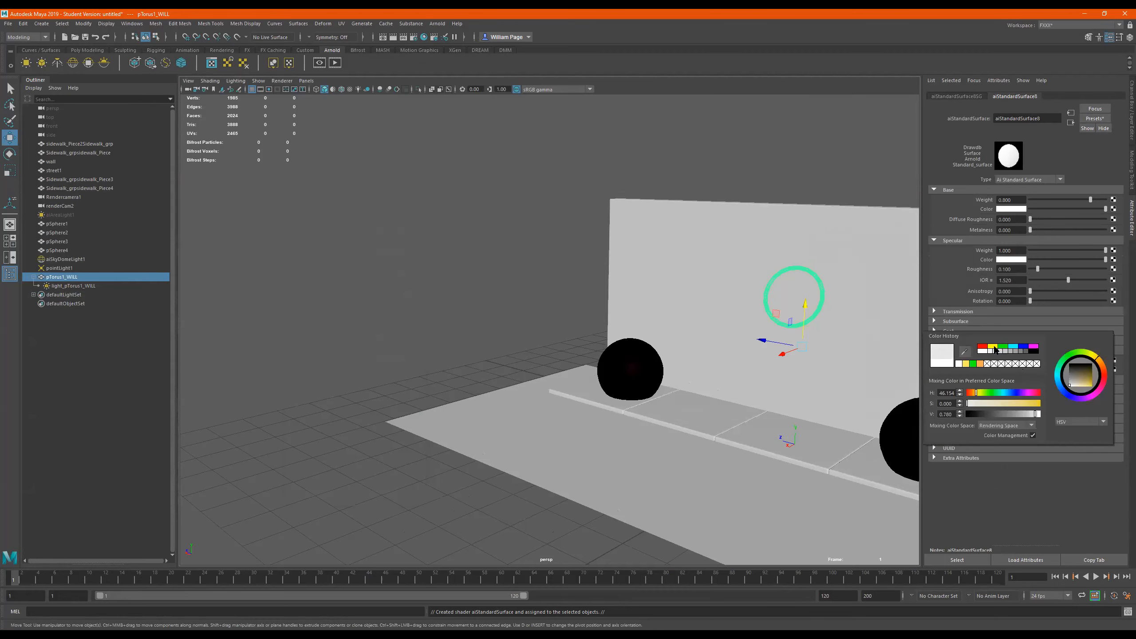
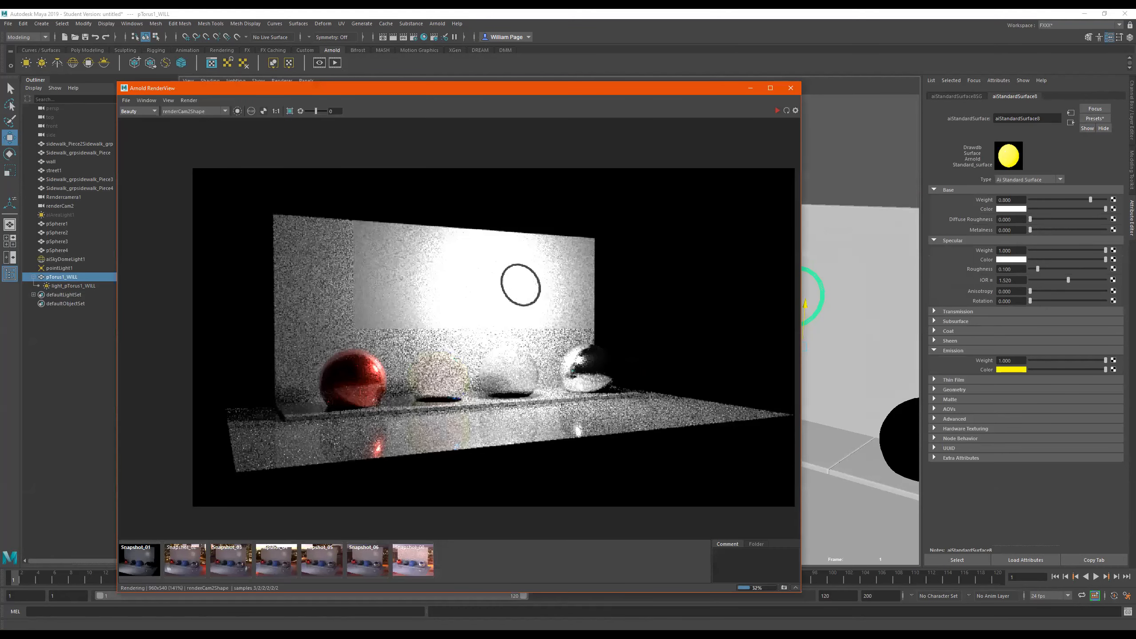
Step: Lower the torus mesh light's exposure to 4.409 and turn off Light Visible, restarting the live render
left_click(67, 285)
left_click_drag(1068, 237, 1065, 238)
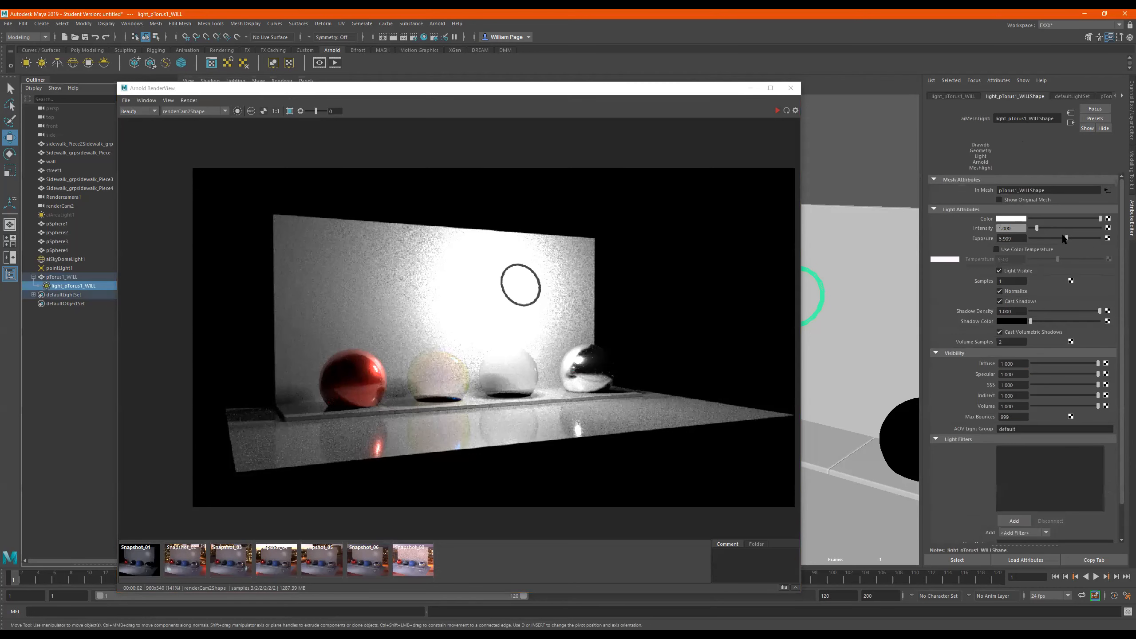
left_click(774, 108)
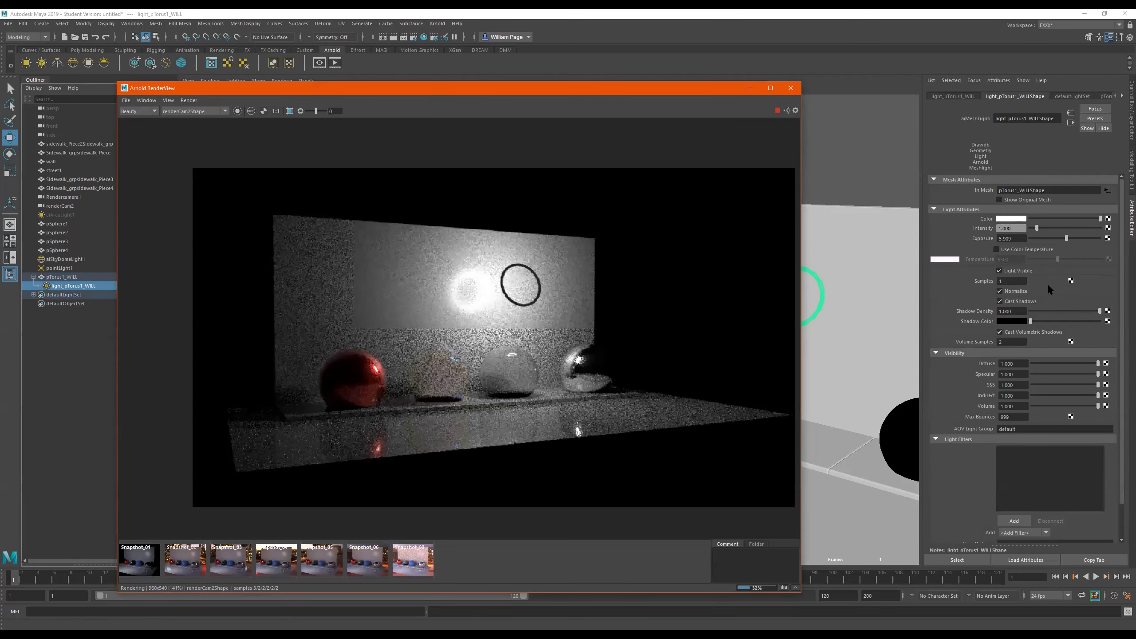
left_click(1009, 271)
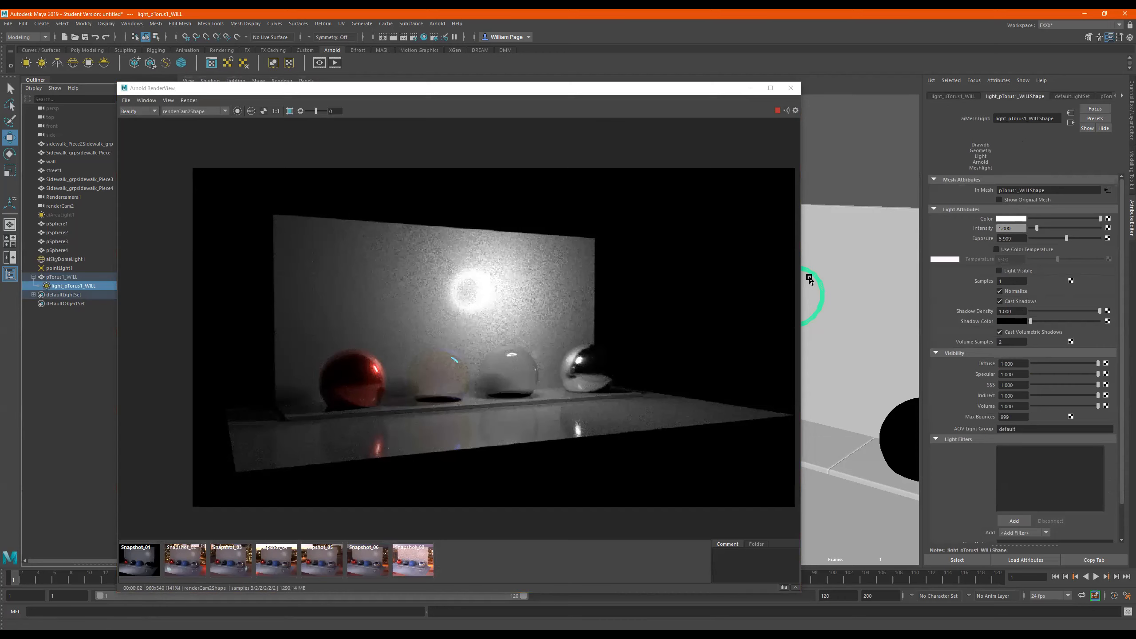
left_click_drag(1071, 237, 1061, 238)
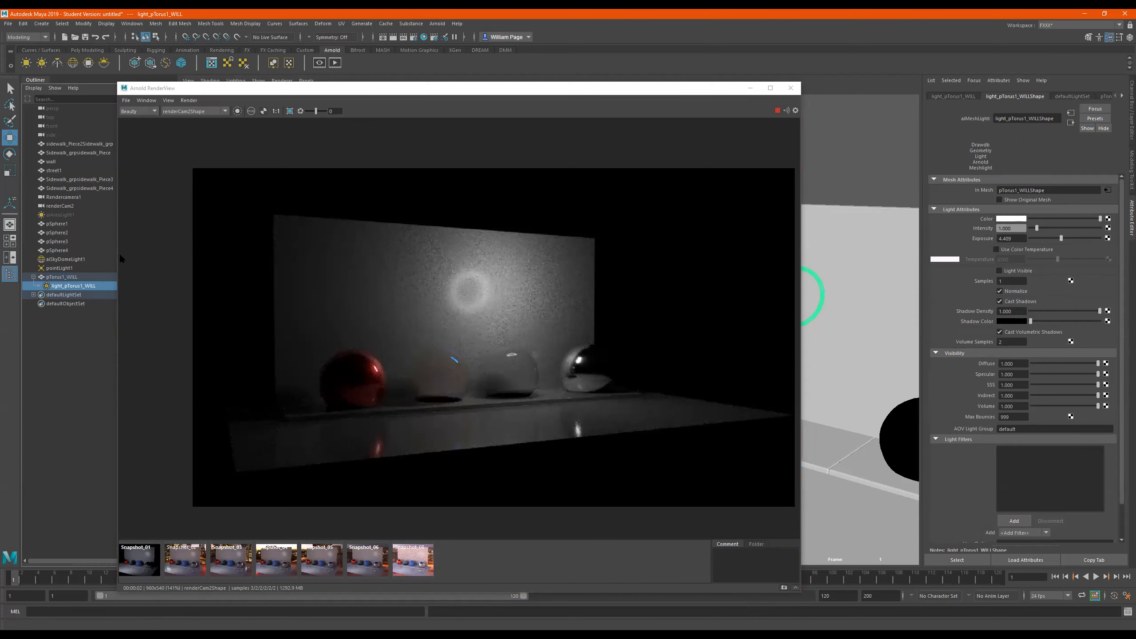
Step: Enable the skydome light in the Arnold Light Manager and close the manager
left_click(64, 259)
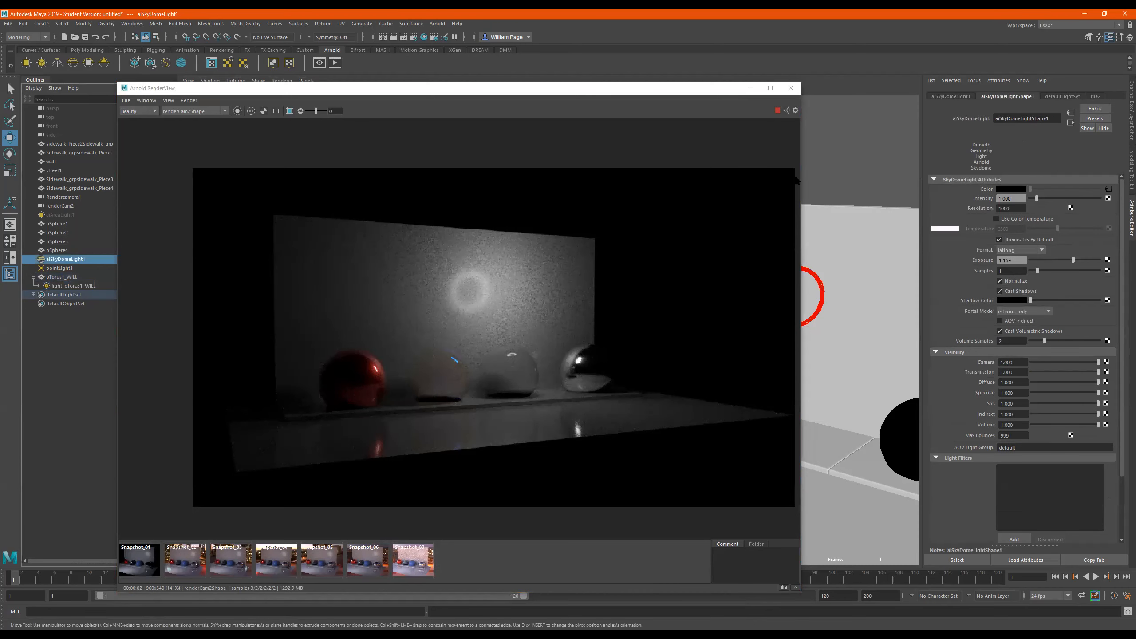
left_click(433, 23)
mouse_move(465, 68)
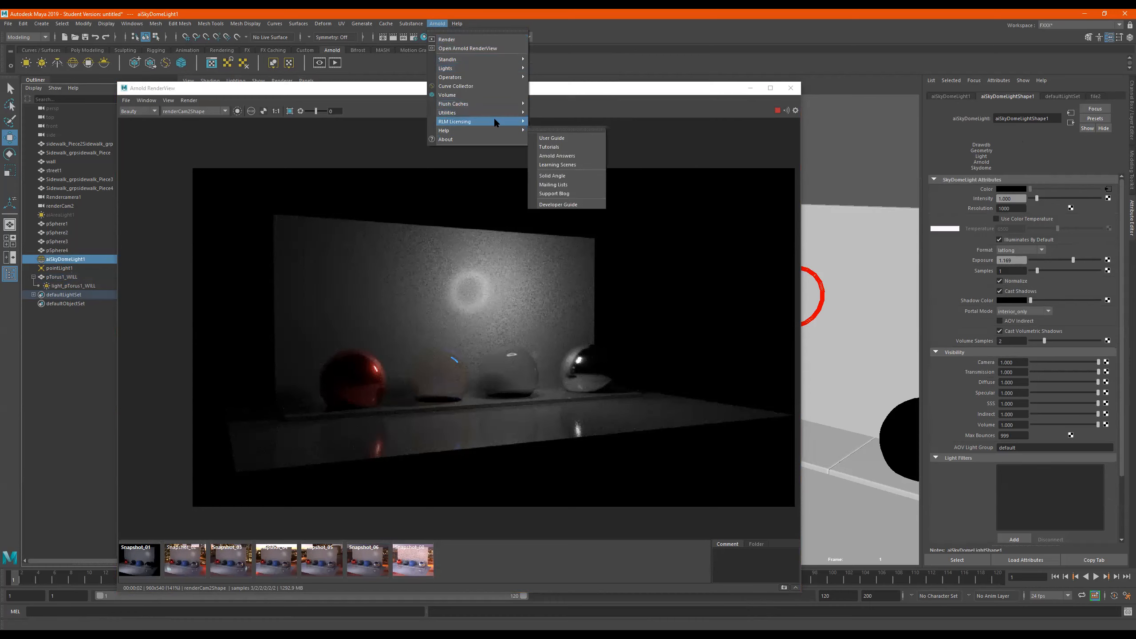
mouse_move(499, 111)
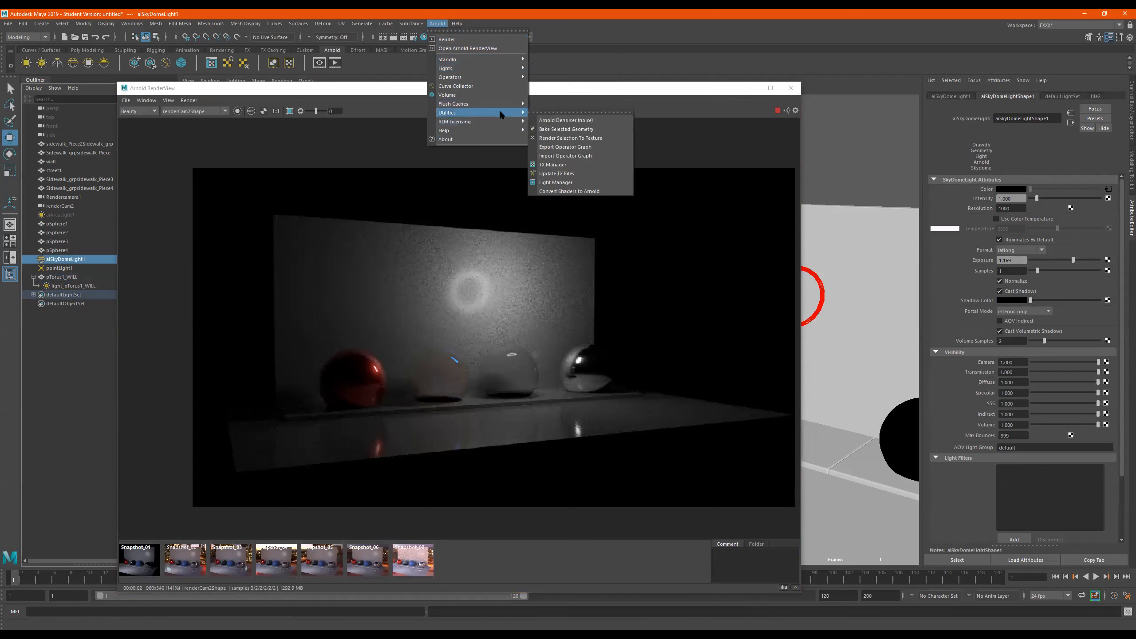
left_click(561, 181)
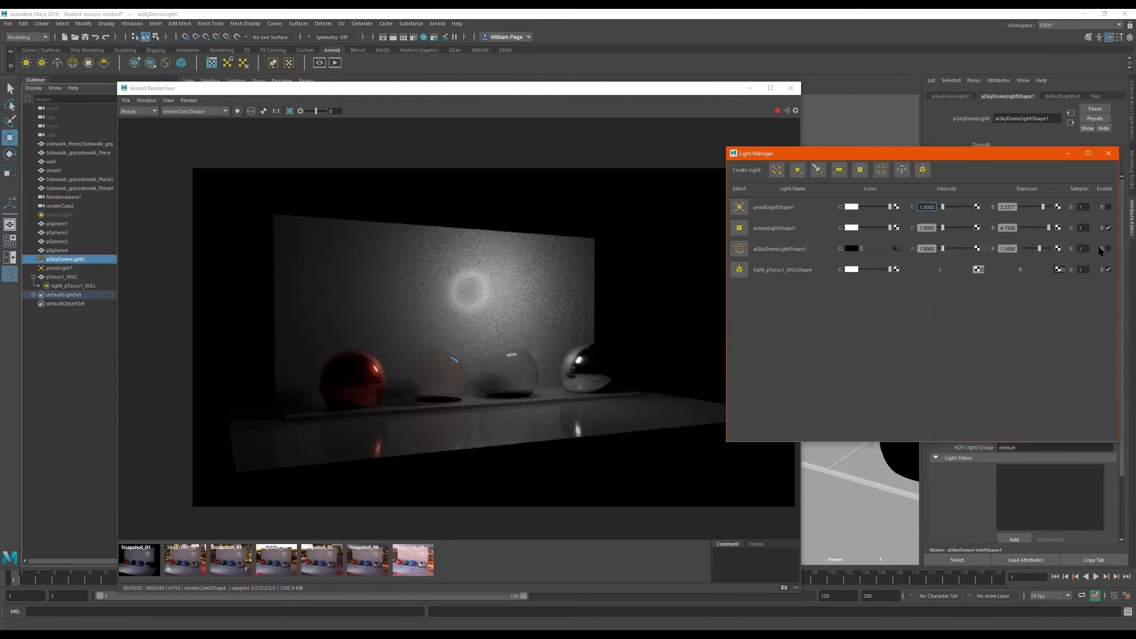
left_click(1107, 249)
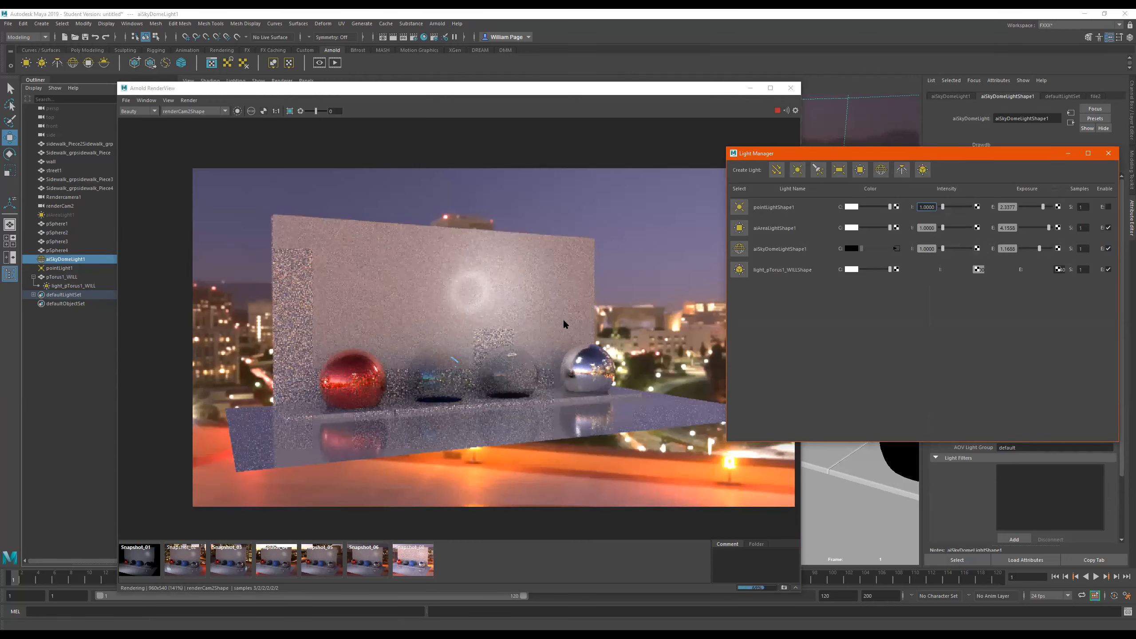
left_click(1109, 154)
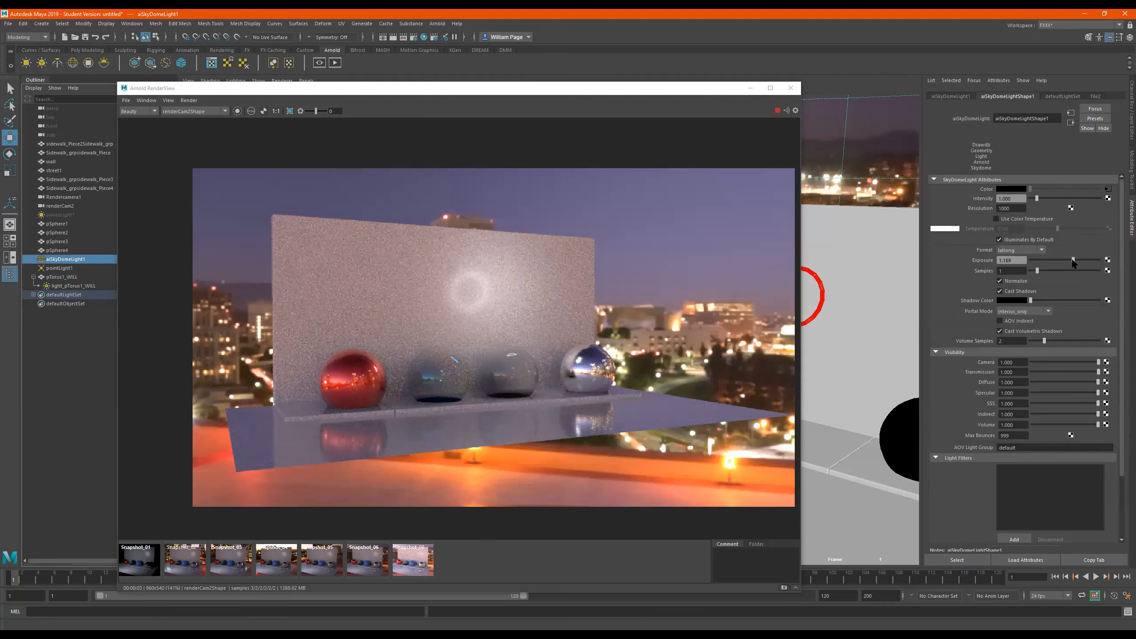
Step: Lower the skydome light's exposure to -1.299
left_click_drag(1068, 259, 1066, 259)
left_click_drag(1062, 259, 1047, 259)
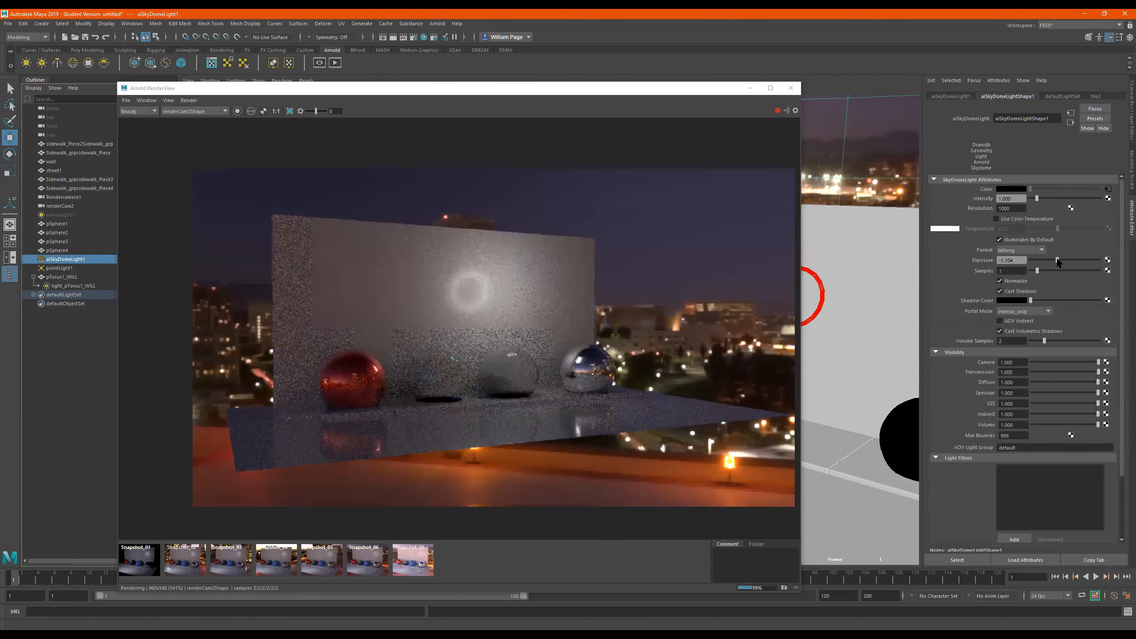
left_click_drag(1057, 260, 1056, 261)
Step: Try the skydome light's Camera visibility at 0, stopping and restarting the live render
left_click(777, 110)
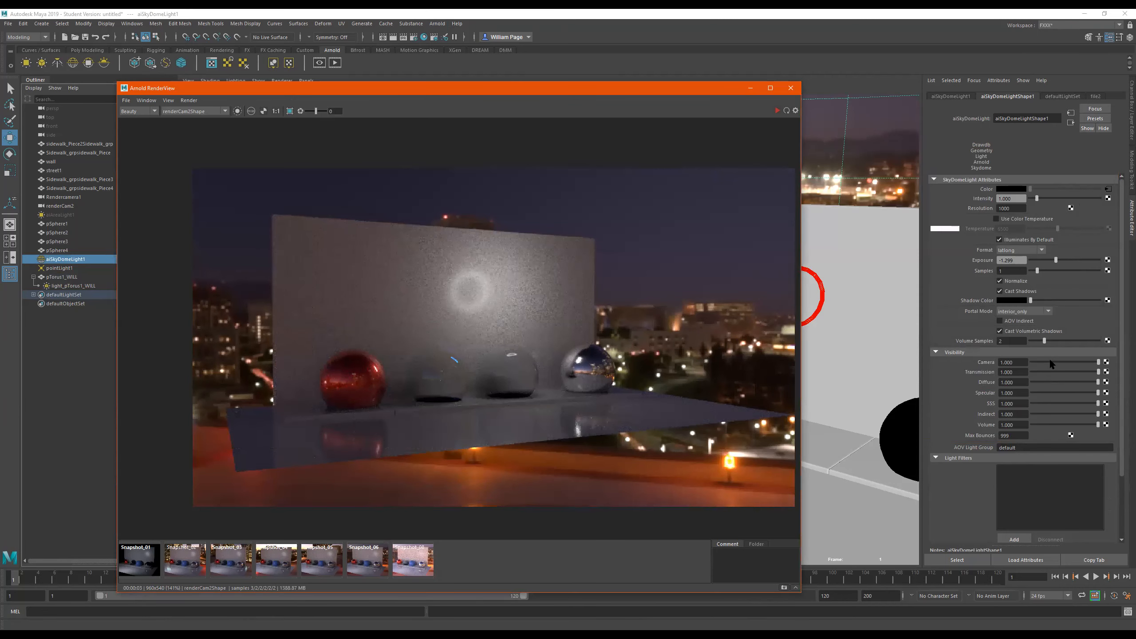
left_click_drag(1050, 362, 1029, 362)
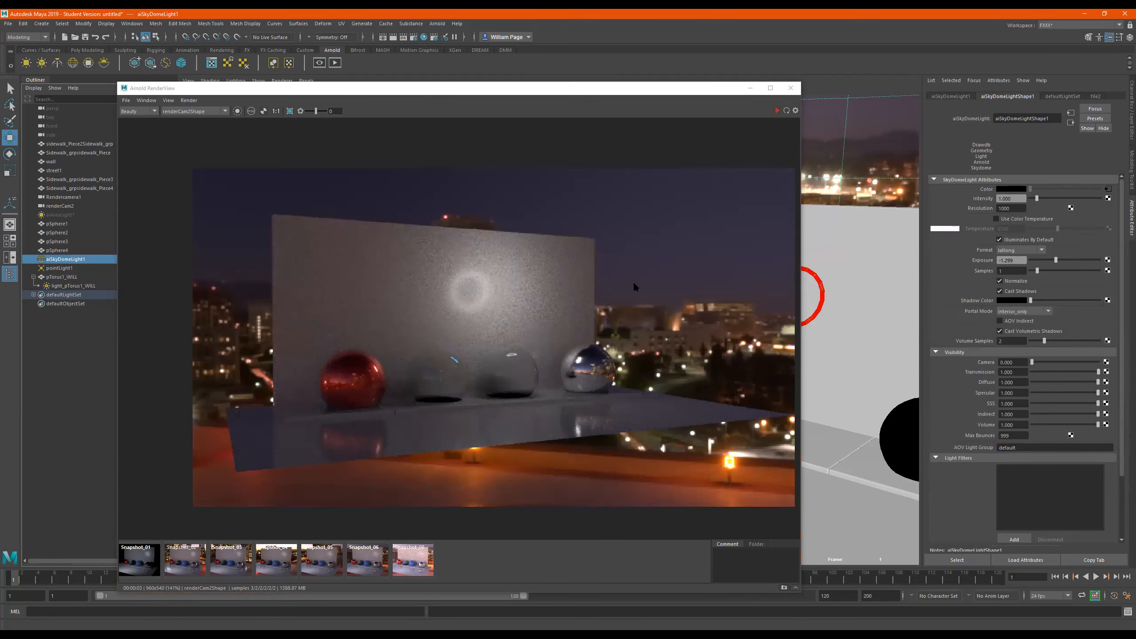
left_click(776, 111)
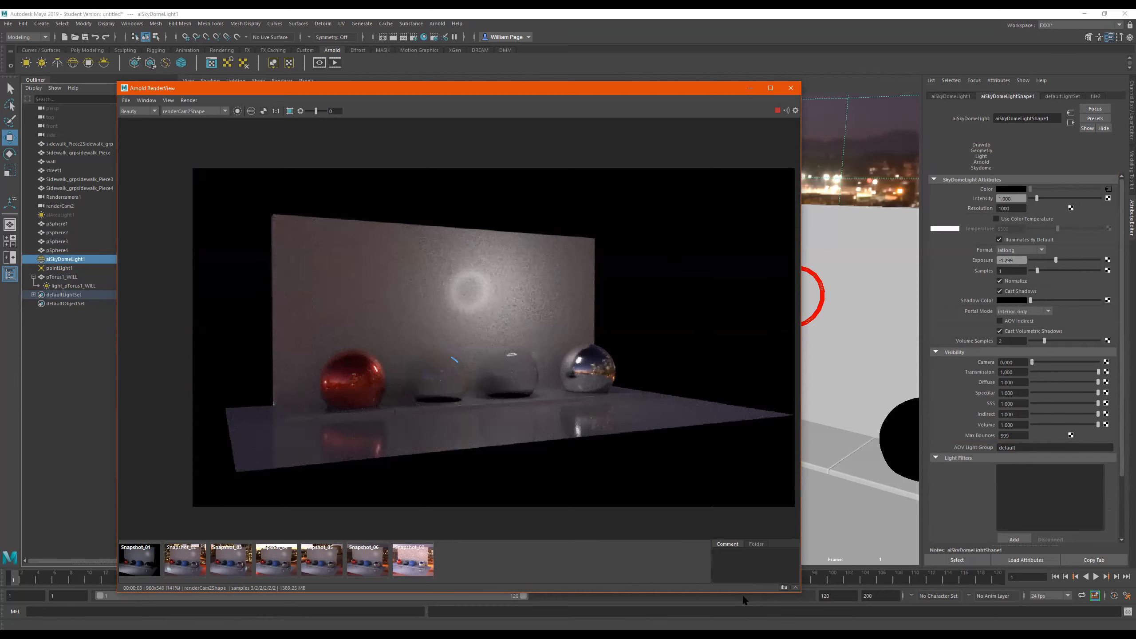
Step: Store one render snapshot with the skydome's Camera visibility at 1 and another with it at 0
left_click_drag(1075, 362, 1099, 362)
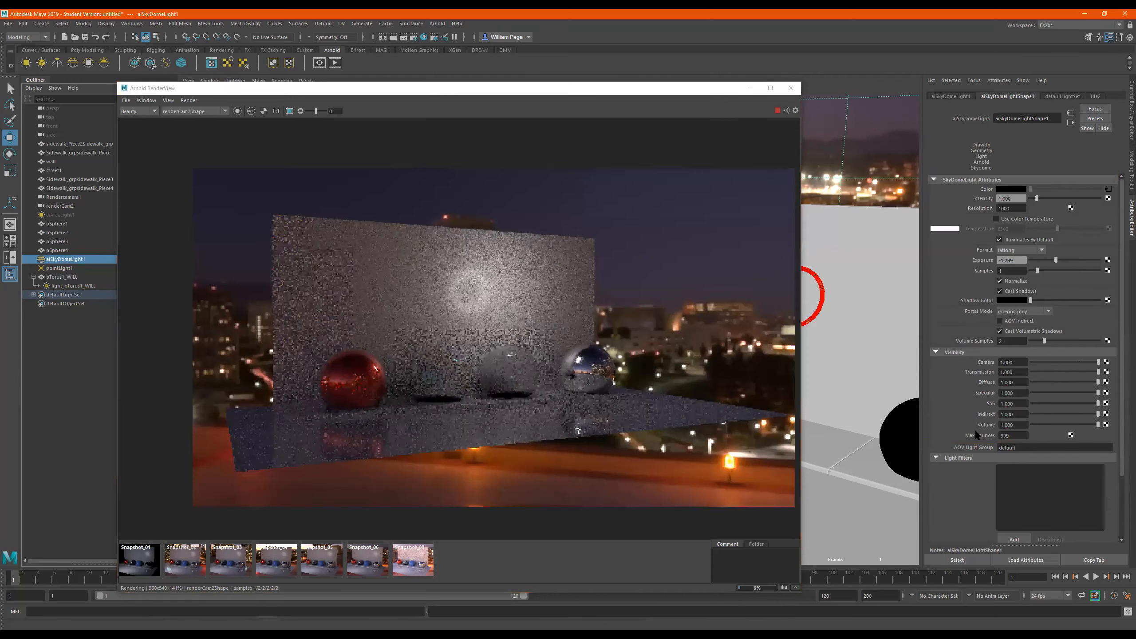
left_click(784, 588)
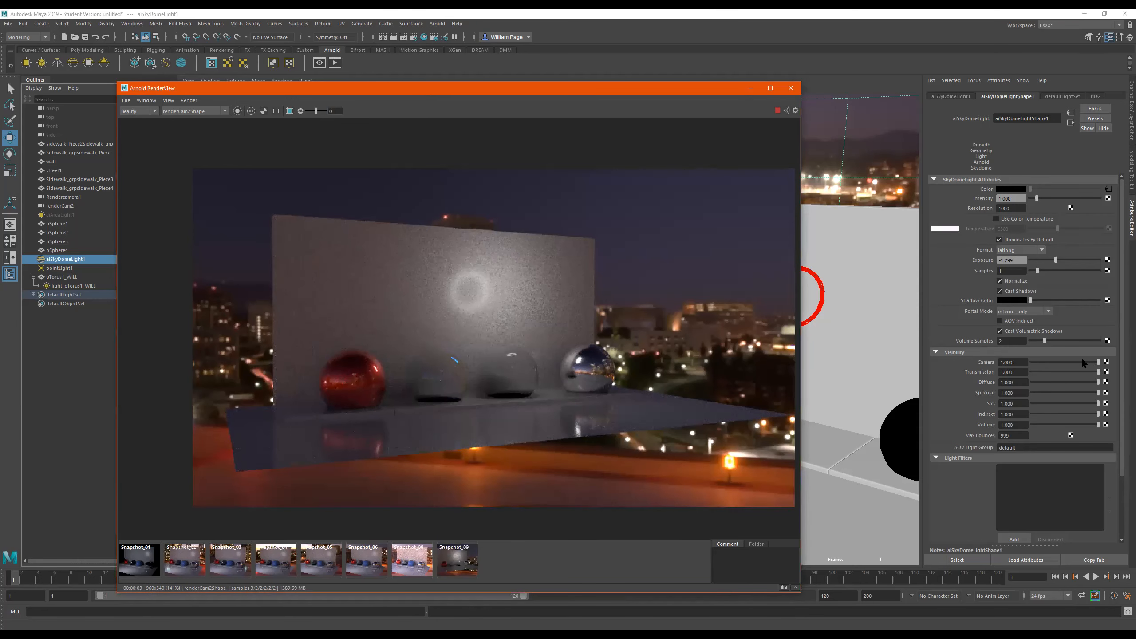
left_click_drag(1079, 363, 852, 384)
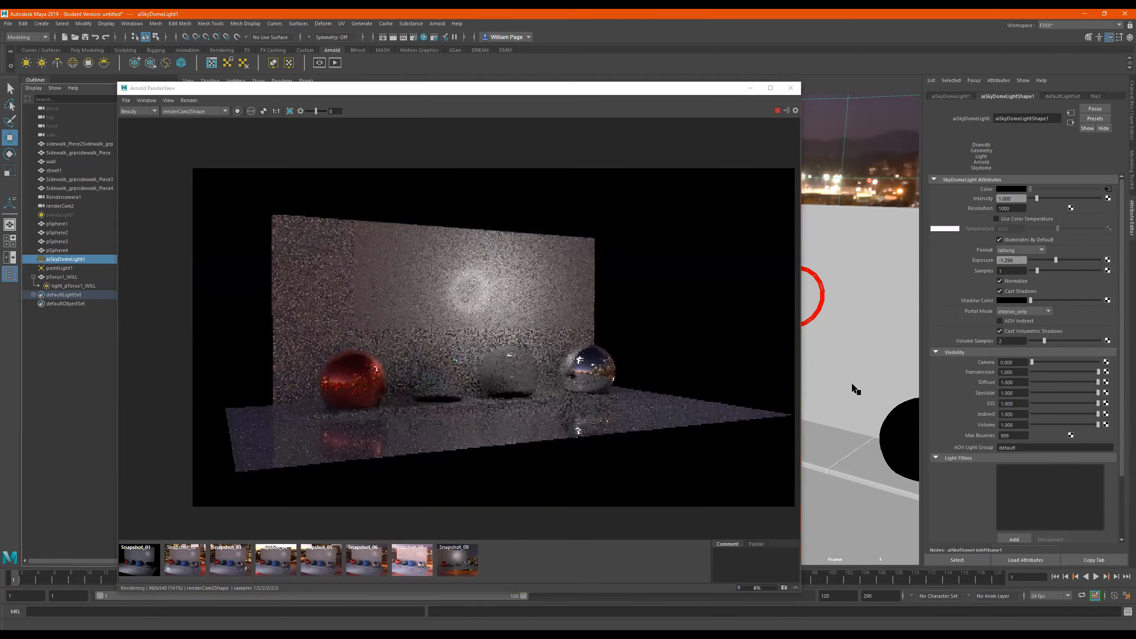
left_click(784, 587)
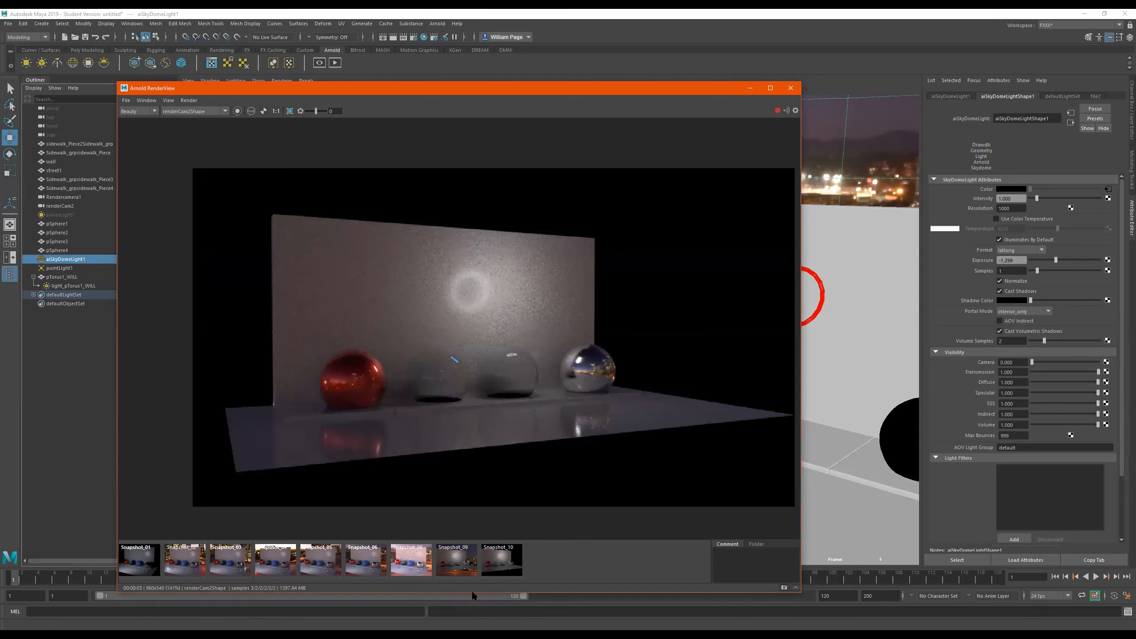
Step: Compare the snapshots with the skydome visible and hidden to the camera, examining the background and the spheres' reflections
left_click(456, 559)
left_click(411, 560)
left_click(465, 561)
left_click(501, 560)
left_click(465, 559)
scroll(428, 368, "up", 2)
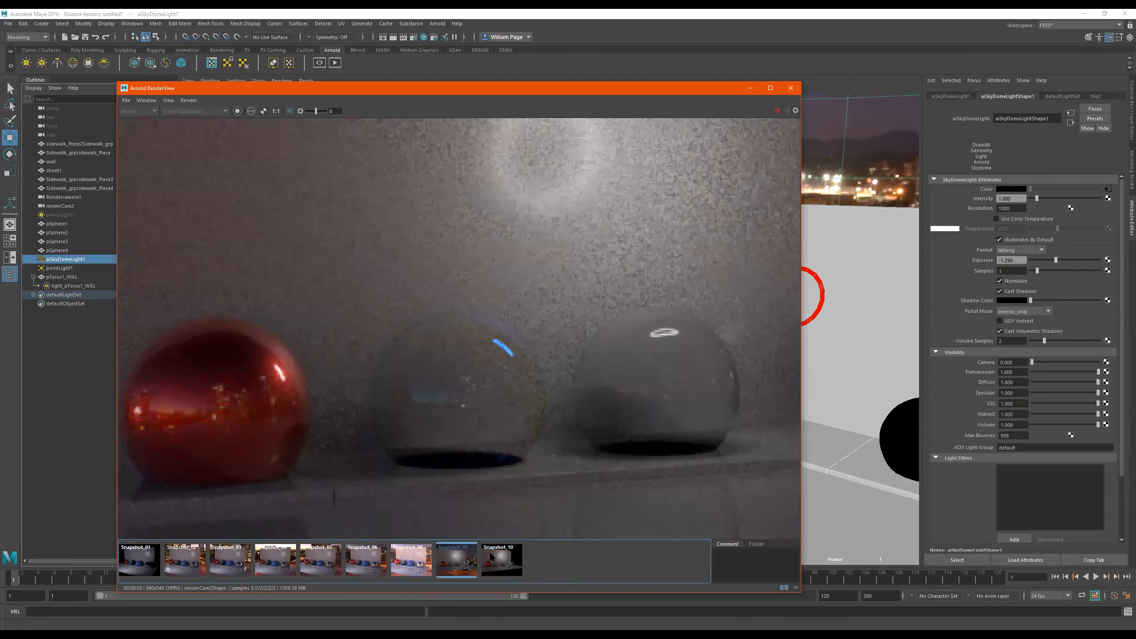
scroll(513, 392, "down", 6)
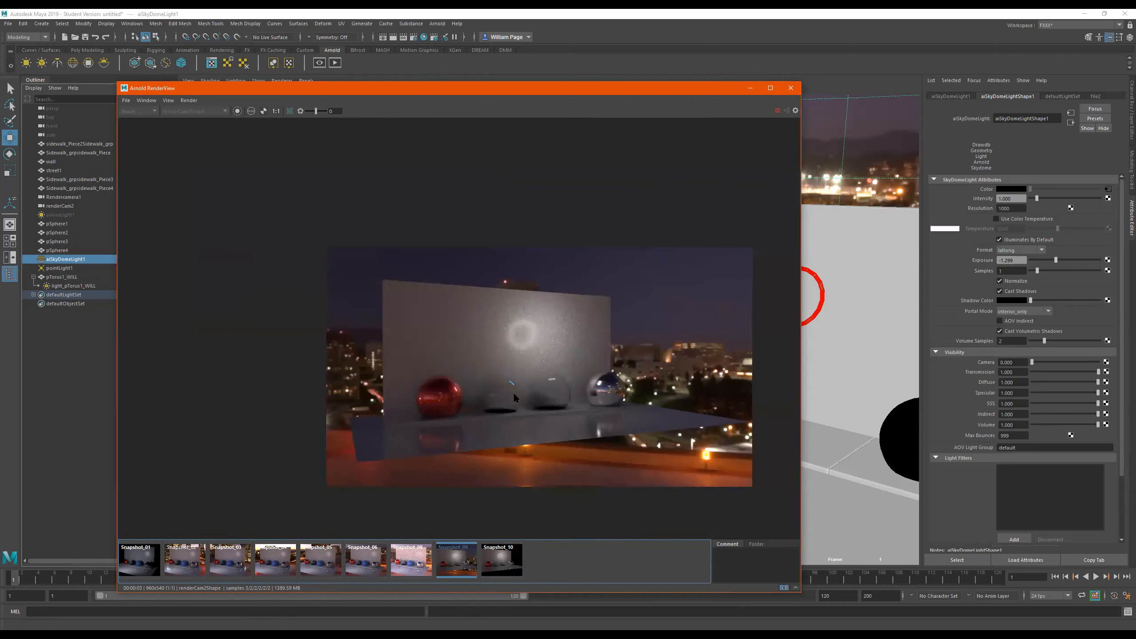
scroll(545, 394, "up", 1)
left_click(501, 560)
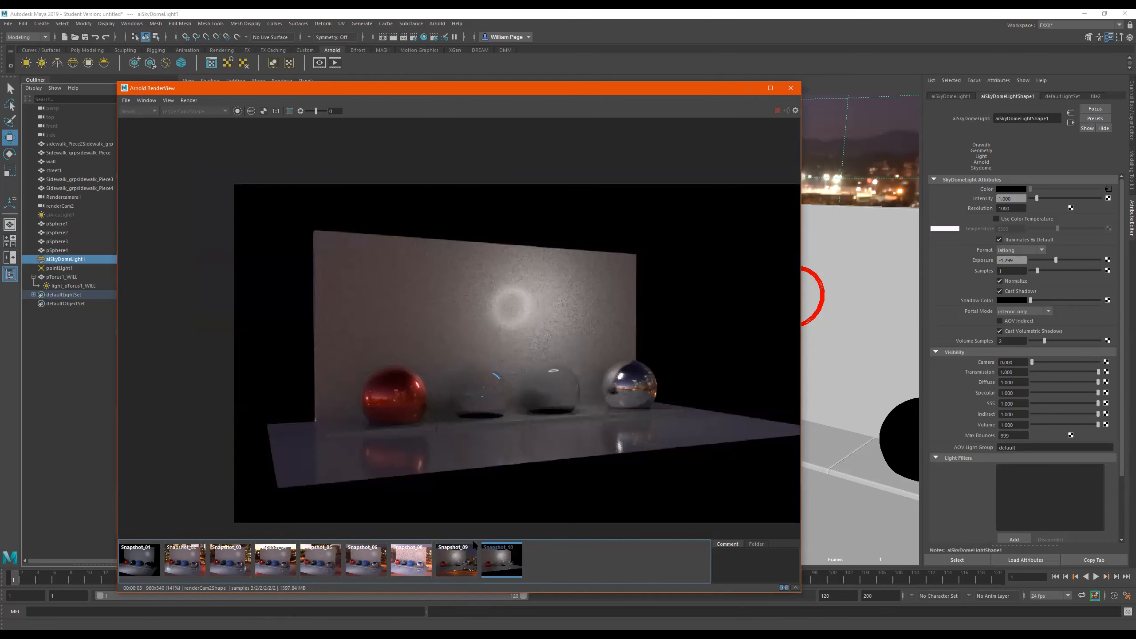
left_click(468, 559)
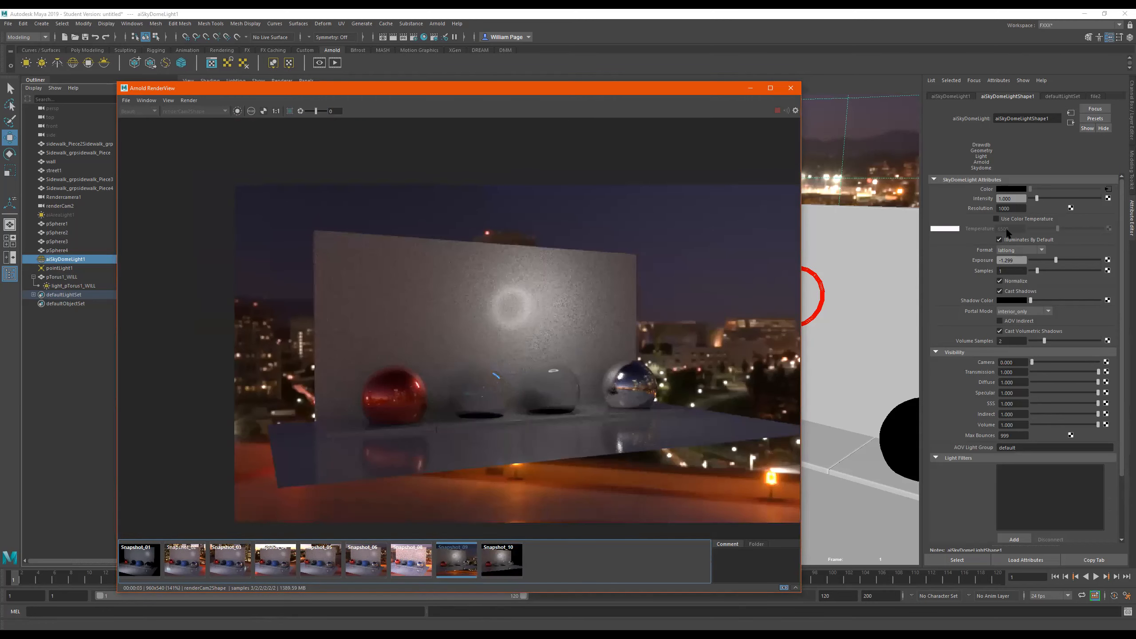